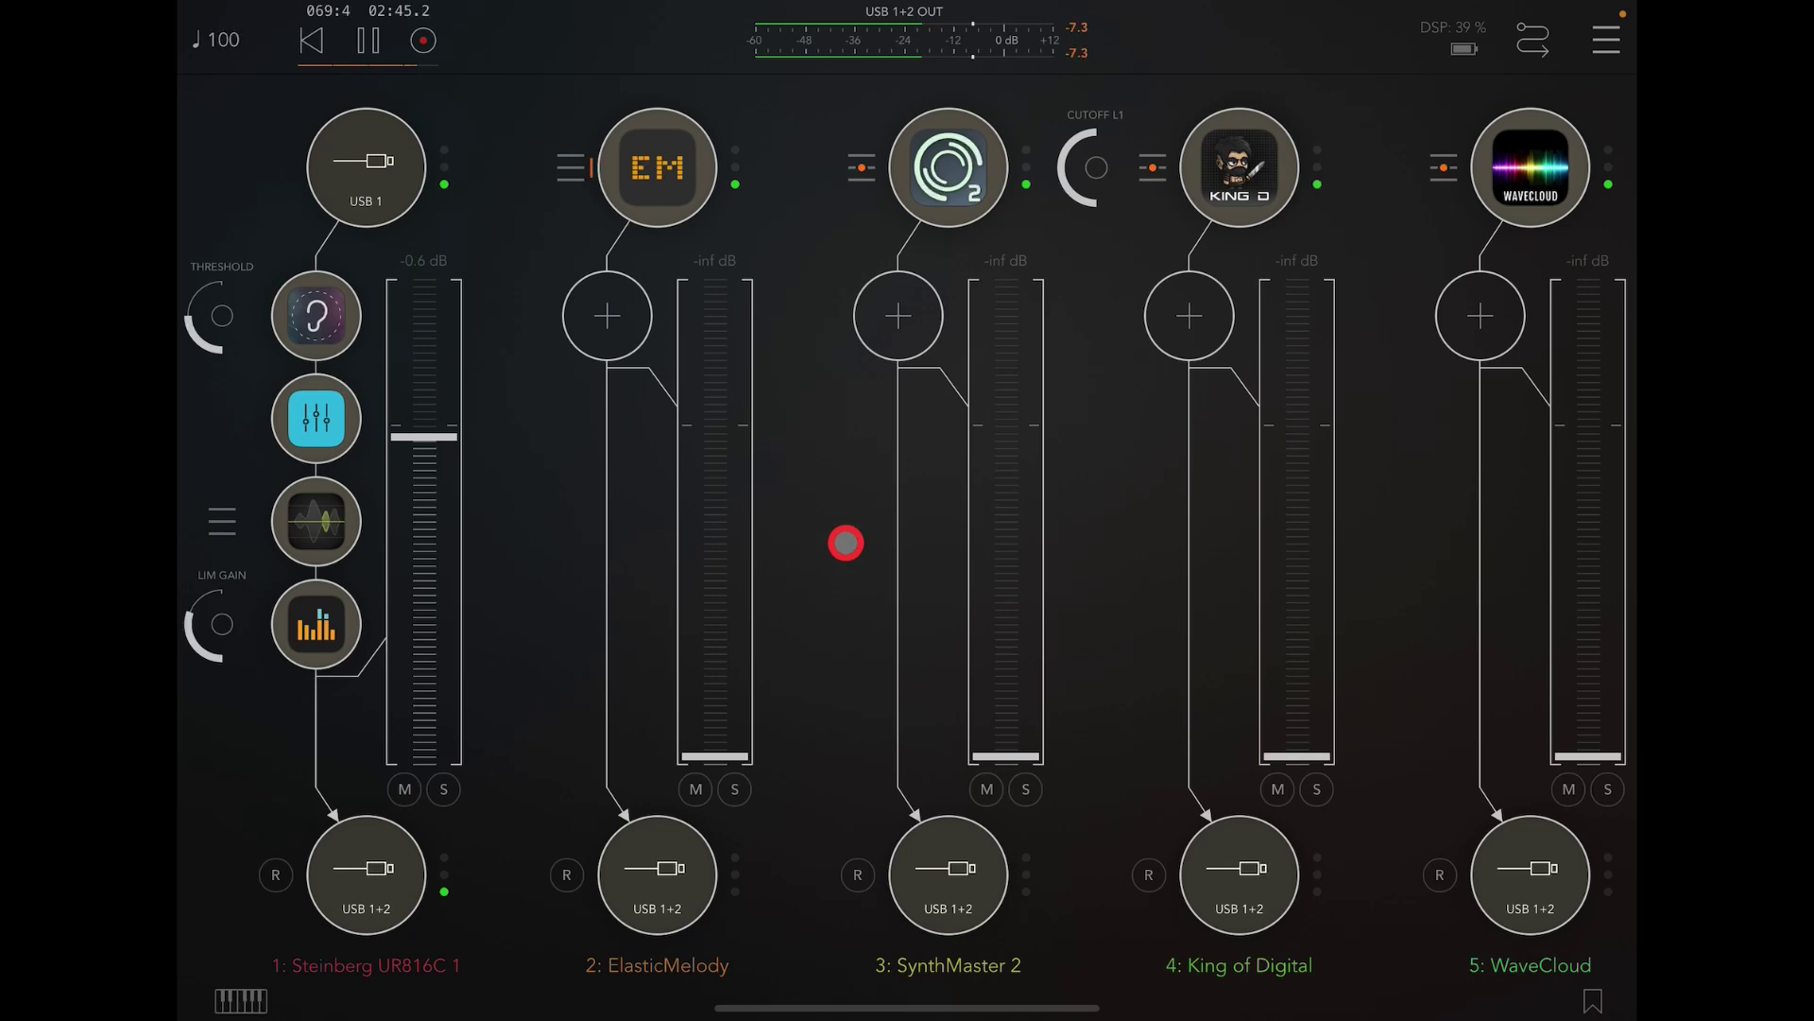
# - Open the ElasticMelody sequencer on channel 2, which is looping pattern 3 on track 2
pyautogui.click(651, 175)
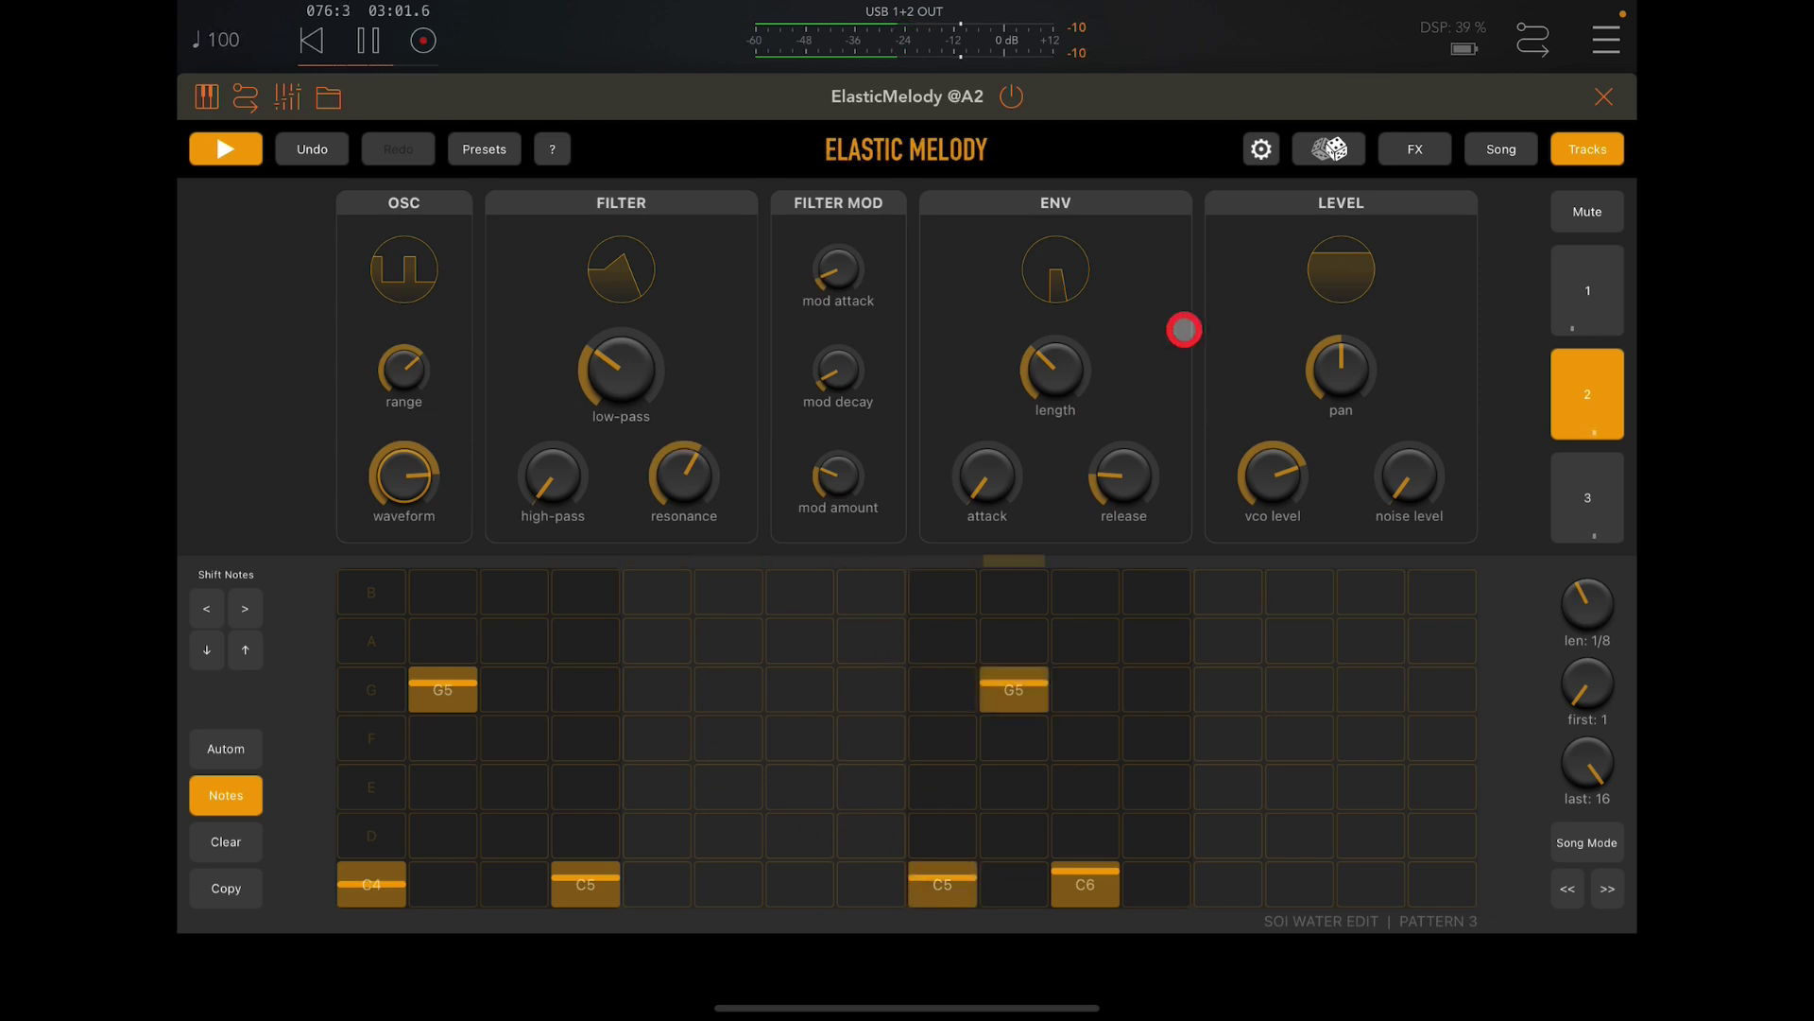
# - Check the four-pattern song arrangement, return to the tracks view, and close ElasticMelody
pyautogui.click(1502, 154)
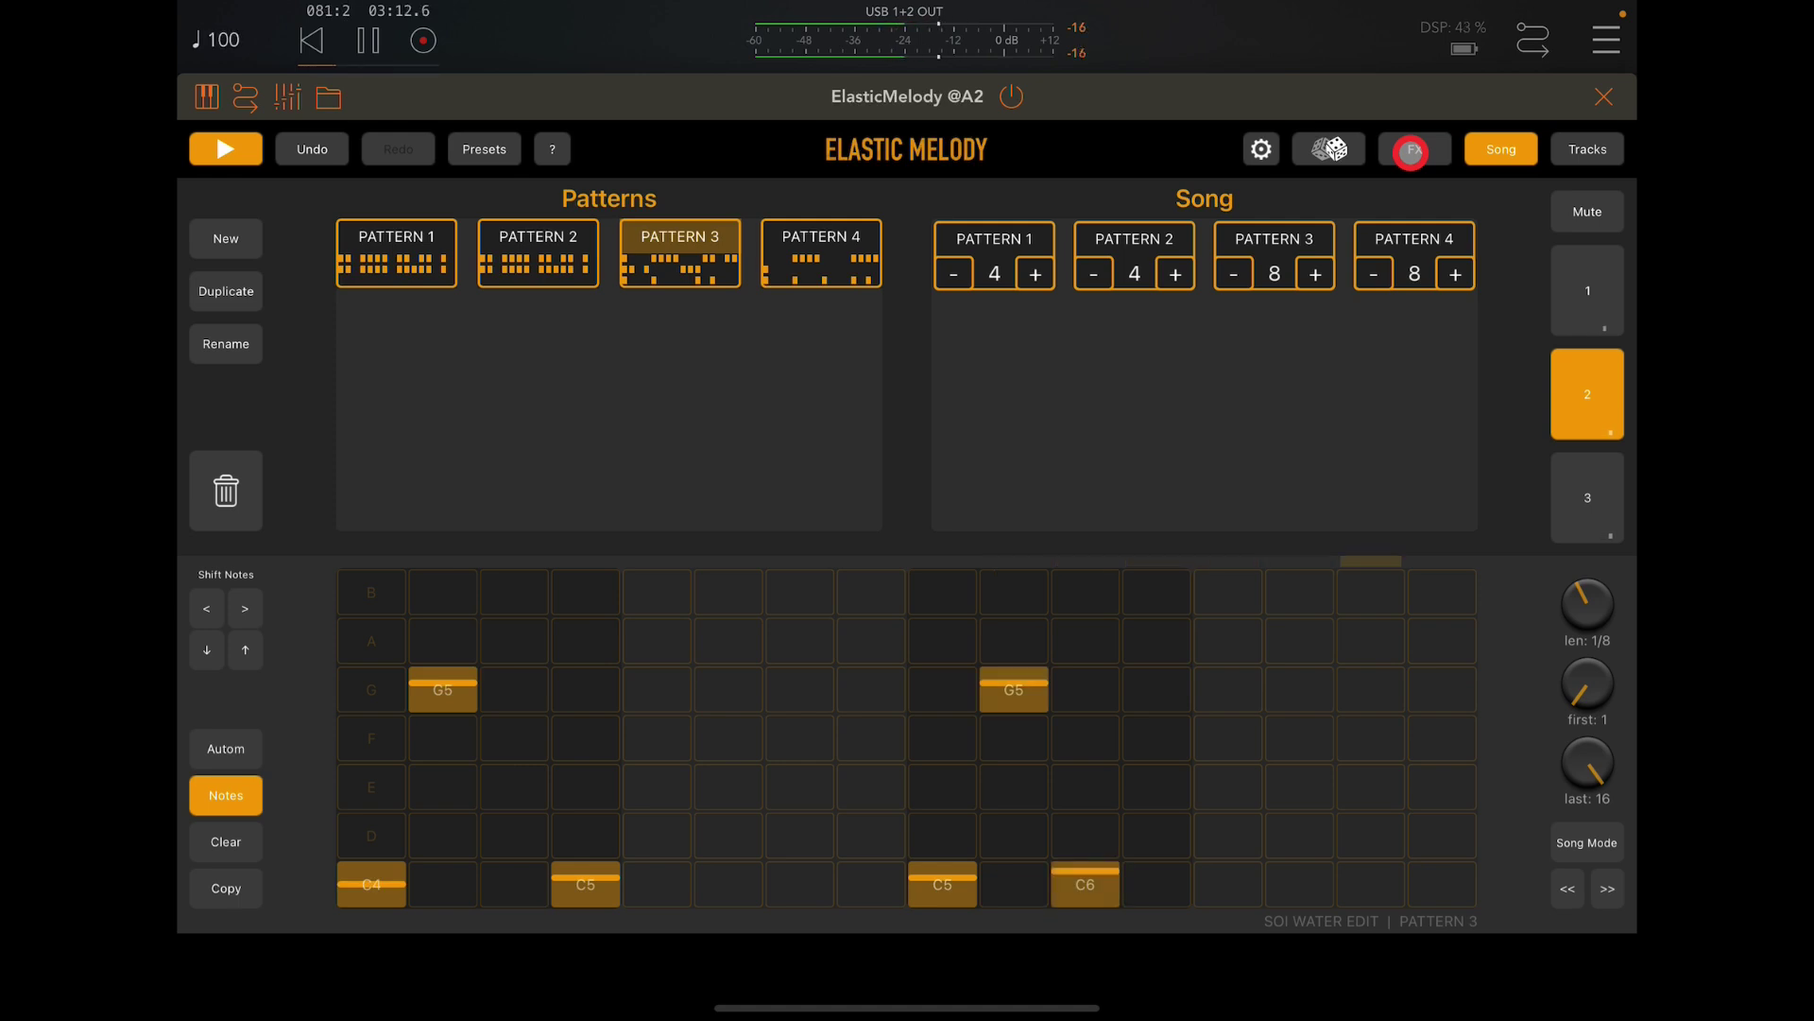
pyautogui.click(1587, 149)
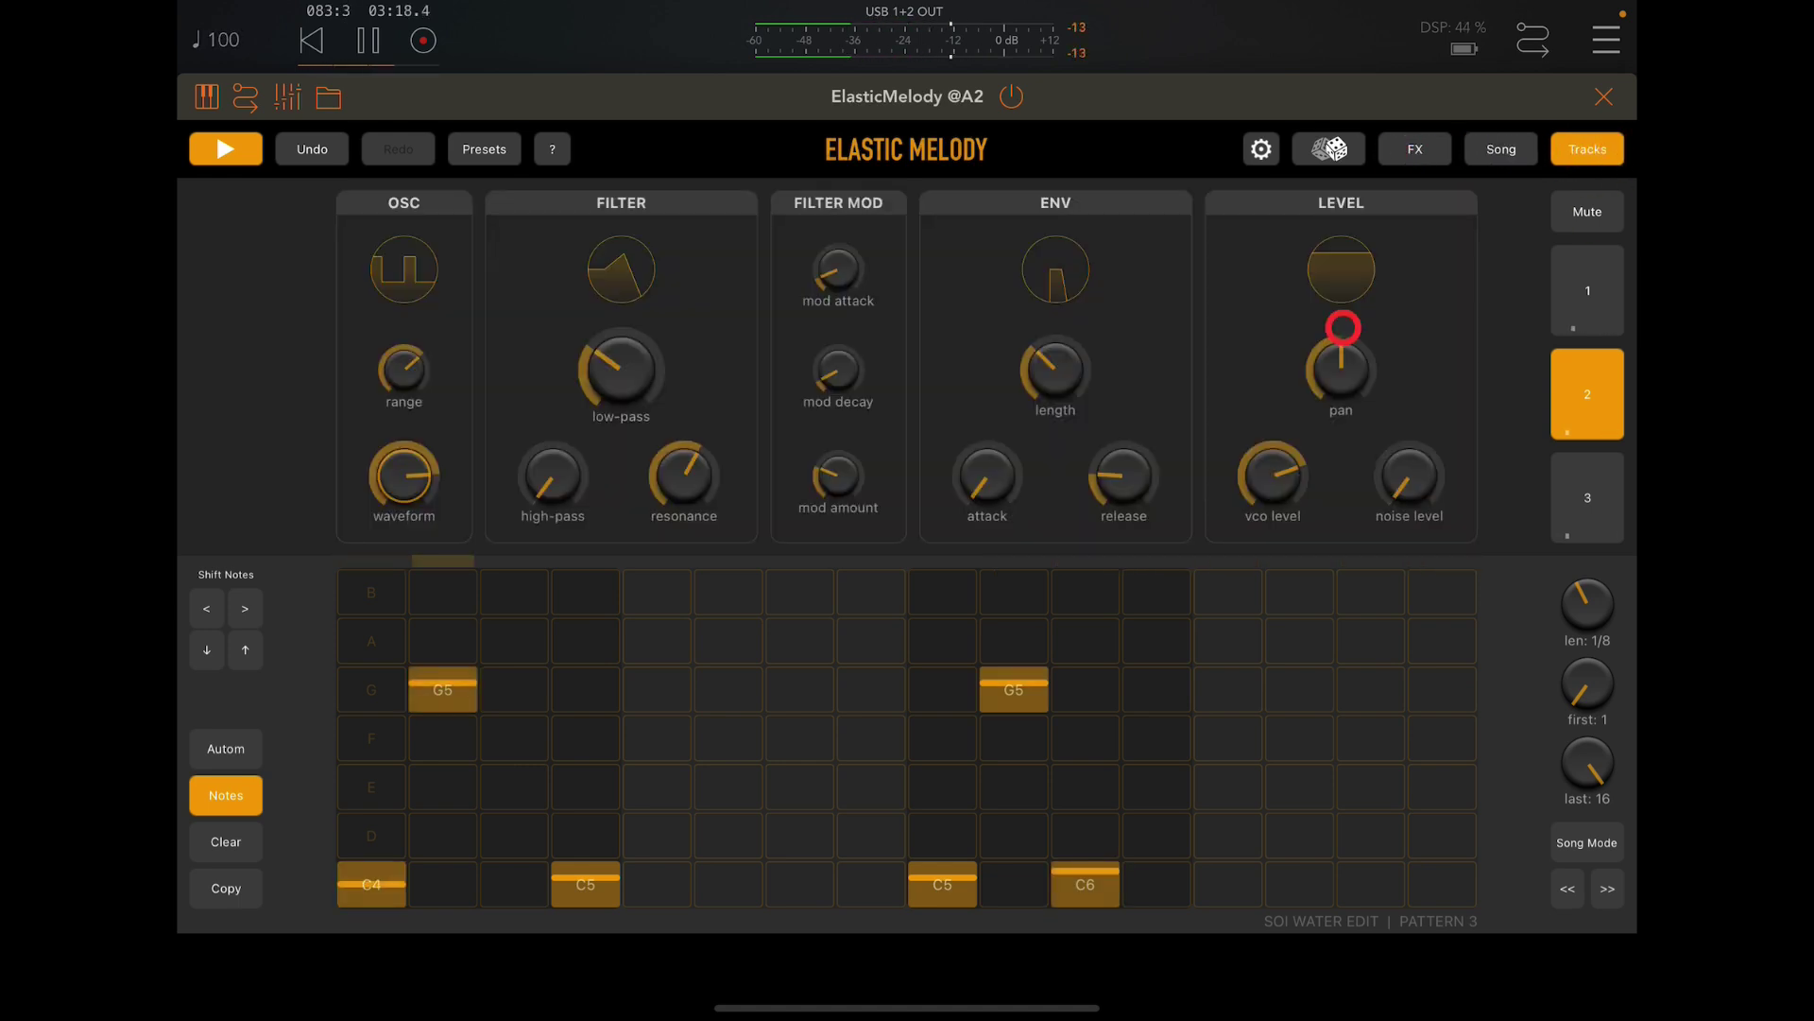
pyautogui.click(1605, 97)
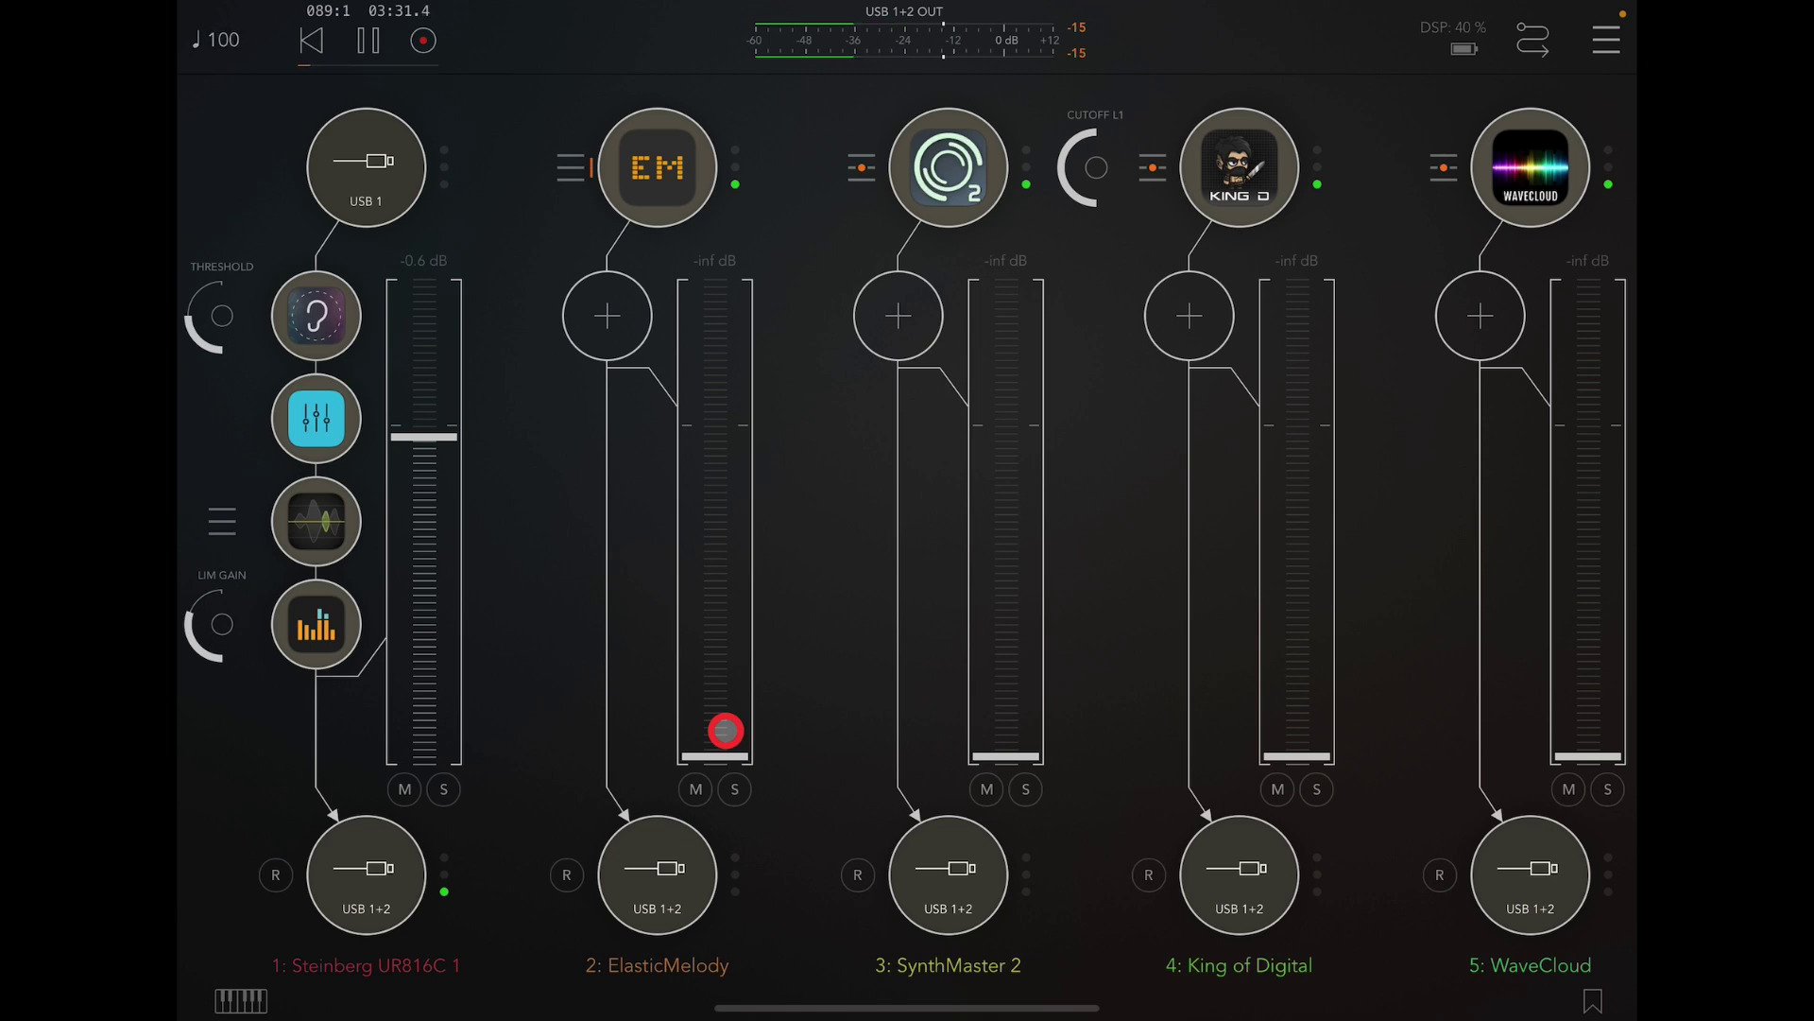
# - Raise channel 2's ElasticMelody fader from silence to about -1.8 dB
pyautogui.moveTo(724, 735); pyautogui.dragTo(705, 522)
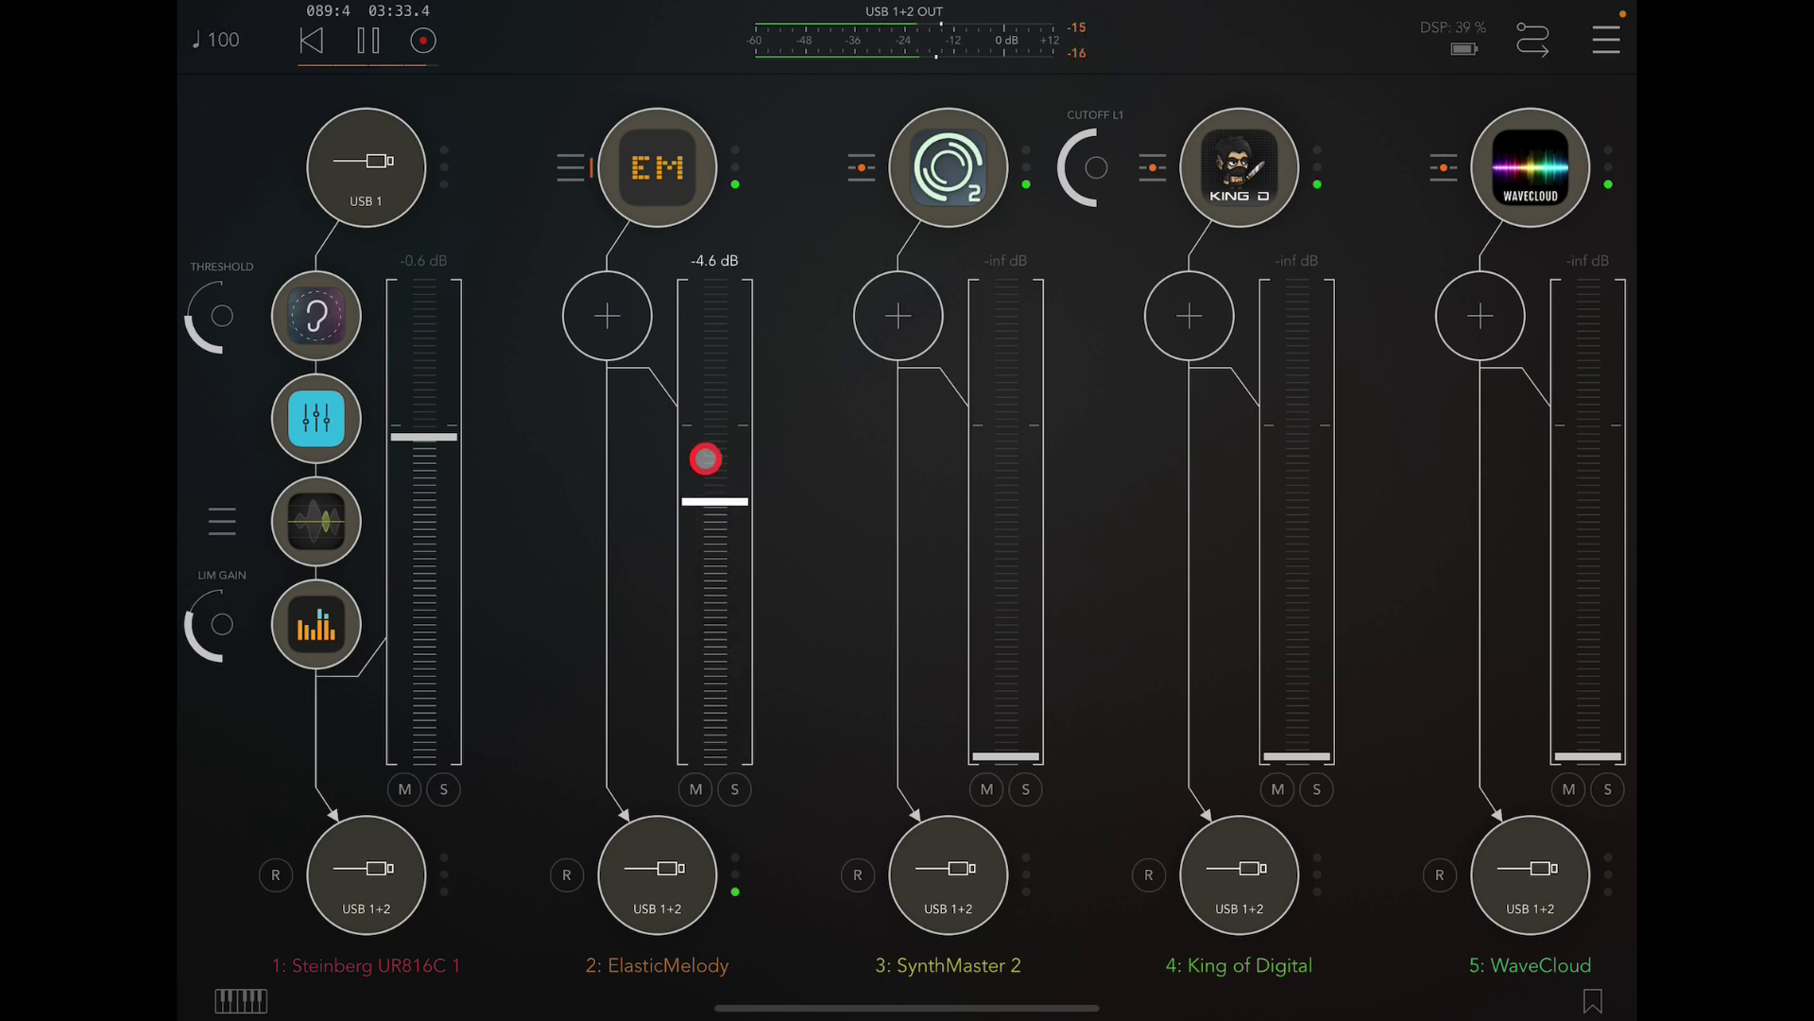
pyautogui.moveTo(706, 453)
pyautogui.mouseDown()
pyautogui.moveTo(720, 610)
pyautogui.moveTo(726, 419)
pyautogui.mouseUp()
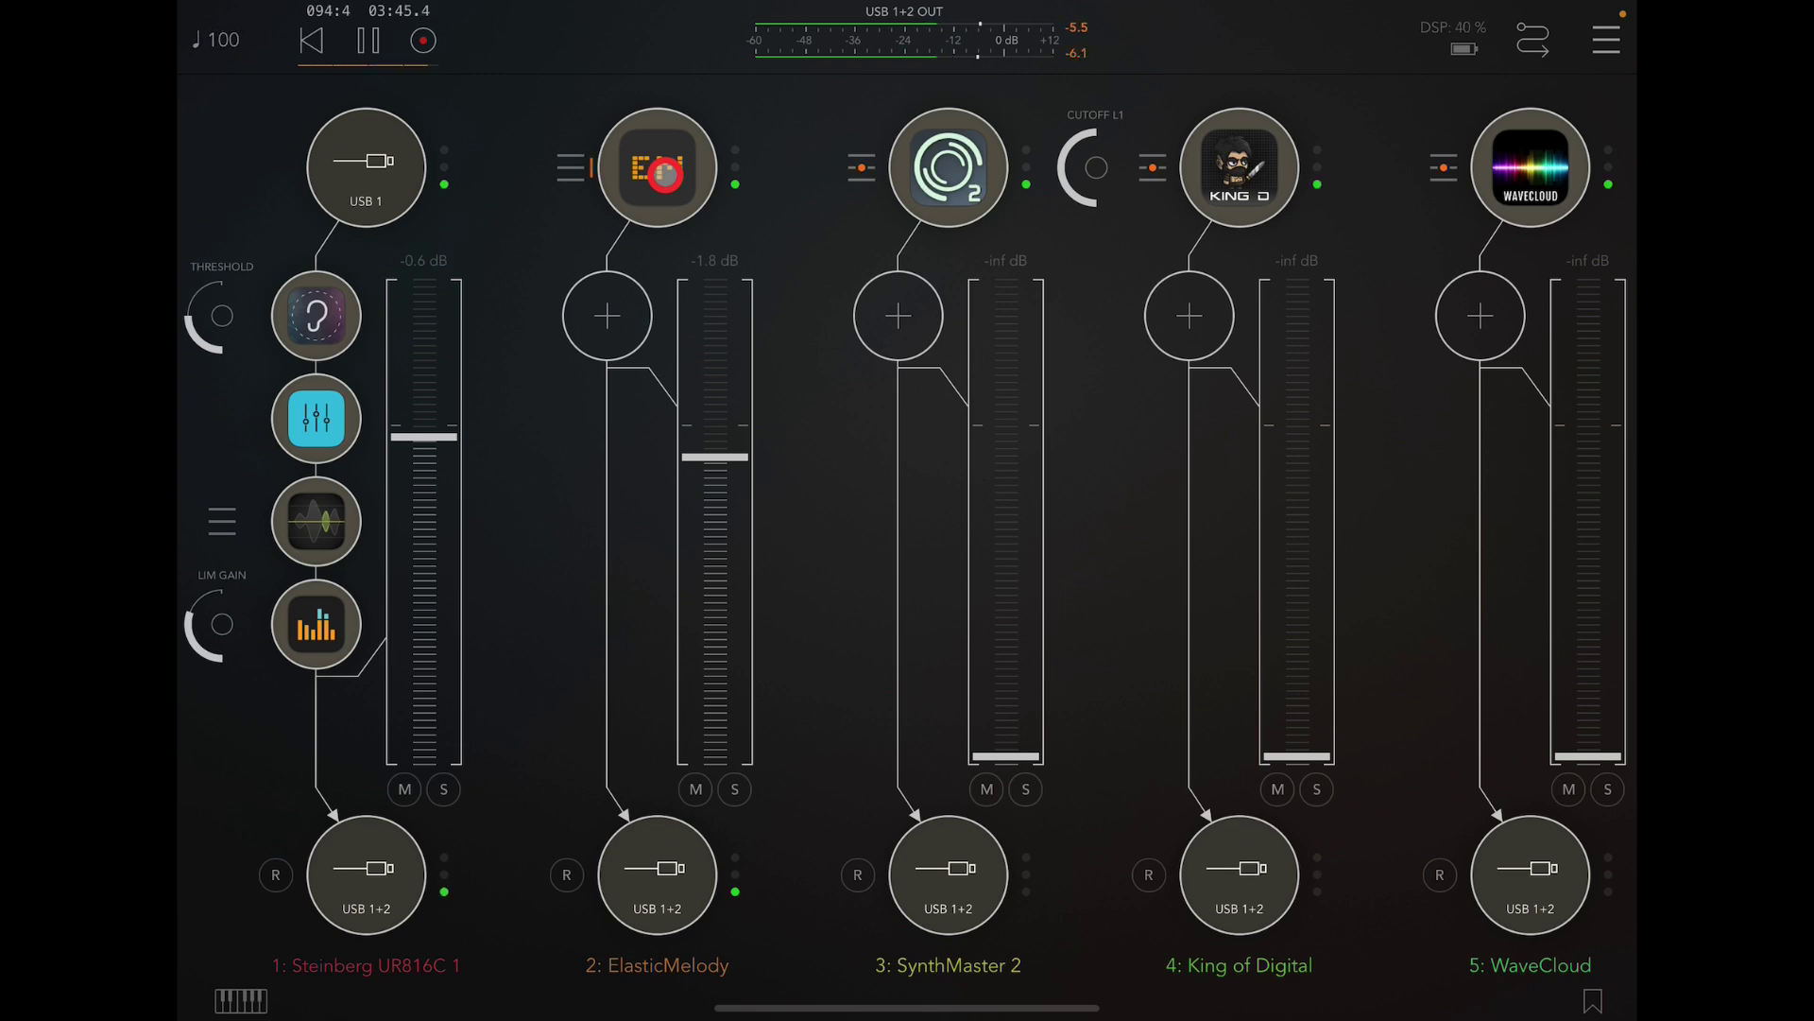
# - Reopen ElasticMelody and compare tracks 1 and 3, ending on track 1's pattern 3
pyautogui.click(663, 175)
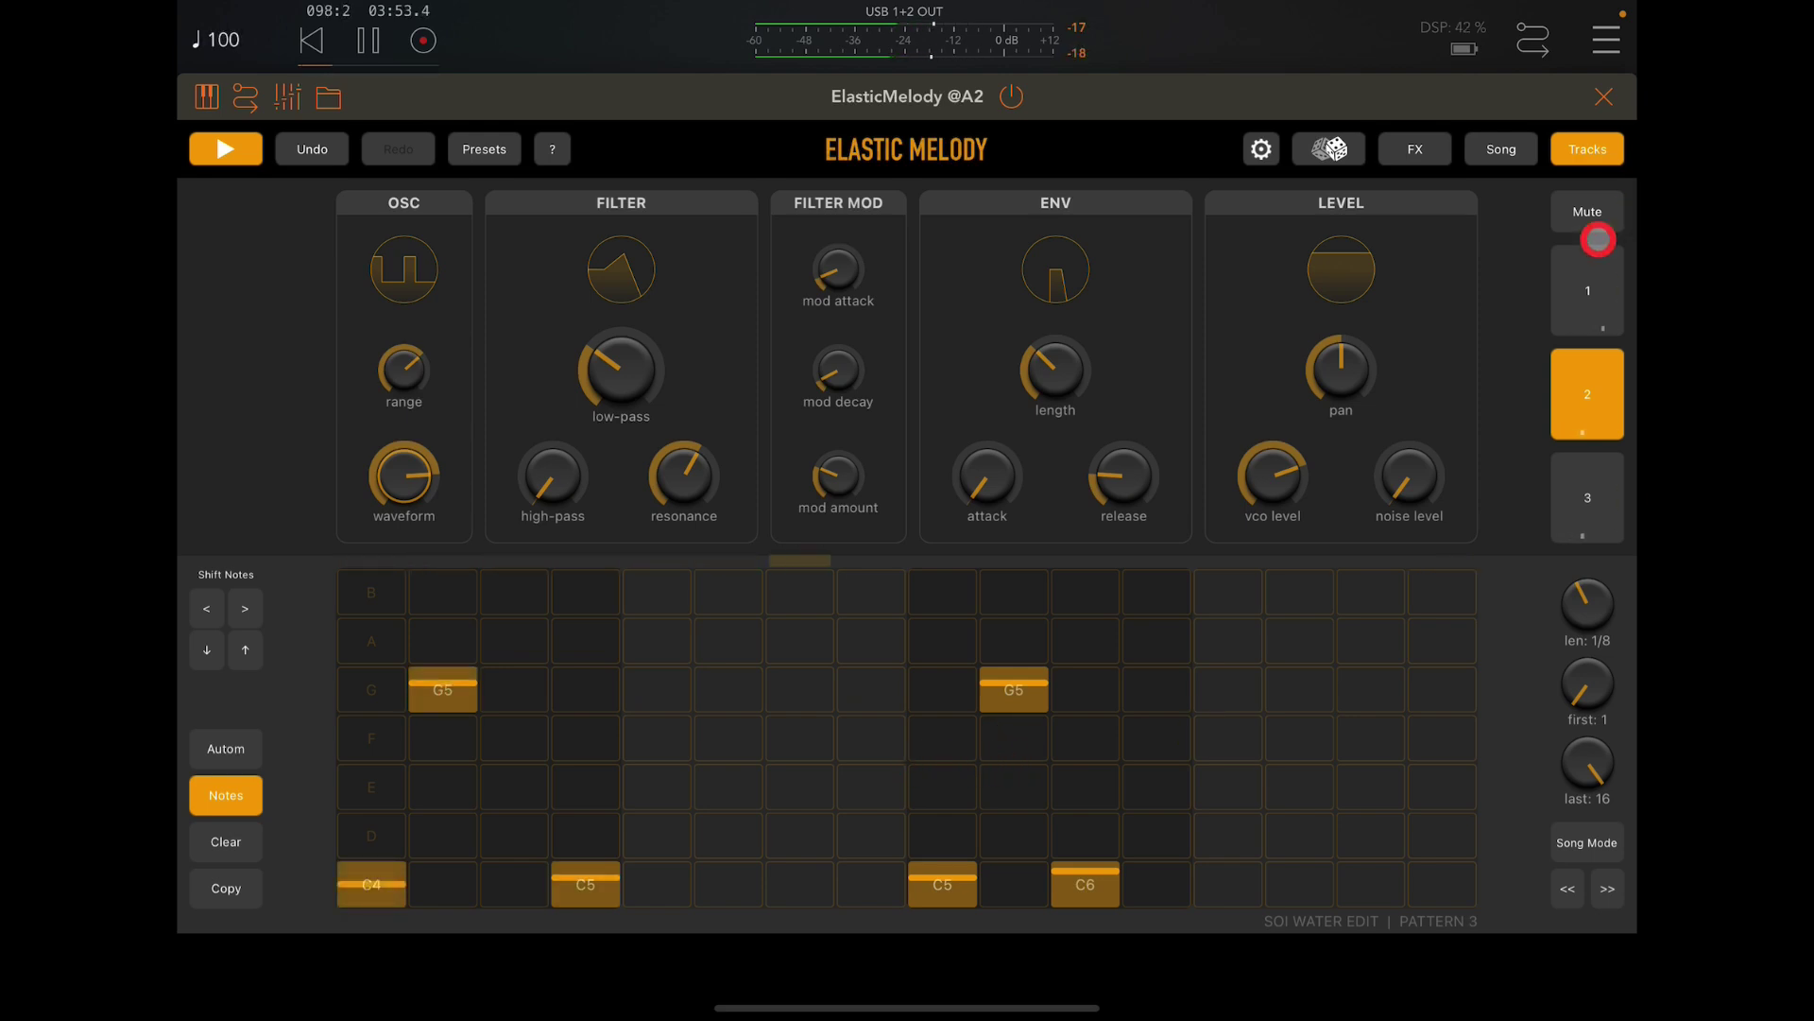
pyautogui.click(1595, 283)
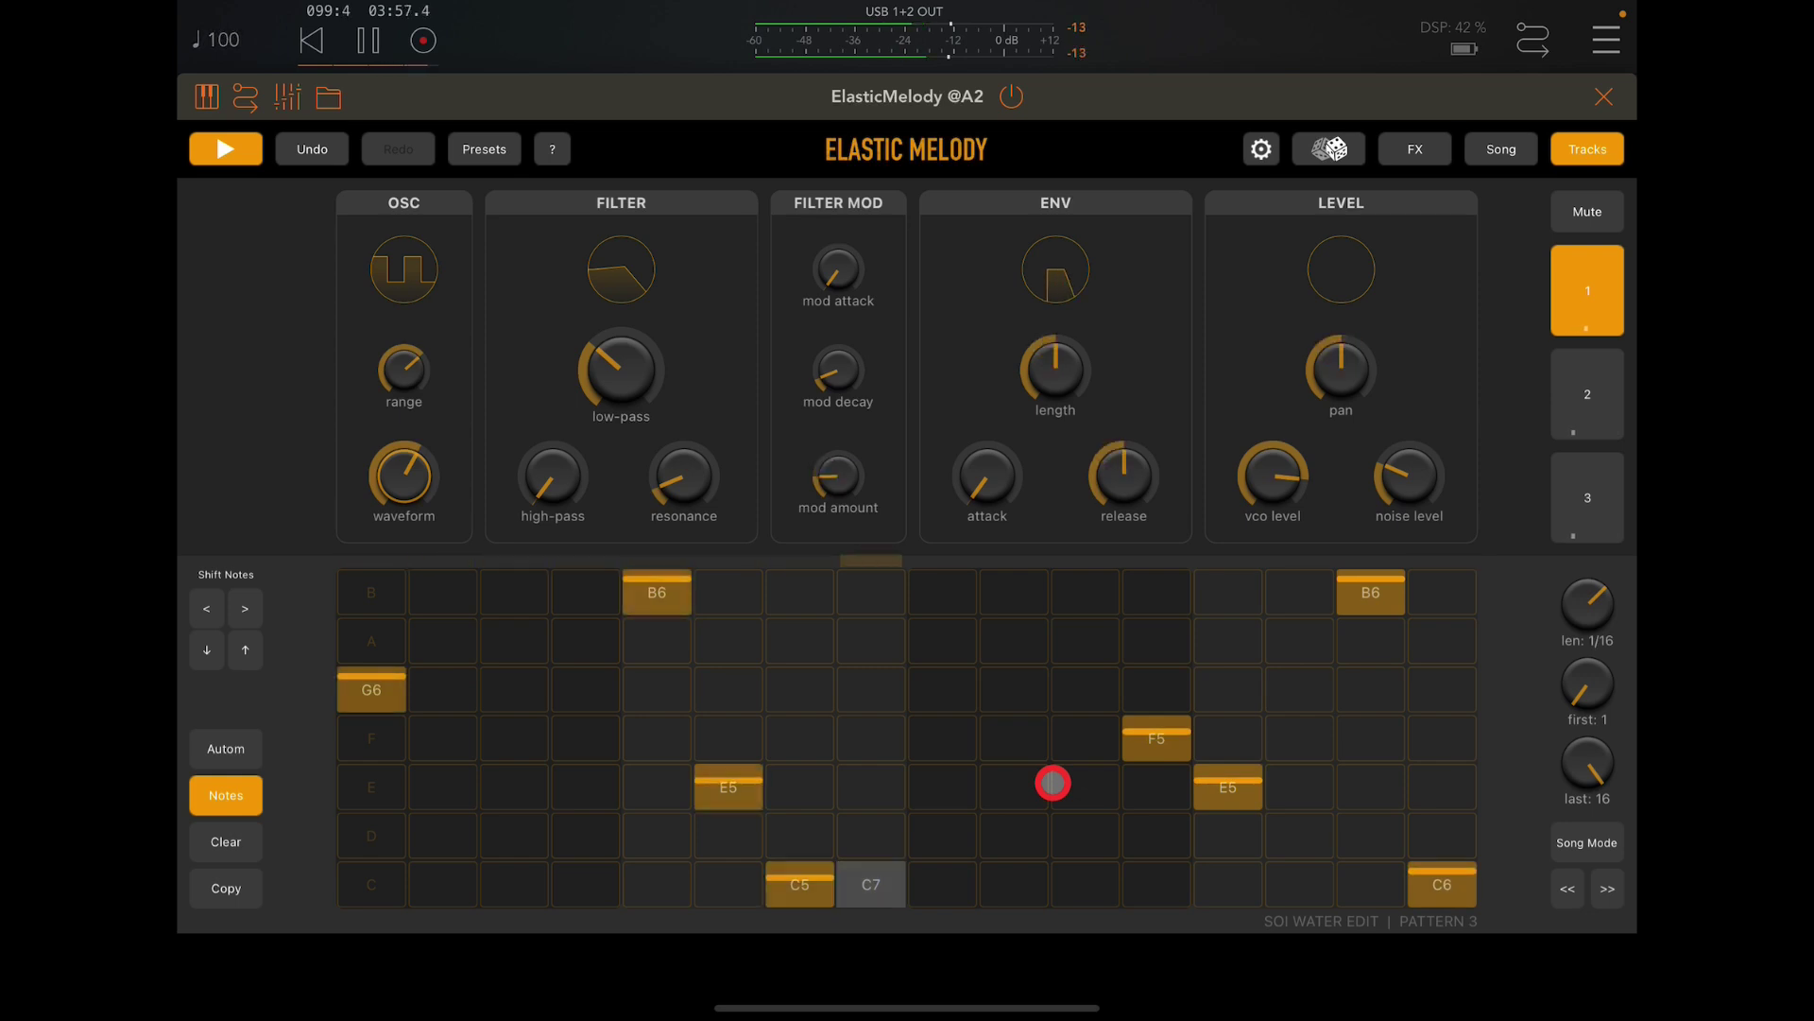
pyautogui.click(1583, 501)
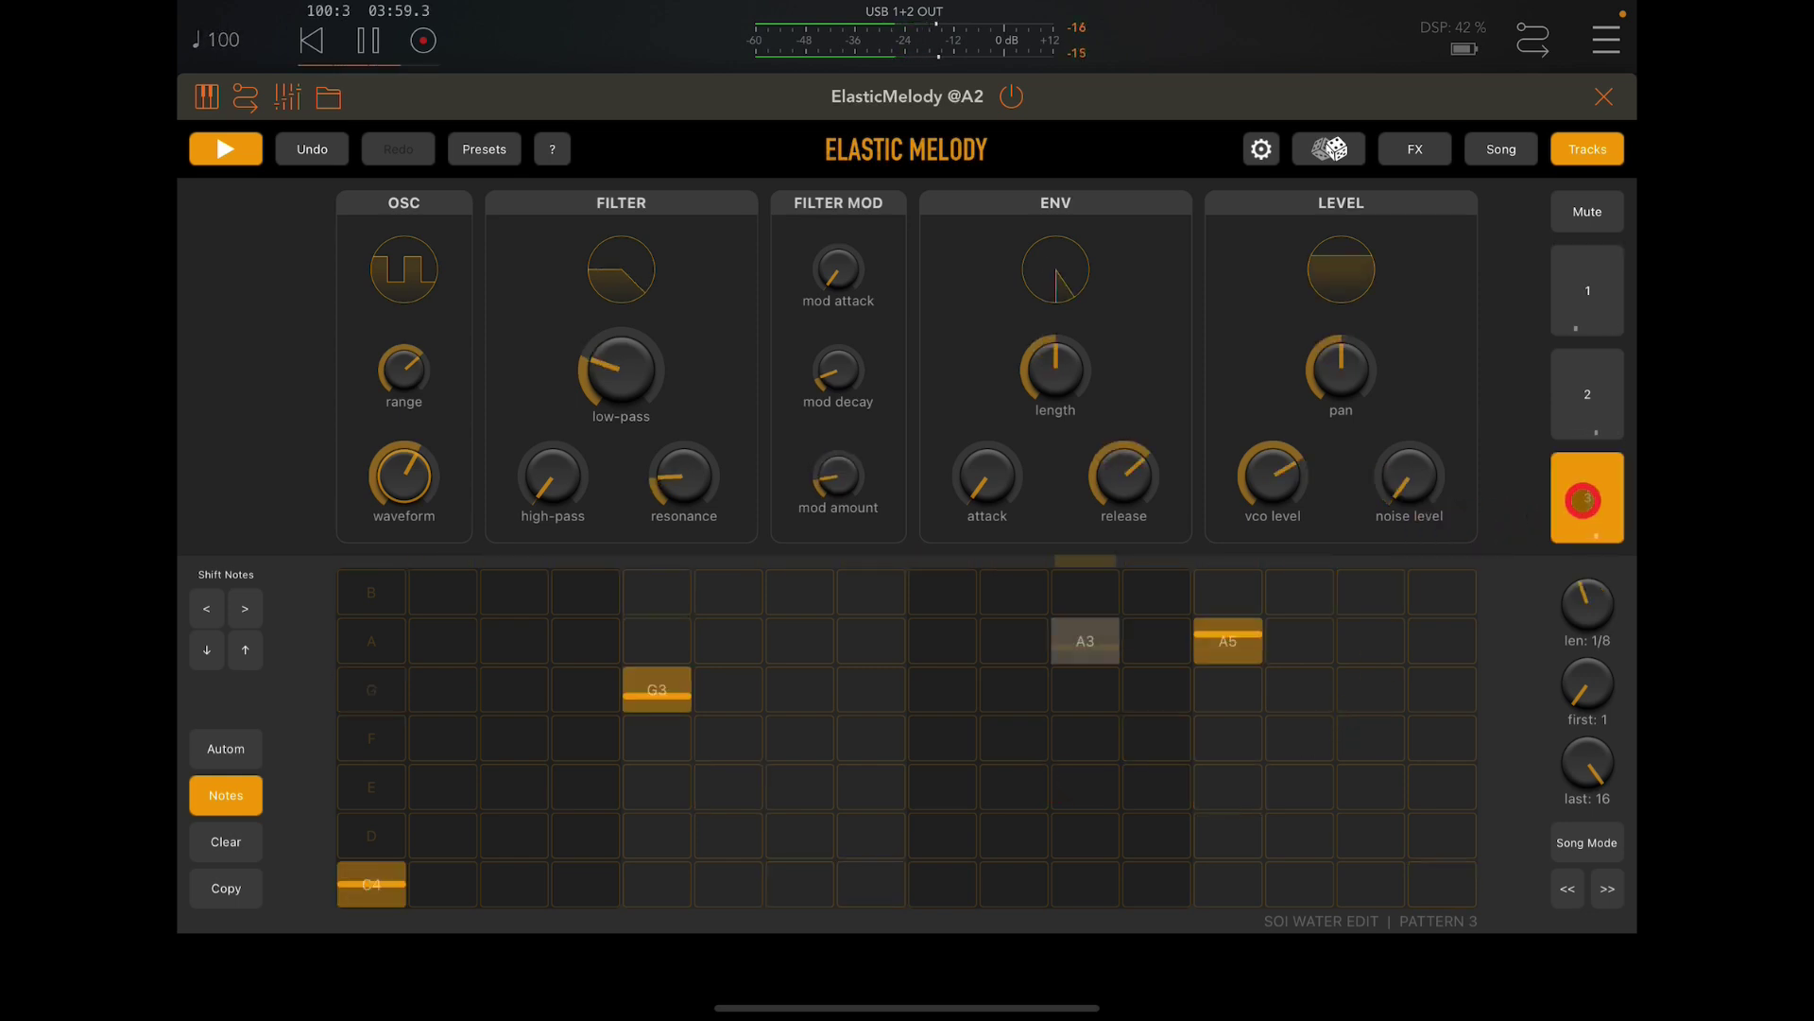
pyautogui.click(1611, 284)
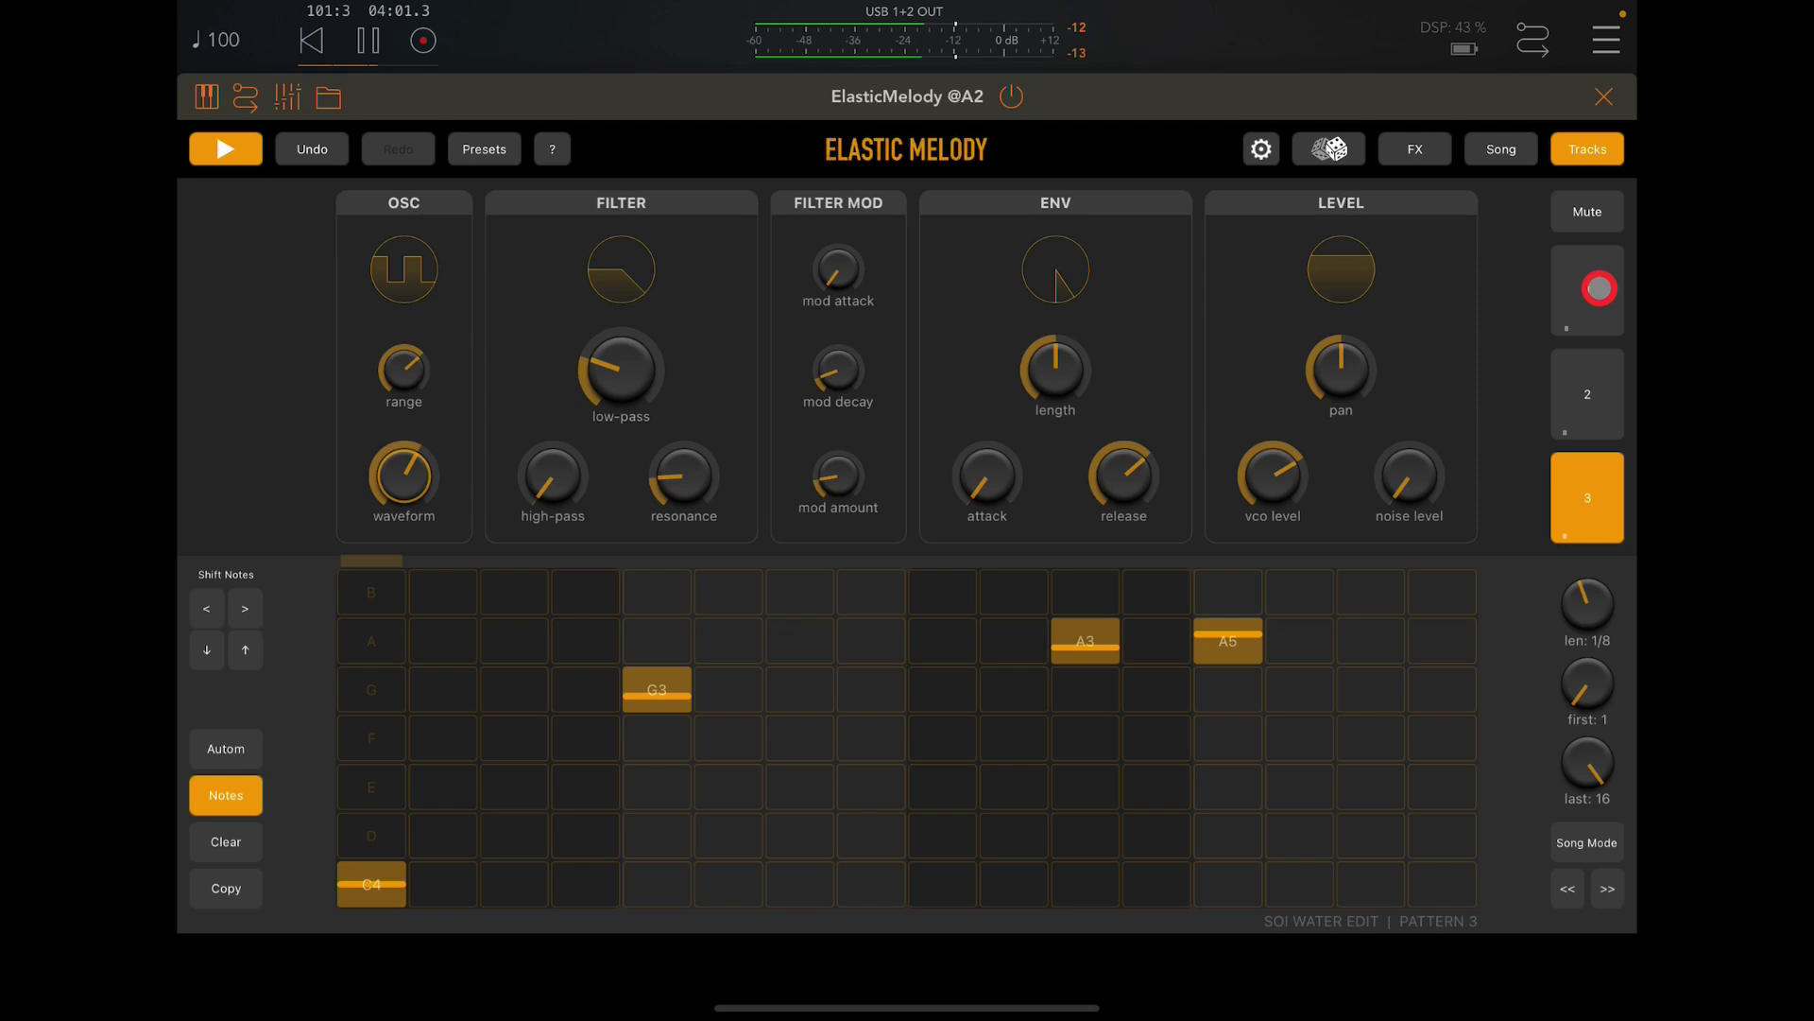
pyautogui.click(1584, 283)
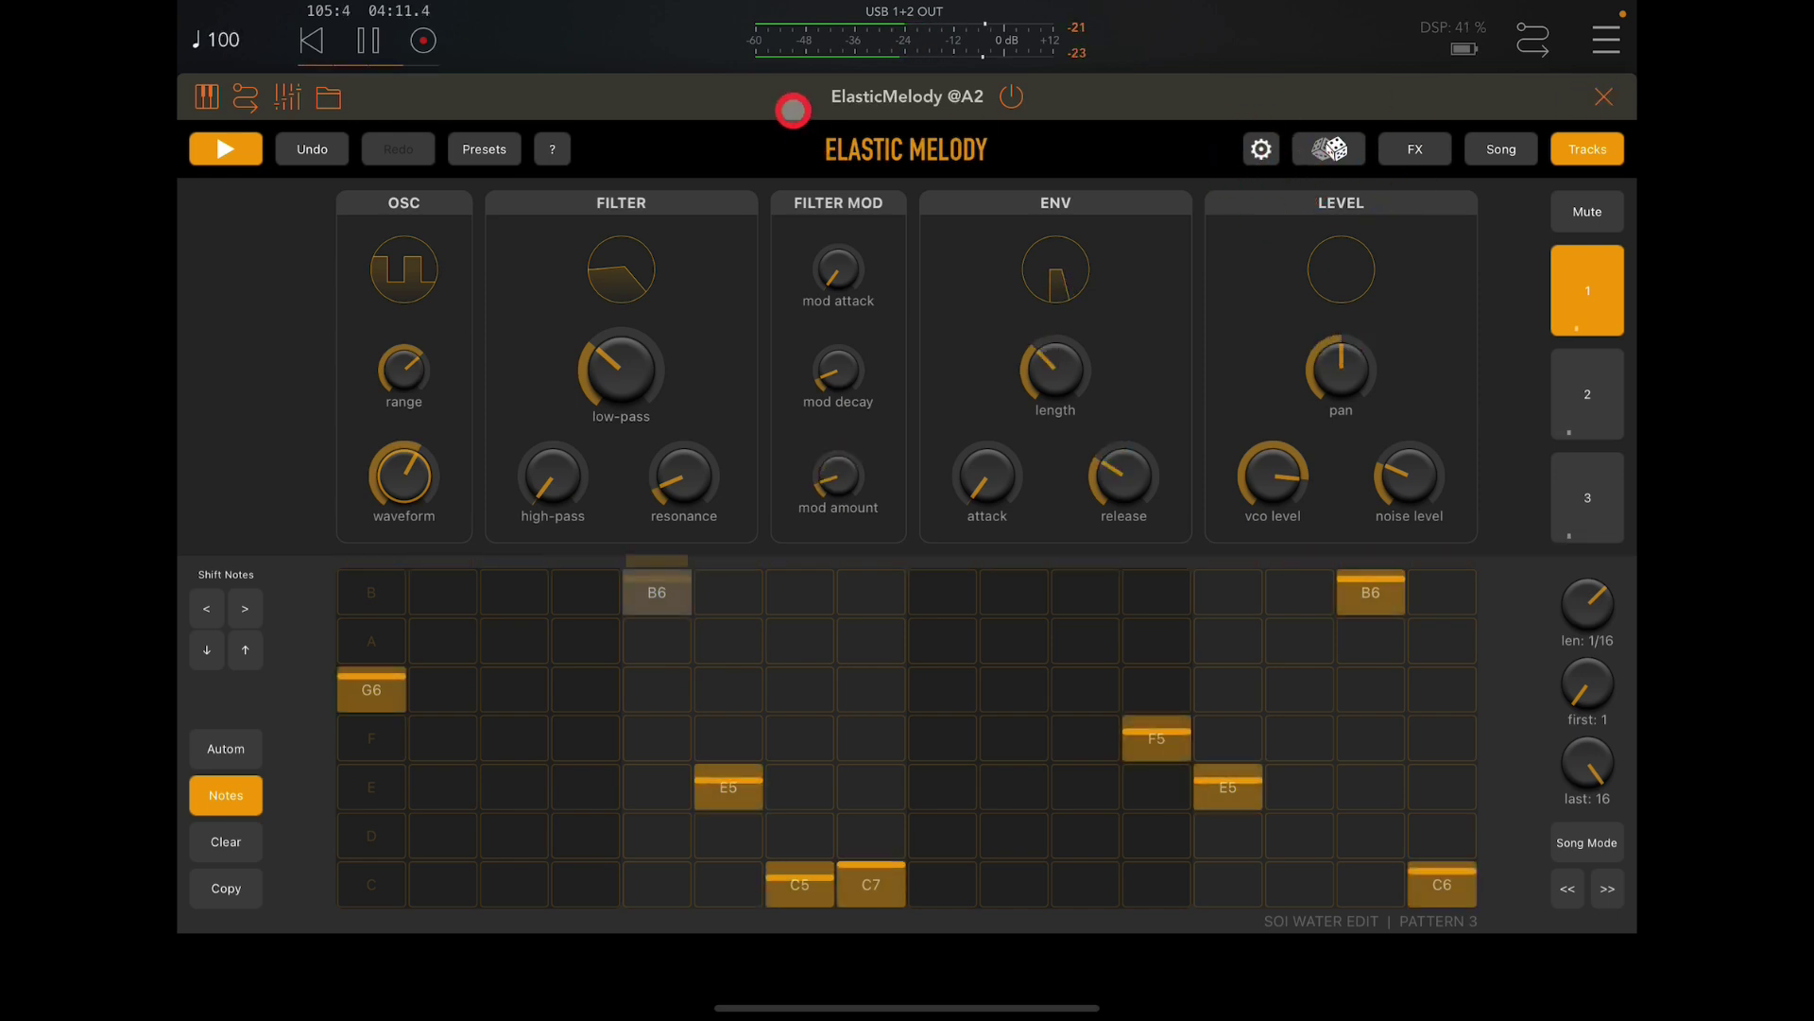
# - Lower the ElasticMelody channel to -16.8 dB, moving the plugin window aside and back
pyautogui.moveTo(745, 105); pyautogui.dragTo(1095, 105)
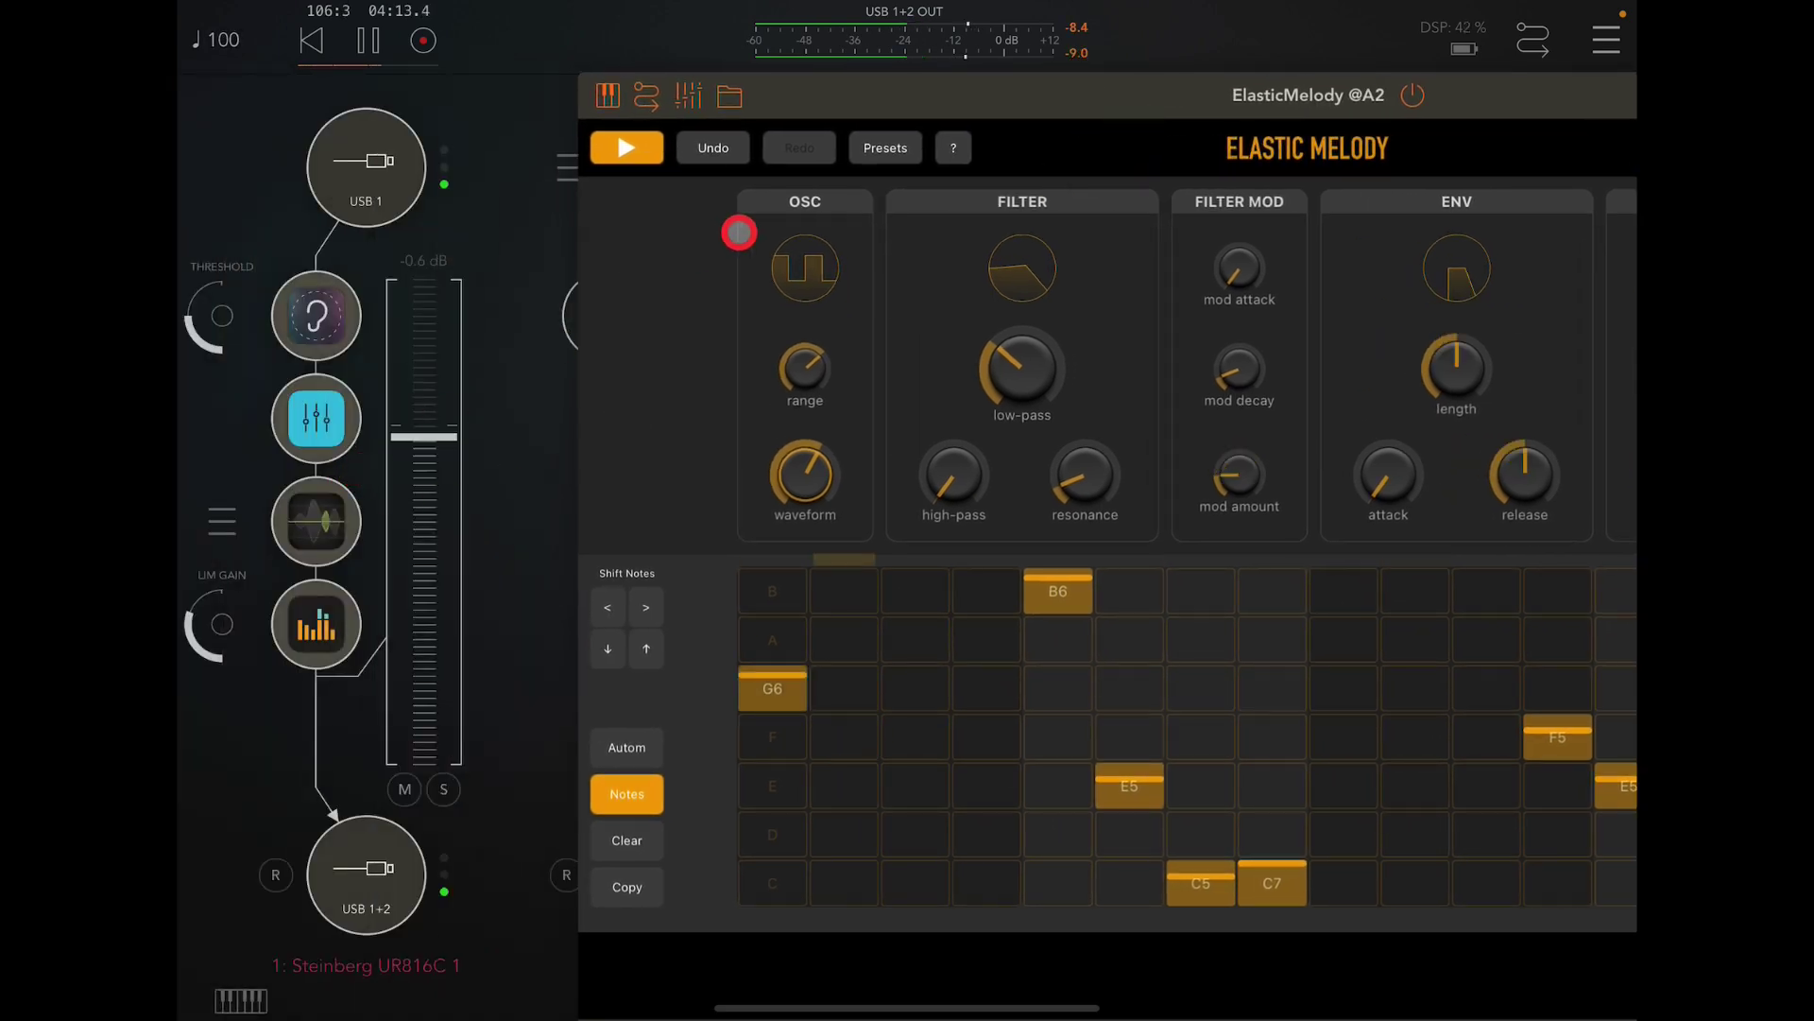
pyautogui.moveTo(821, 110); pyautogui.dragTo(1029, 89)
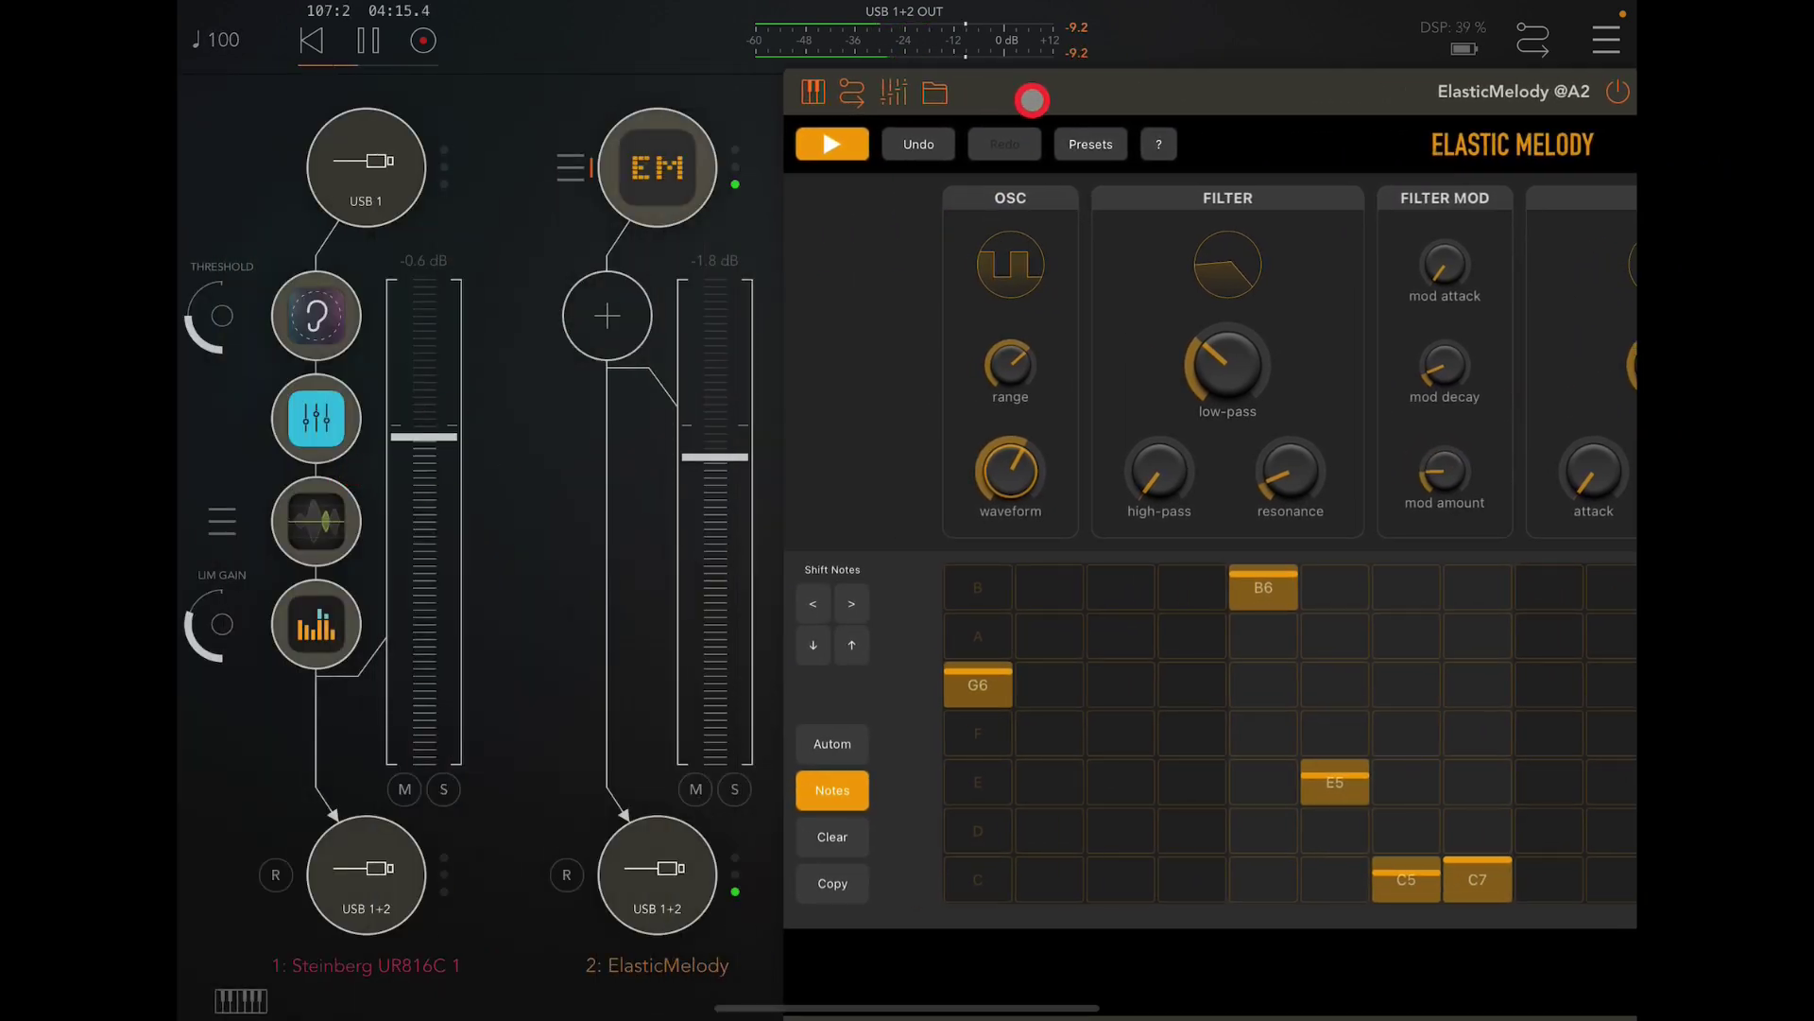
pyautogui.moveTo(724, 457); pyautogui.dragTo(721, 647)
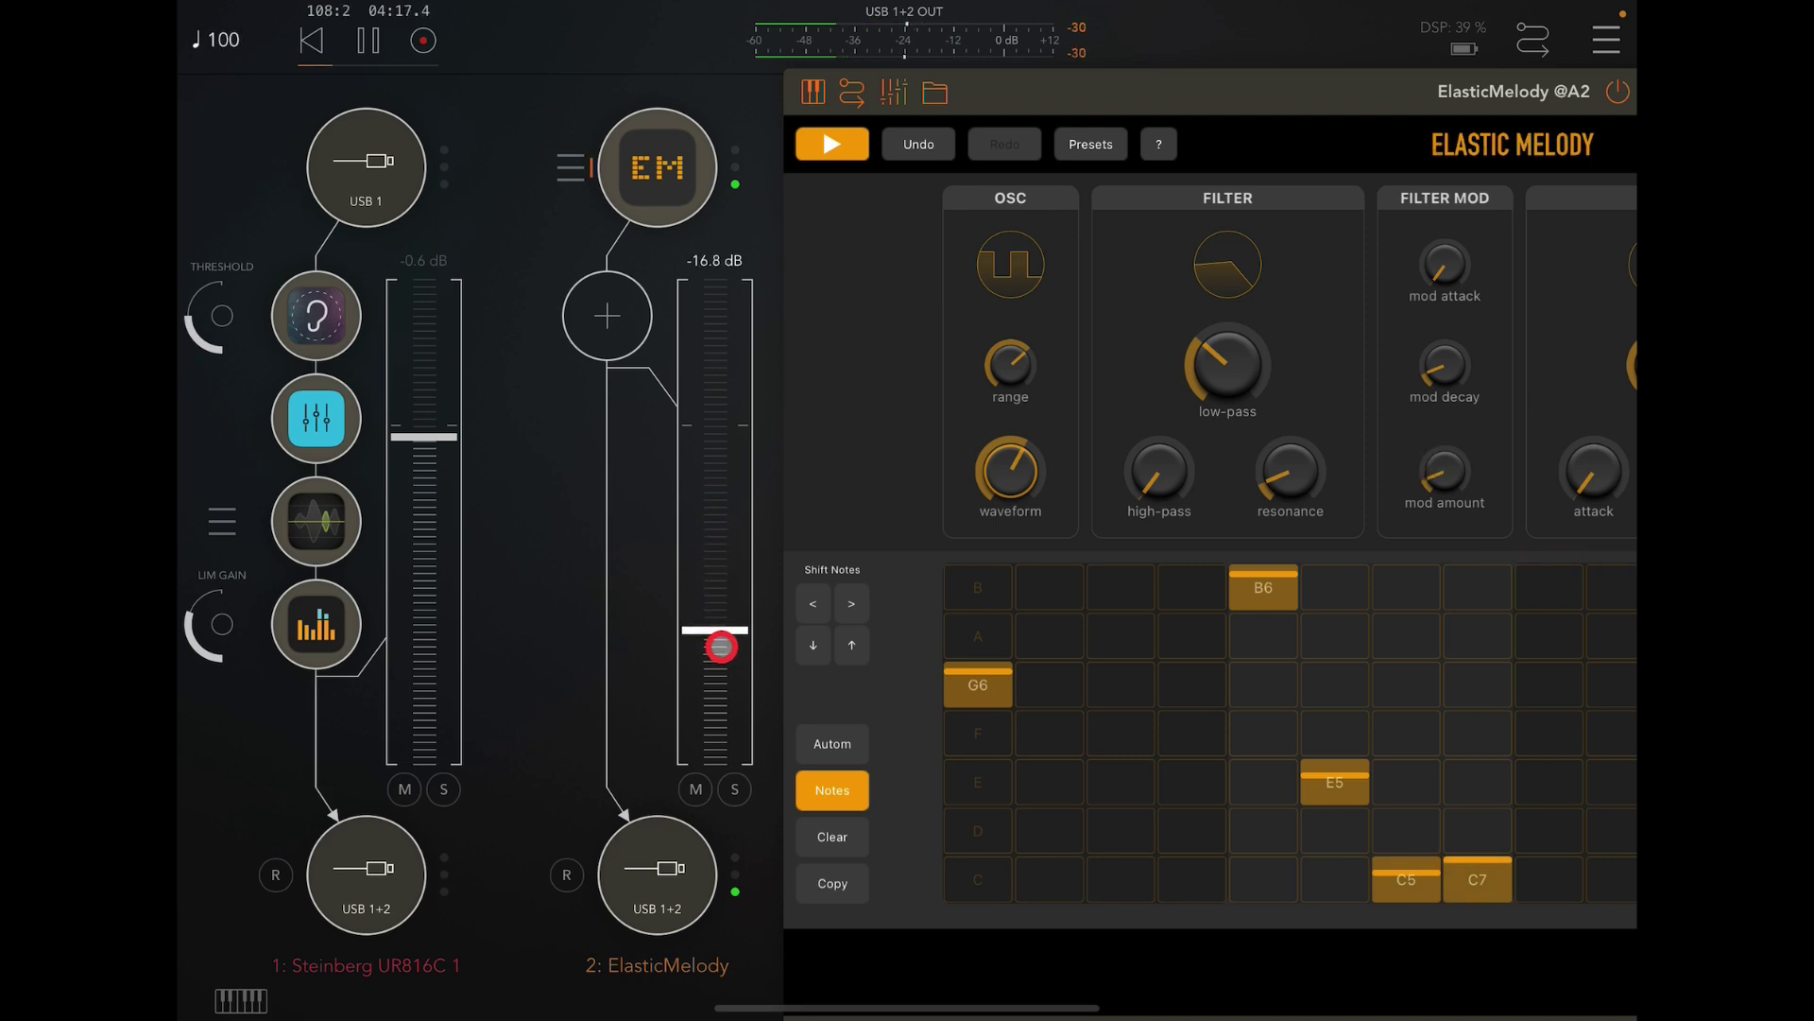
pyautogui.moveTo(1059, 97)
pyautogui.mouseDown()
pyautogui.moveTo(908, 111)
pyautogui.moveTo(497, 98)
pyautogui.moveTo(482, 59)
pyautogui.mouseUp()
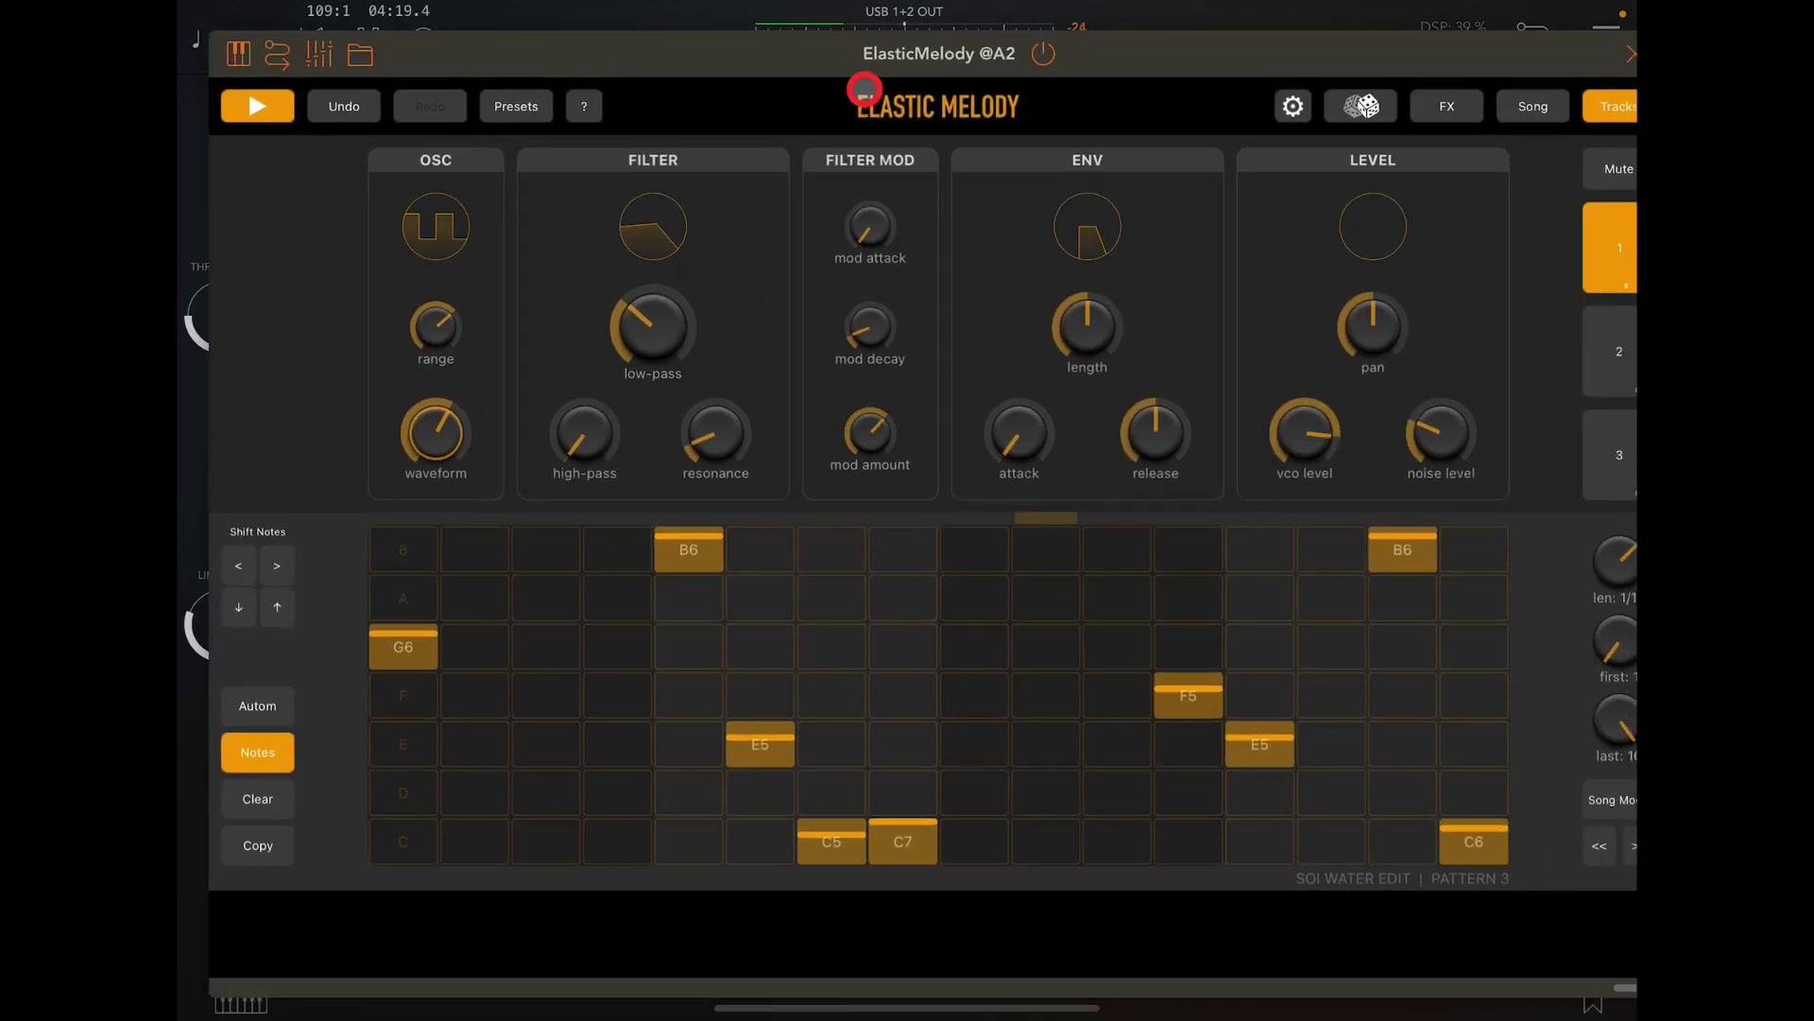
# - Review ElasticMelody's Midi settings: input channel 1, Track 1 receiving, outputs on channels 1–3
pyautogui.click(1291, 104)
pyautogui.click(1373, 178)
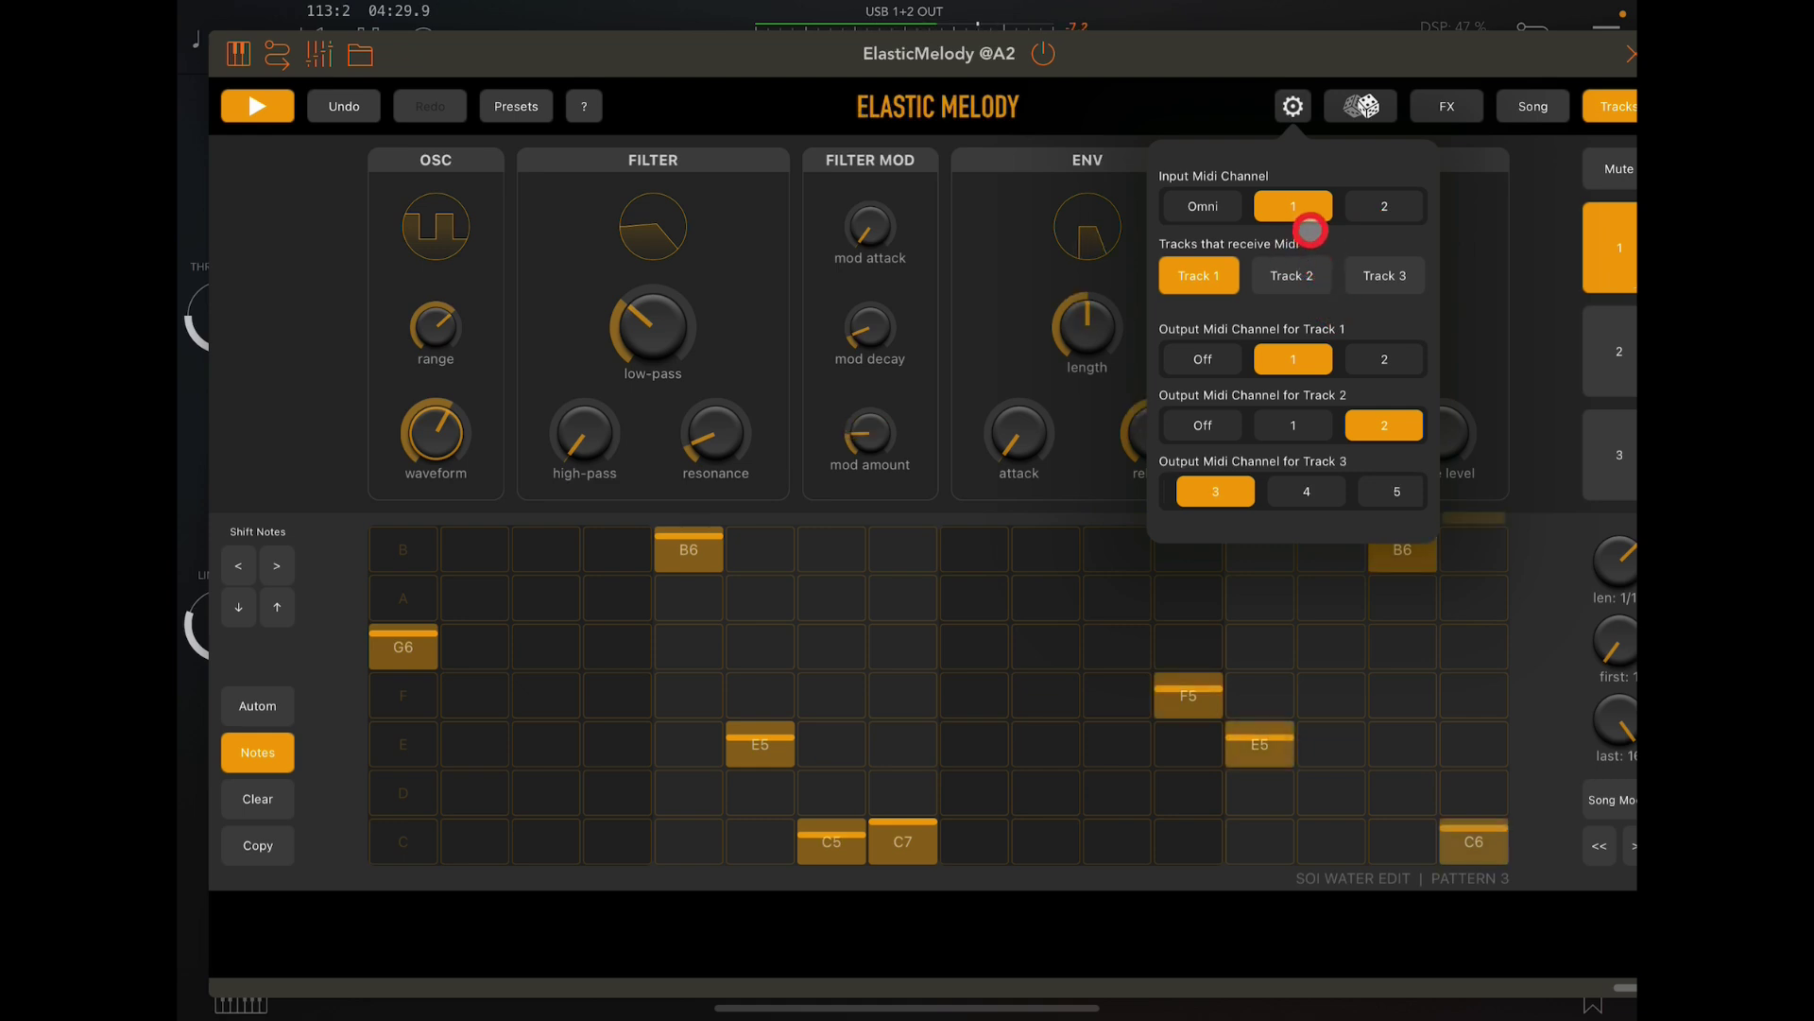
pyautogui.moveTo(1177, 213); pyautogui.dragTo(1066, 219)
pyautogui.moveTo(1389, 206); pyautogui.dragTo(1172, 206)
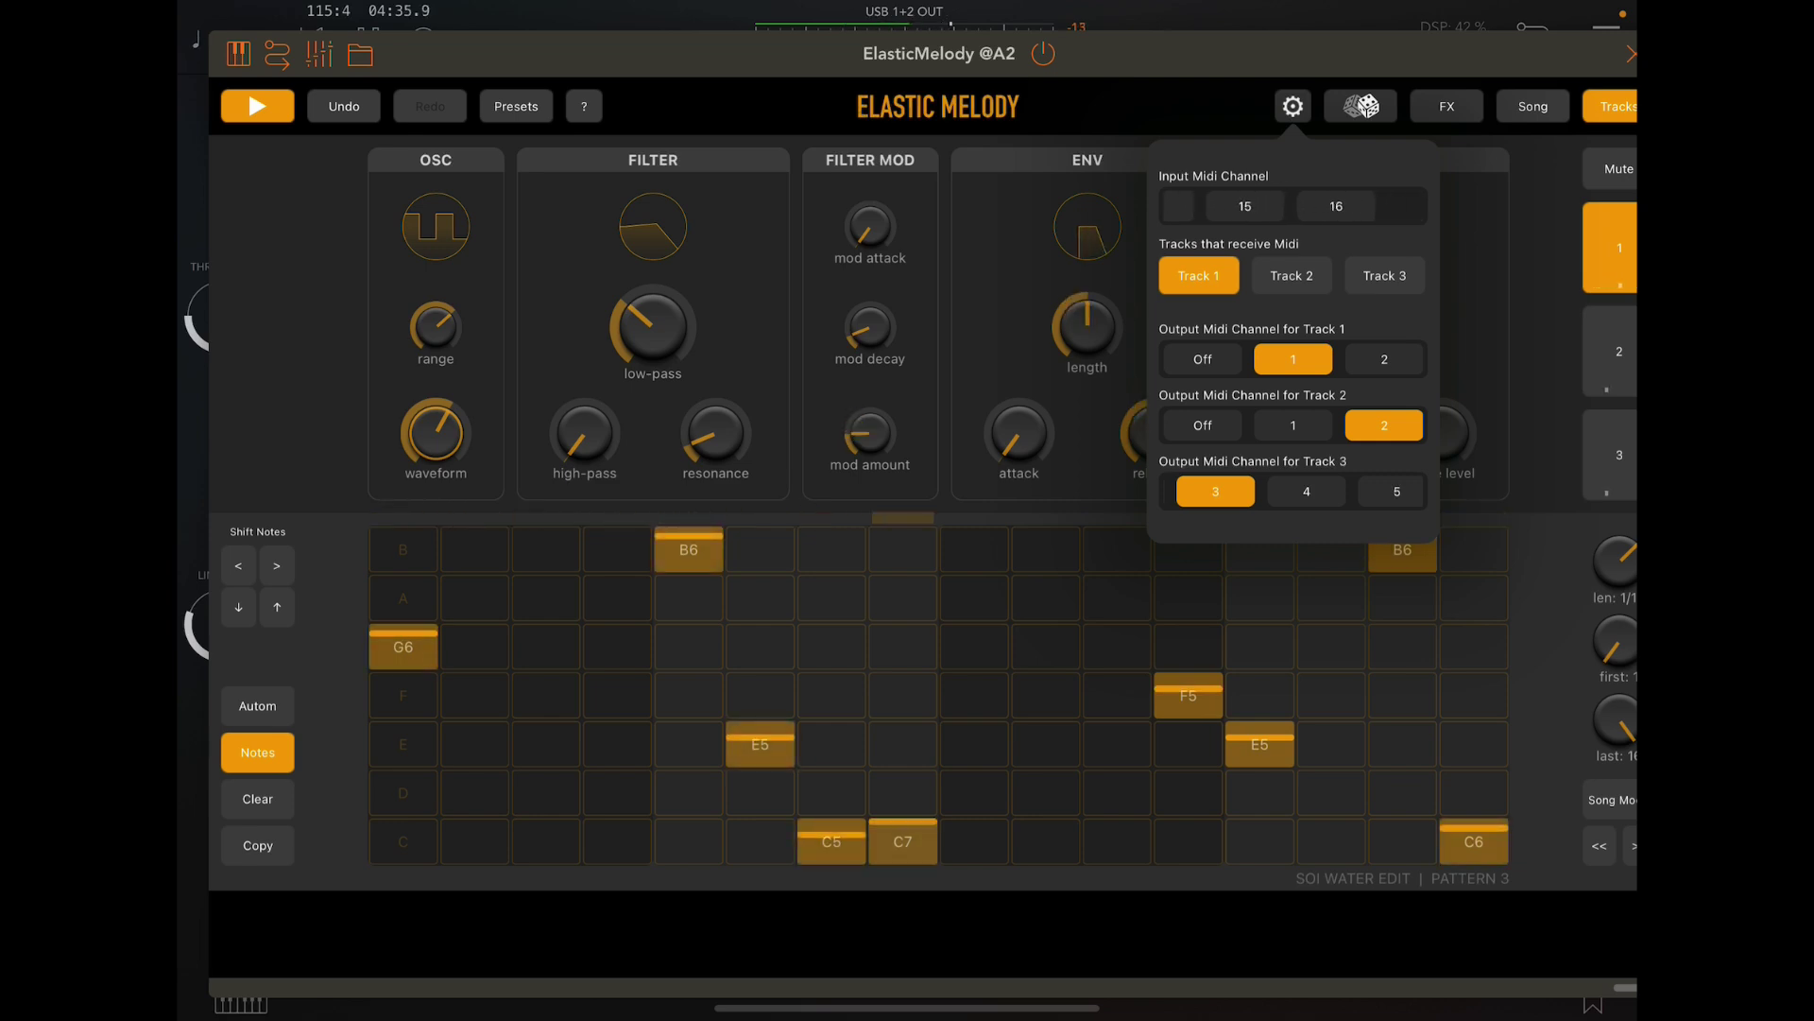
pyautogui.moveTo(1181, 206); pyautogui.dragTo(1389, 206)
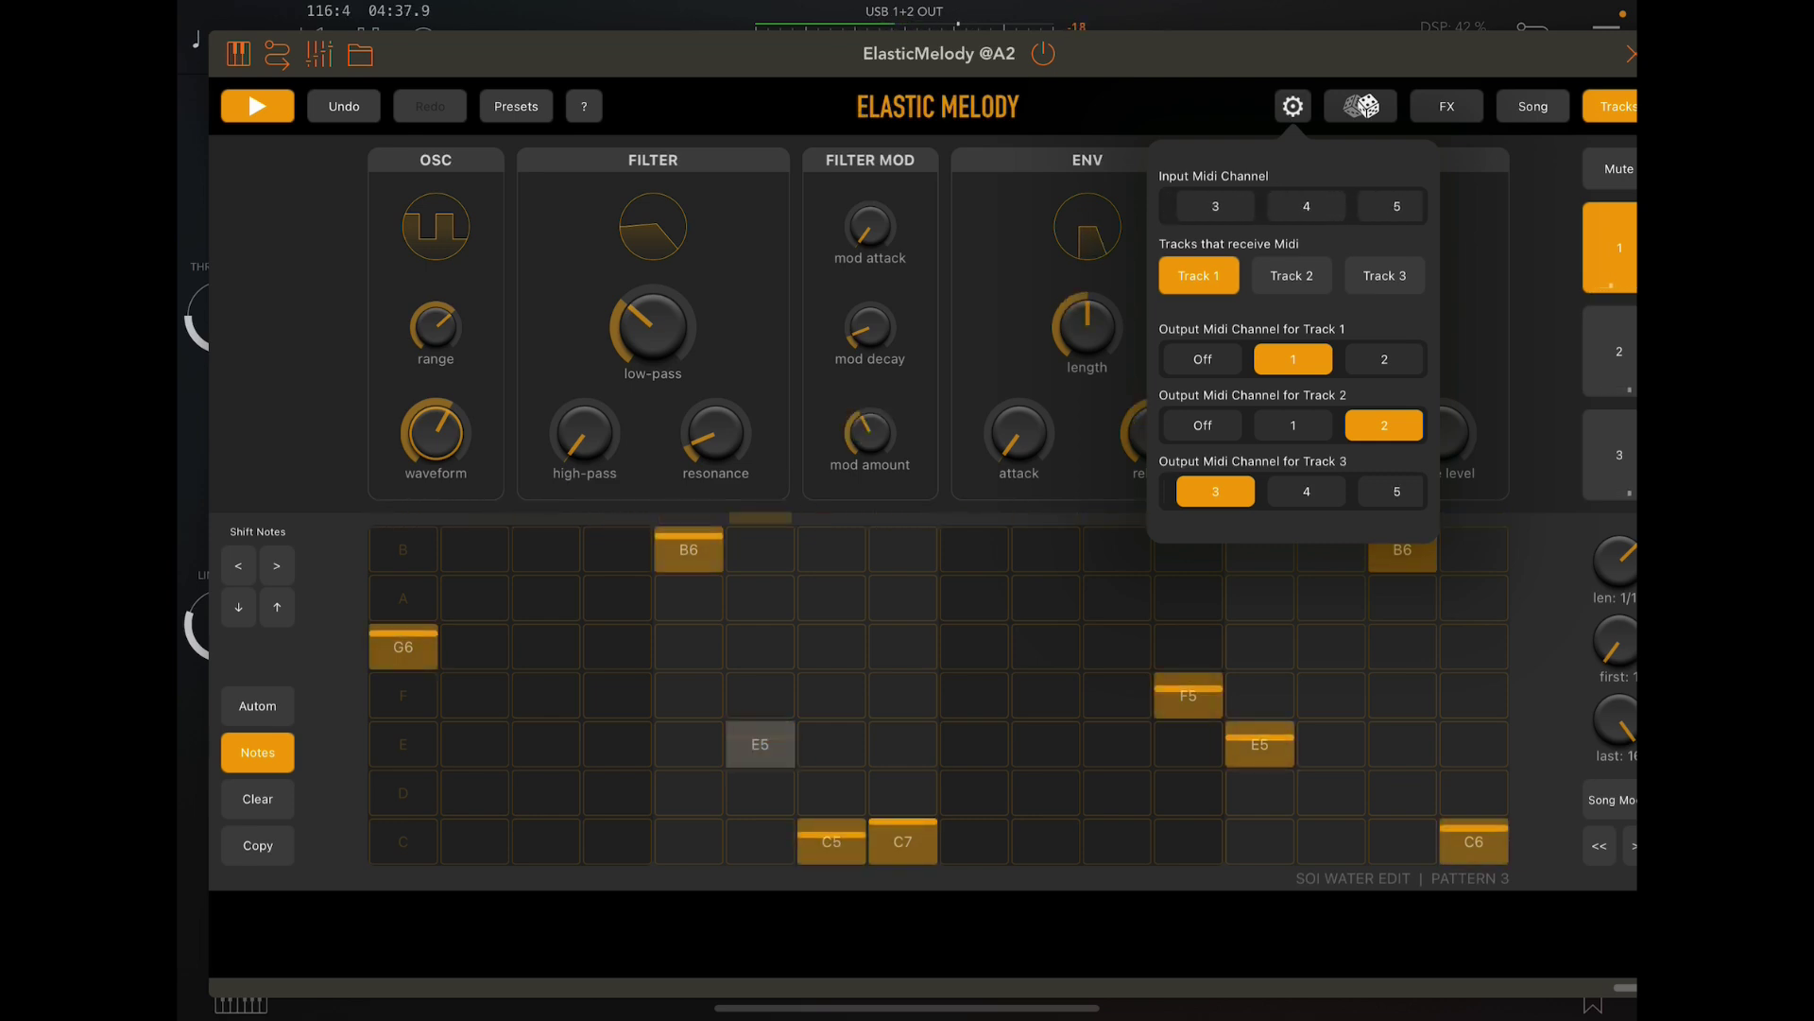
pyautogui.moveTo(1181, 206); pyautogui.dragTo(1389, 206)
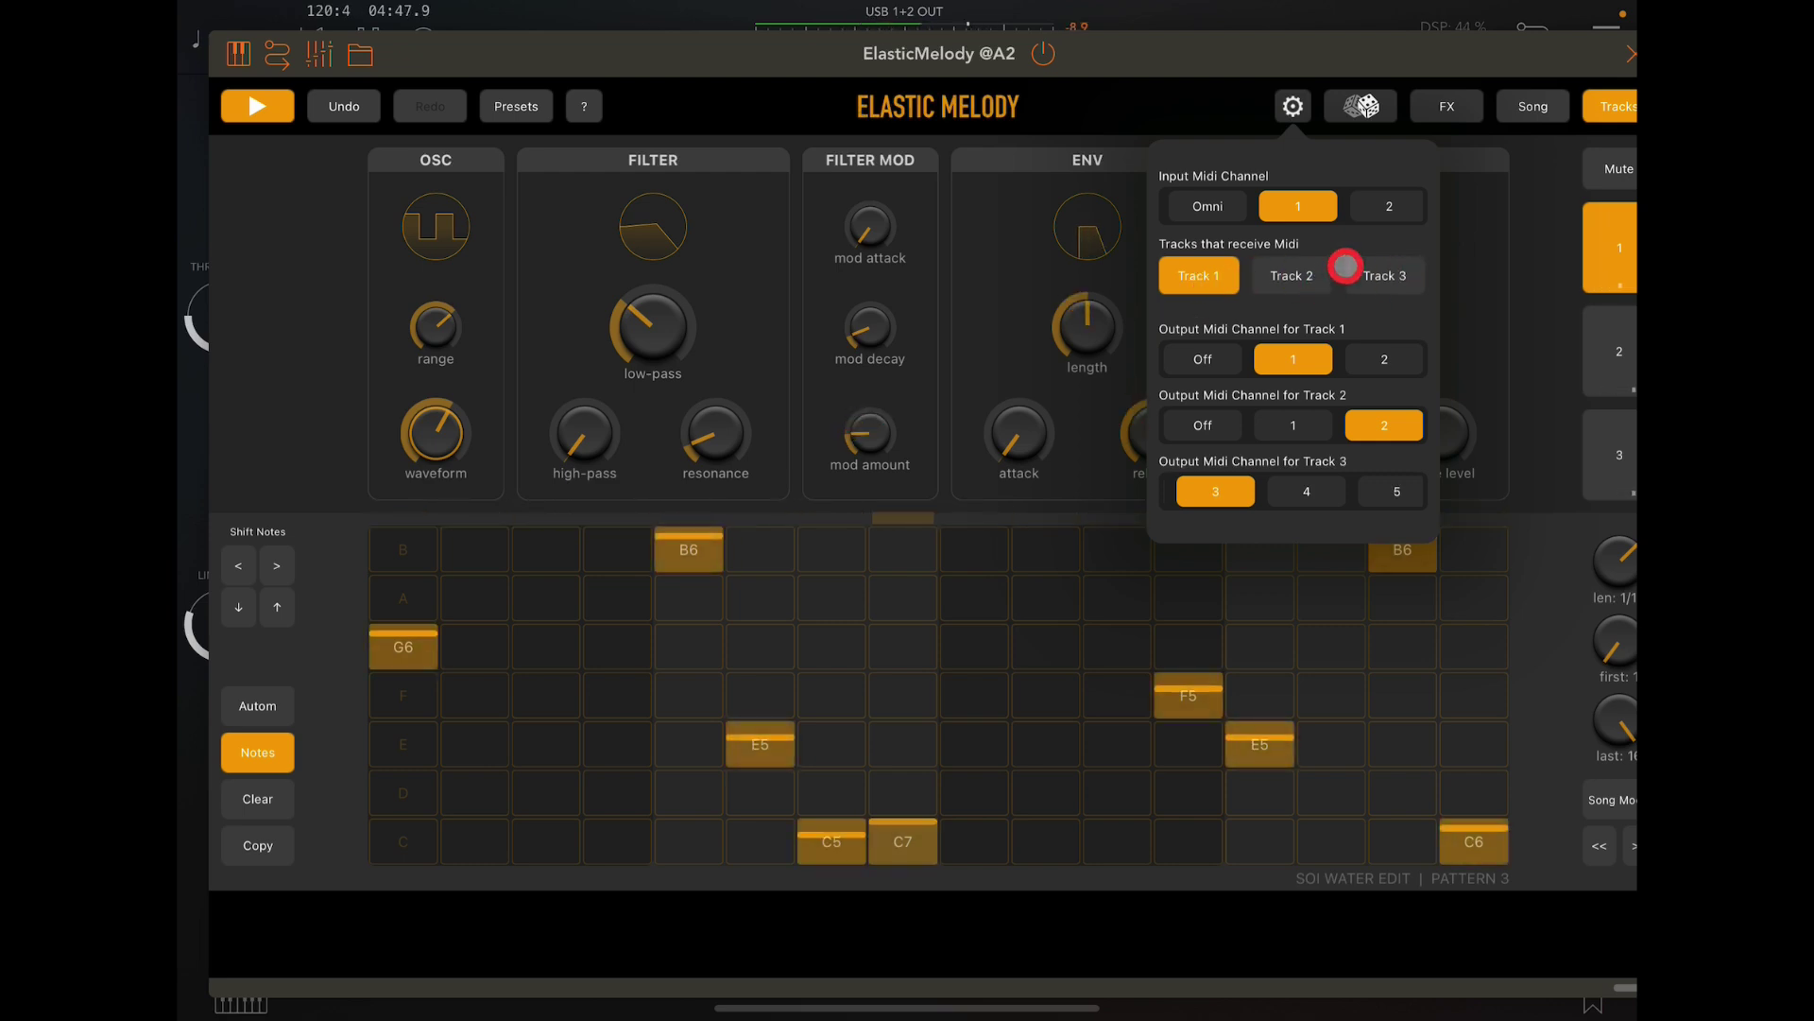
# - Close the Midi settings and step through tracks 3, 2 and 1
pyautogui.click(1620, 373)
pyautogui.click(1618, 427)
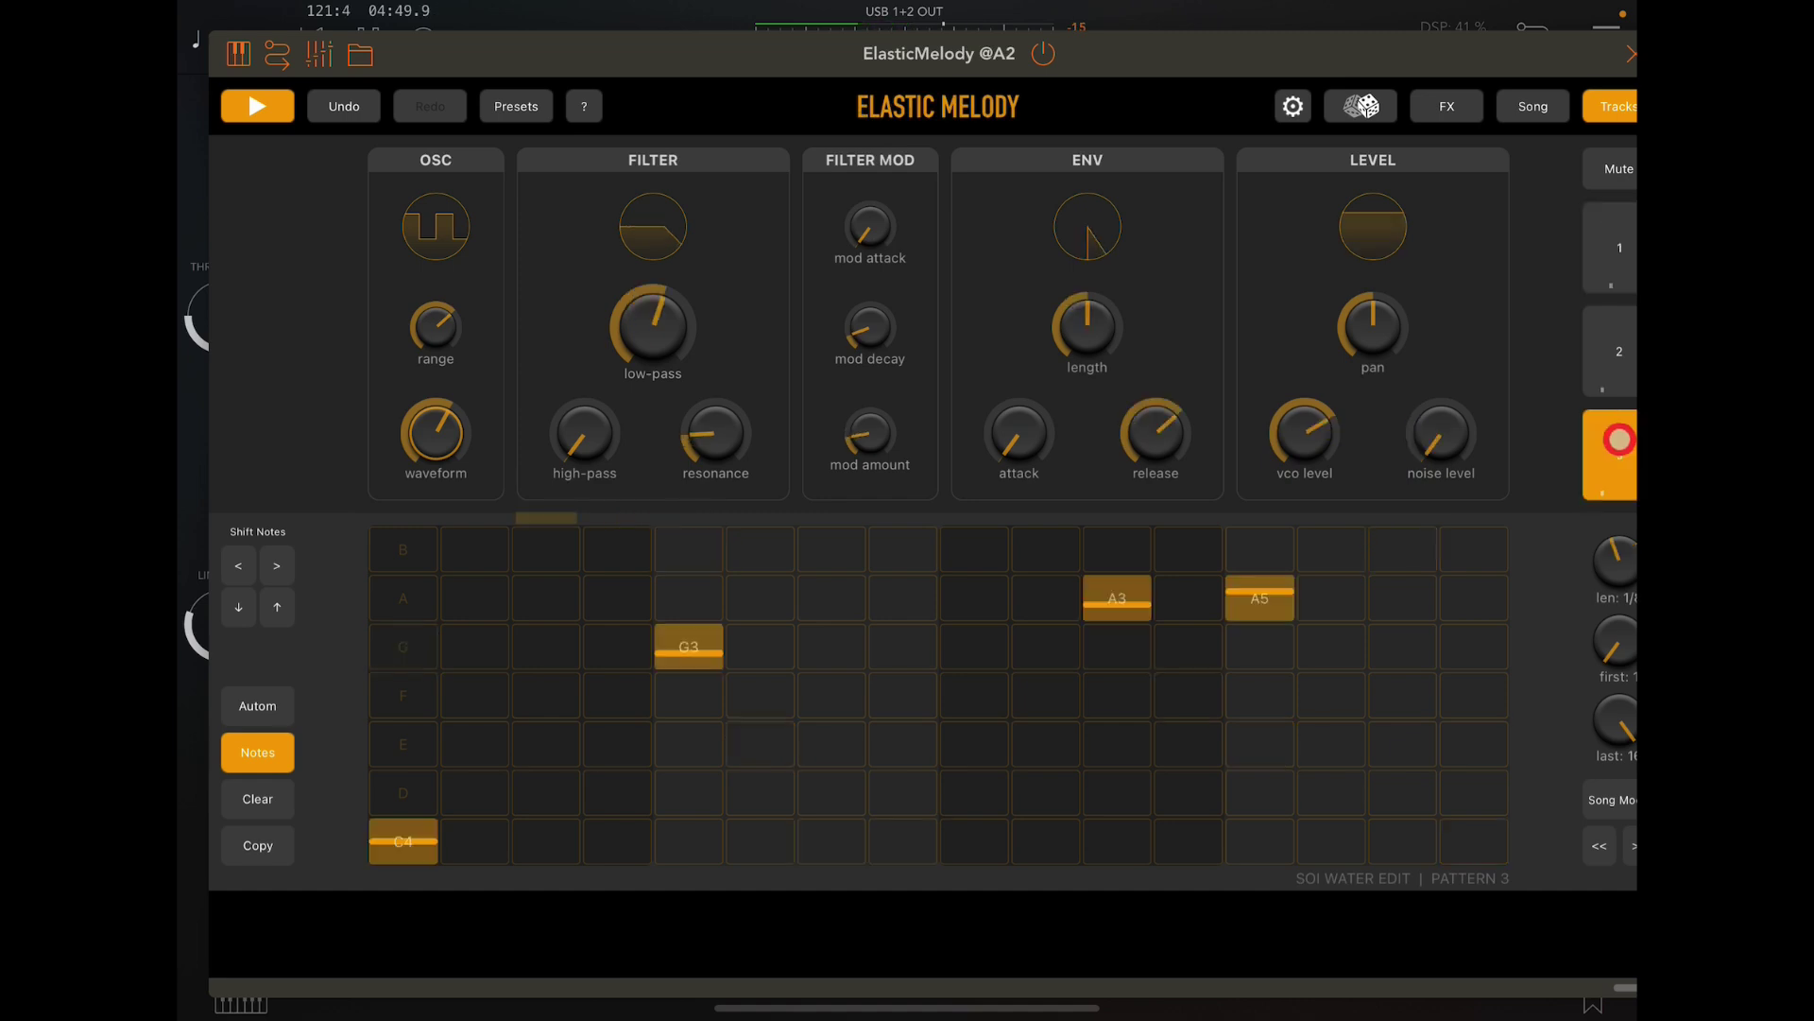
pyautogui.click(1612, 350)
pyautogui.click(1608, 250)
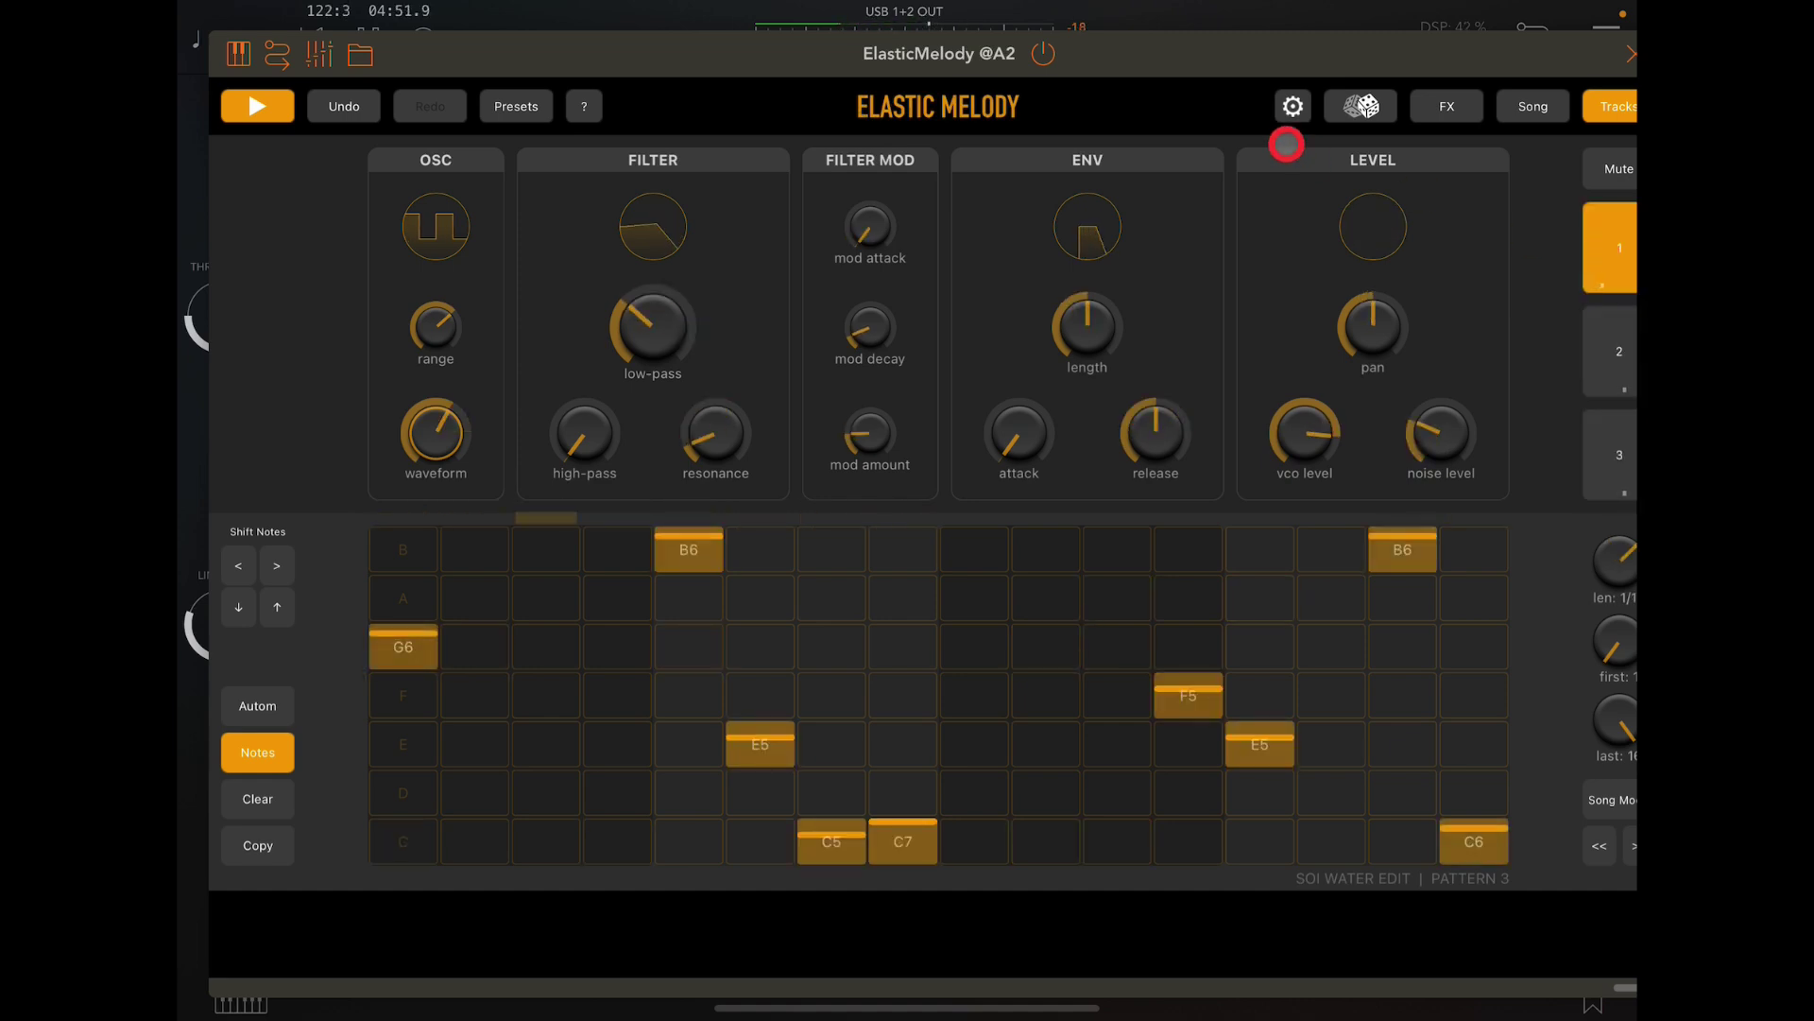
# - In the Midi settings, leave Track 3's output on channel 3
pyautogui.click(1293, 101)
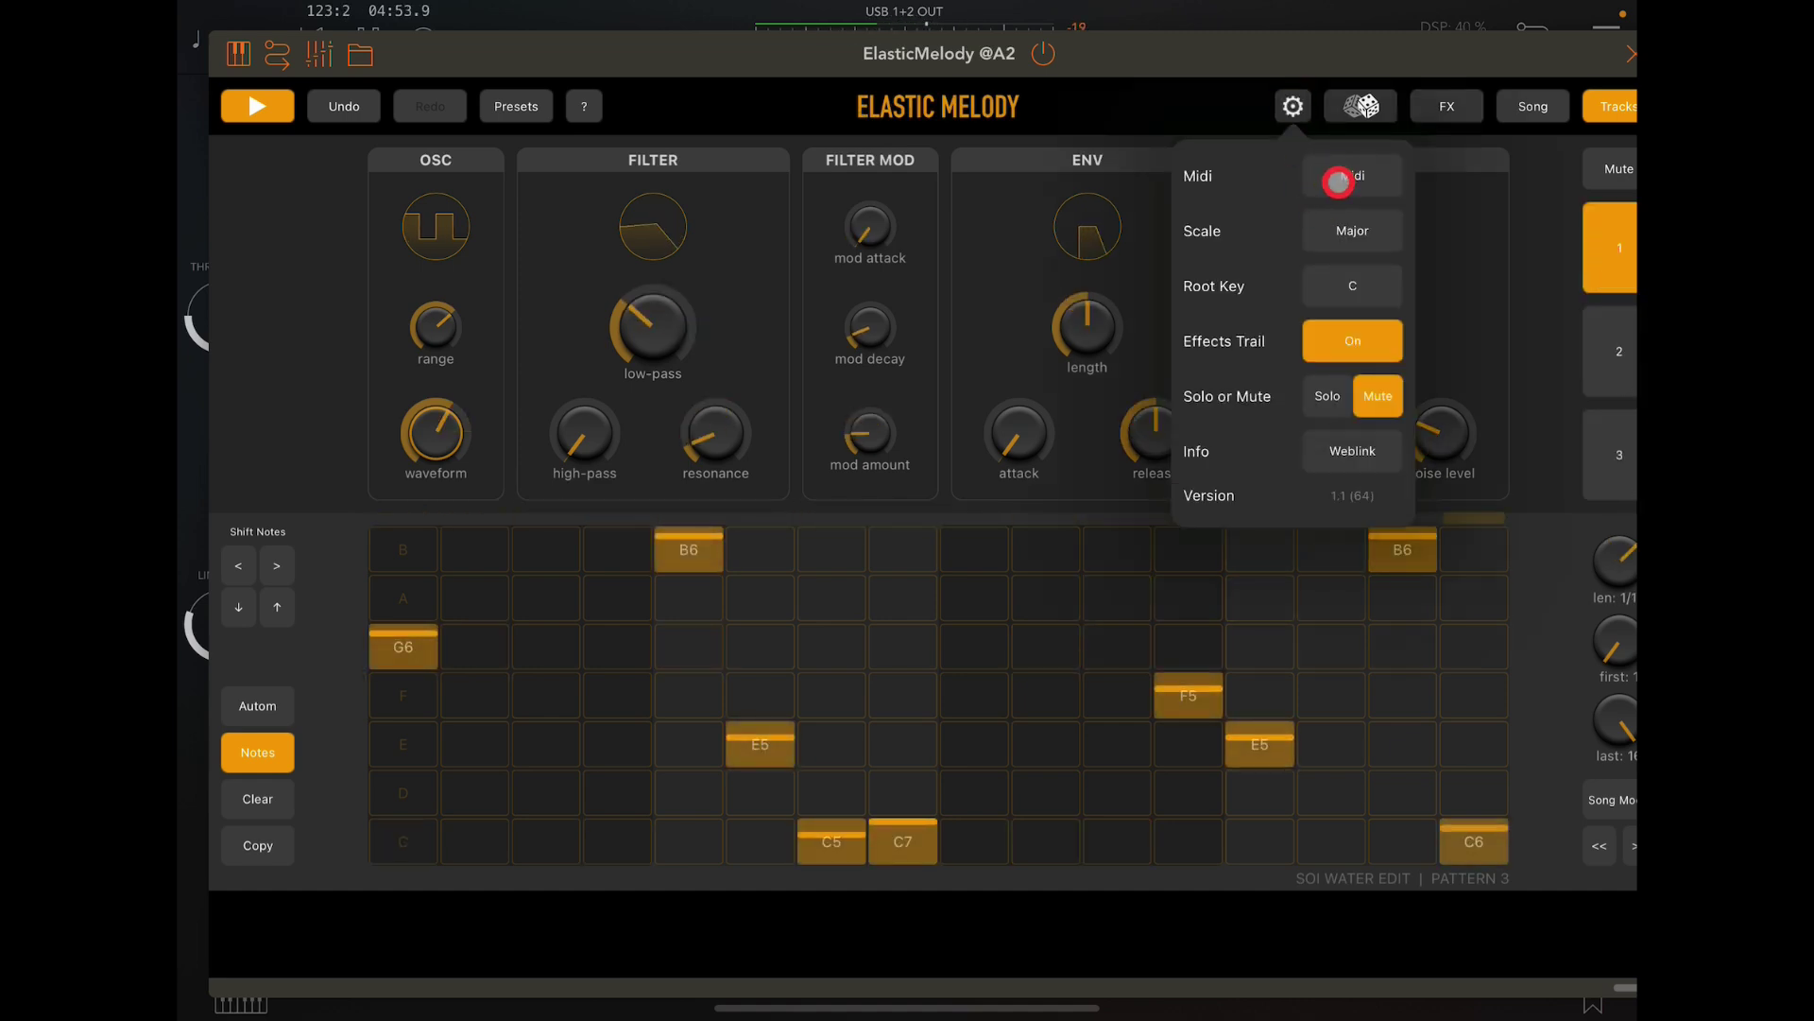
pyautogui.click(1338, 182)
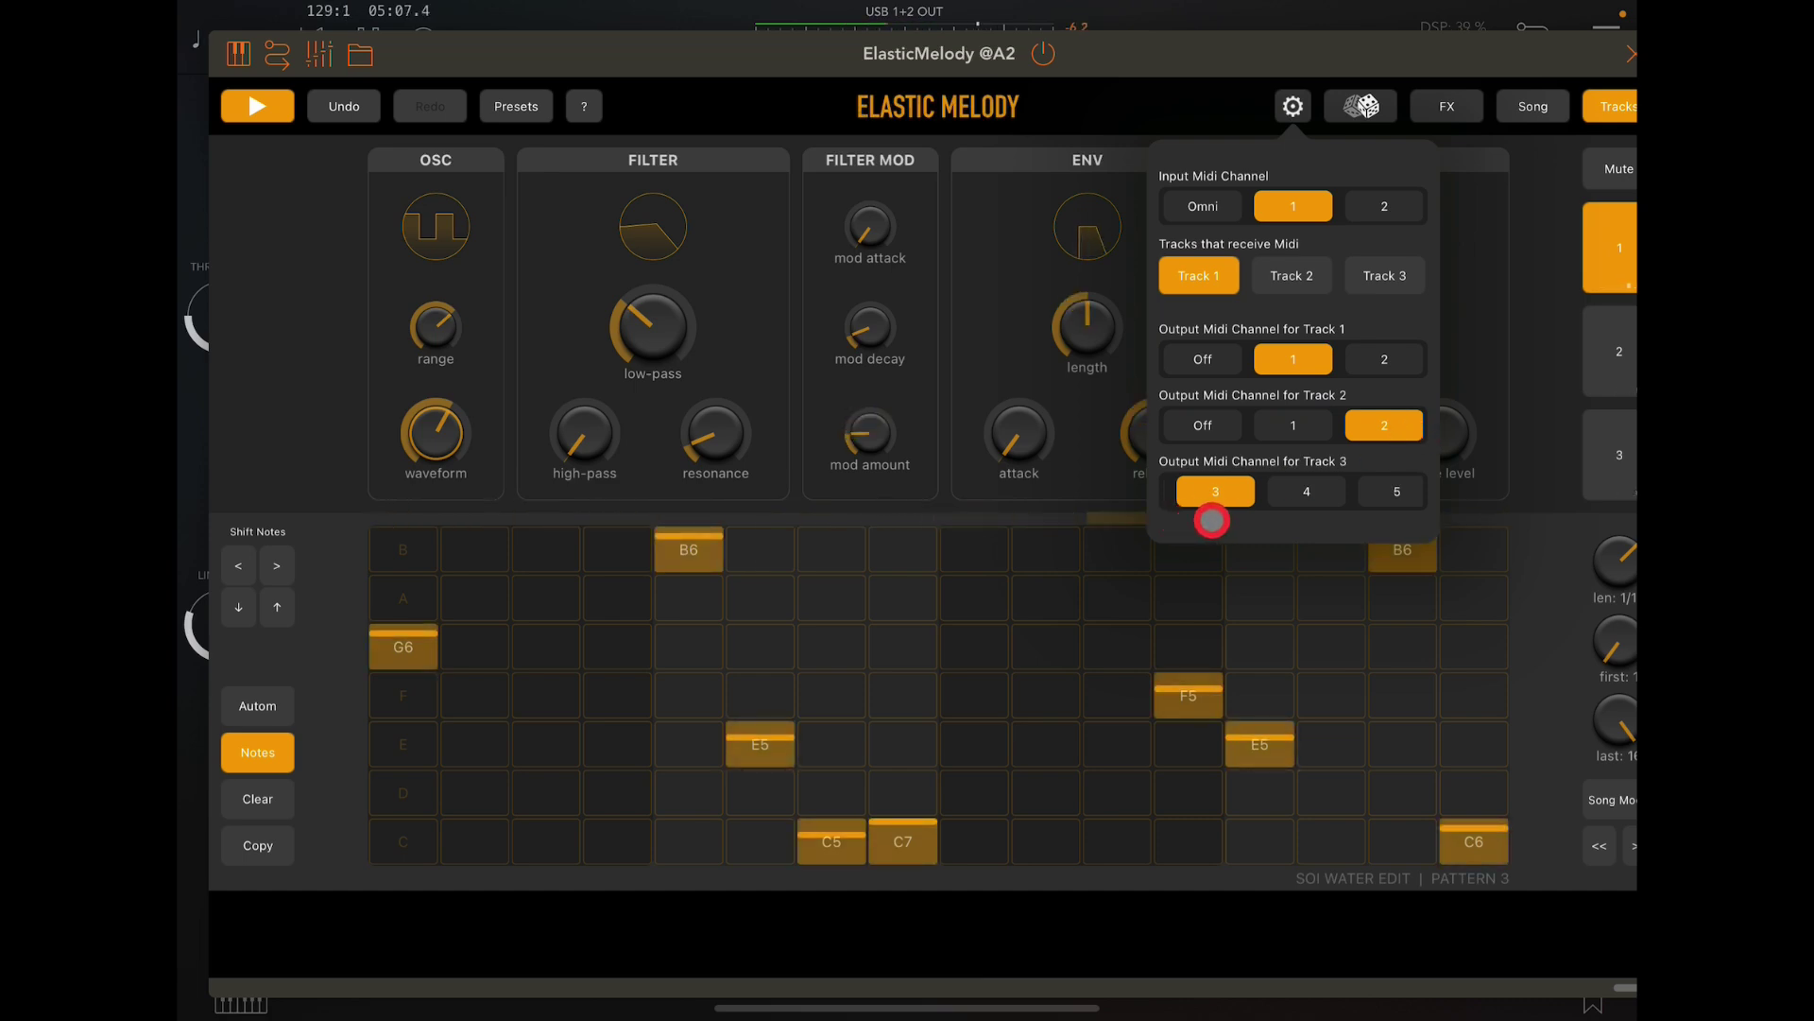
pyautogui.click(1307, 490)
pyautogui.click(1396, 491)
pyautogui.click(1307, 491)
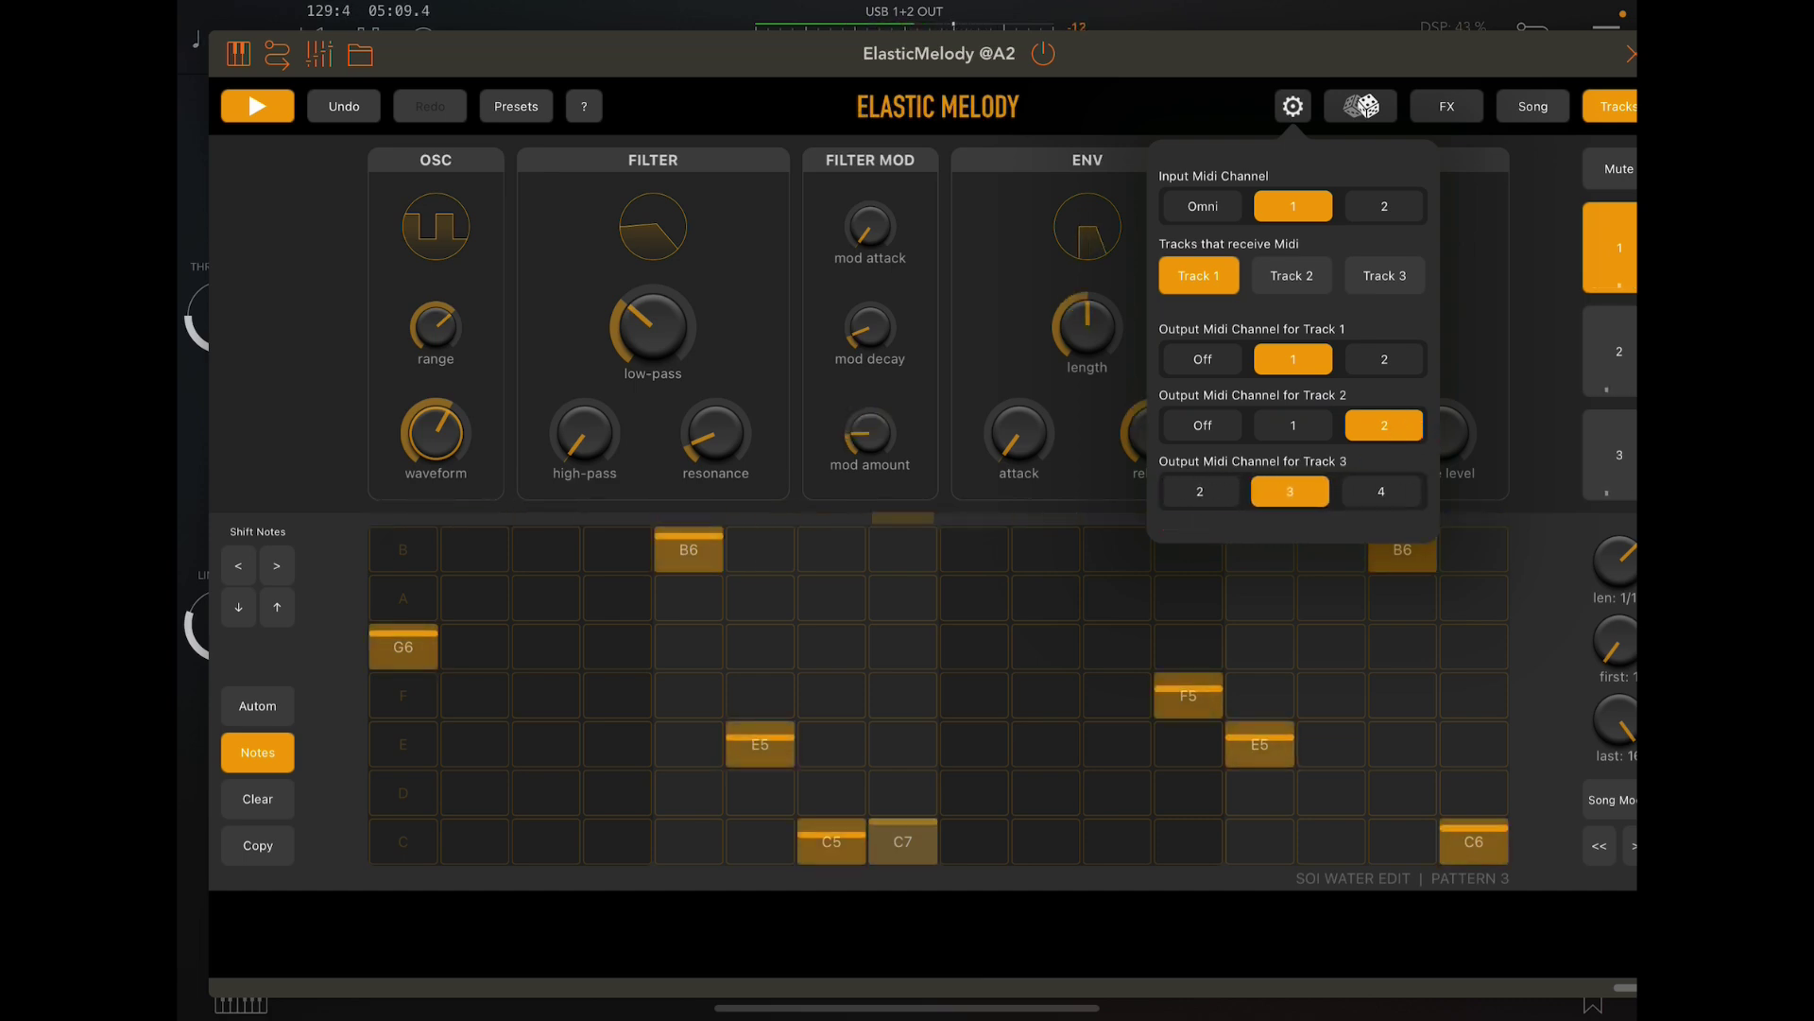
pyautogui.click(1215, 491)
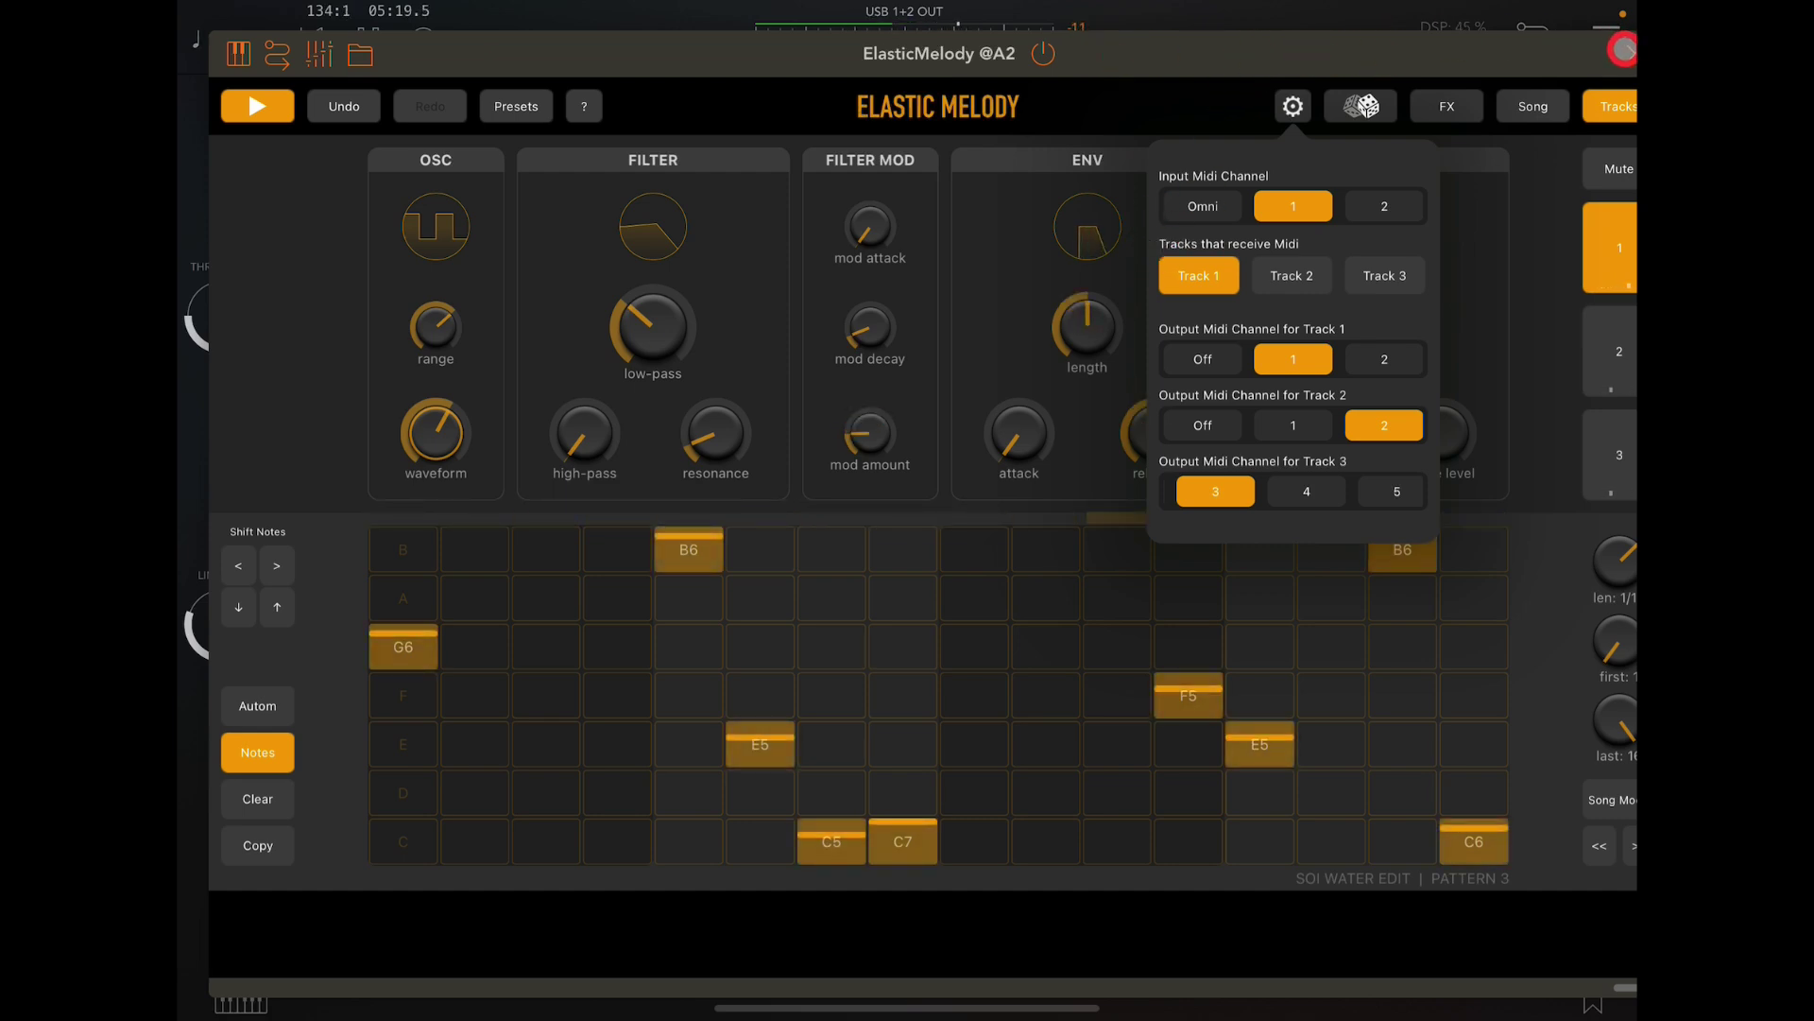
# - Close the first ElasticMelody and open the second ElasticMelody on channel 7
pyautogui.click(1597, 69)
pyautogui.moveTo(1275, 87); pyautogui.dragTo(1140, 96)
pyautogui.click(1500, 63)
pyautogui.hscroll(10, 908, 510)
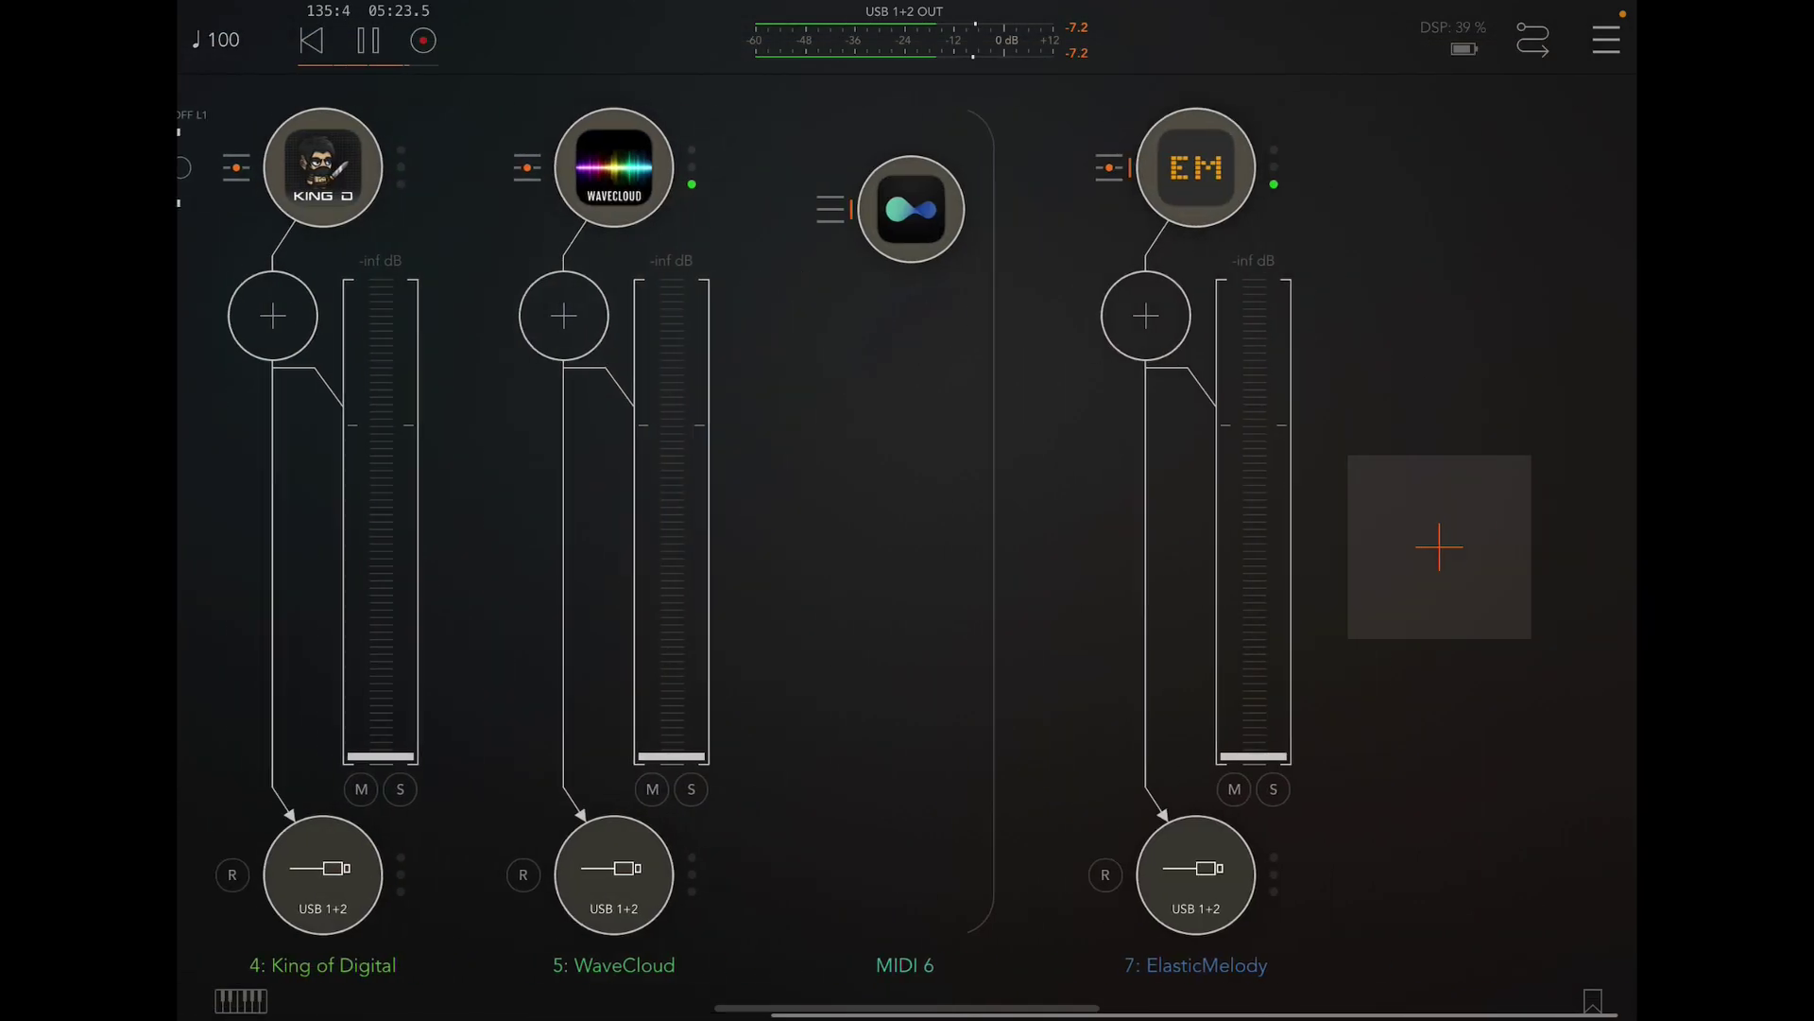
pyautogui.click(1252, 149)
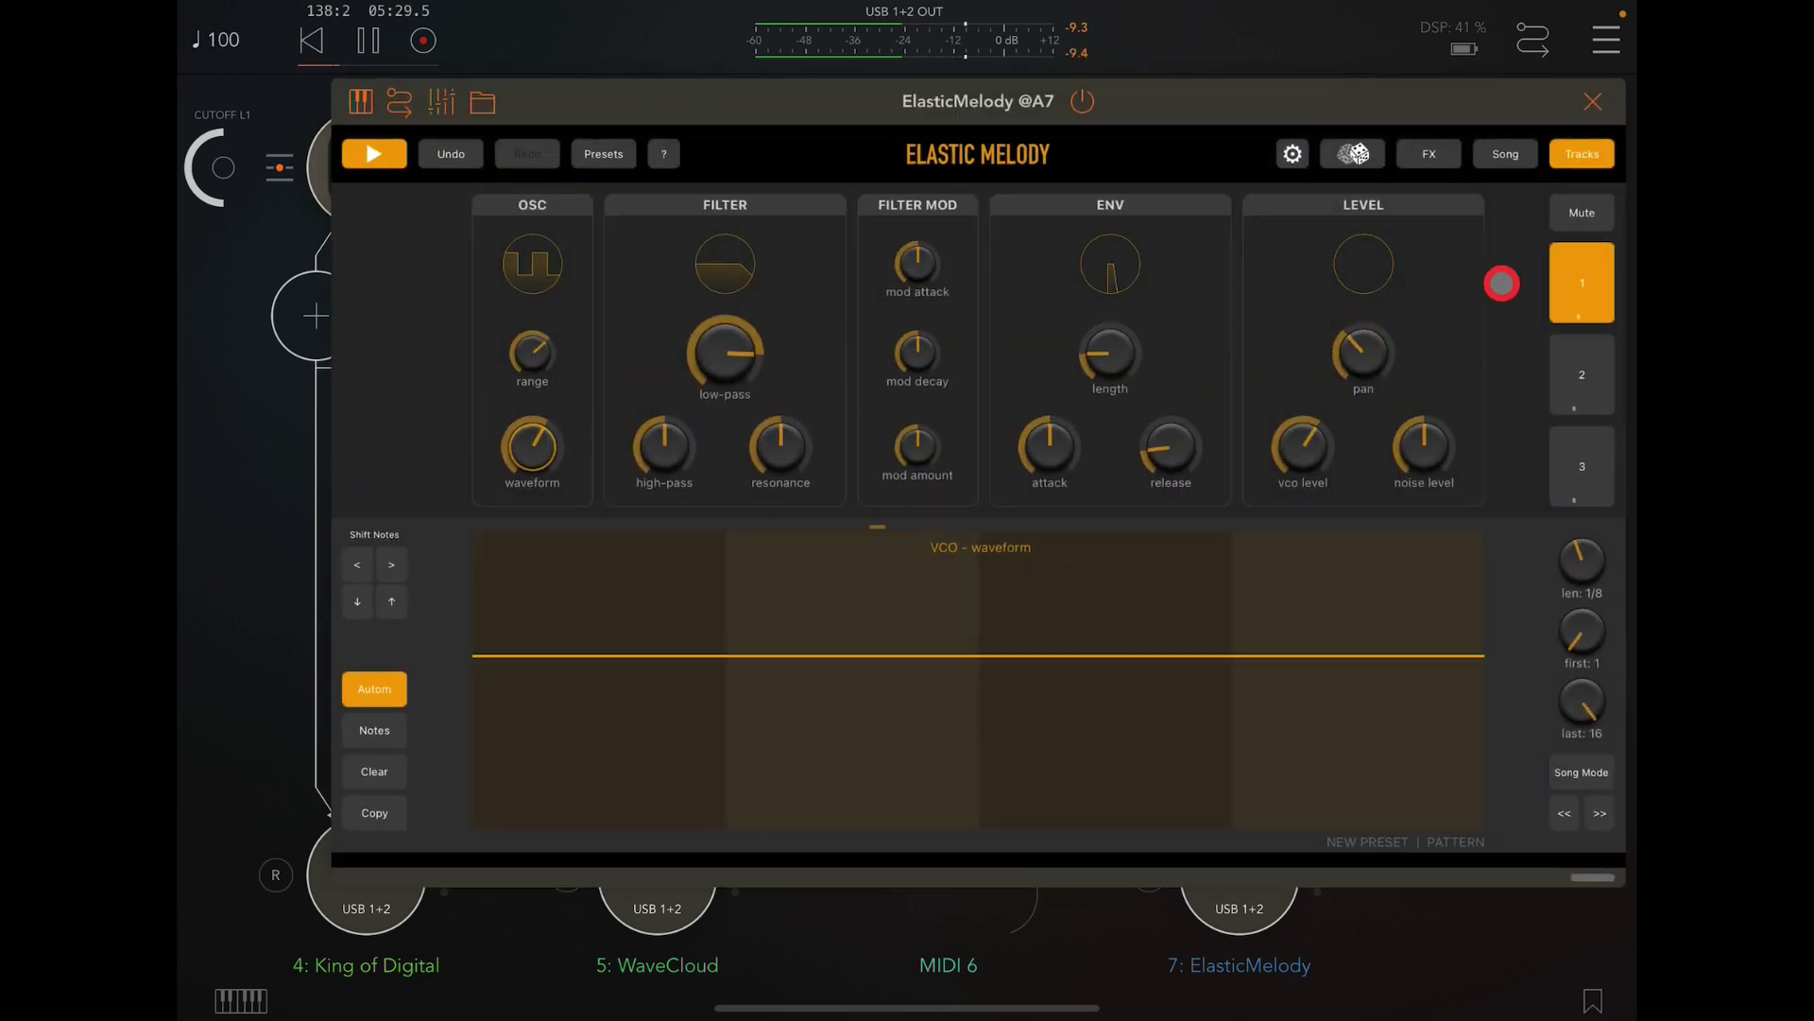
# - Raise channel 7 to about -2.5 dB, set track 1's waveform to 100% and adjust its pan
pyautogui.click(349, 731)
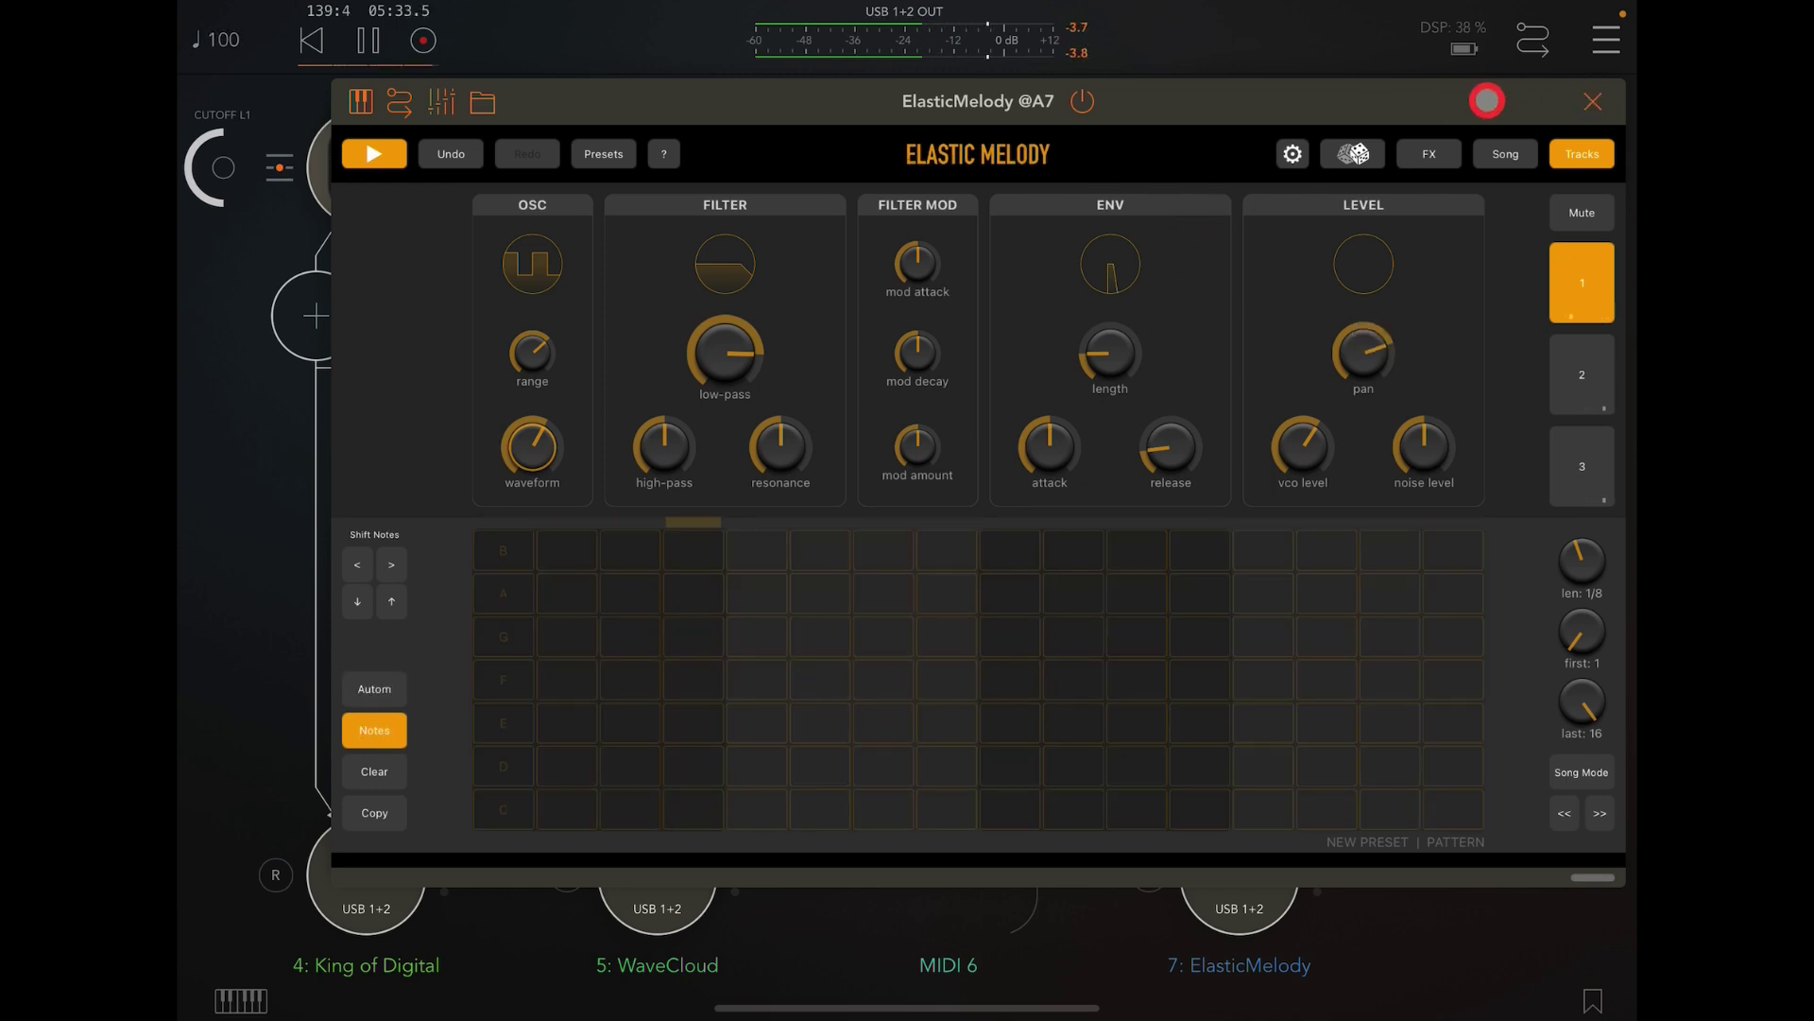
pyautogui.moveTo(1483, 97)
pyautogui.mouseDown()
pyautogui.moveTo(1187, 142)
pyautogui.moveTo(752, 347)
pyautogui.mouseUp()
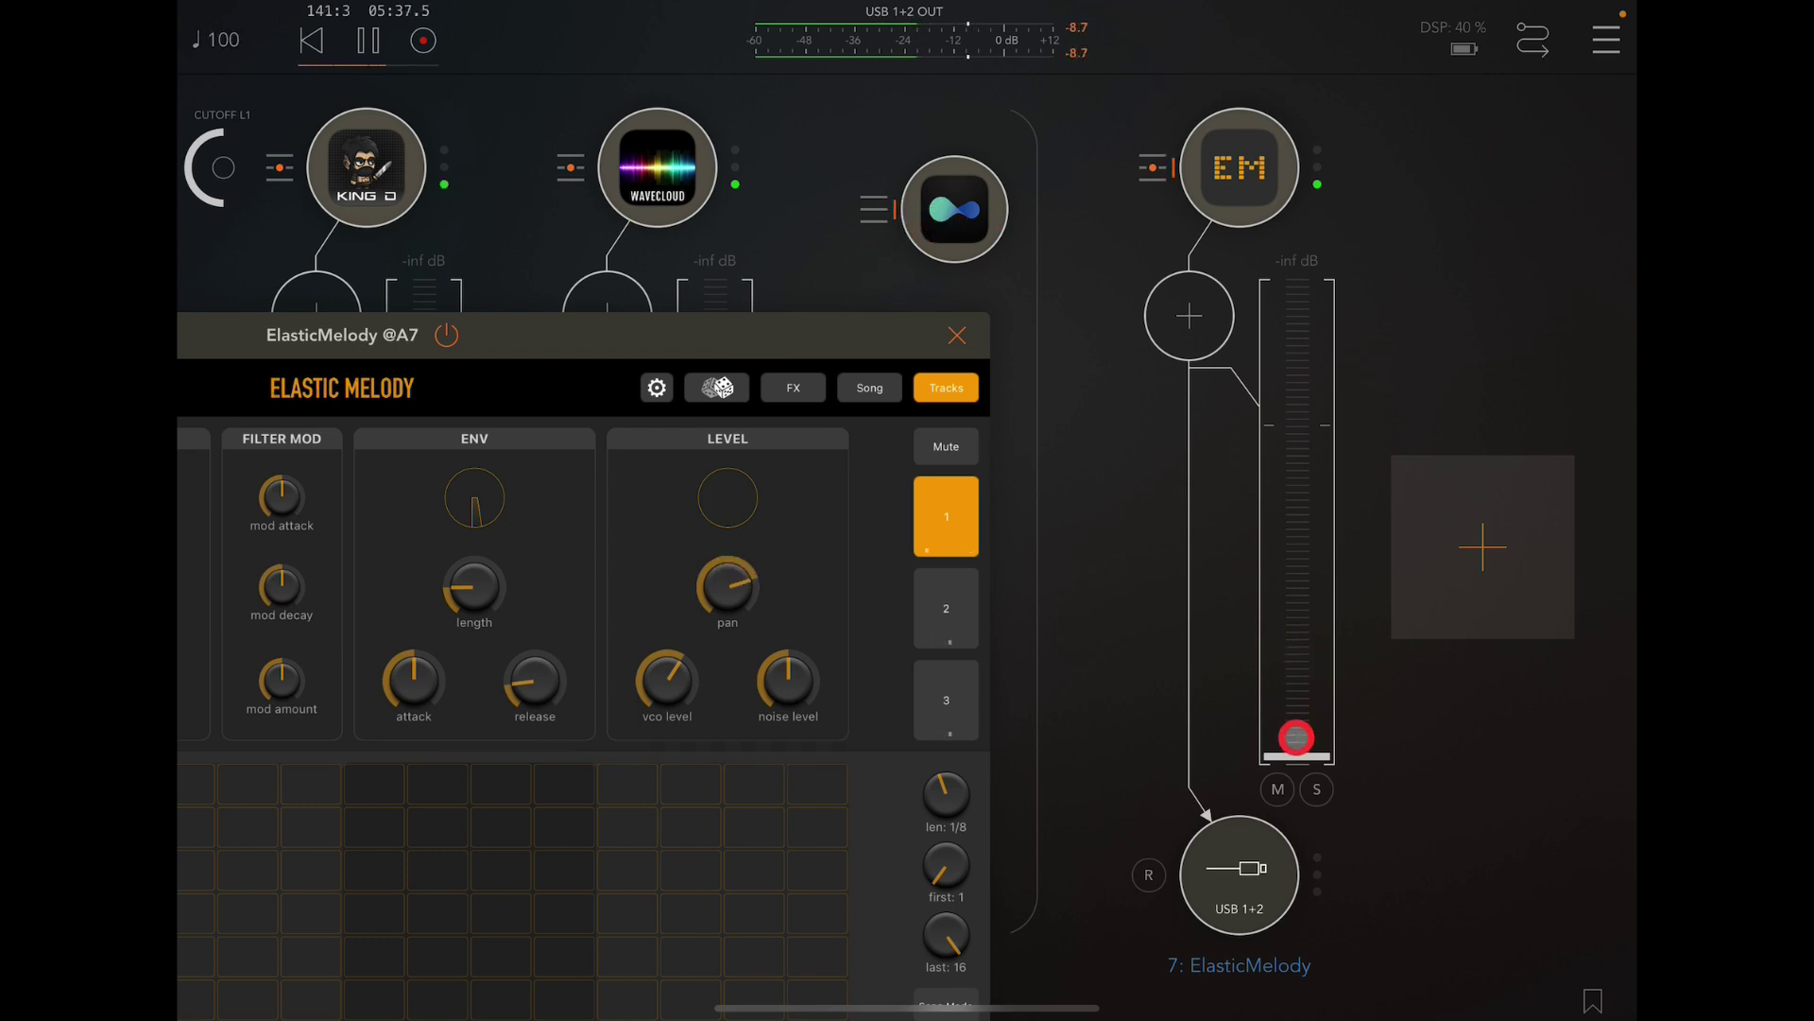
pyautogui.moveTo(1296, 737); pyautogui.dragTo(1274, 429)
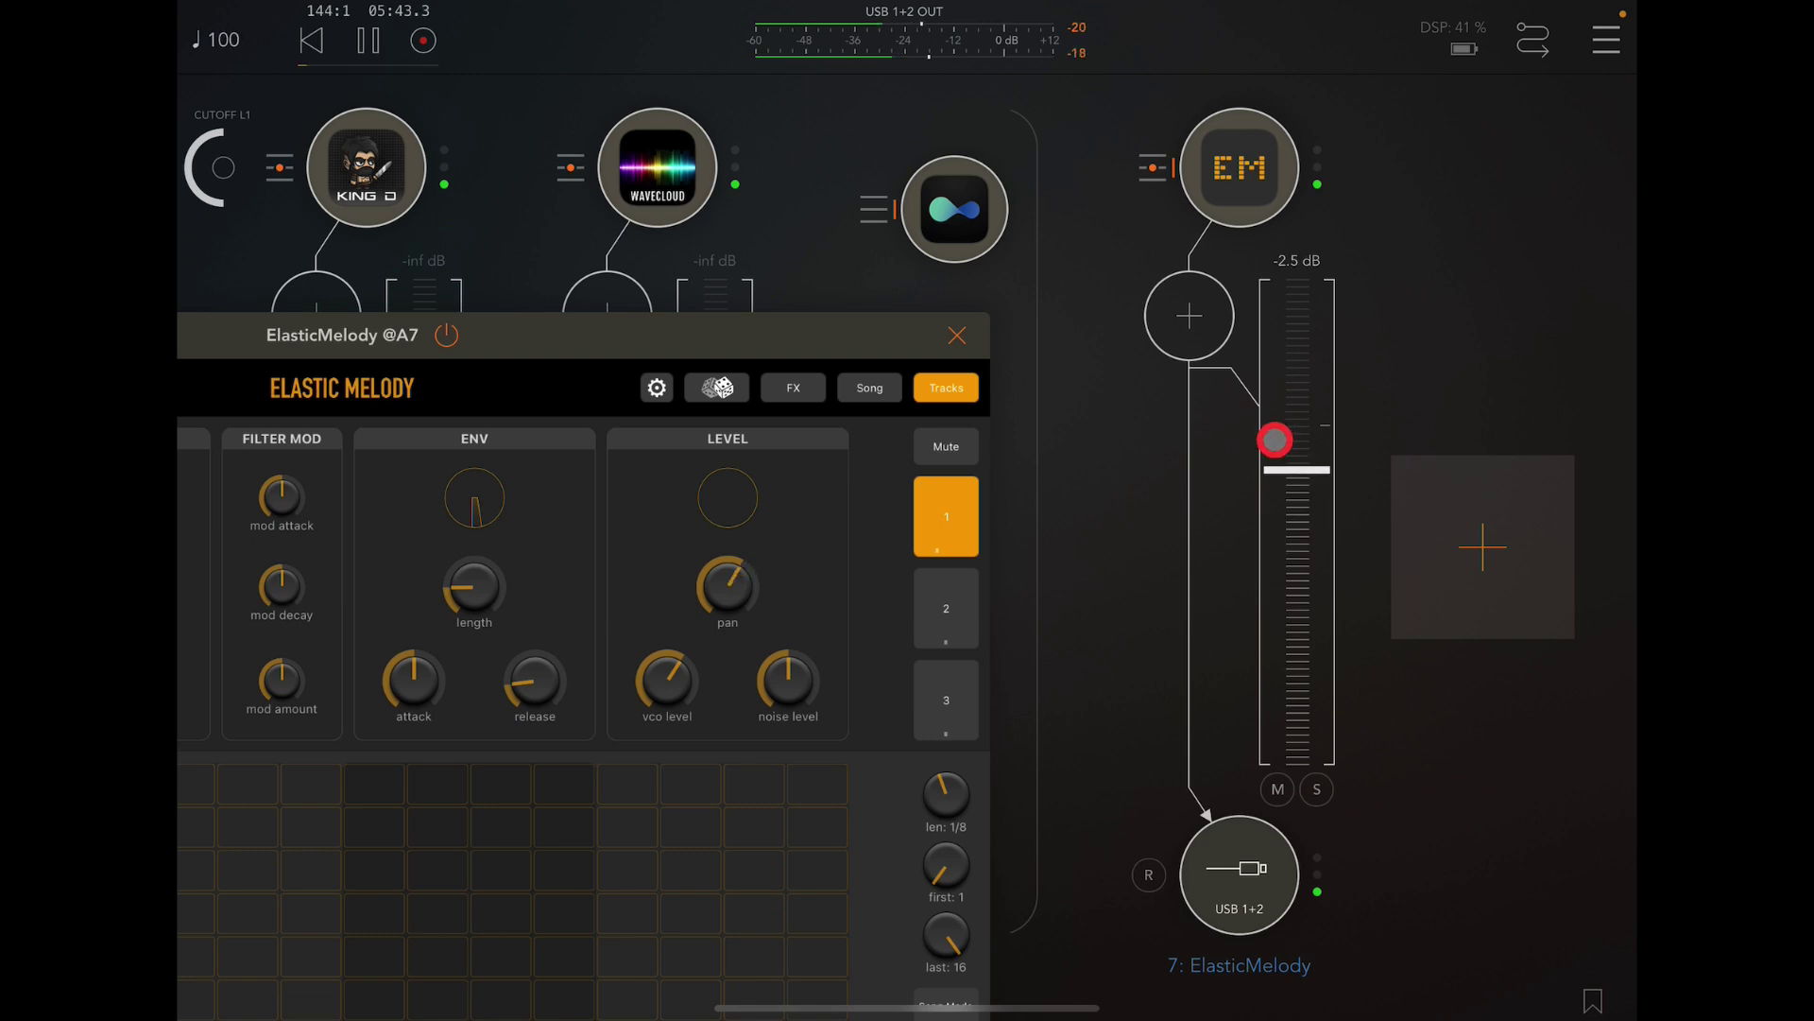
pyautogui.moveTo(639, 329); pyautogui.dragTo(1183, 88)
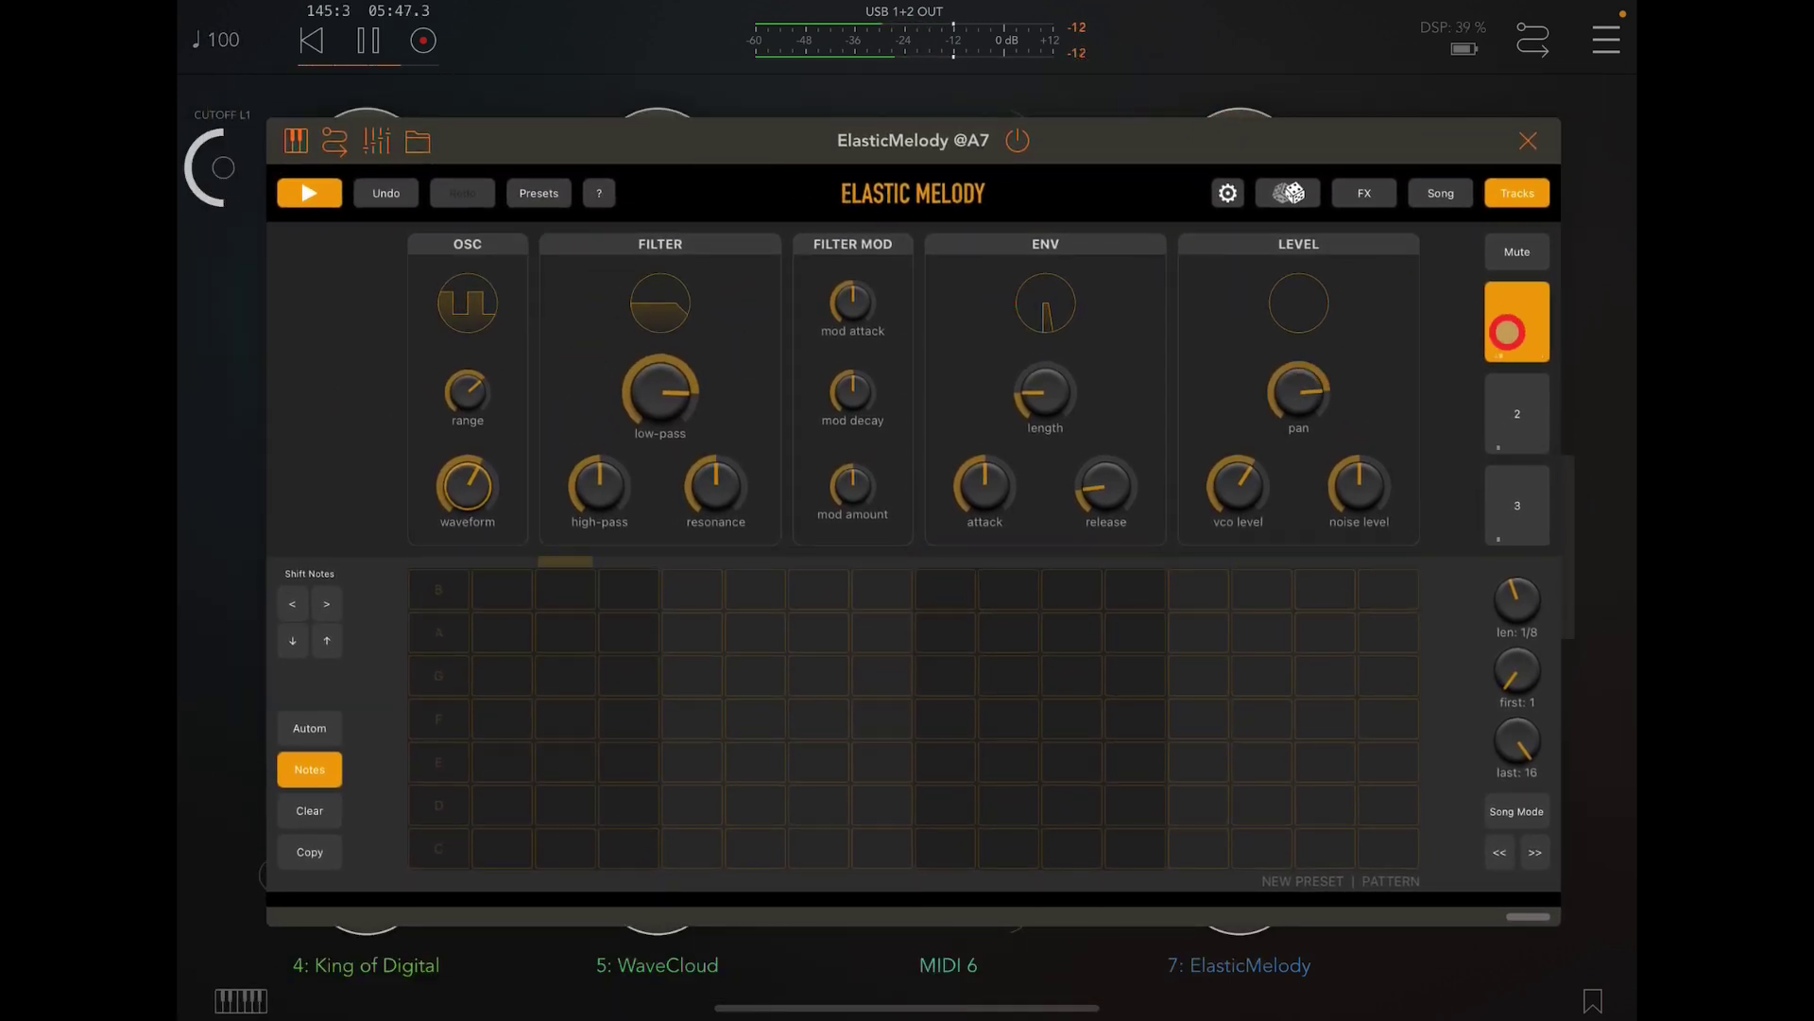
pyautogui.moveTo(467, 499)
pyautogui.mouseDown()
pyautogui.moveTo(486, 567)
pyautogui.moveTo(449, 426)
pyautogui.moveTo(465, 495)
pyautogui.mouseUp()
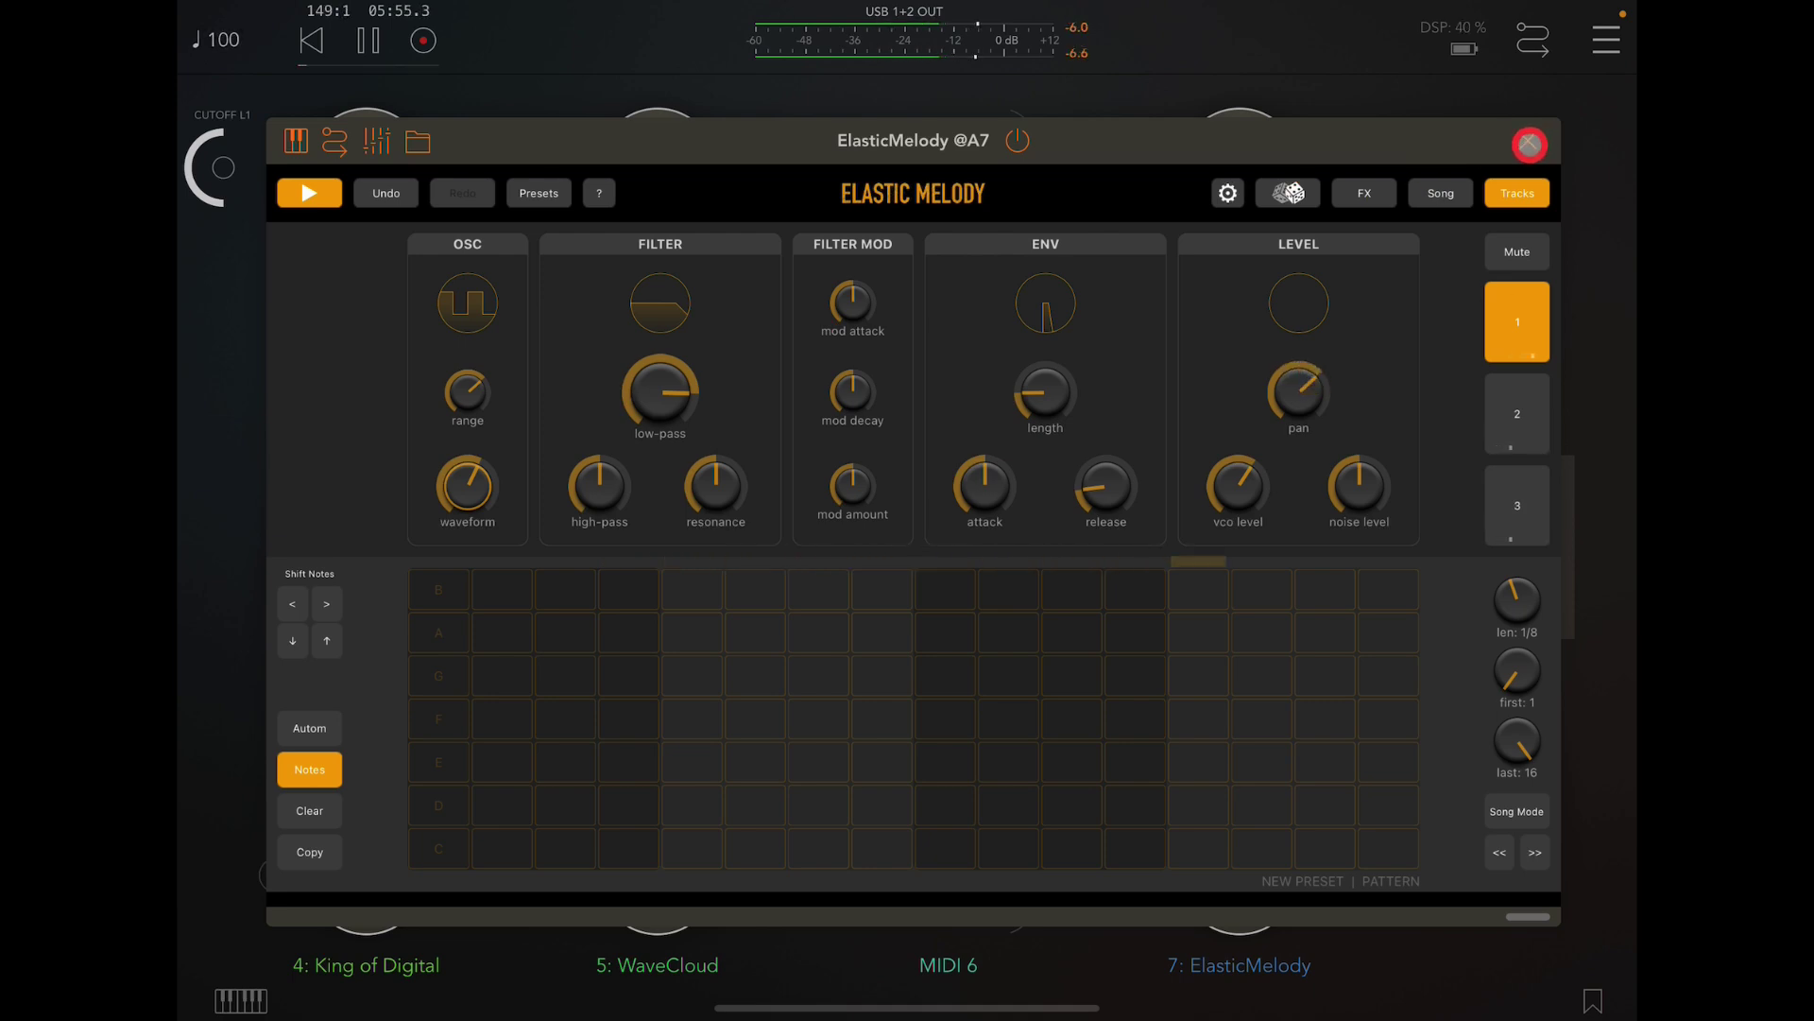
pyautogui.moveTo(1272, 393); pyautogui.dragTo(1279, 336)
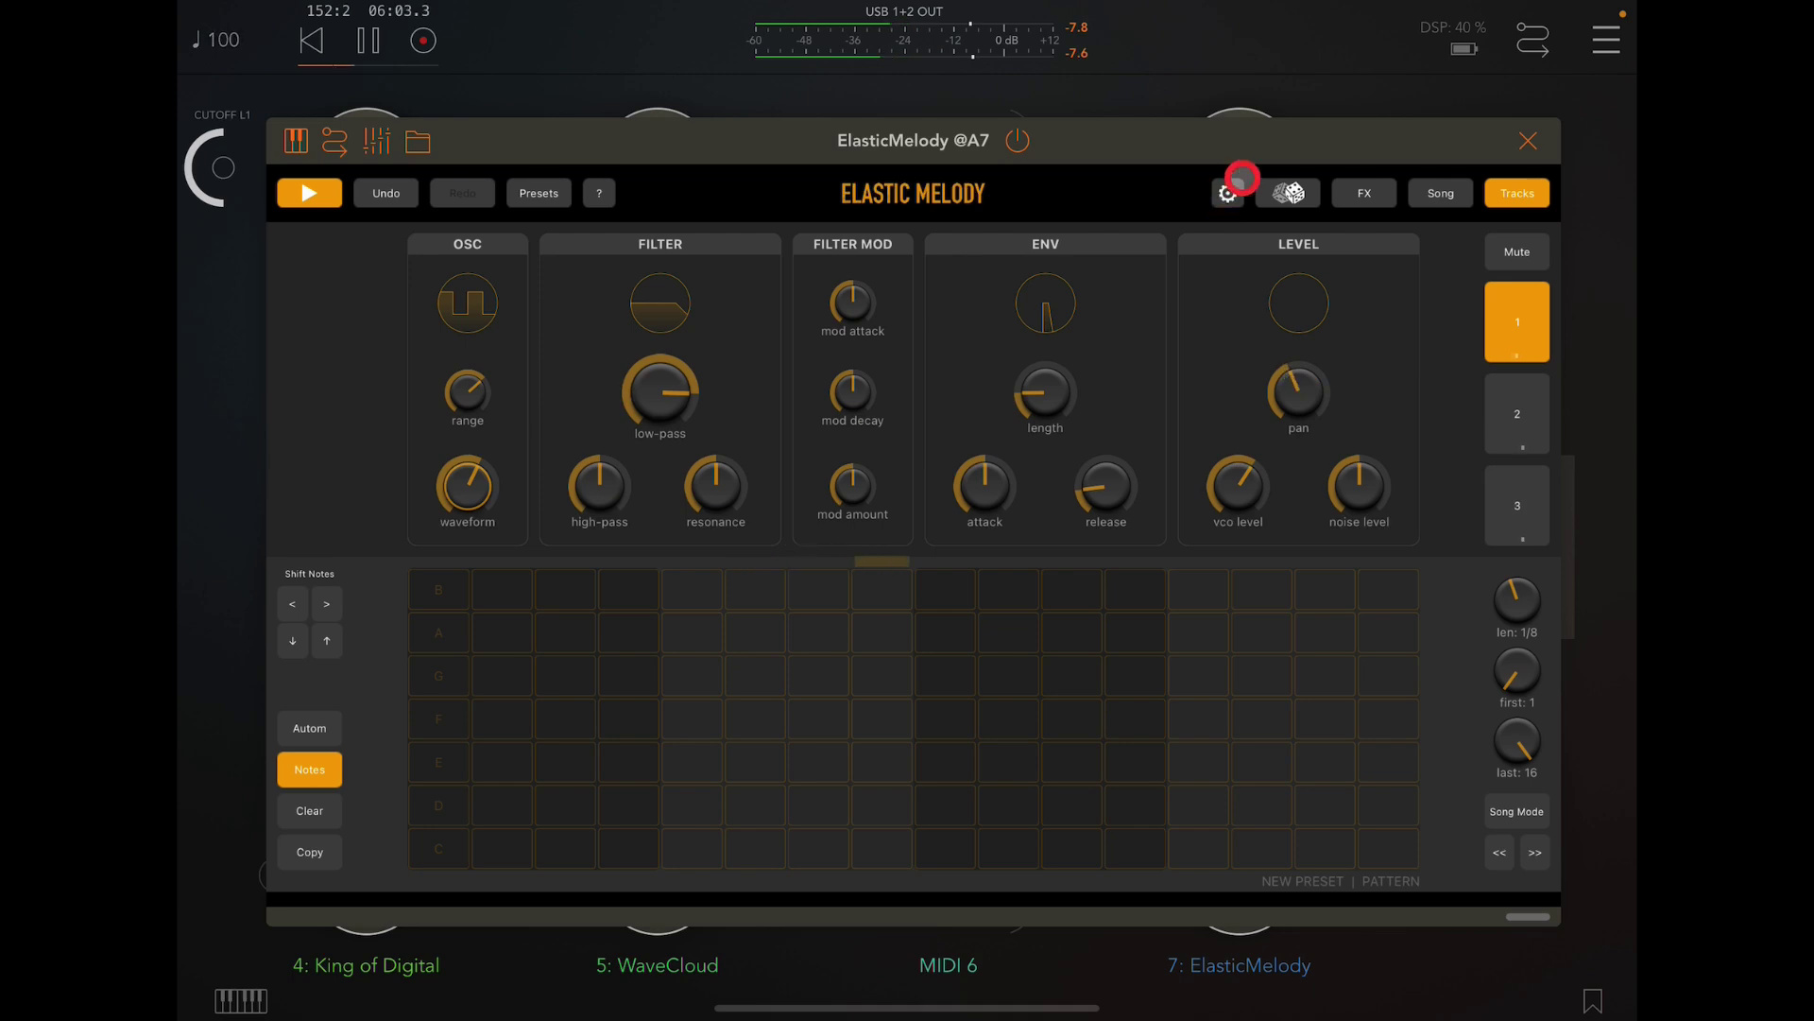
# - Set Track 1 to receive MIDI in ElasticMelody's Midi settings, then close the channel 7 plugin
pyautogui.click(1229, 192)
pyautogui.click(1288, 256)
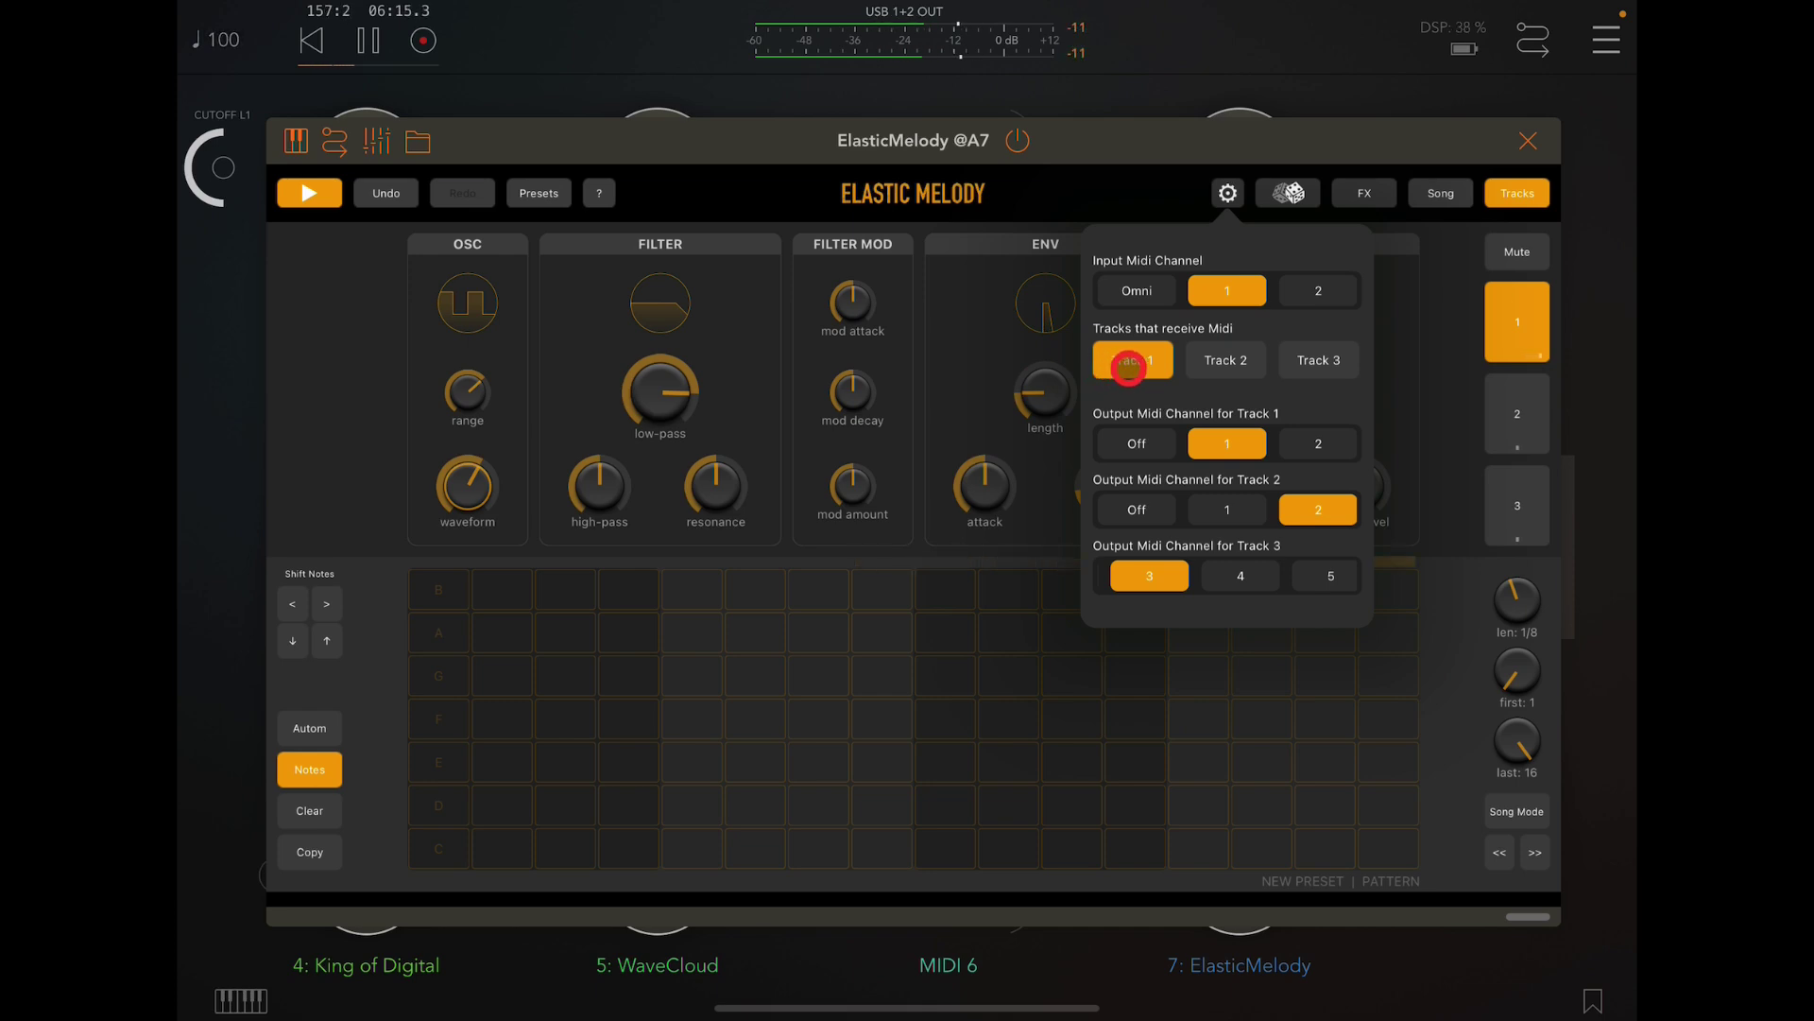
pyautogui.click(1499, 303)
pyautogui.click(1525, 142)
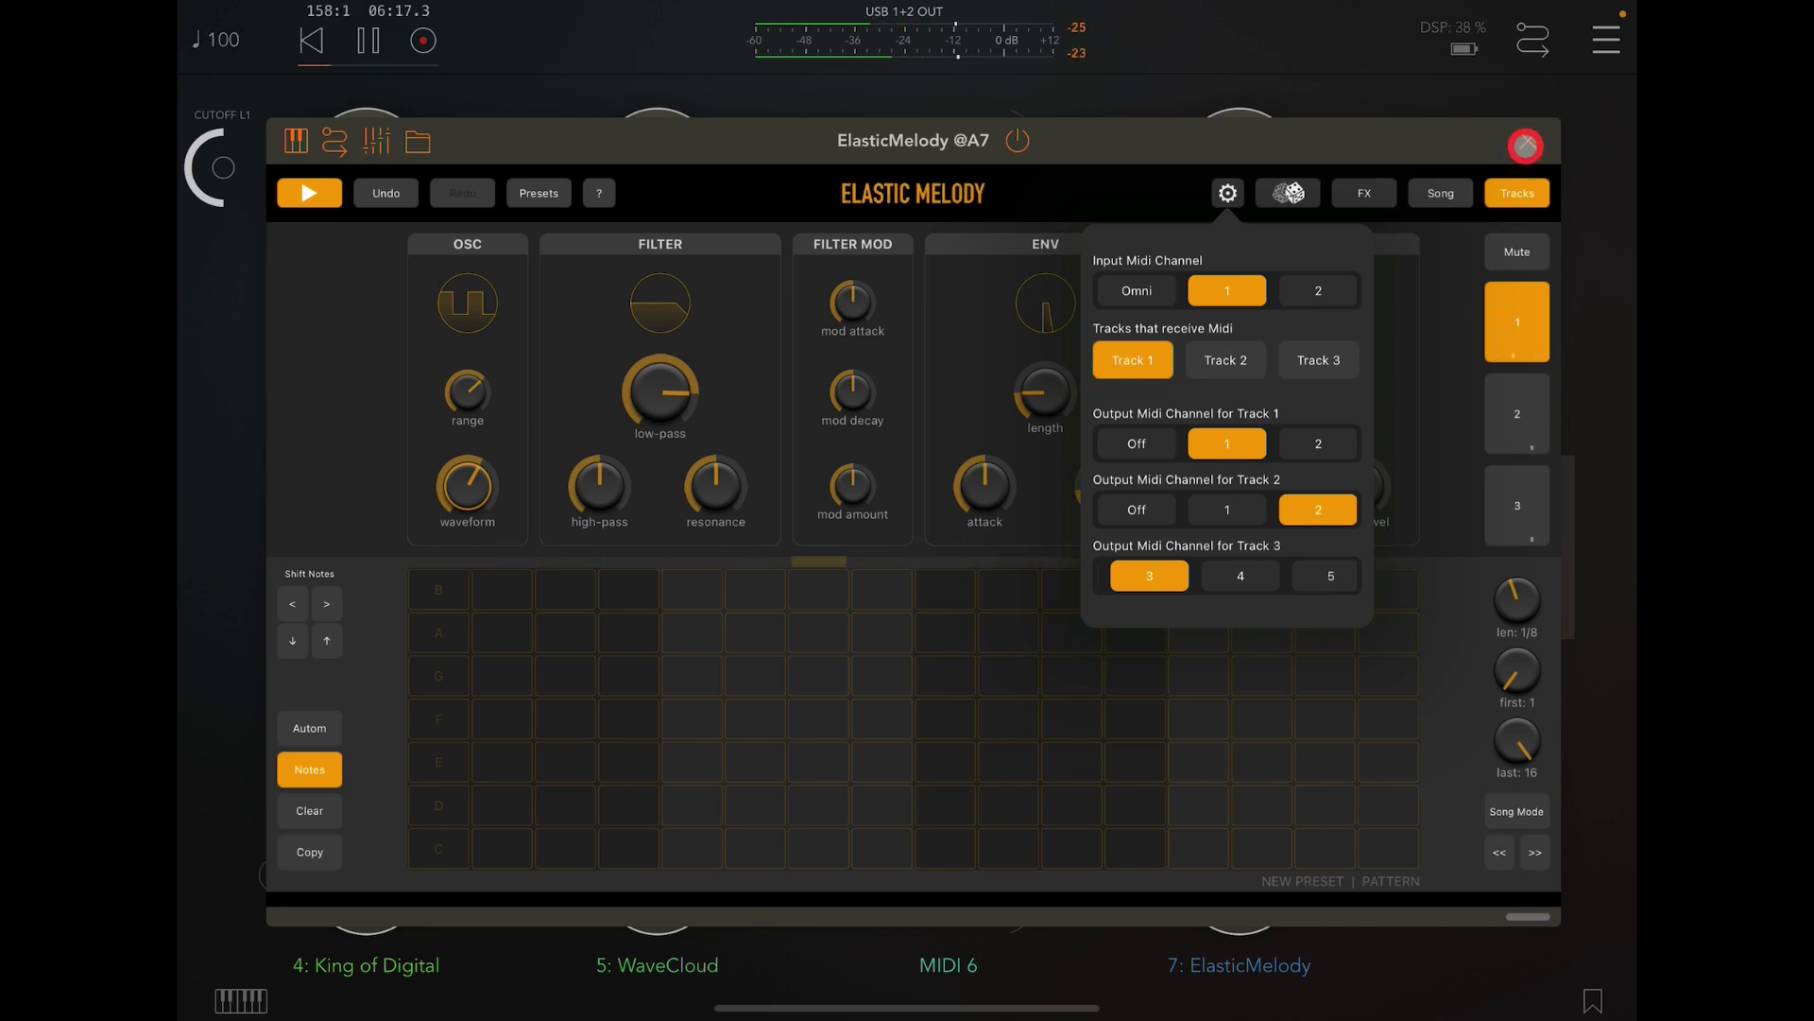
pyautogui.click(1533, 145)
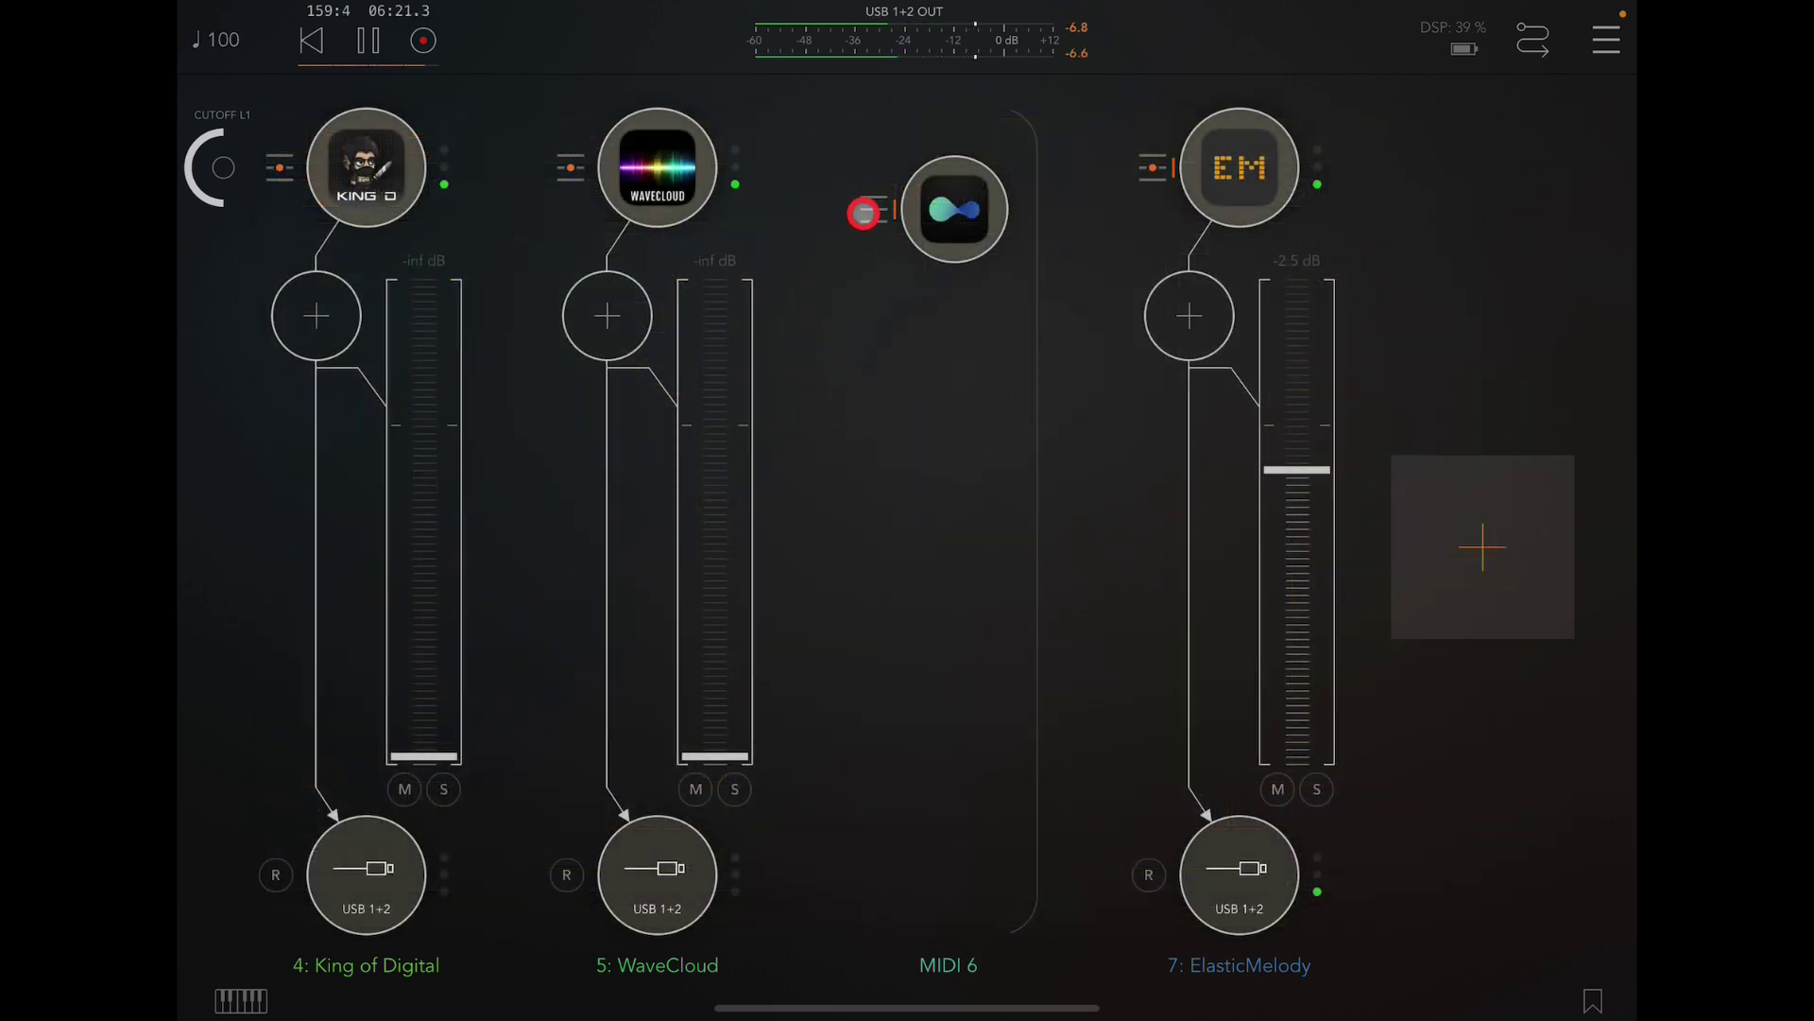
pyautogui.click(862, 214)
pyautogui.click(878, 538)
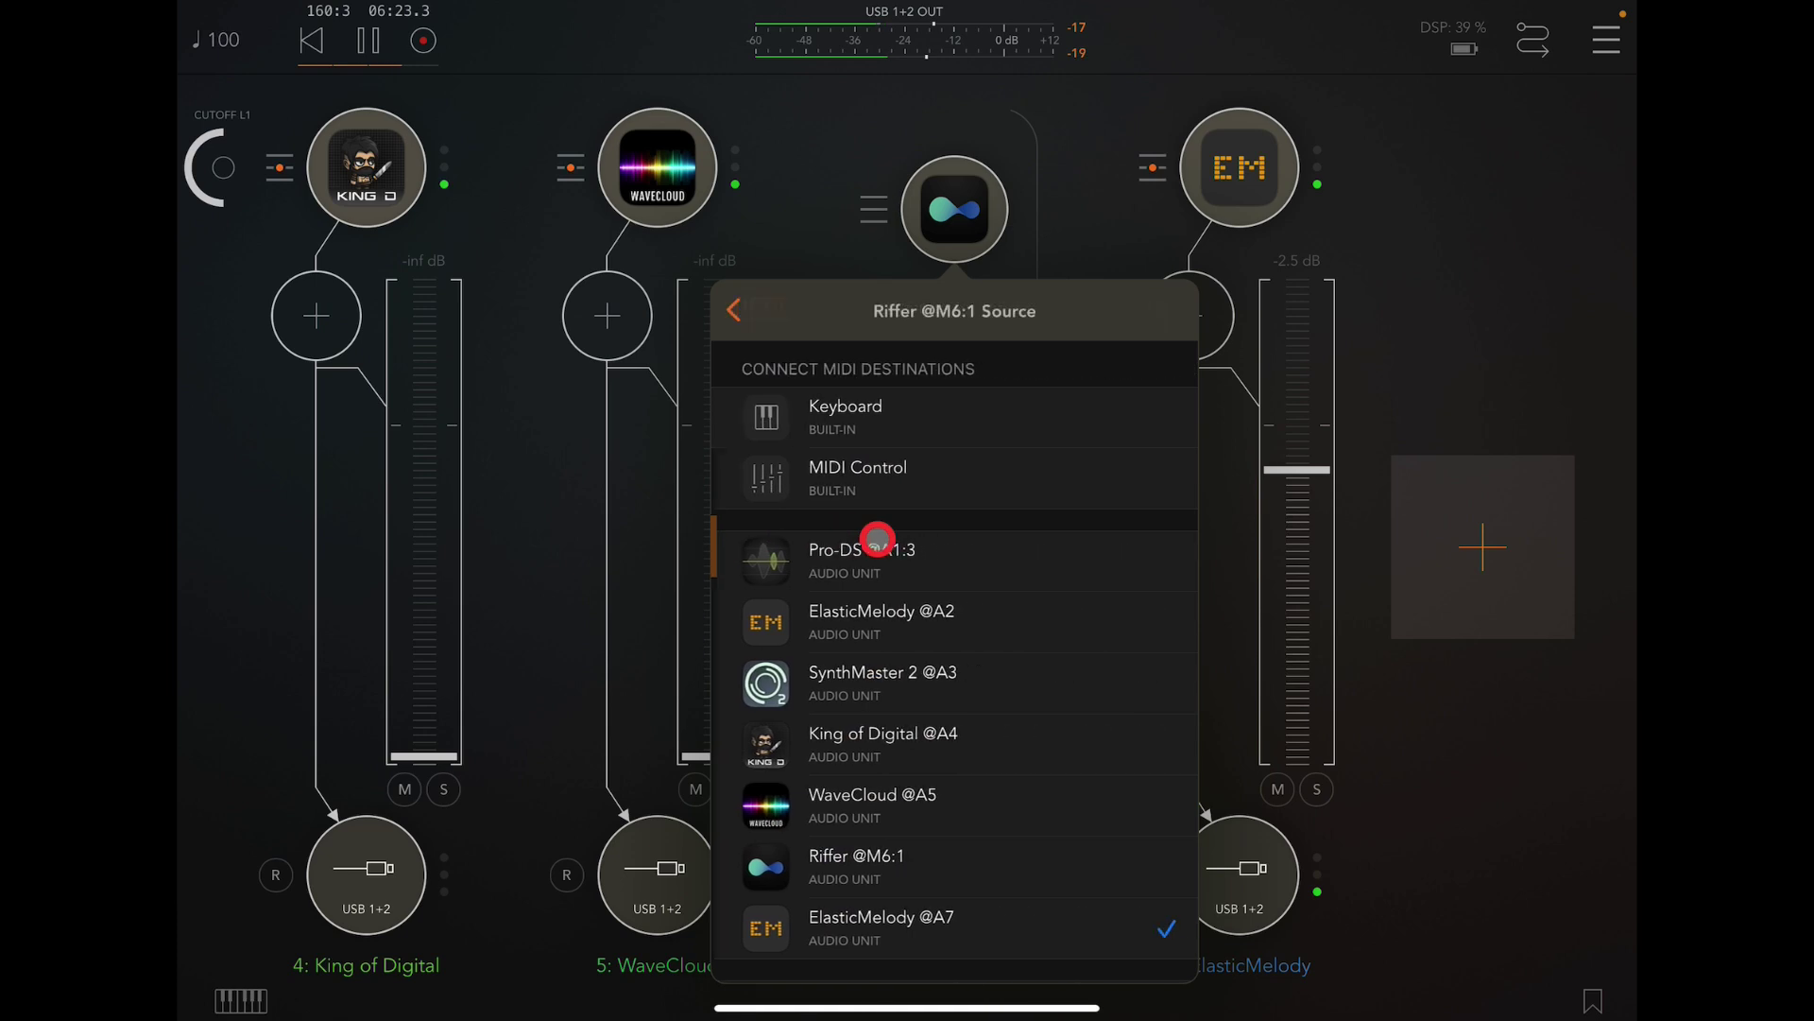
pyautogui.scroll(-3, 898, 696)
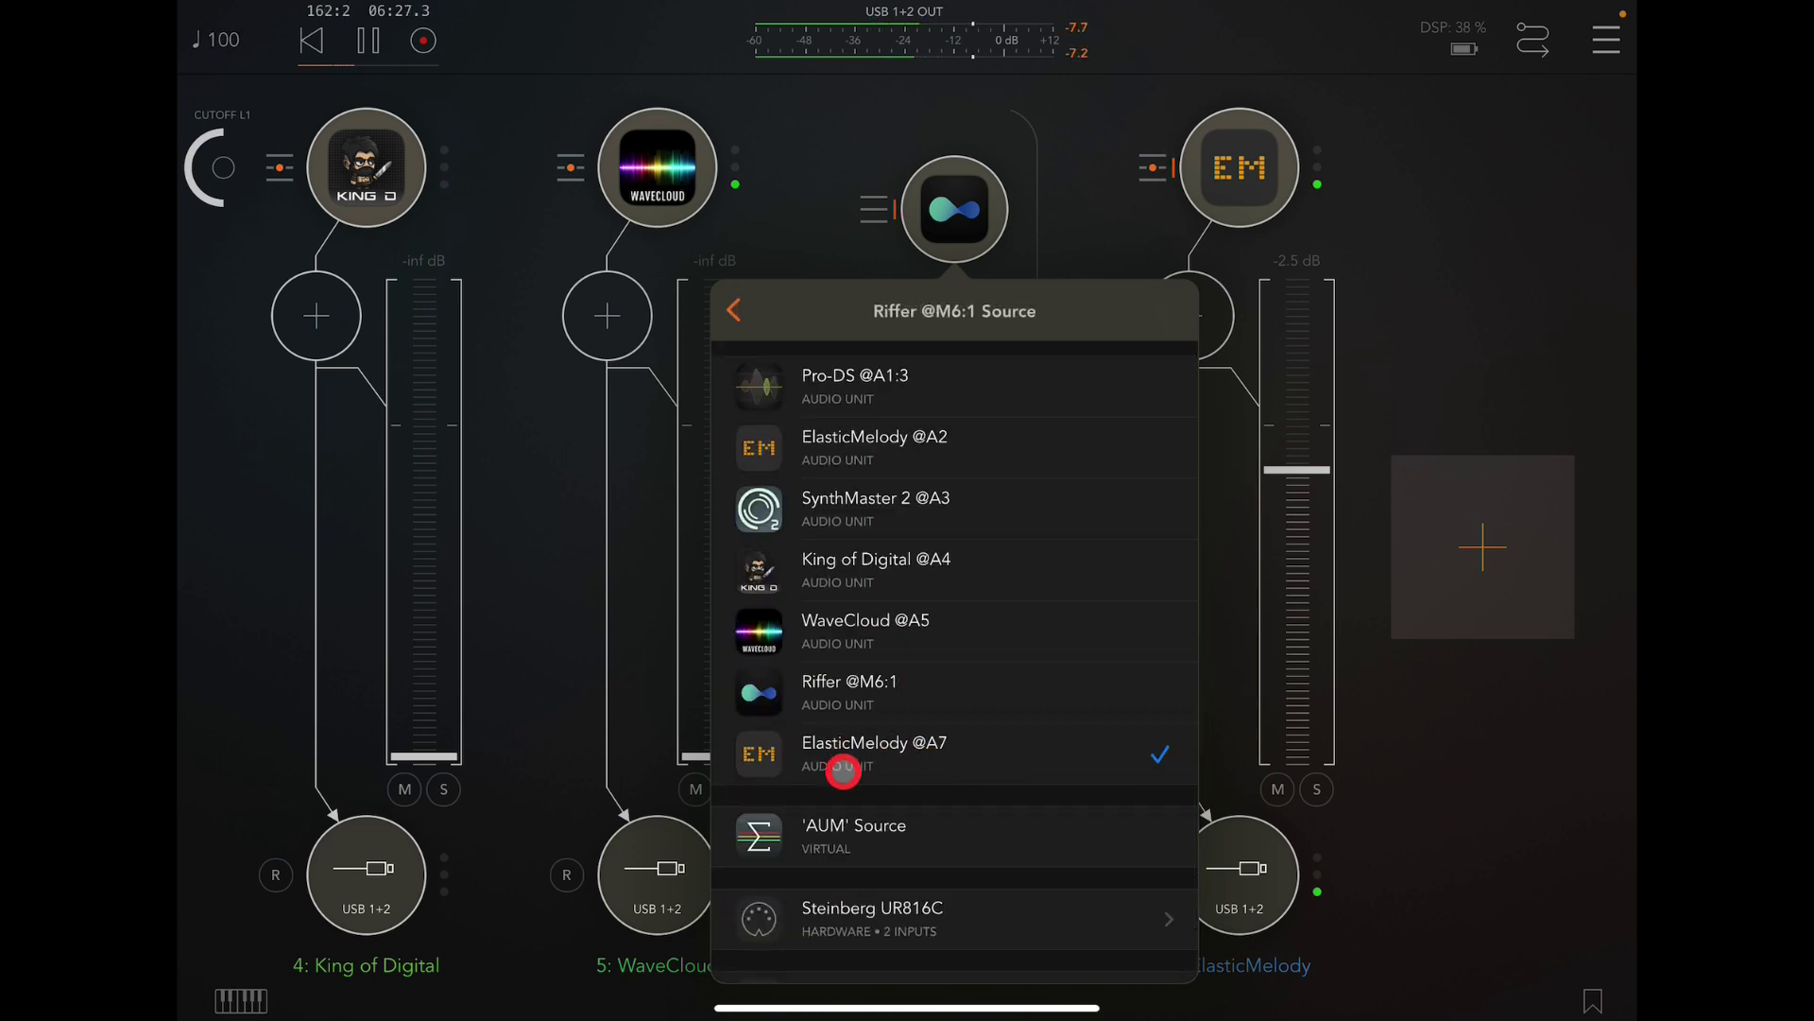
pyautogui.click(997, 766)
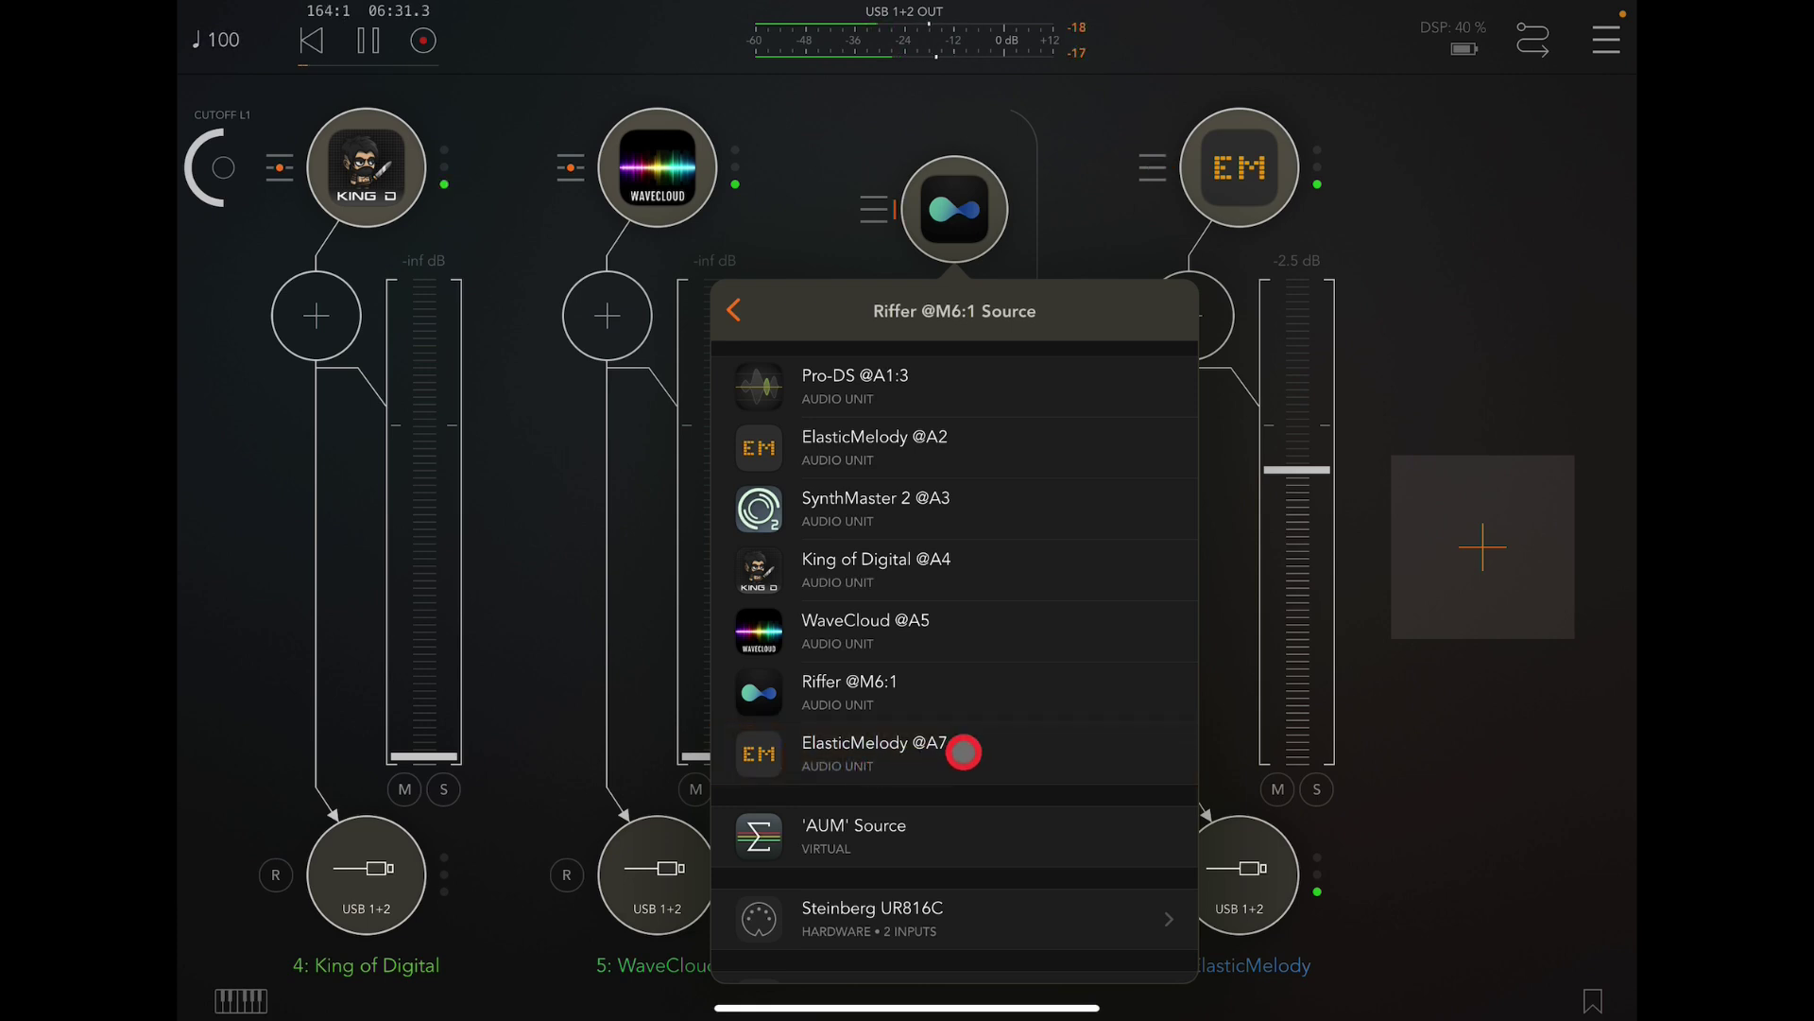
pyautogui.click(964, 753)
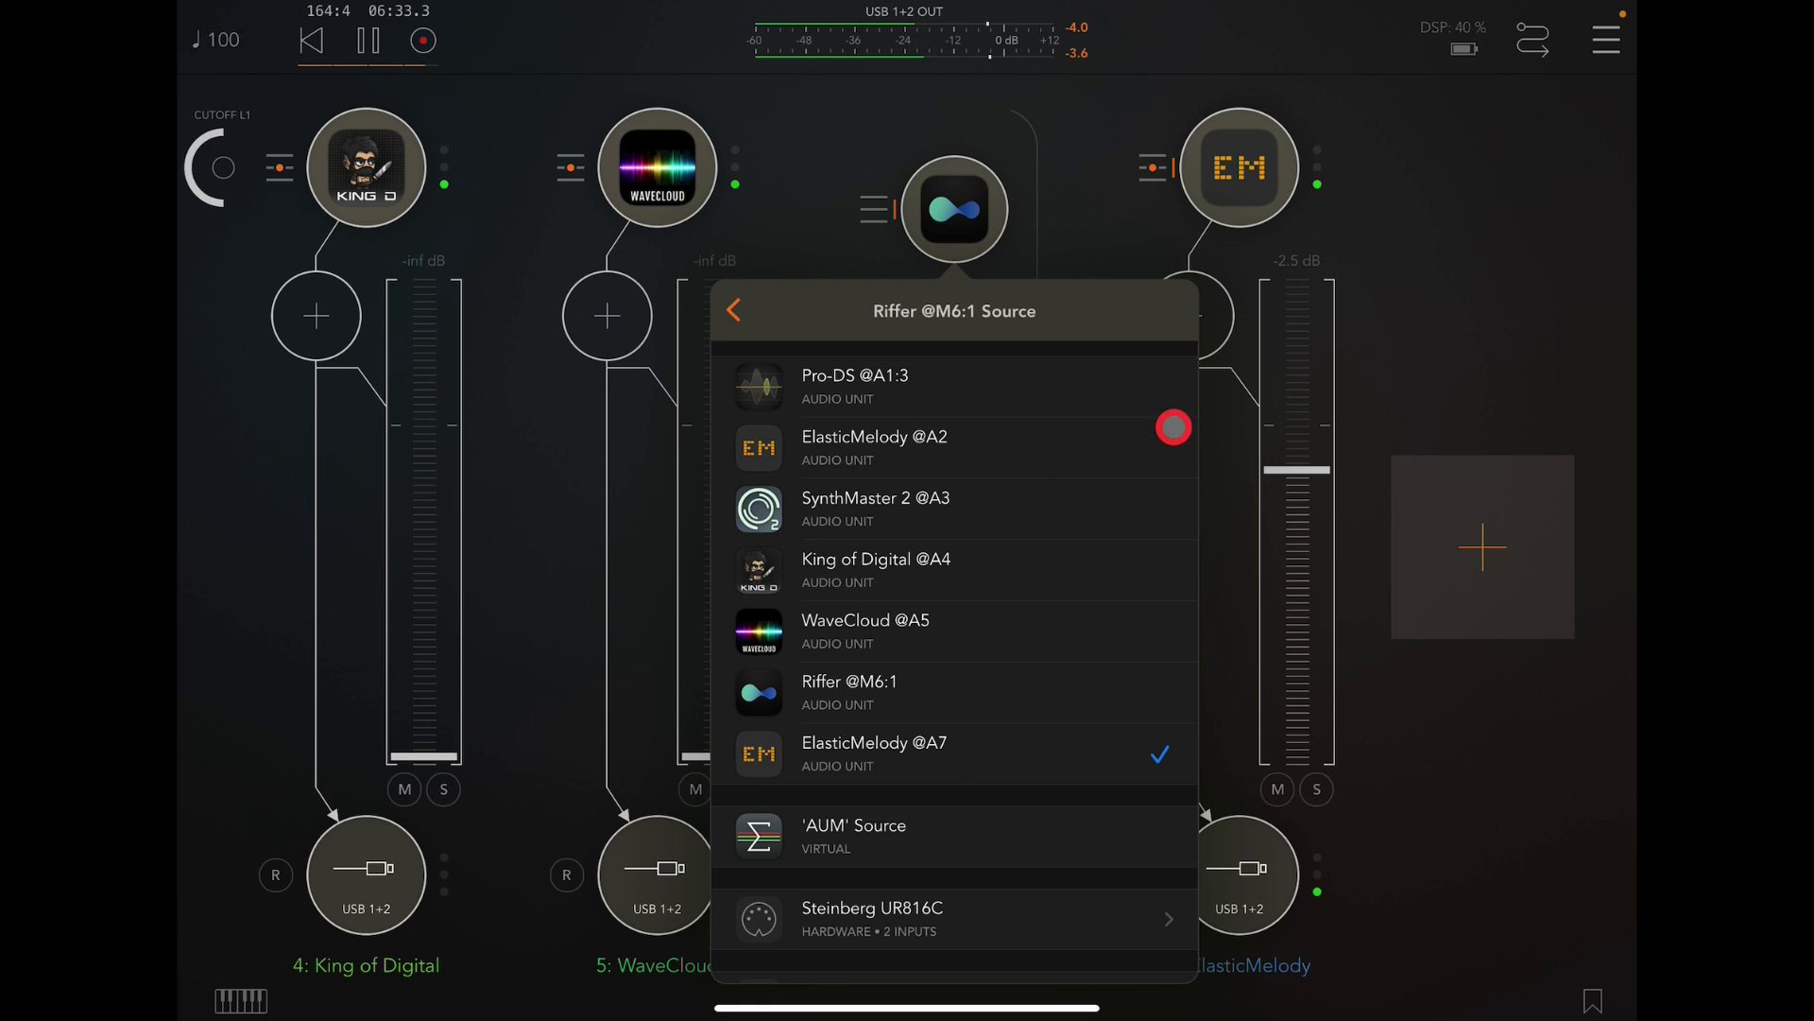
pyautogui.click(1108, 248)
pyautogui.click(955, 208)
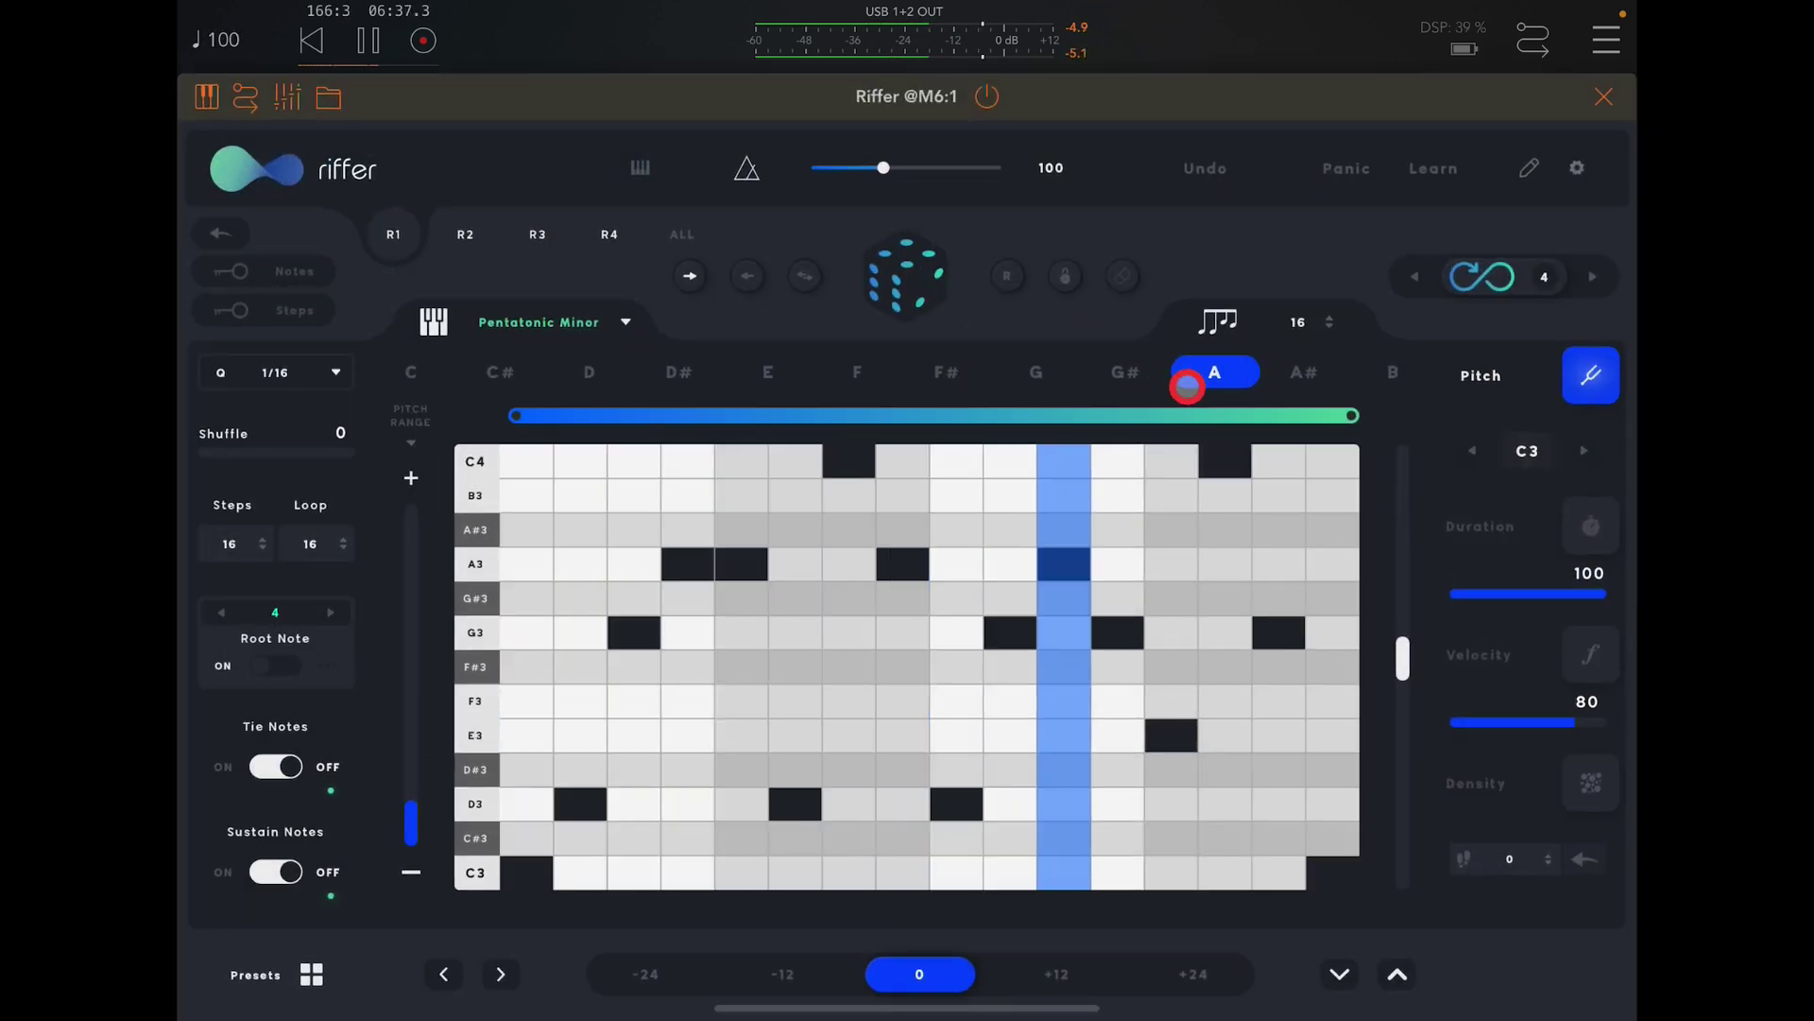
# - Try G# in Riffer, keep the root key on A, close Riffer, and lower channel 7's volume
pyautogui.click(1103, 369)
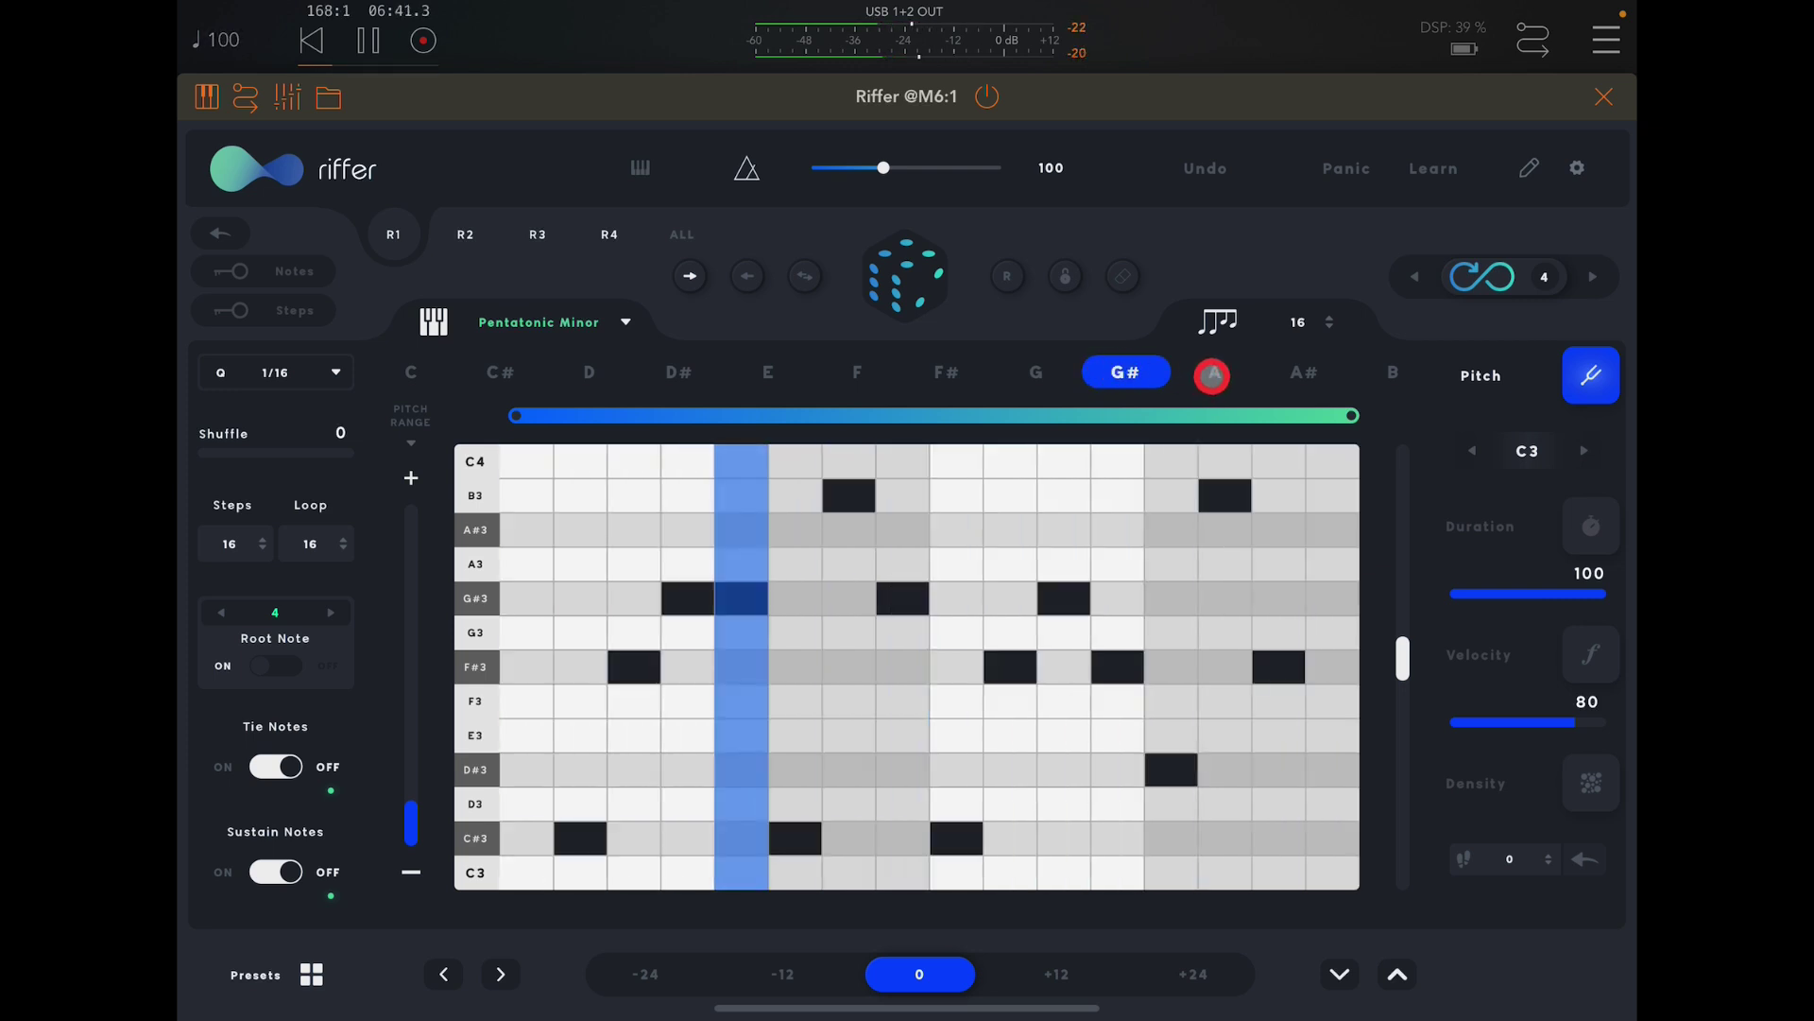
pyautogui.click(1213, 374)
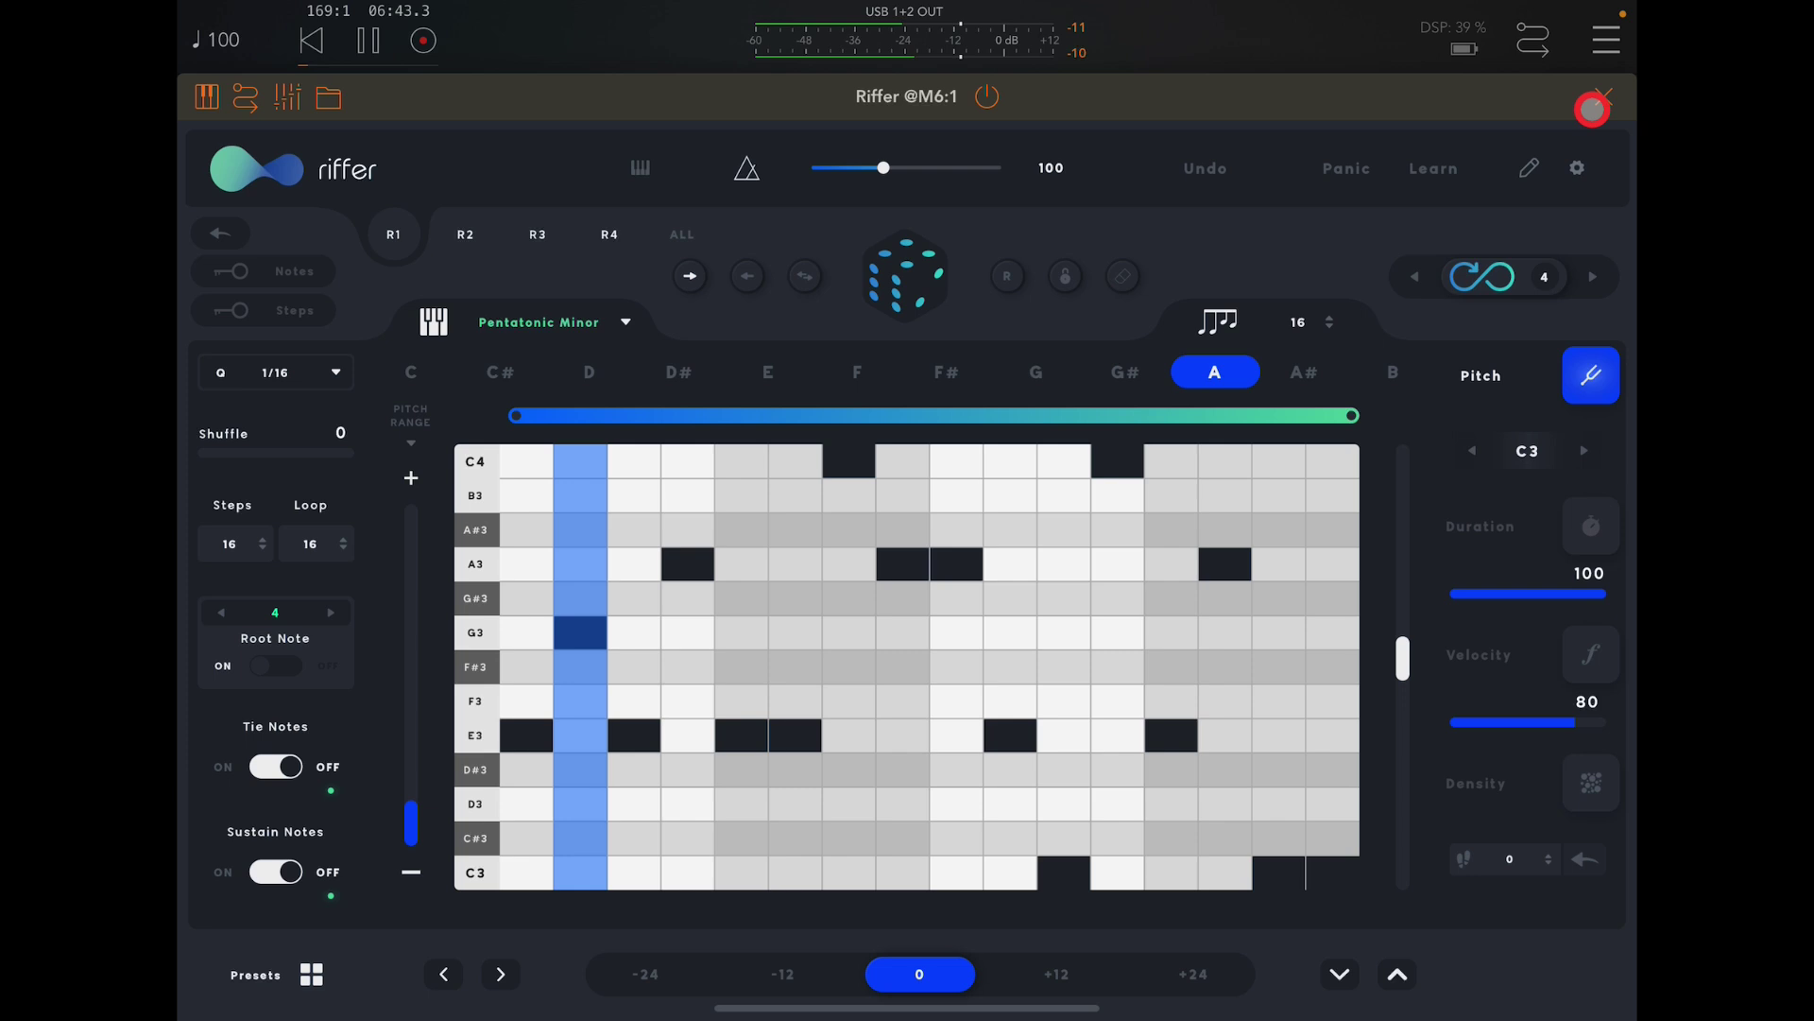
pyautogui.click(1602, 98)
pyautogui.moveTo(1299, 443)
pyautogui.mouseDown()
pyautogui.moveTo(1303, 543)
pyautogui.moveTo(1087, 702)
pyautogui.mouseUp()
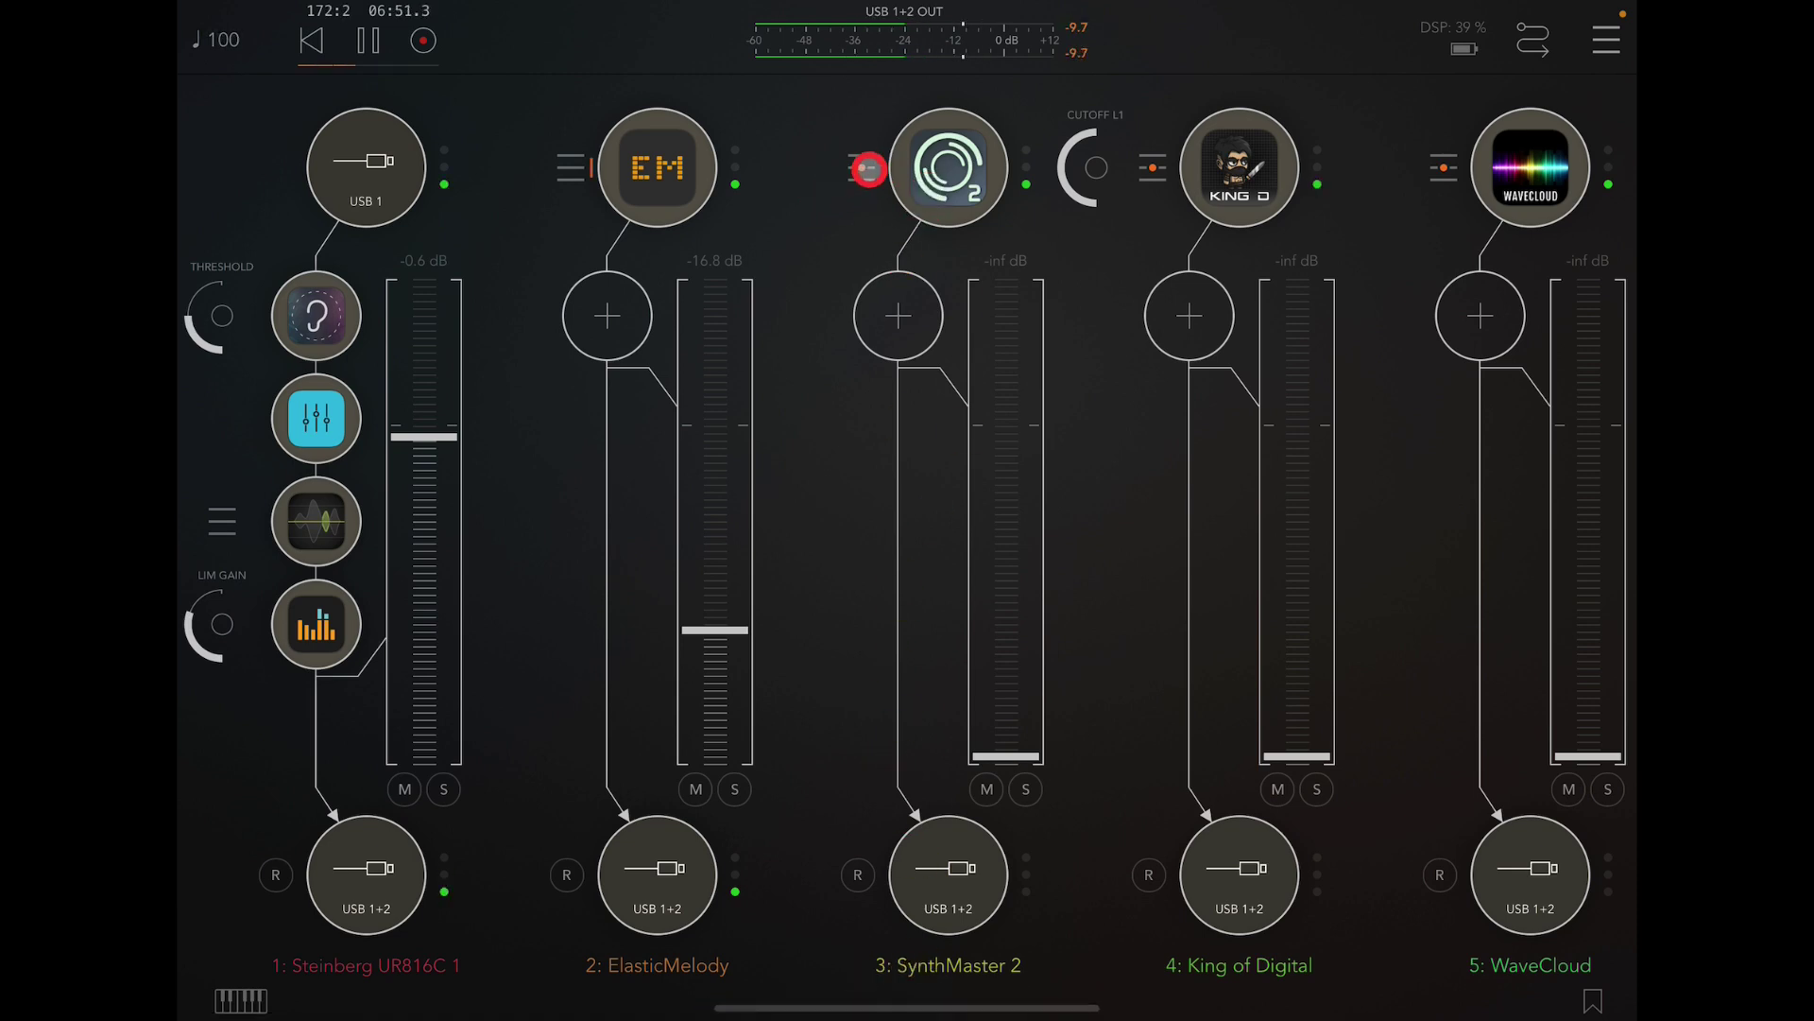
# - Check that SynthMaster 2's incoming MIDI channel filter is on channel 1, then close the panel
pyautogui.click(863, 167)
pyautogui.scroll(-5, 968, 651)
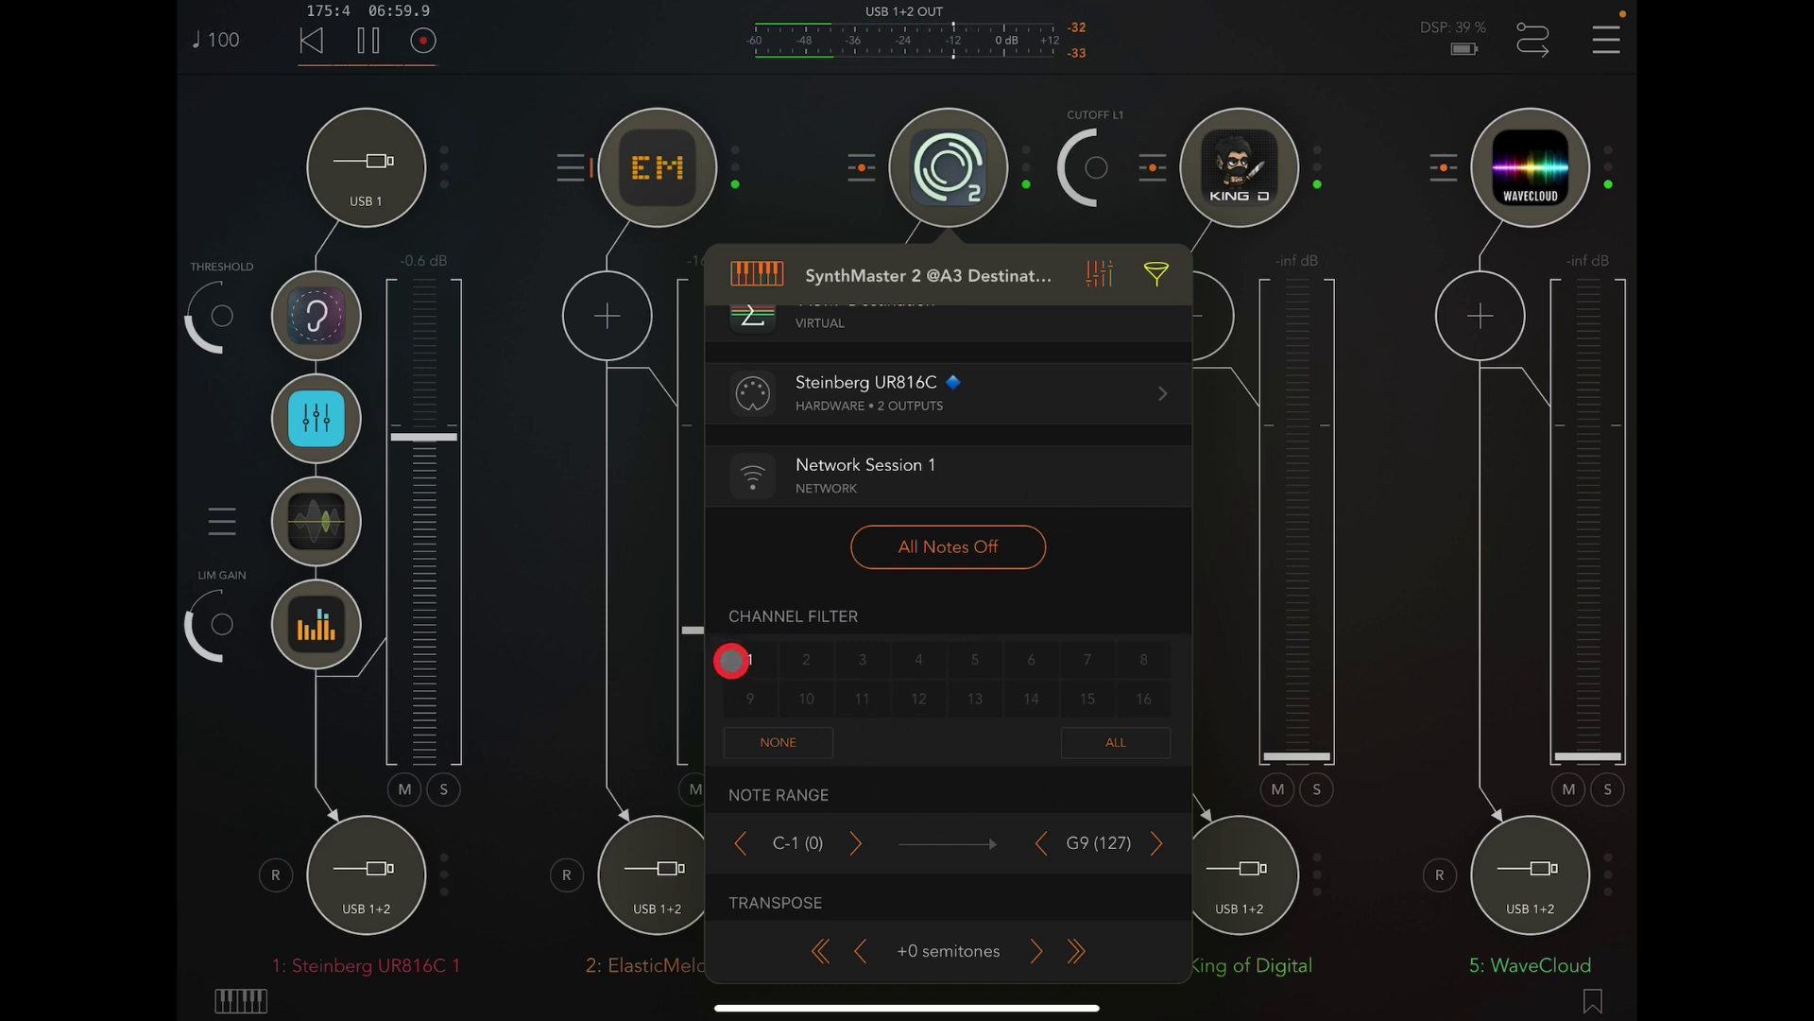
pyautogui.click(627, 615)
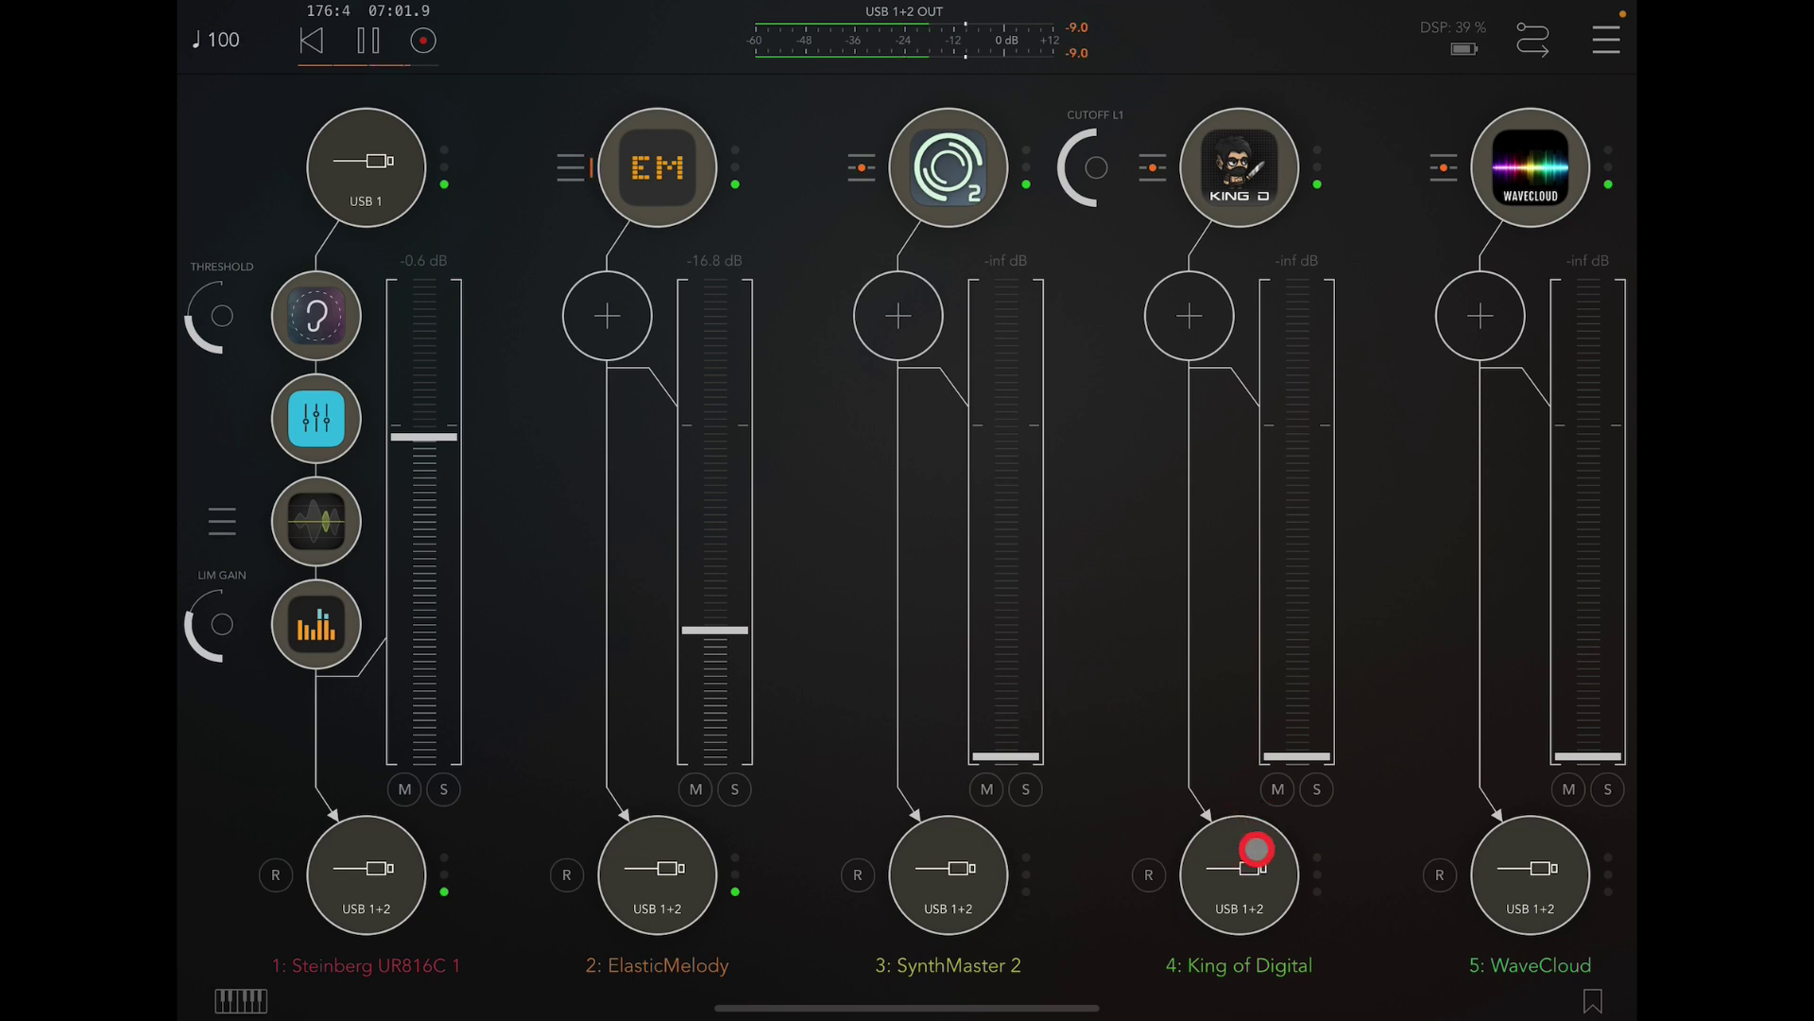
# - Clear King of Digital's MIDI channel filter so only channel 2 passes, then close the panel
pyautogui.click(1222, 973)
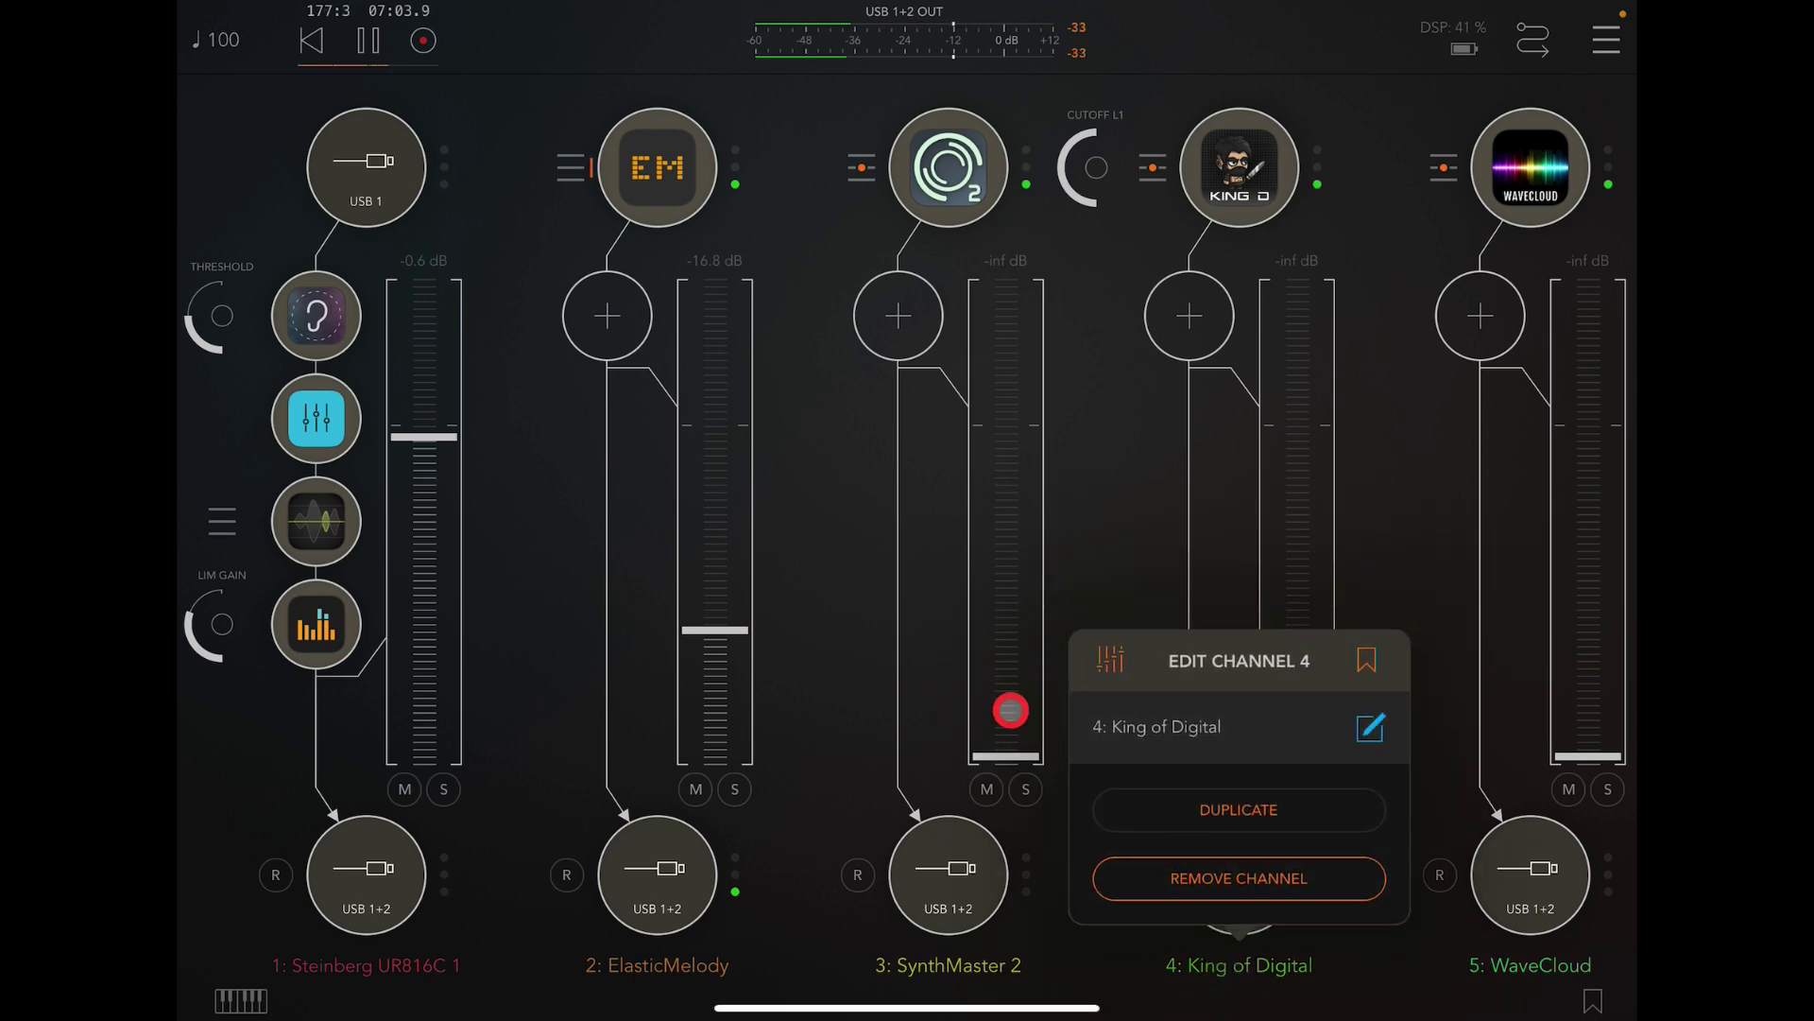
pyautogui.click(1093, 510)
pyautogui.click(1160, 170)
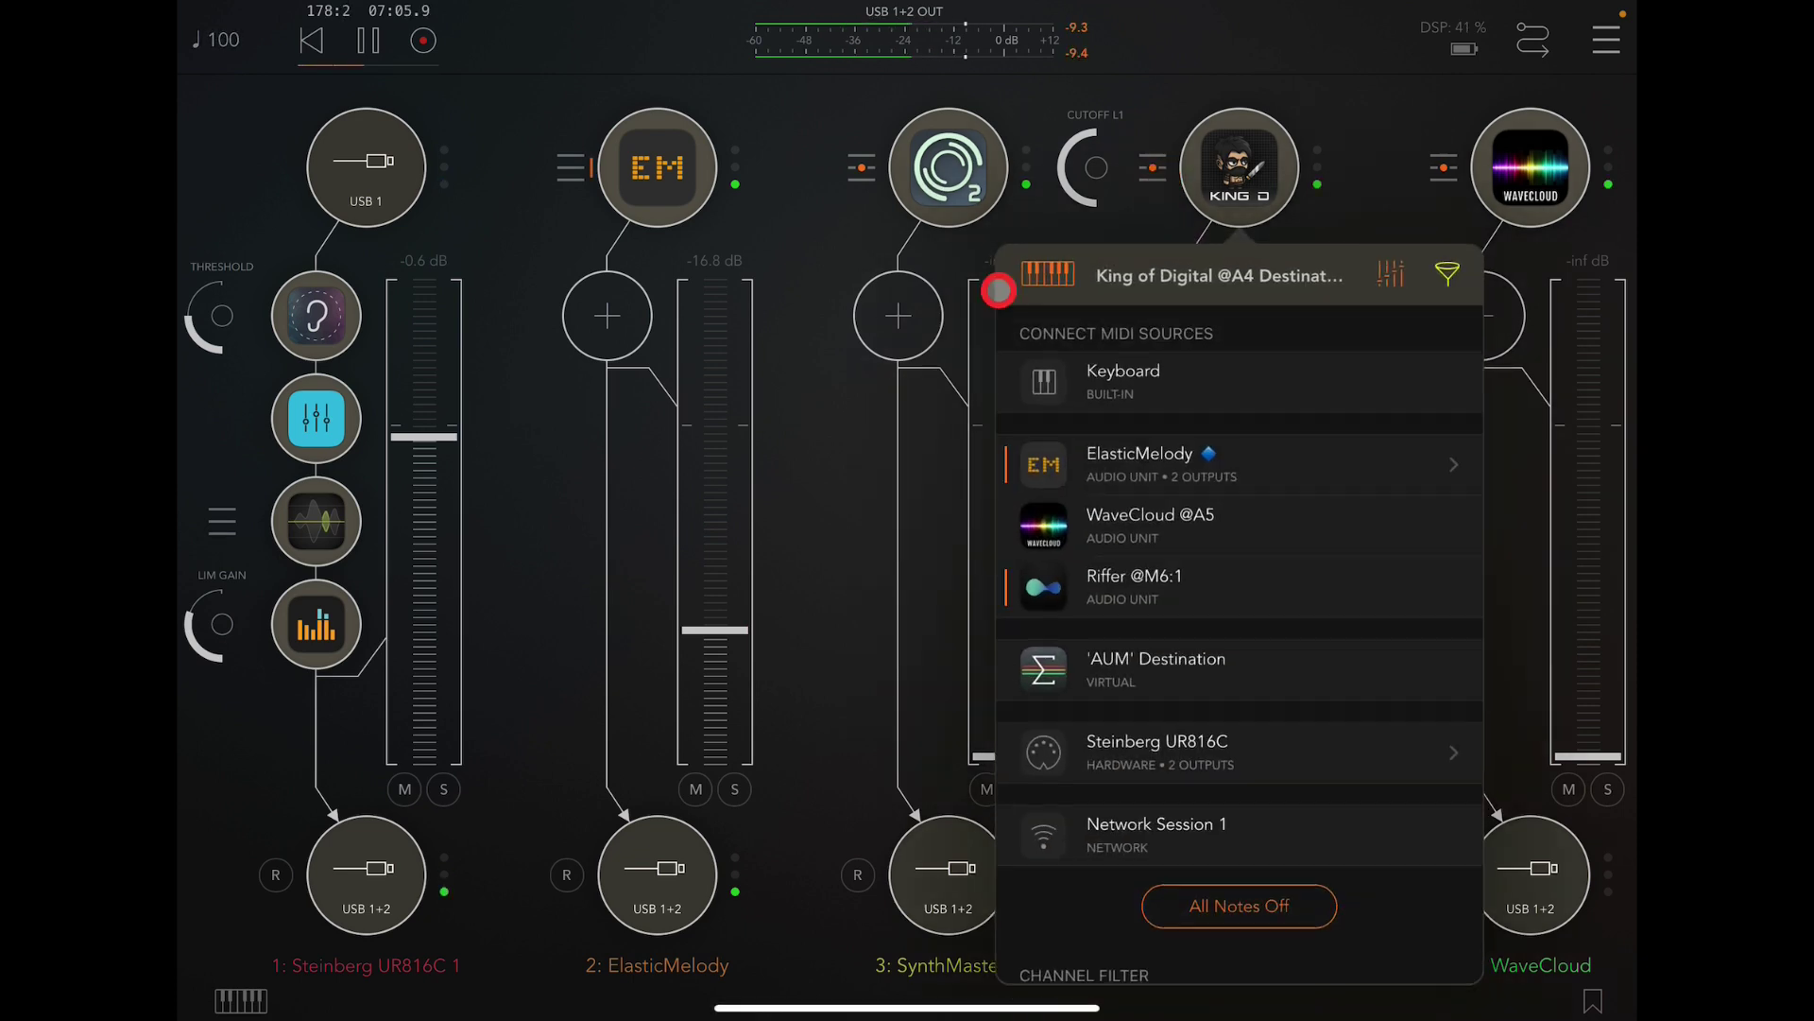
pyautogui.scroll(-5, 1110, 761)
pyautogui.click(1085, 553)
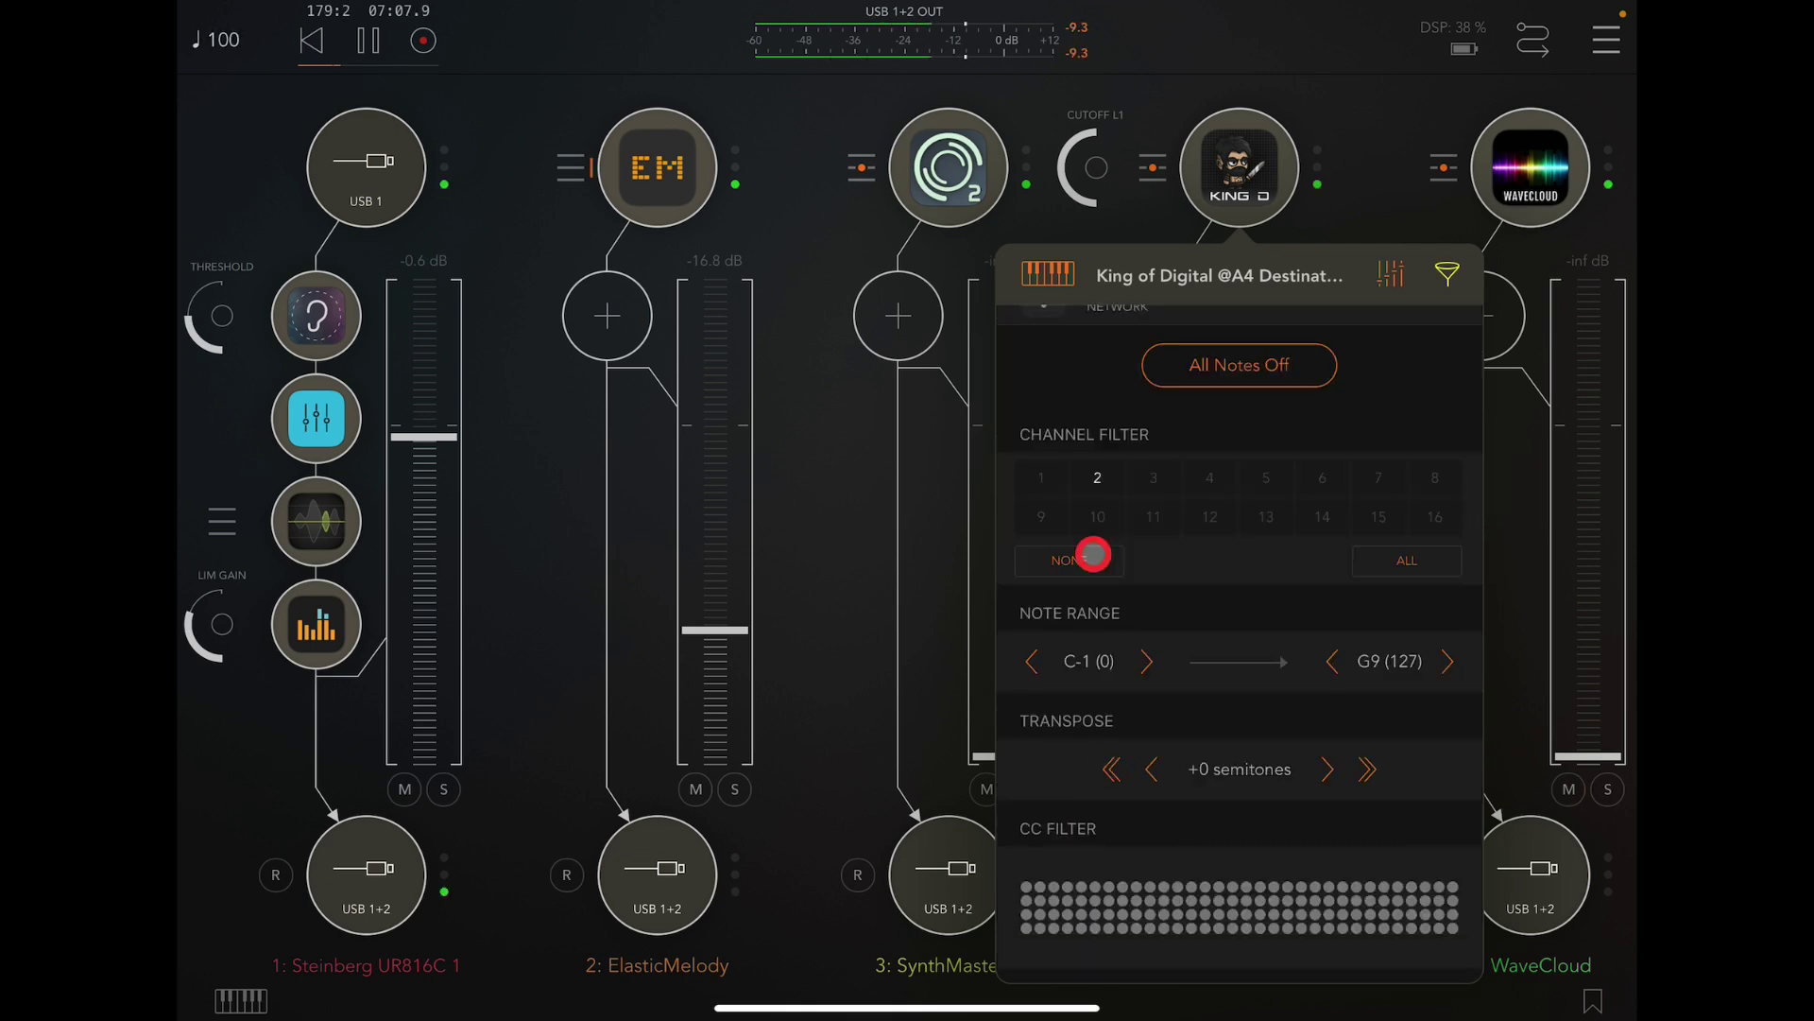
pyautogui.click(1094, 473)
pyautogui.click(848, 498)
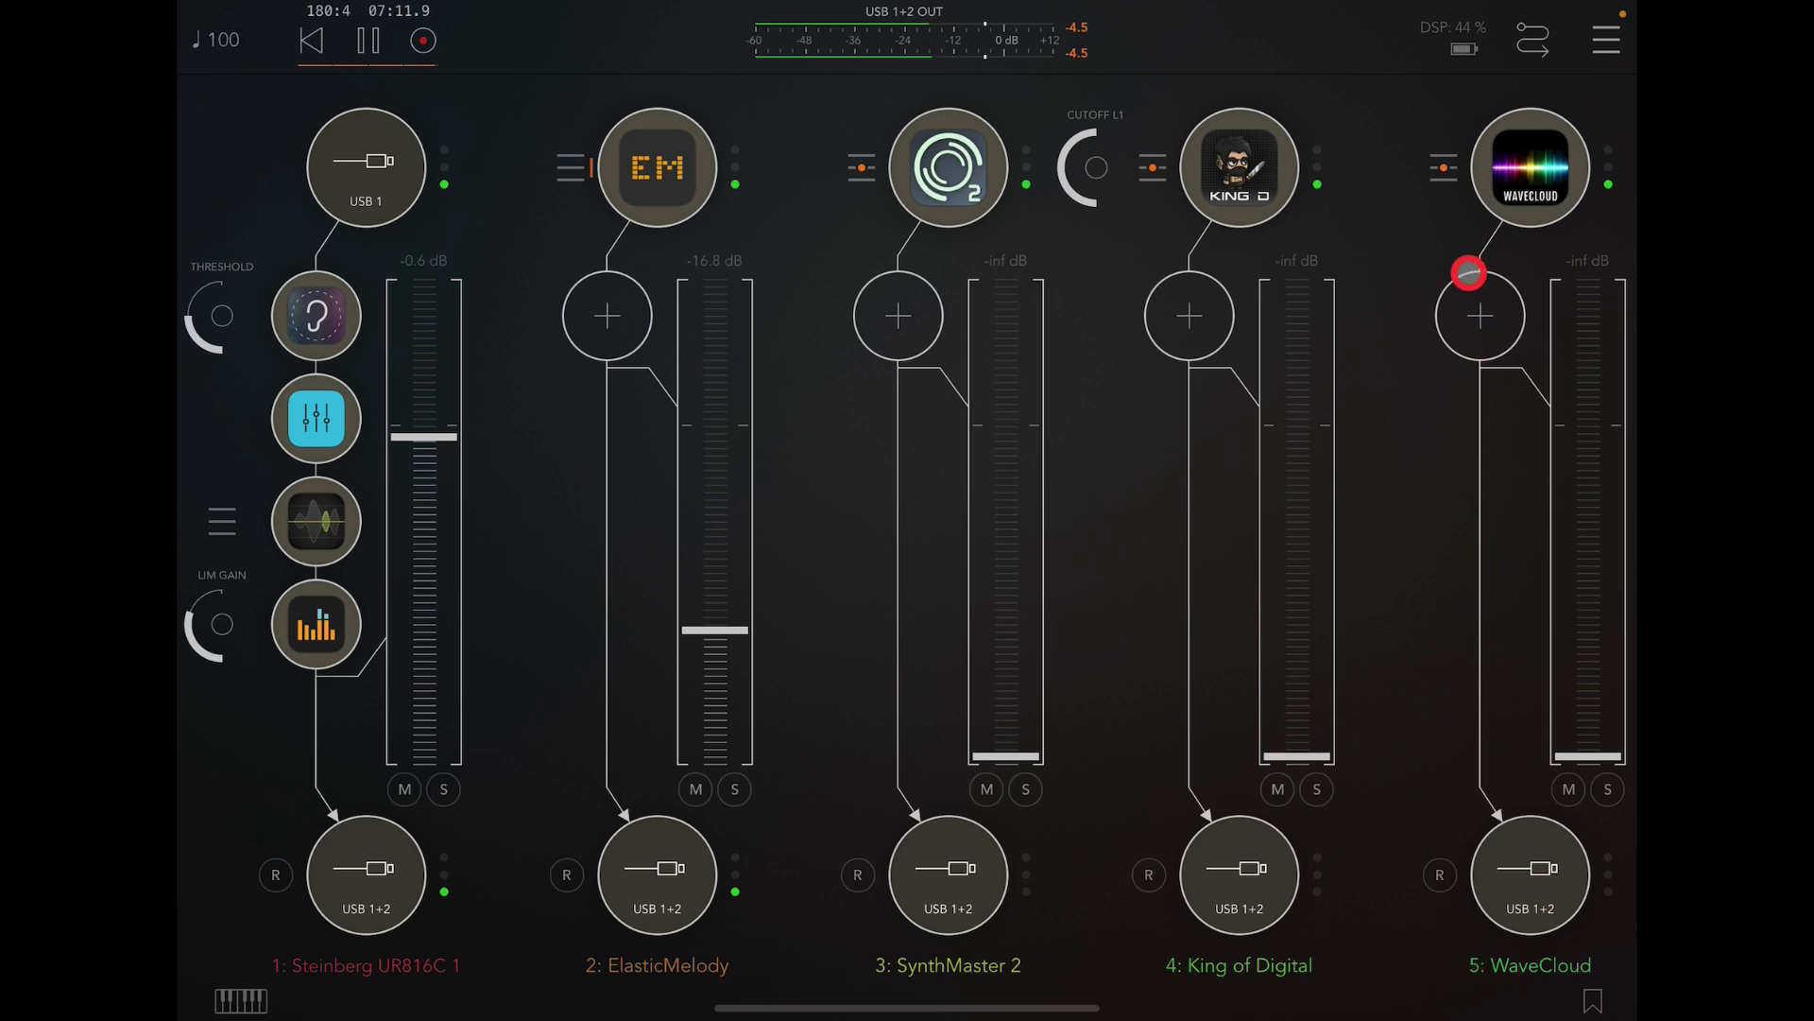
pyautogui.click(1443, 169)
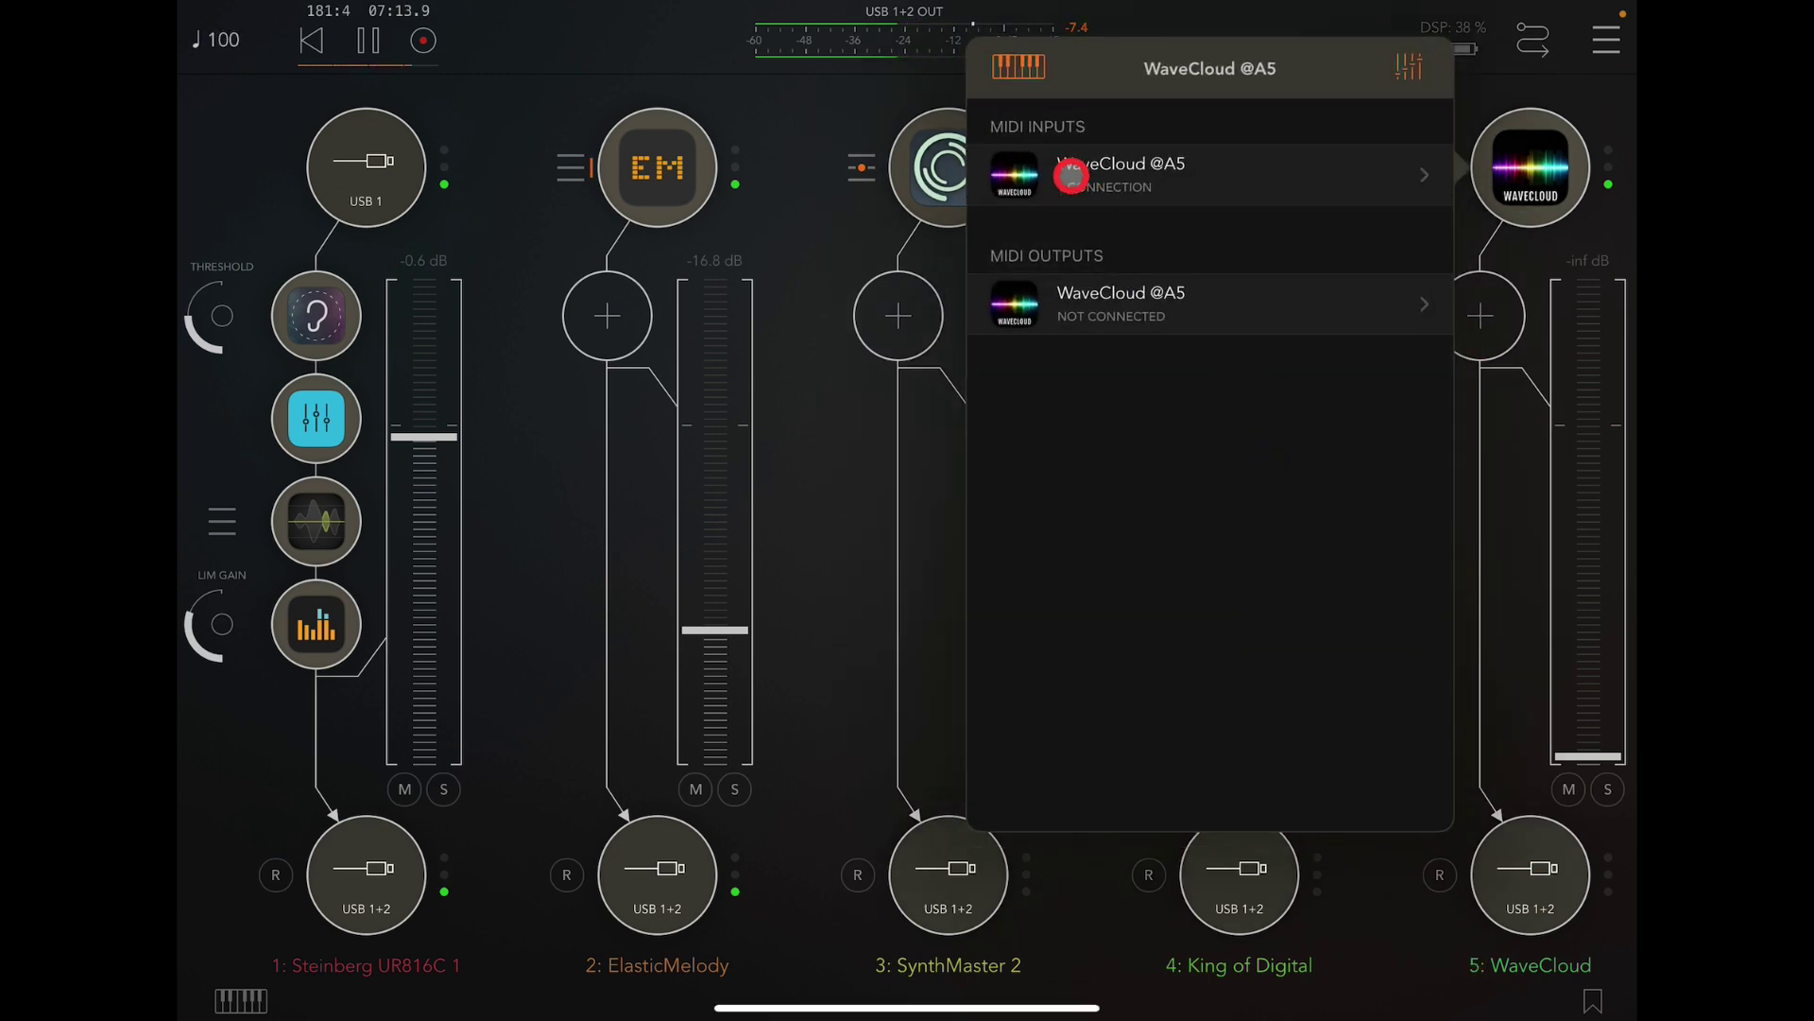
pyautogui.click(1097, 294)
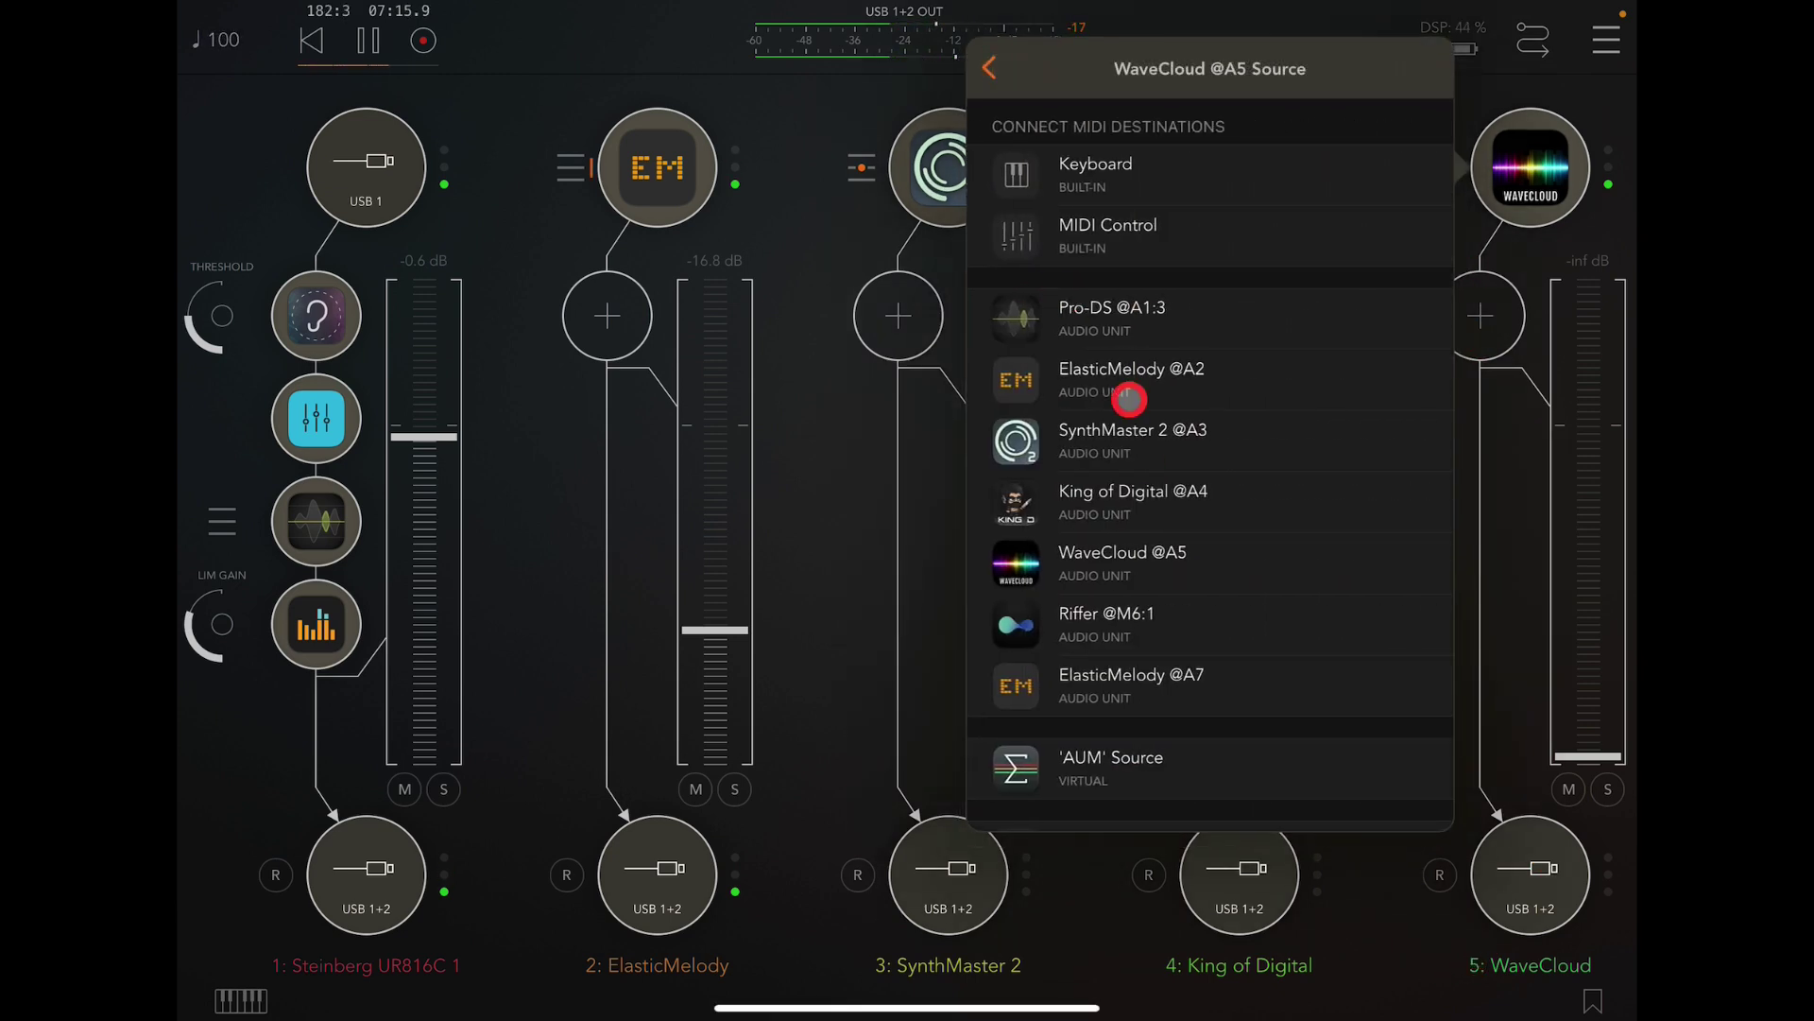
pyautogui.scroll(-3, 1139, 463)
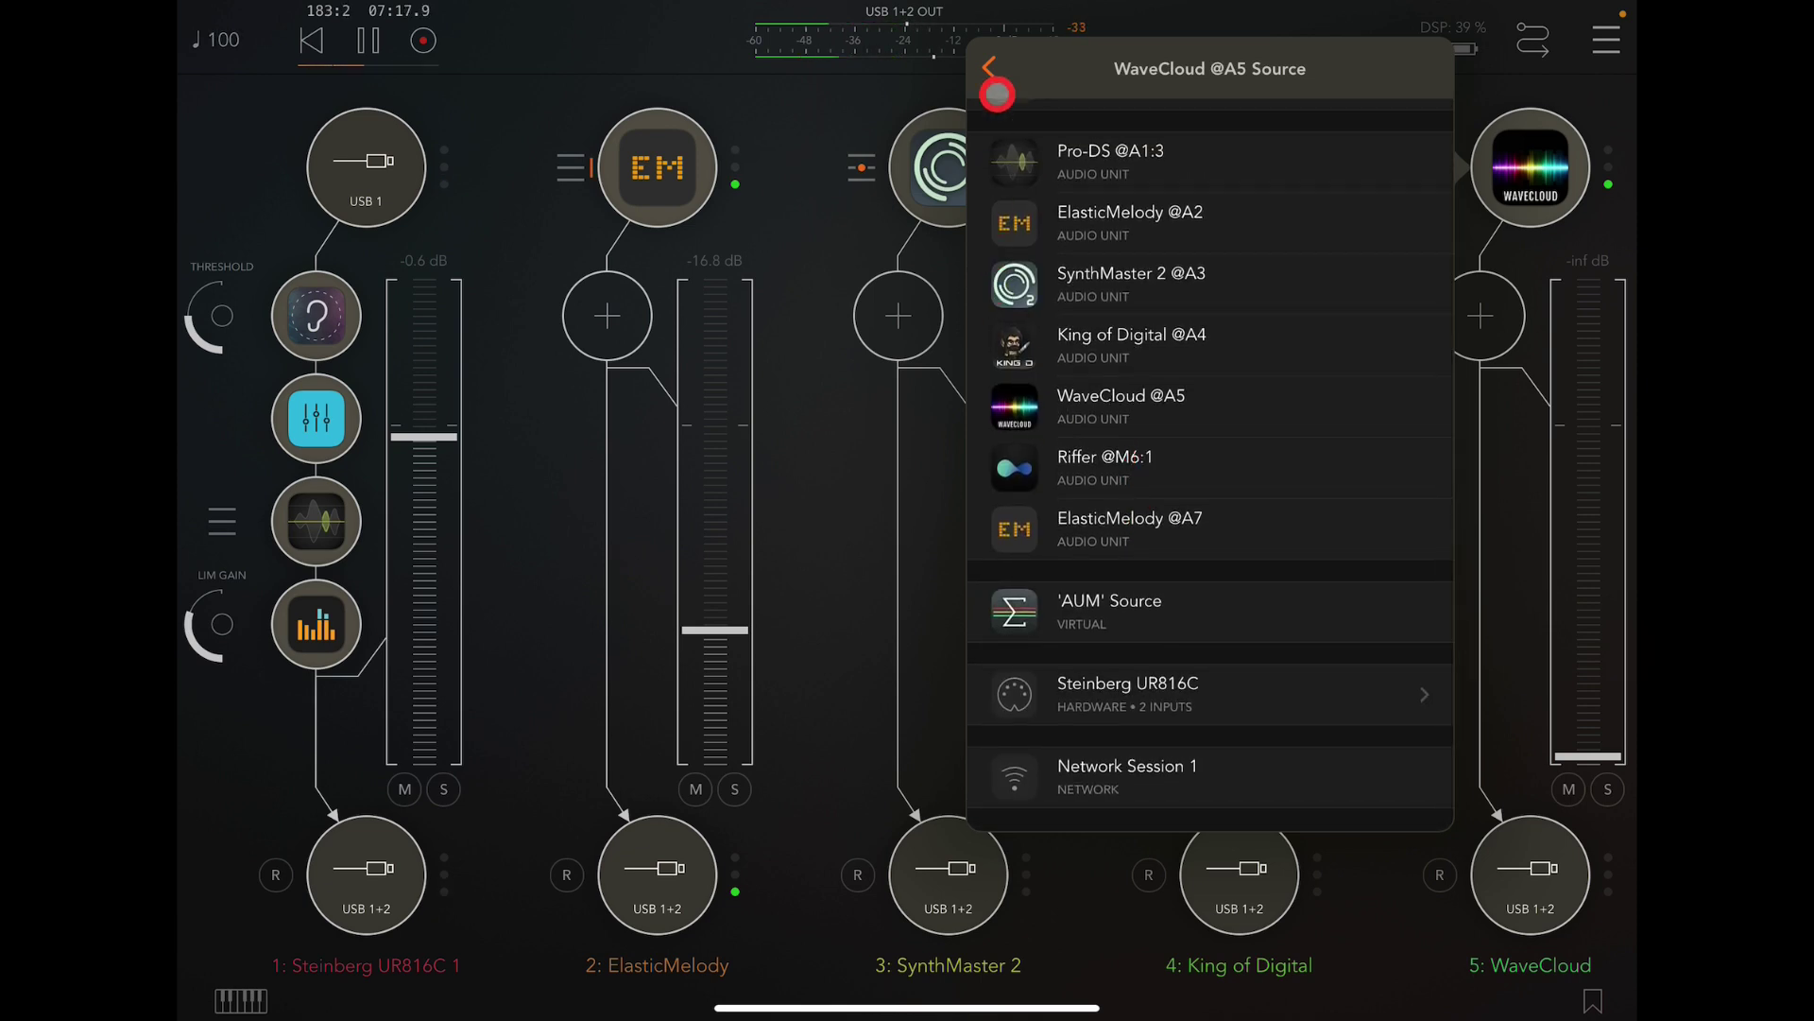
pyautogui.click(989, 67)
pyautogui.click(1130, 166)
pyautogui.scroll(-5, 1155, 517)
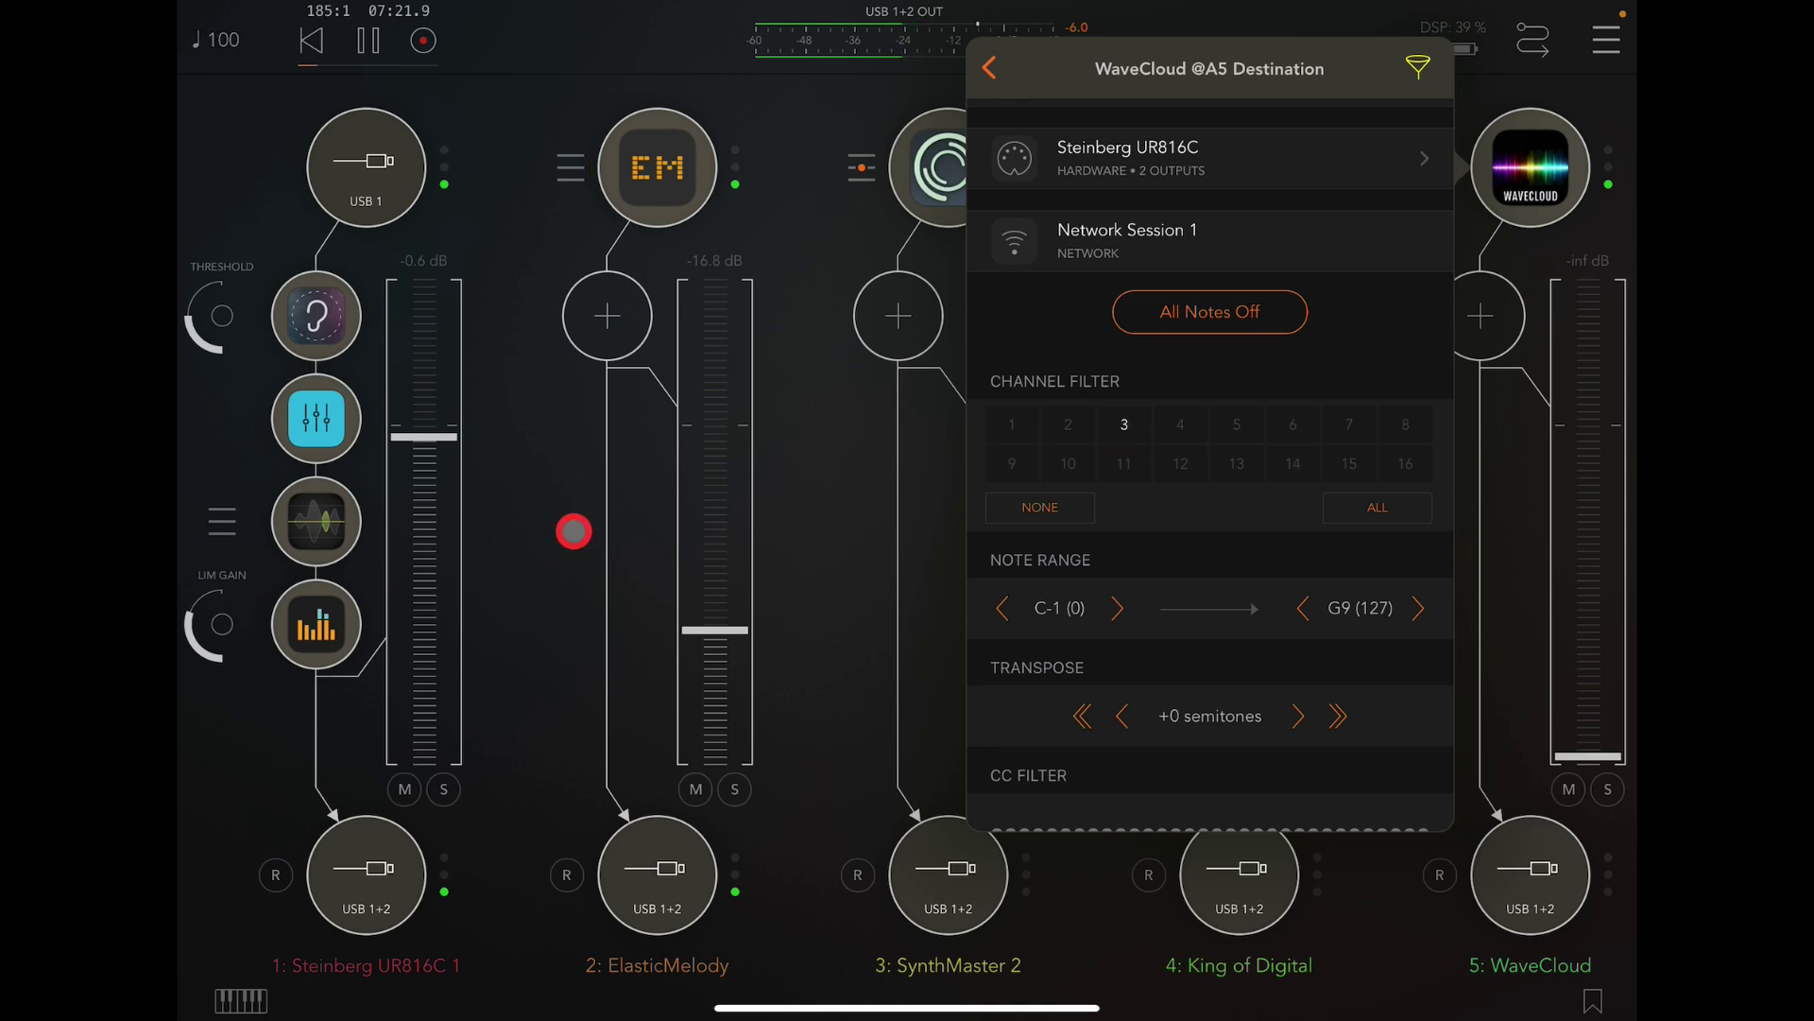
pyautogui.click(810, 551)
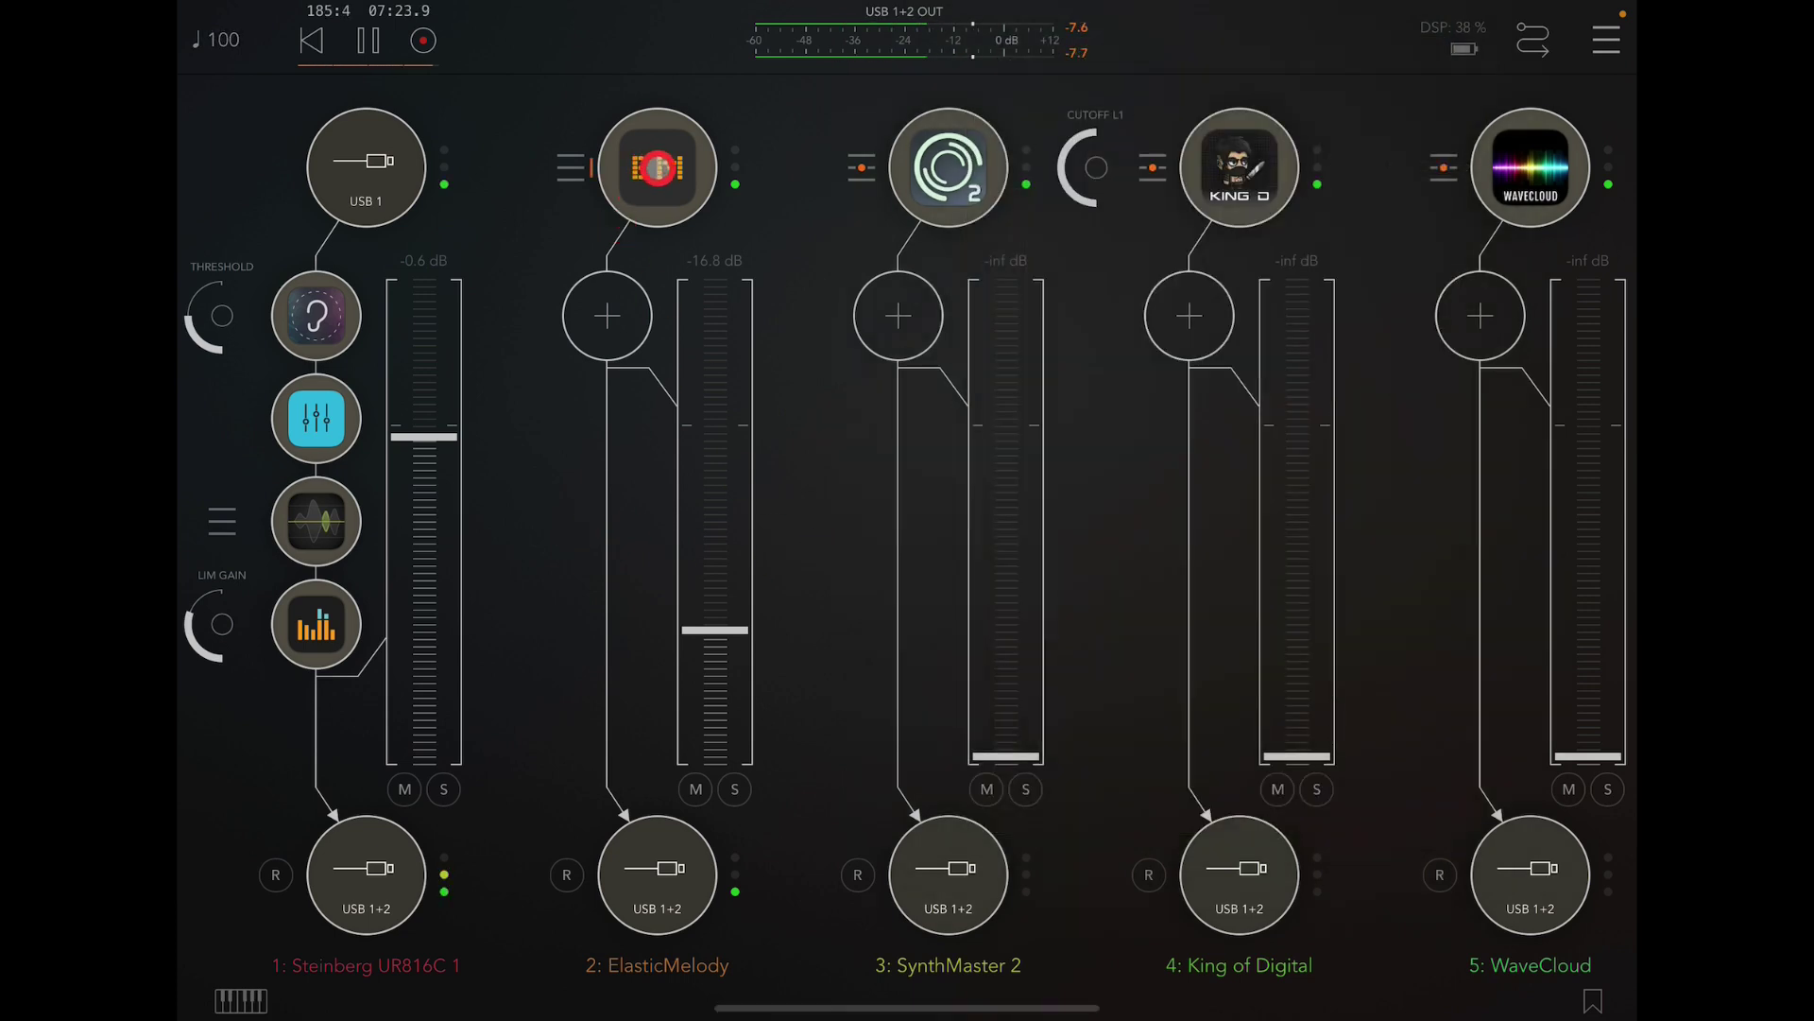
pyautogui.click(658, 168)
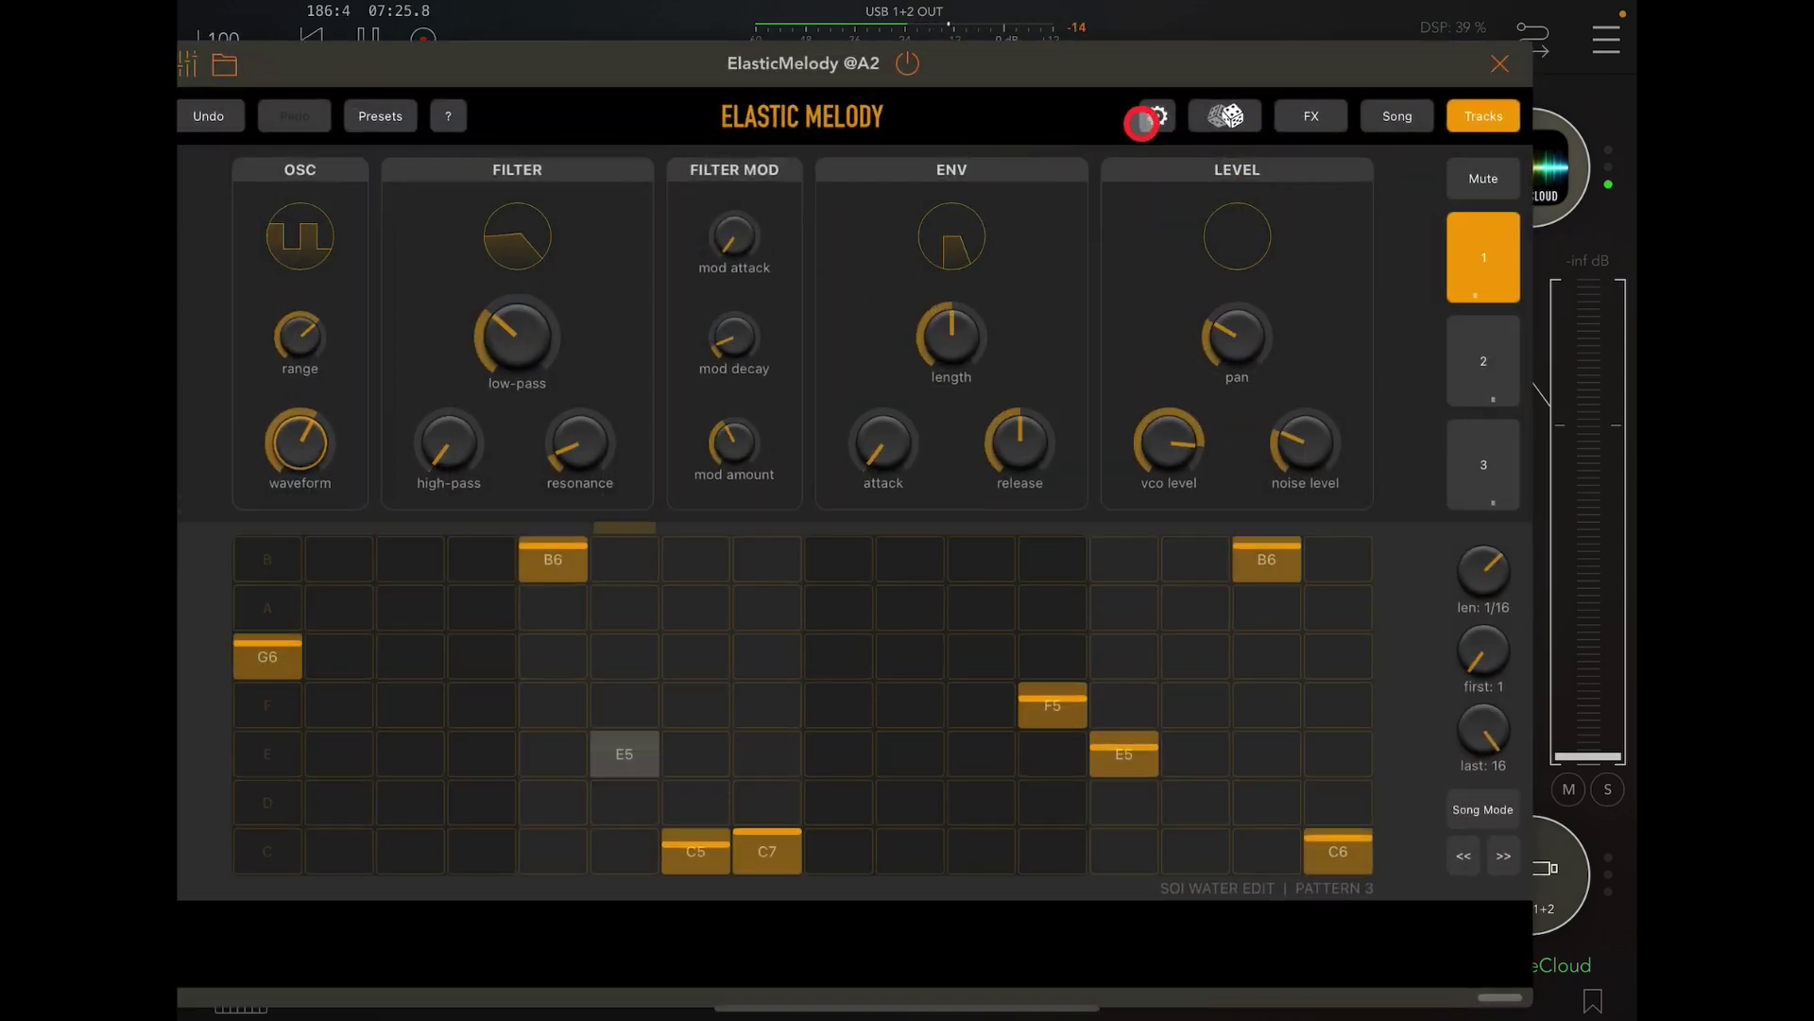
pyautogui.click(1149, 120)
pyautogui.click(1184, 184)
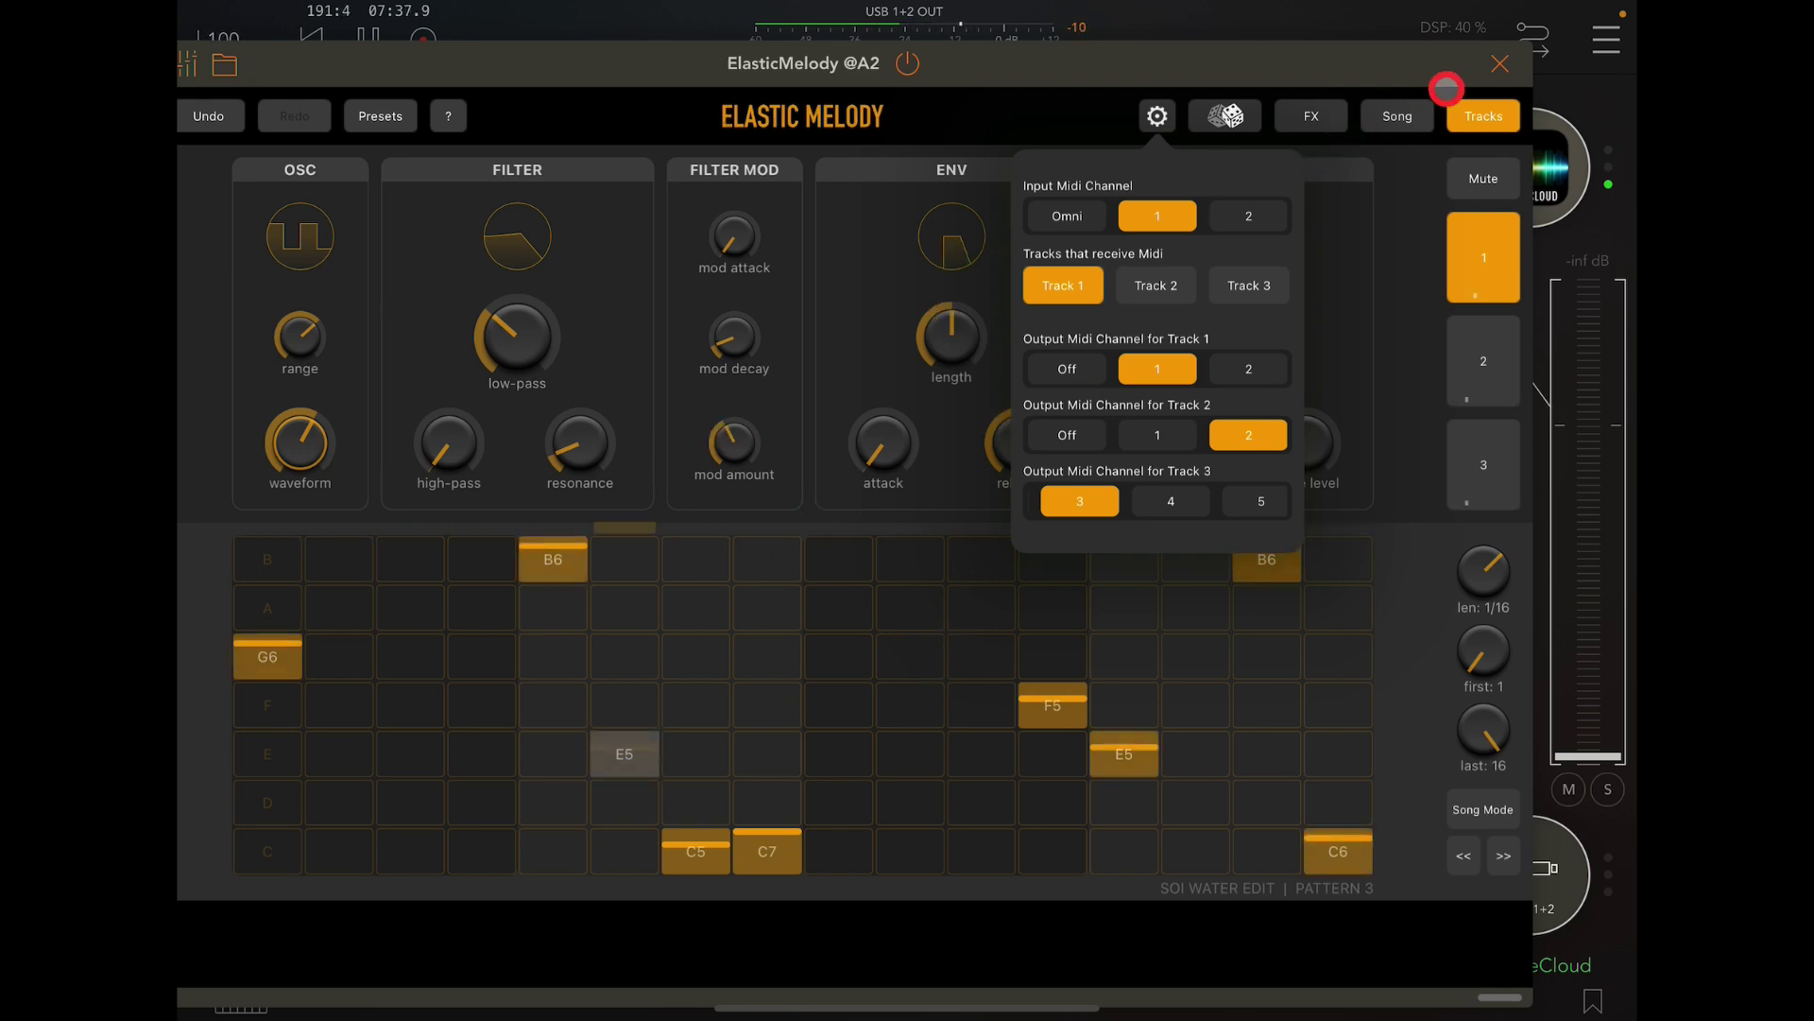
pyautogui.click(992, 397)
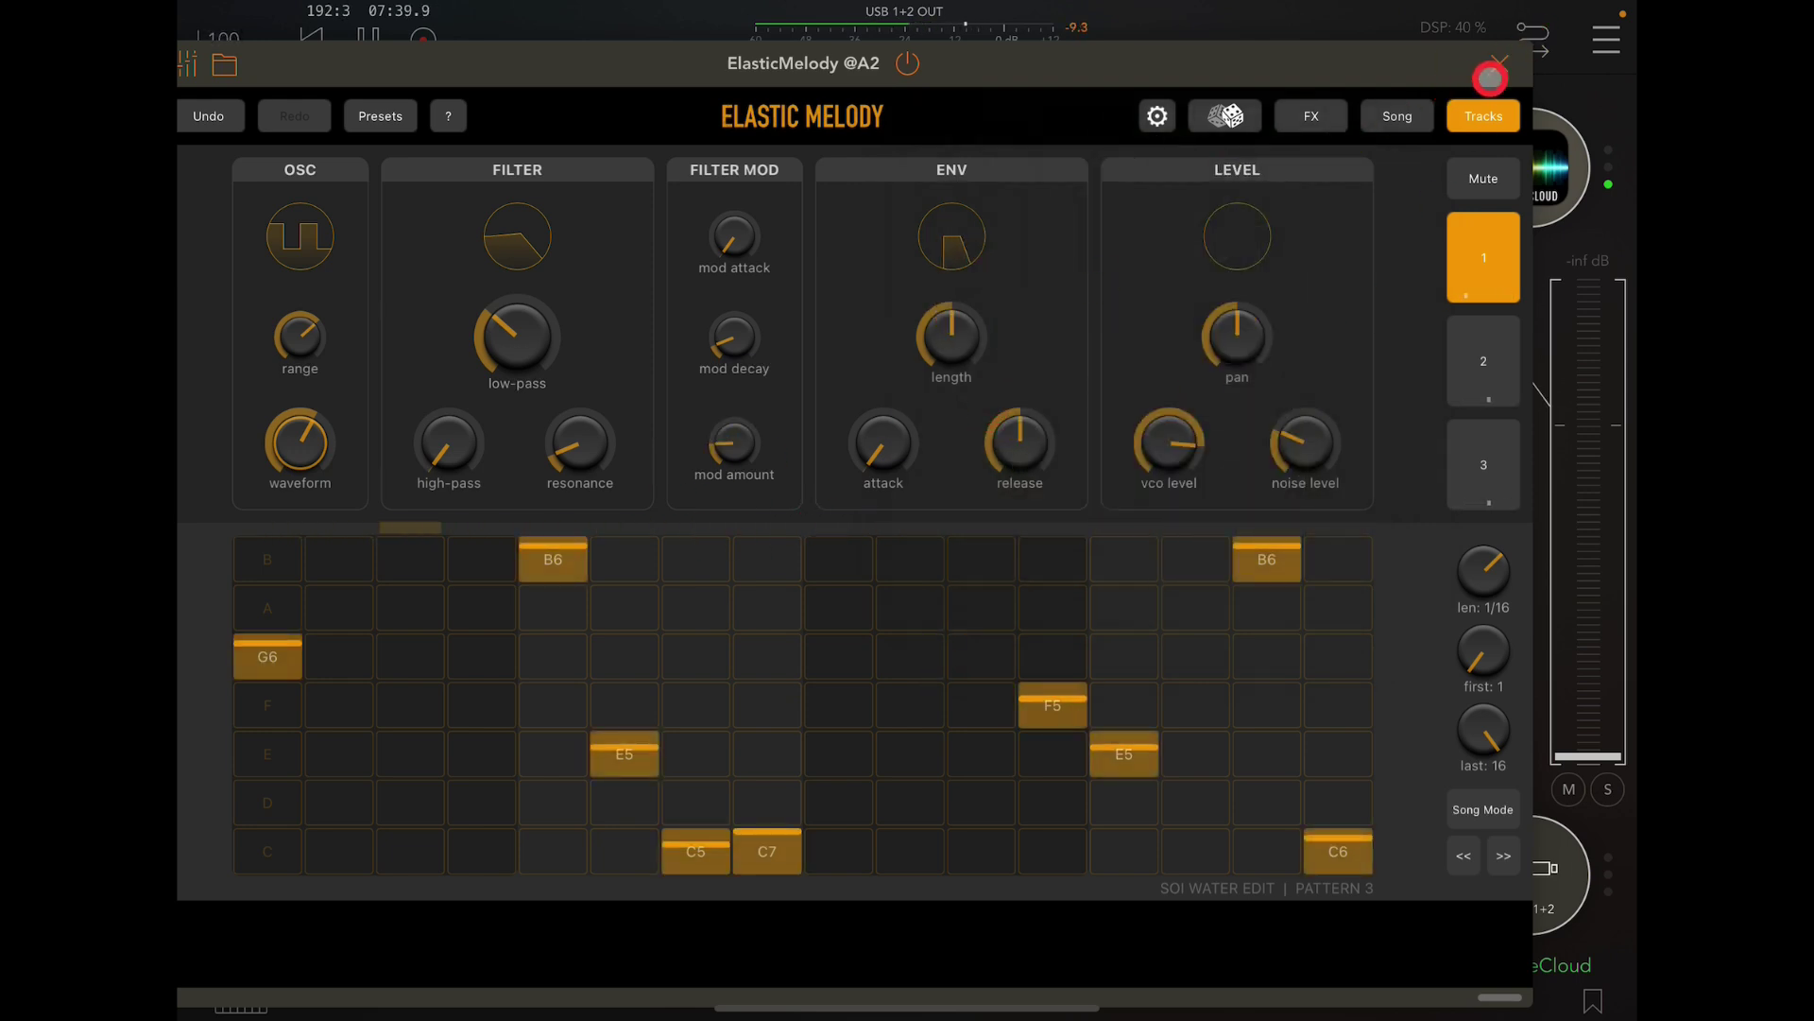
pyautogui.click(1495, 68)
pyautogui.moveTo(725, 542); pyautogui.dragTo(698, 369)
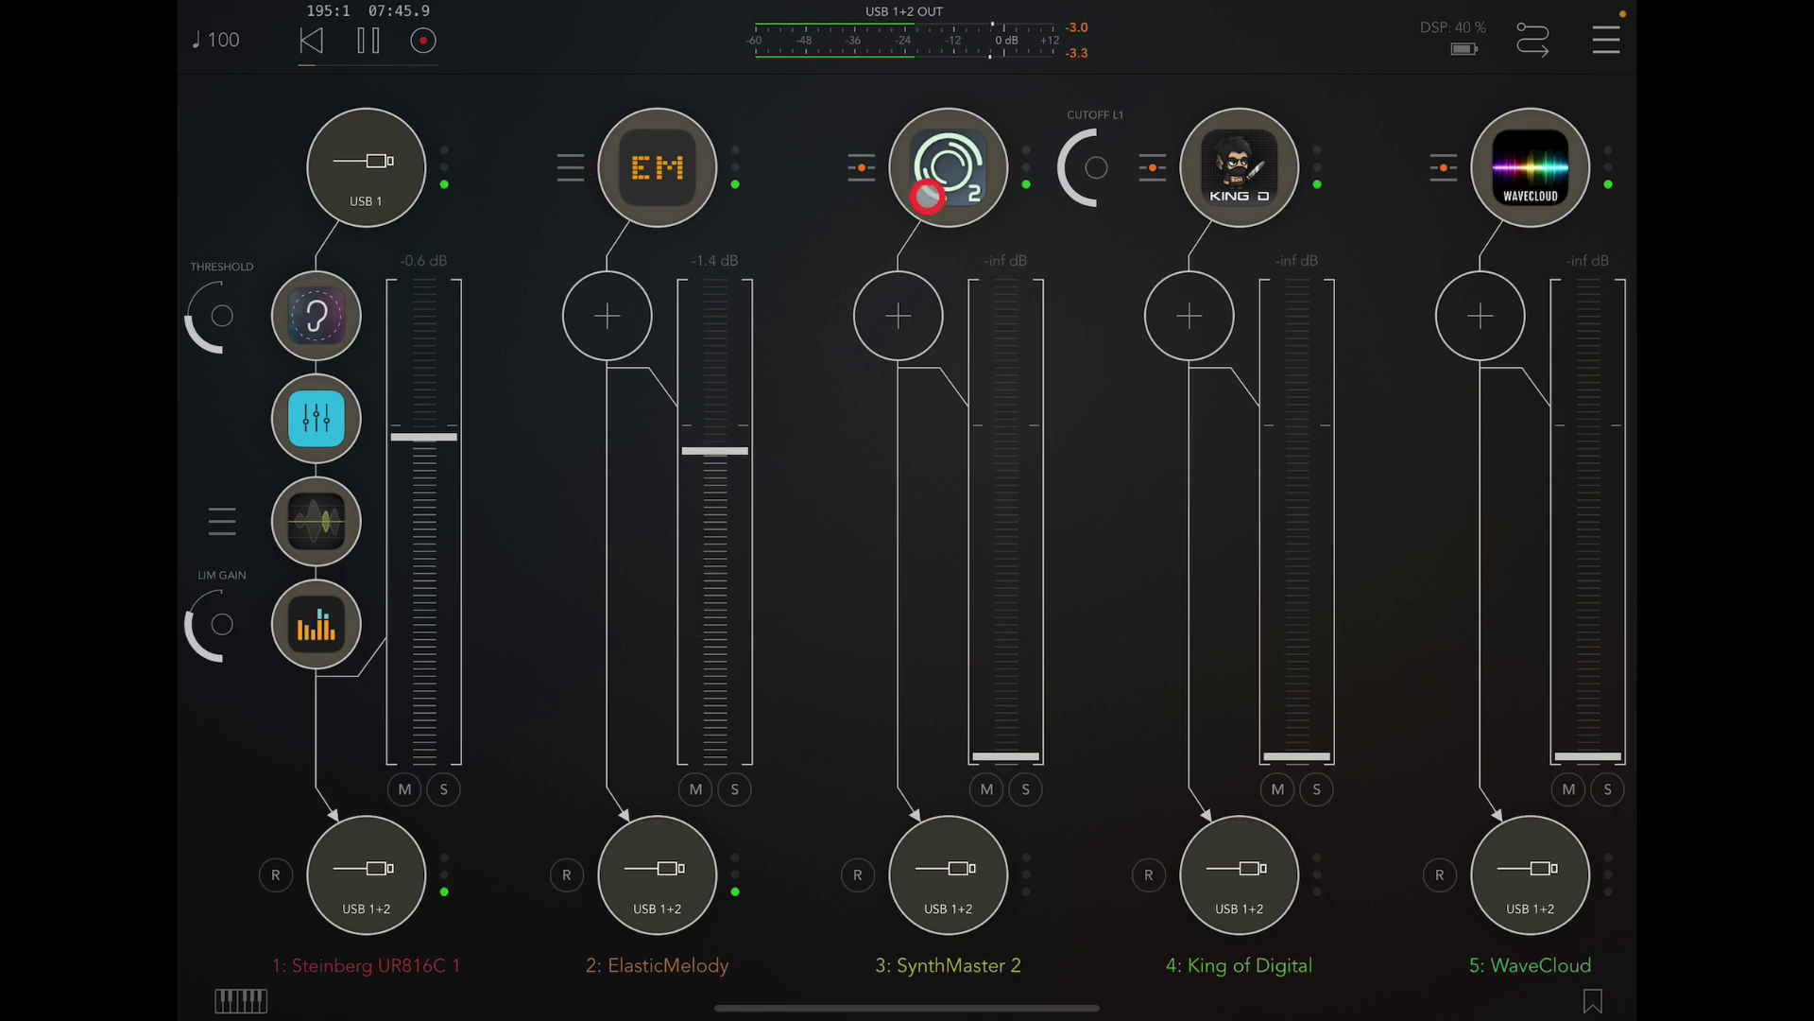
# - Set ElasticMelody to -22.9 dB, SynthMaster 2 to -3.4 dB, King of Digital to -2.8 dB, and reopen ElasticMelody
pyautogui.moveTo(717, 466); pyautogui.dragTo(757, 701)
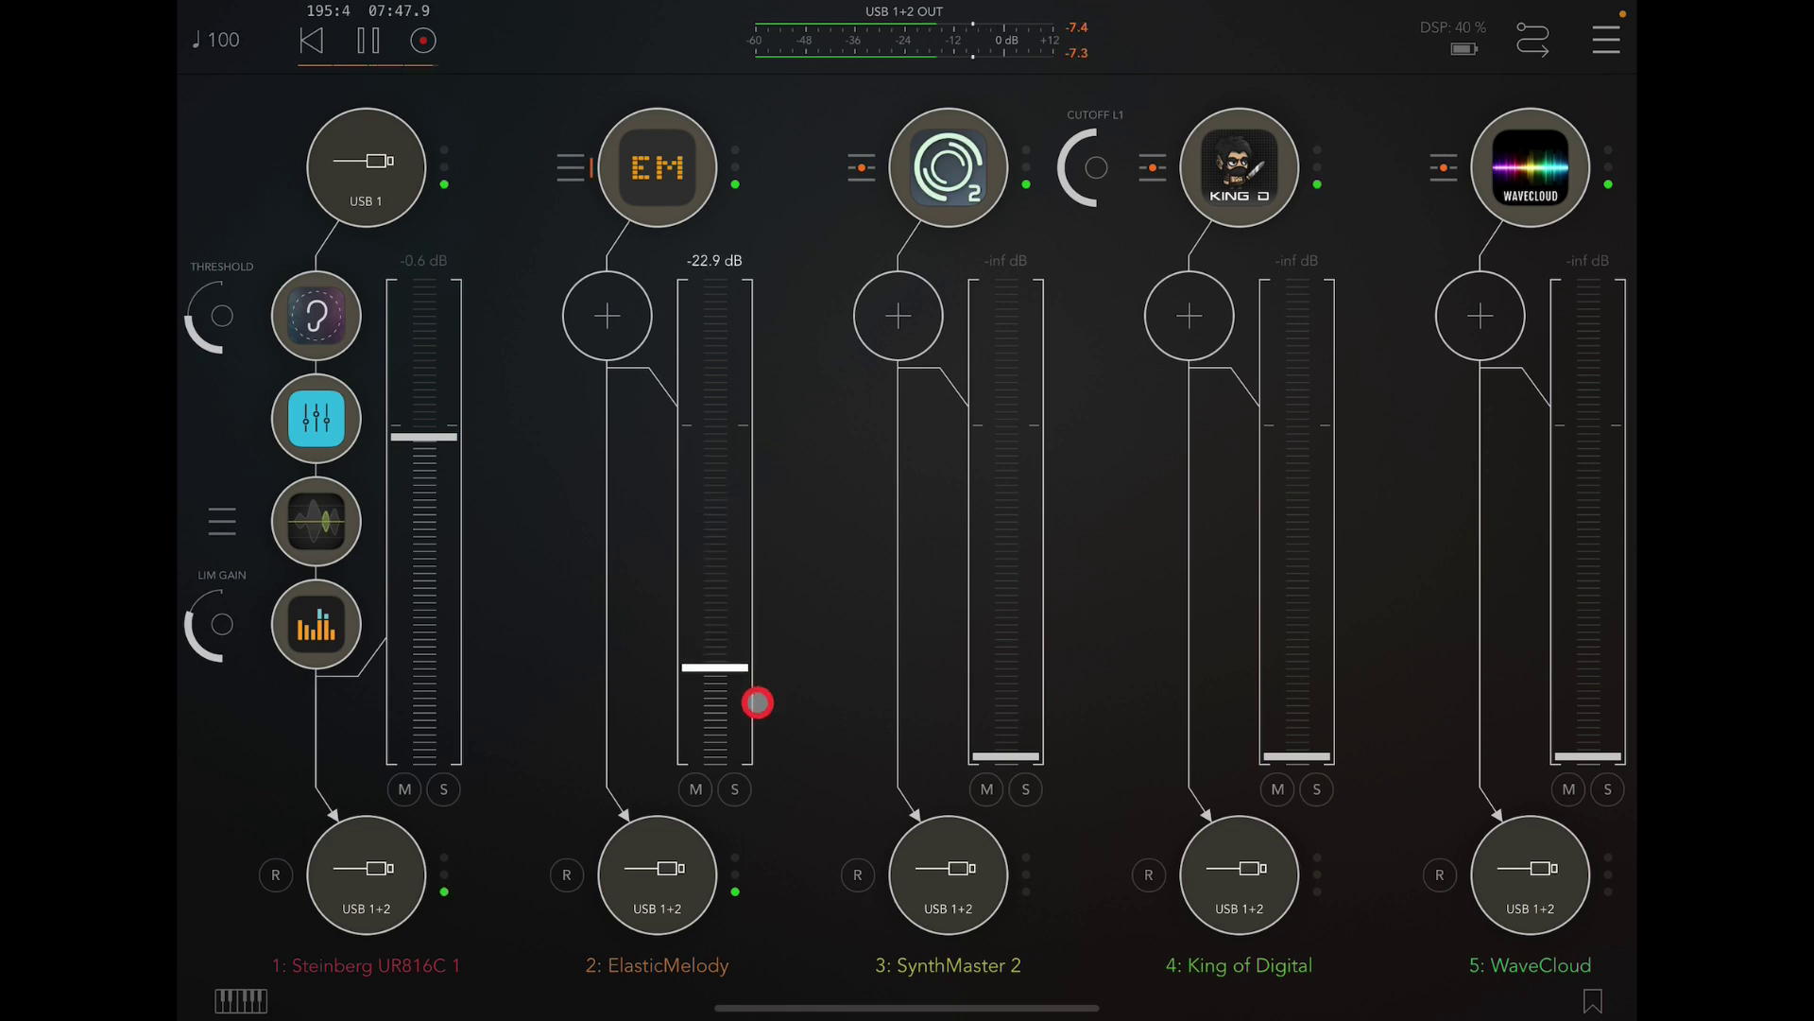
pyautogui.moveTo(999, 722); pyautogui.dragTo(998, 427)
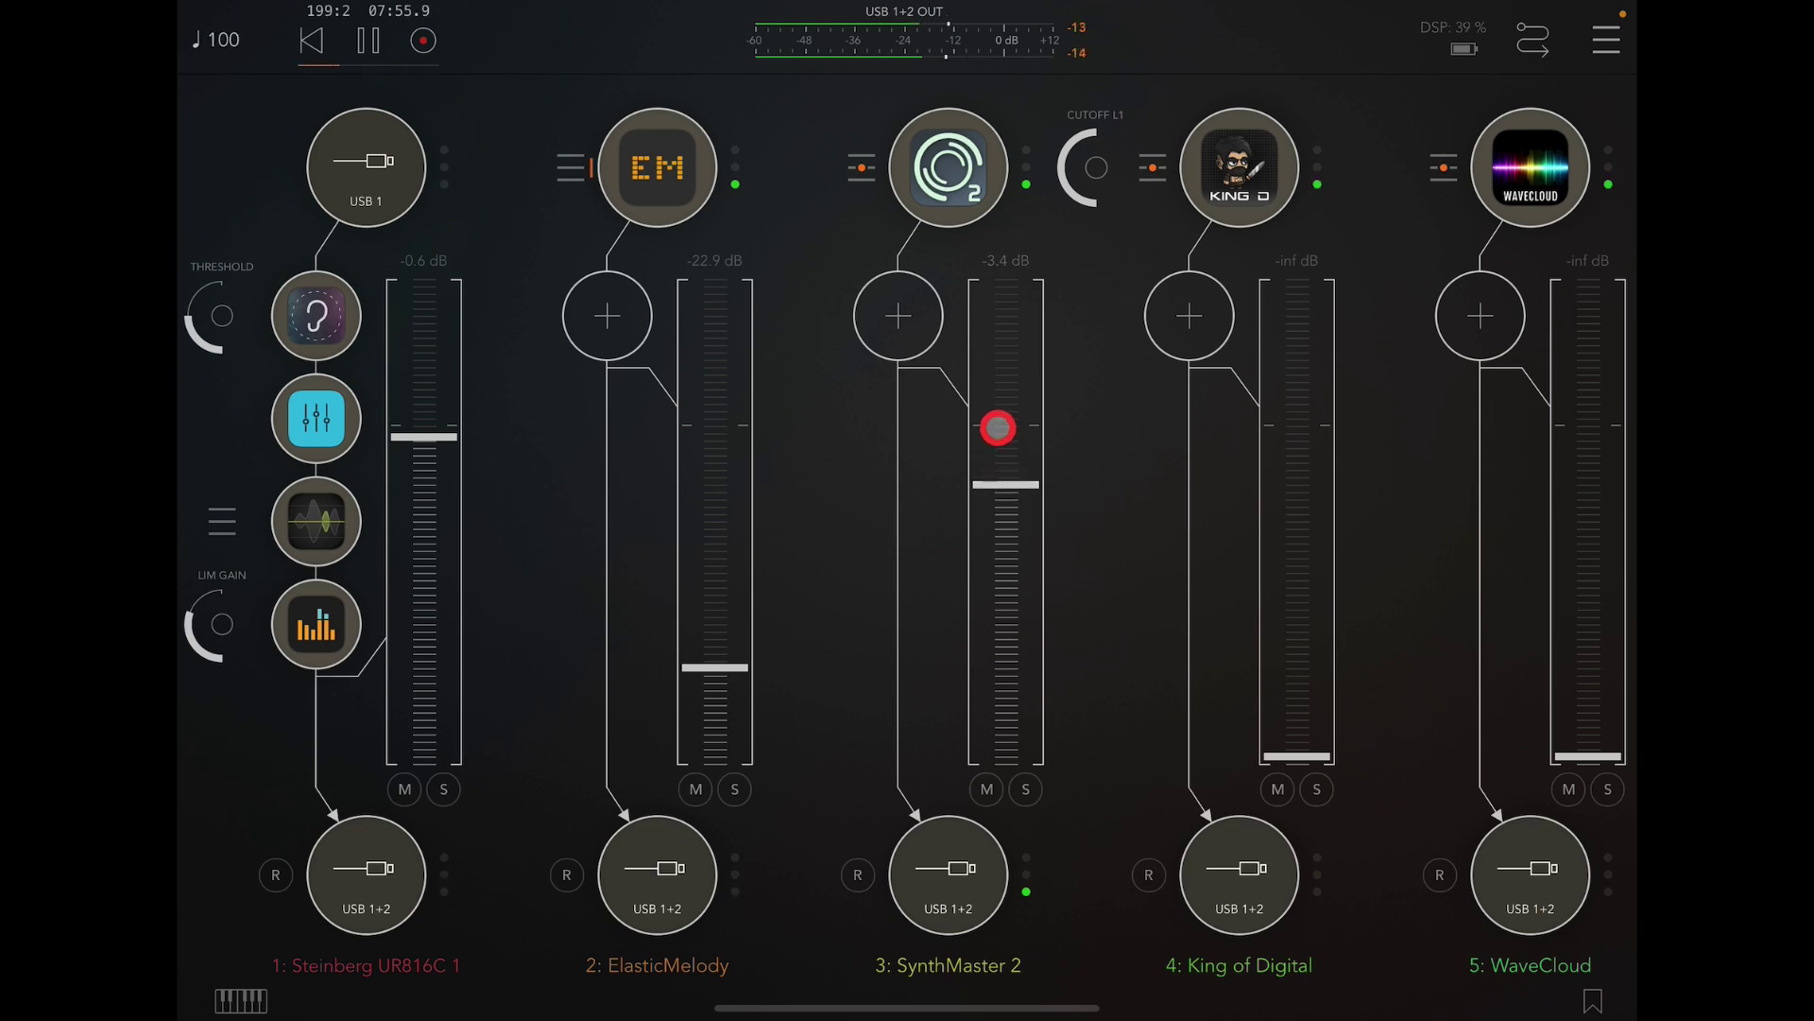
pyautogui.moveTo(1216, 636)
pyautogui.mouseDown()
pyautogui.moveTo(1288, 696)
pyautogui.moveTo(1269, 396)
pyautogui.mouseUp()
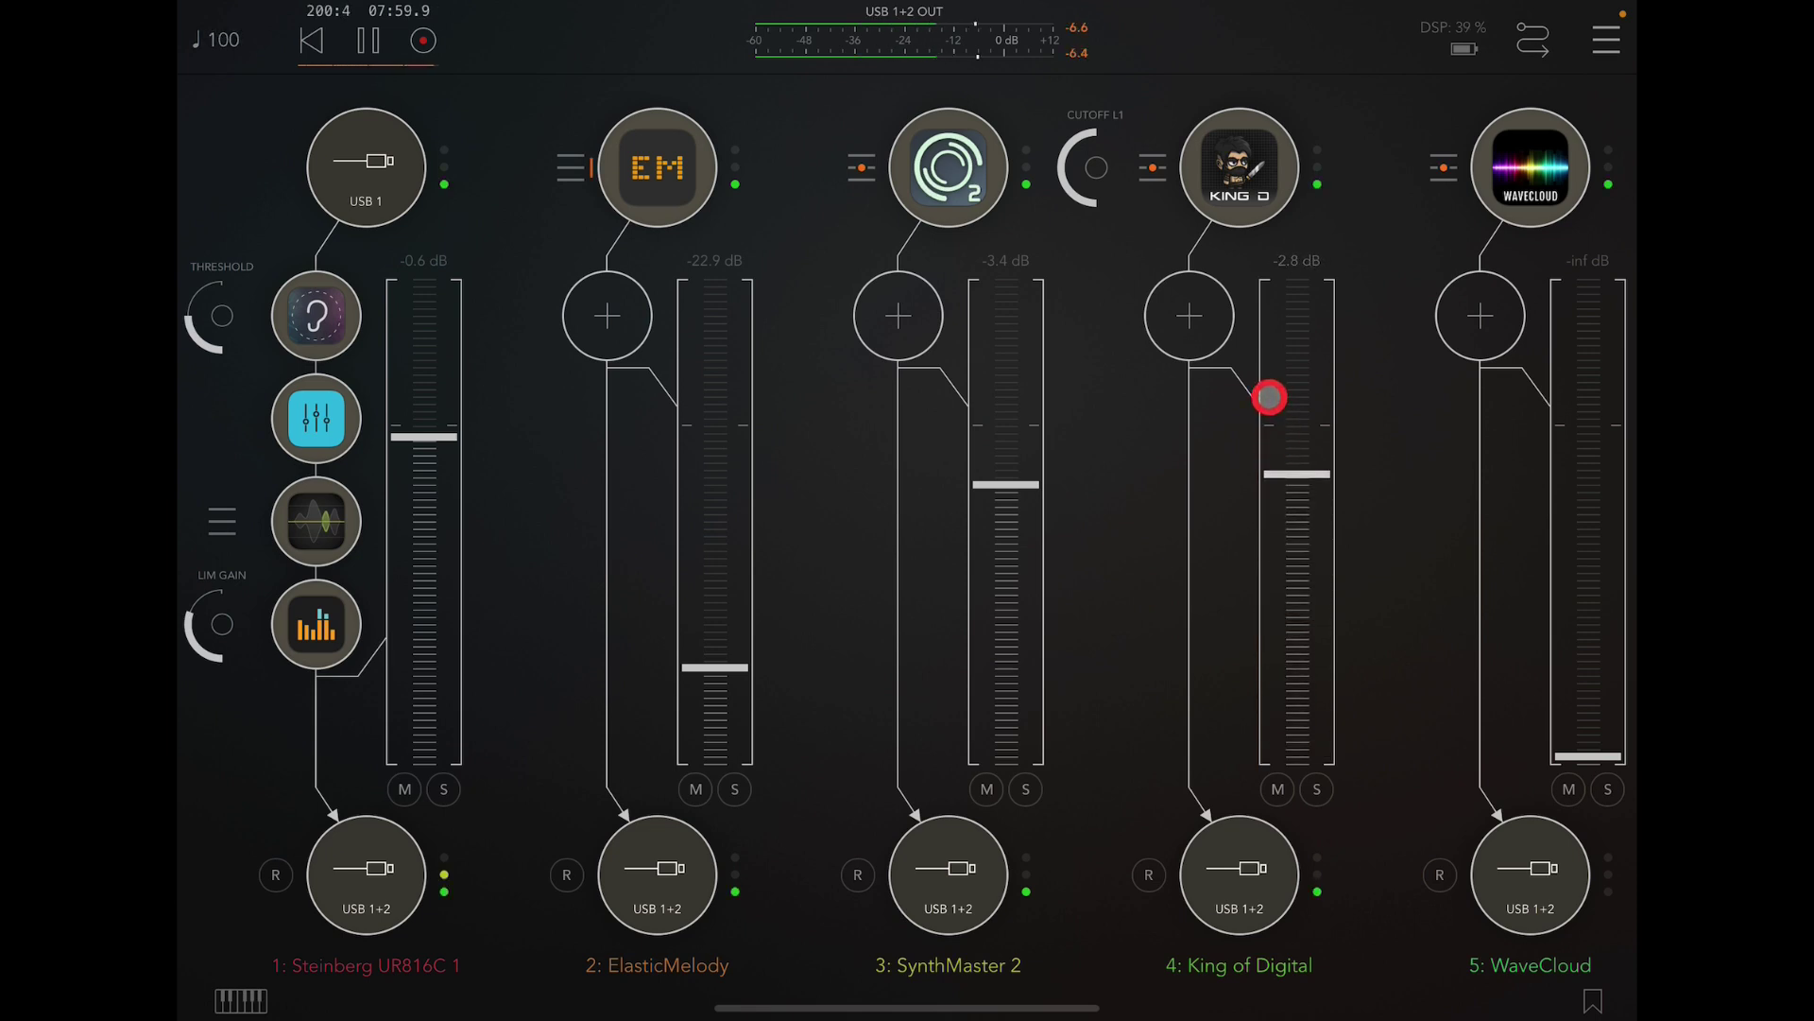
pyautogui.click(663, 143)
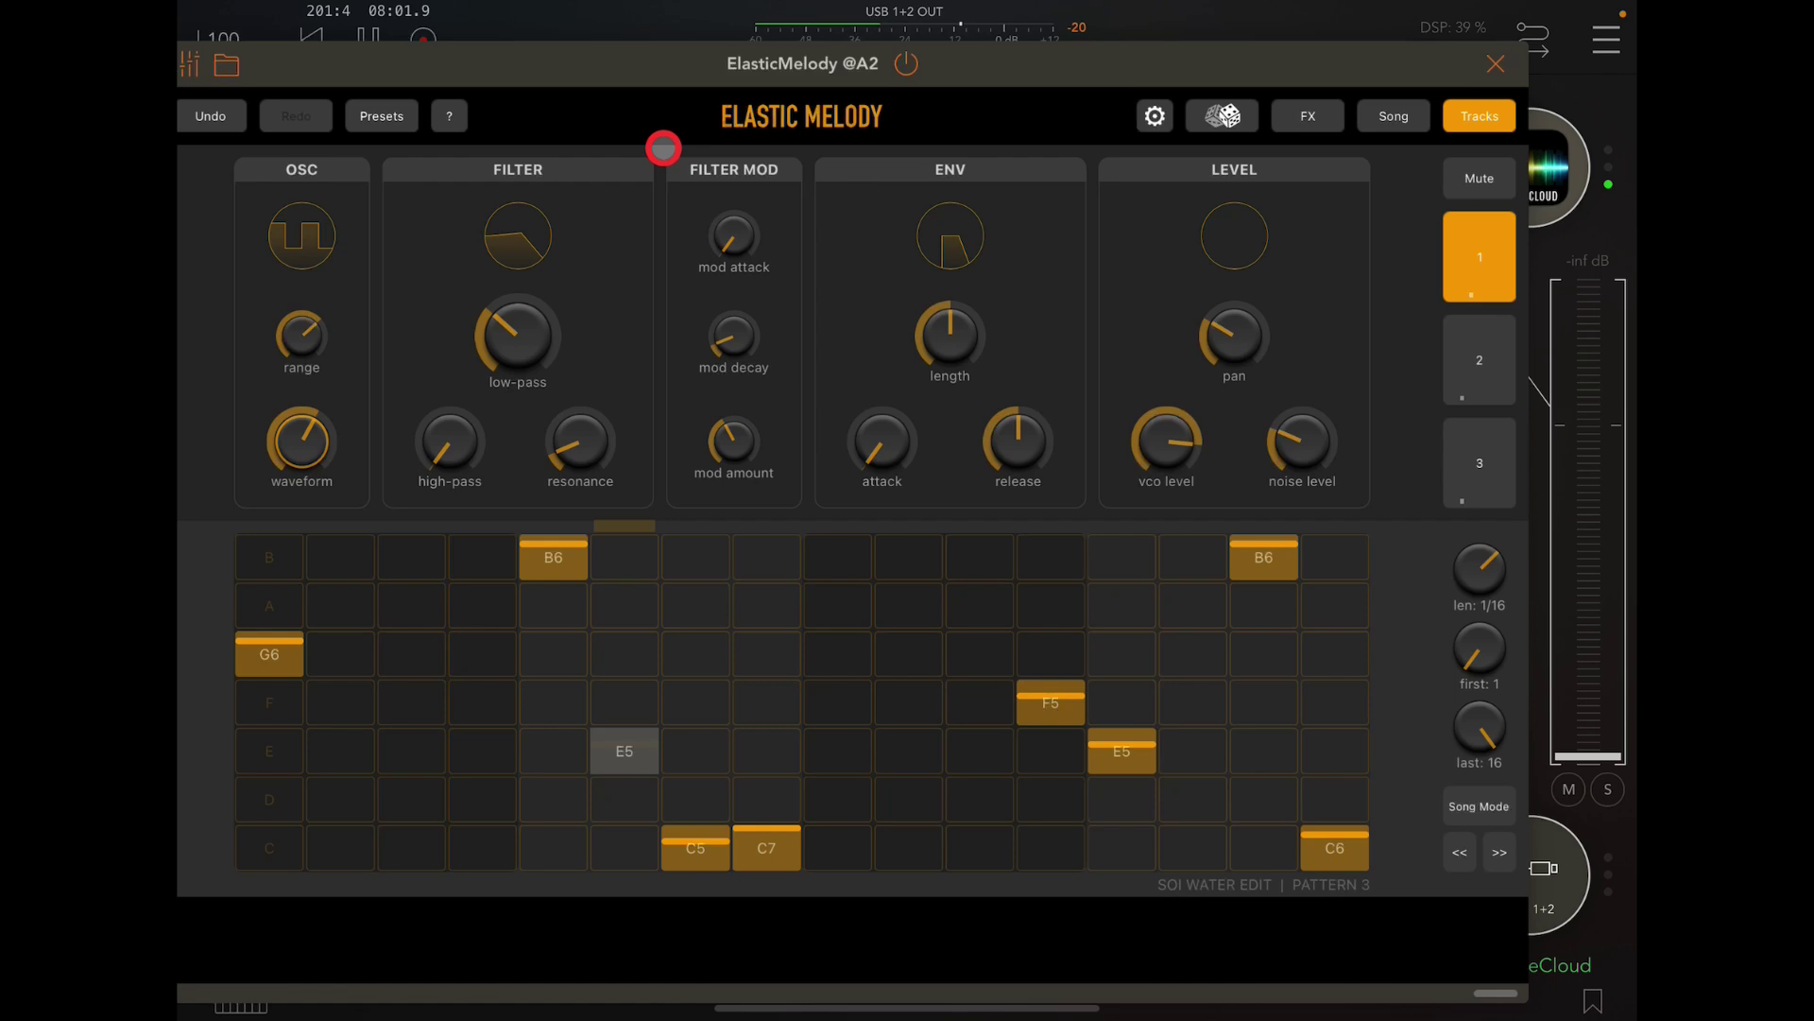
# - Show track 2's pattern 3 in ElasticMelody: C4, G5, C5, C5, G5, C6 at 1/8 length
pyautogui.moveTo(673, 49); pyautogui.dragTo(808, 60)
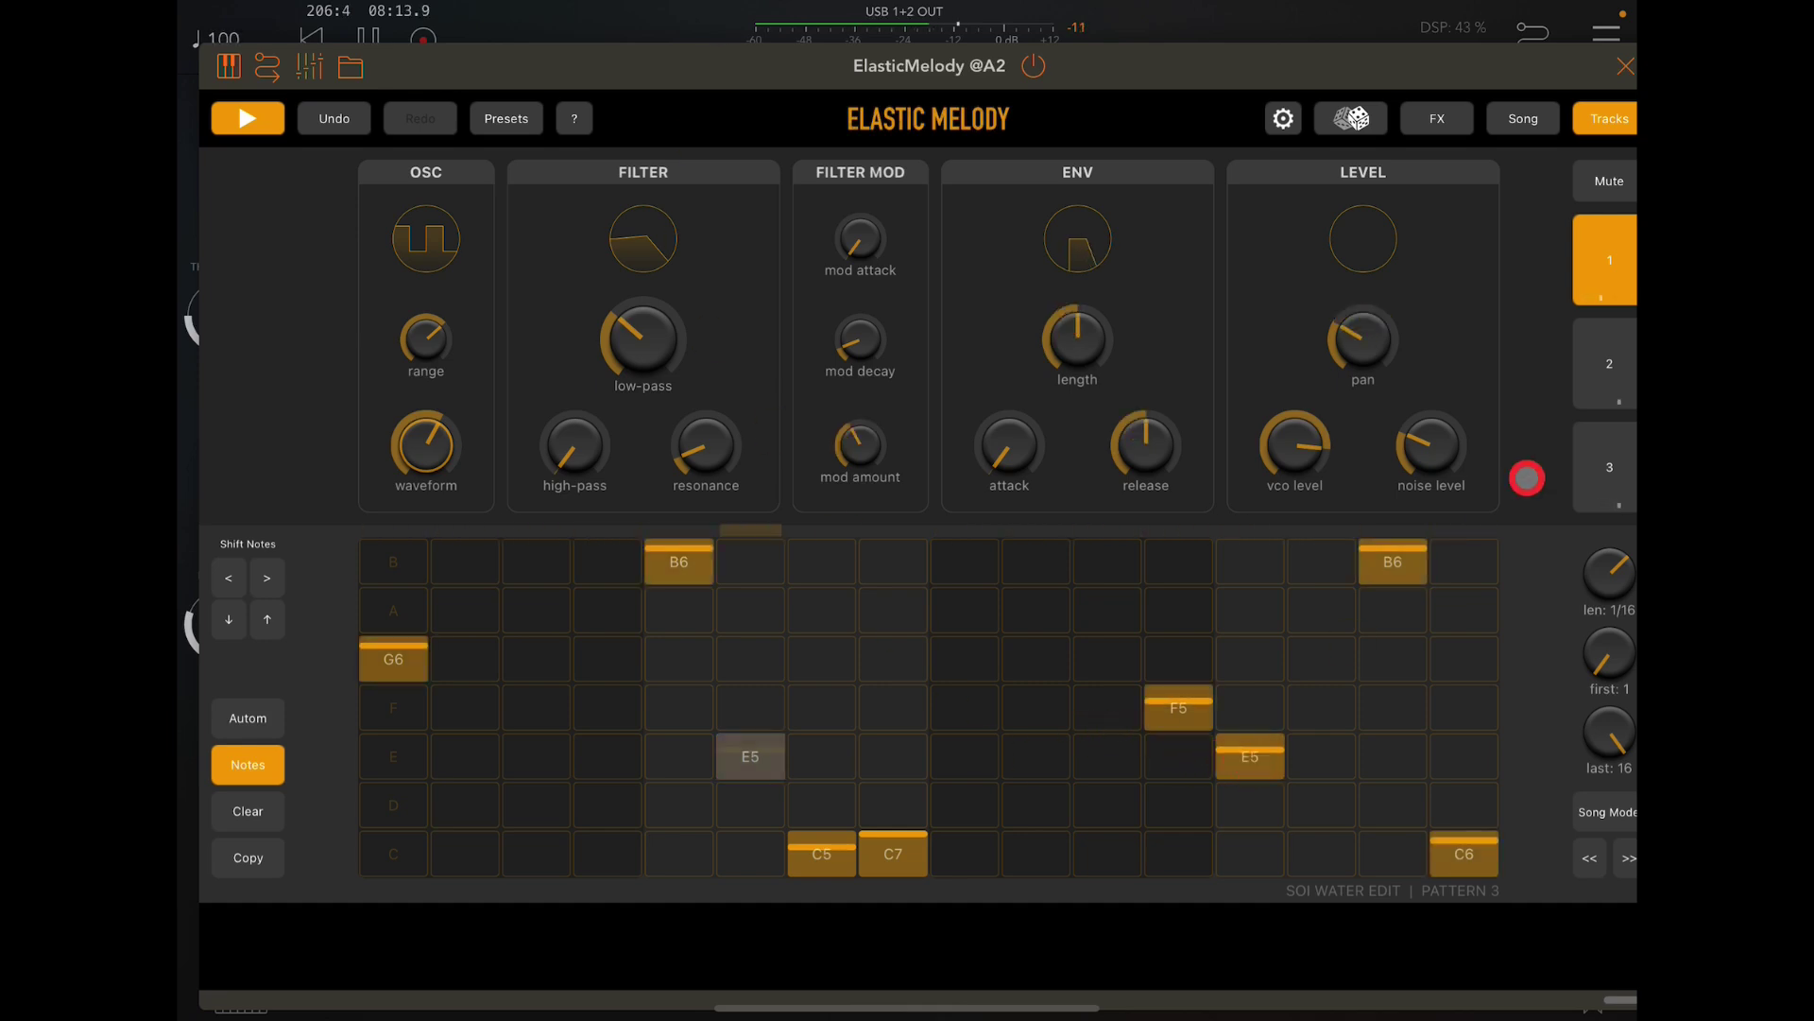
pyautogui.click(1619, 346)
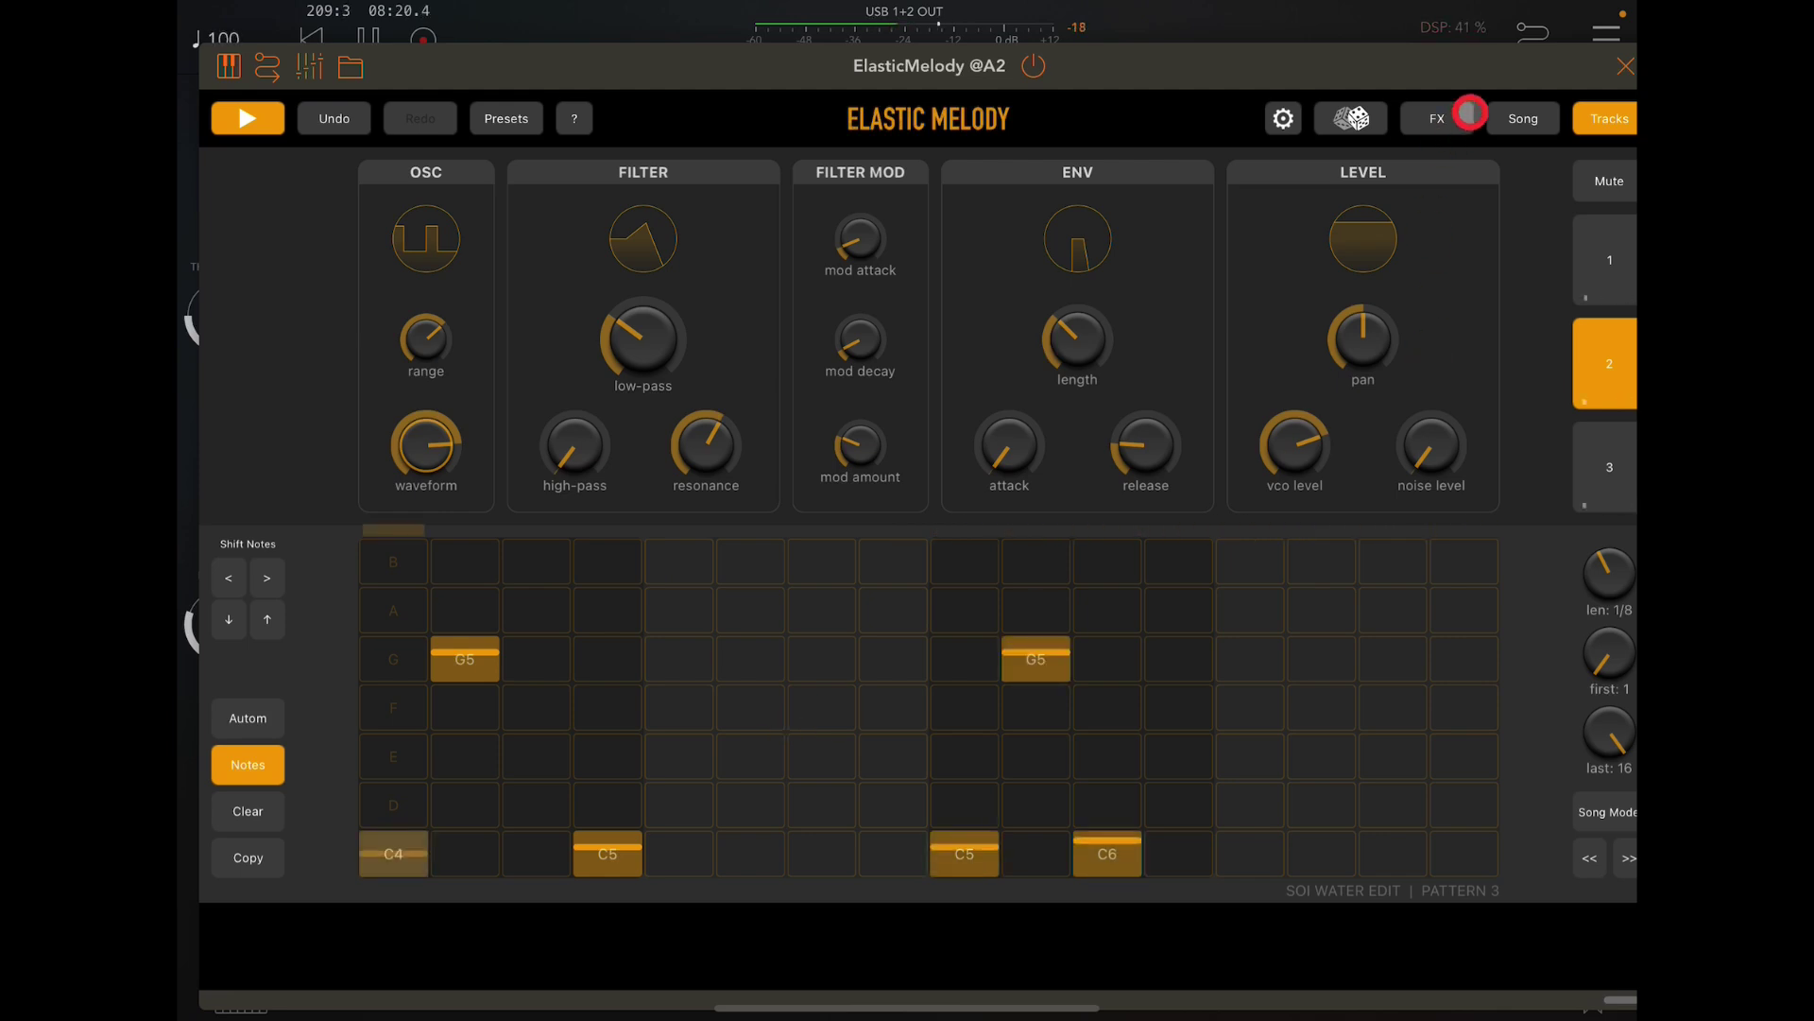
# - Raise WaveCloud to -1.6 dB and ElasticMelody to -3.3 dB, then scroll the mixer to channel 7
pyautogui.click(1619, 67)
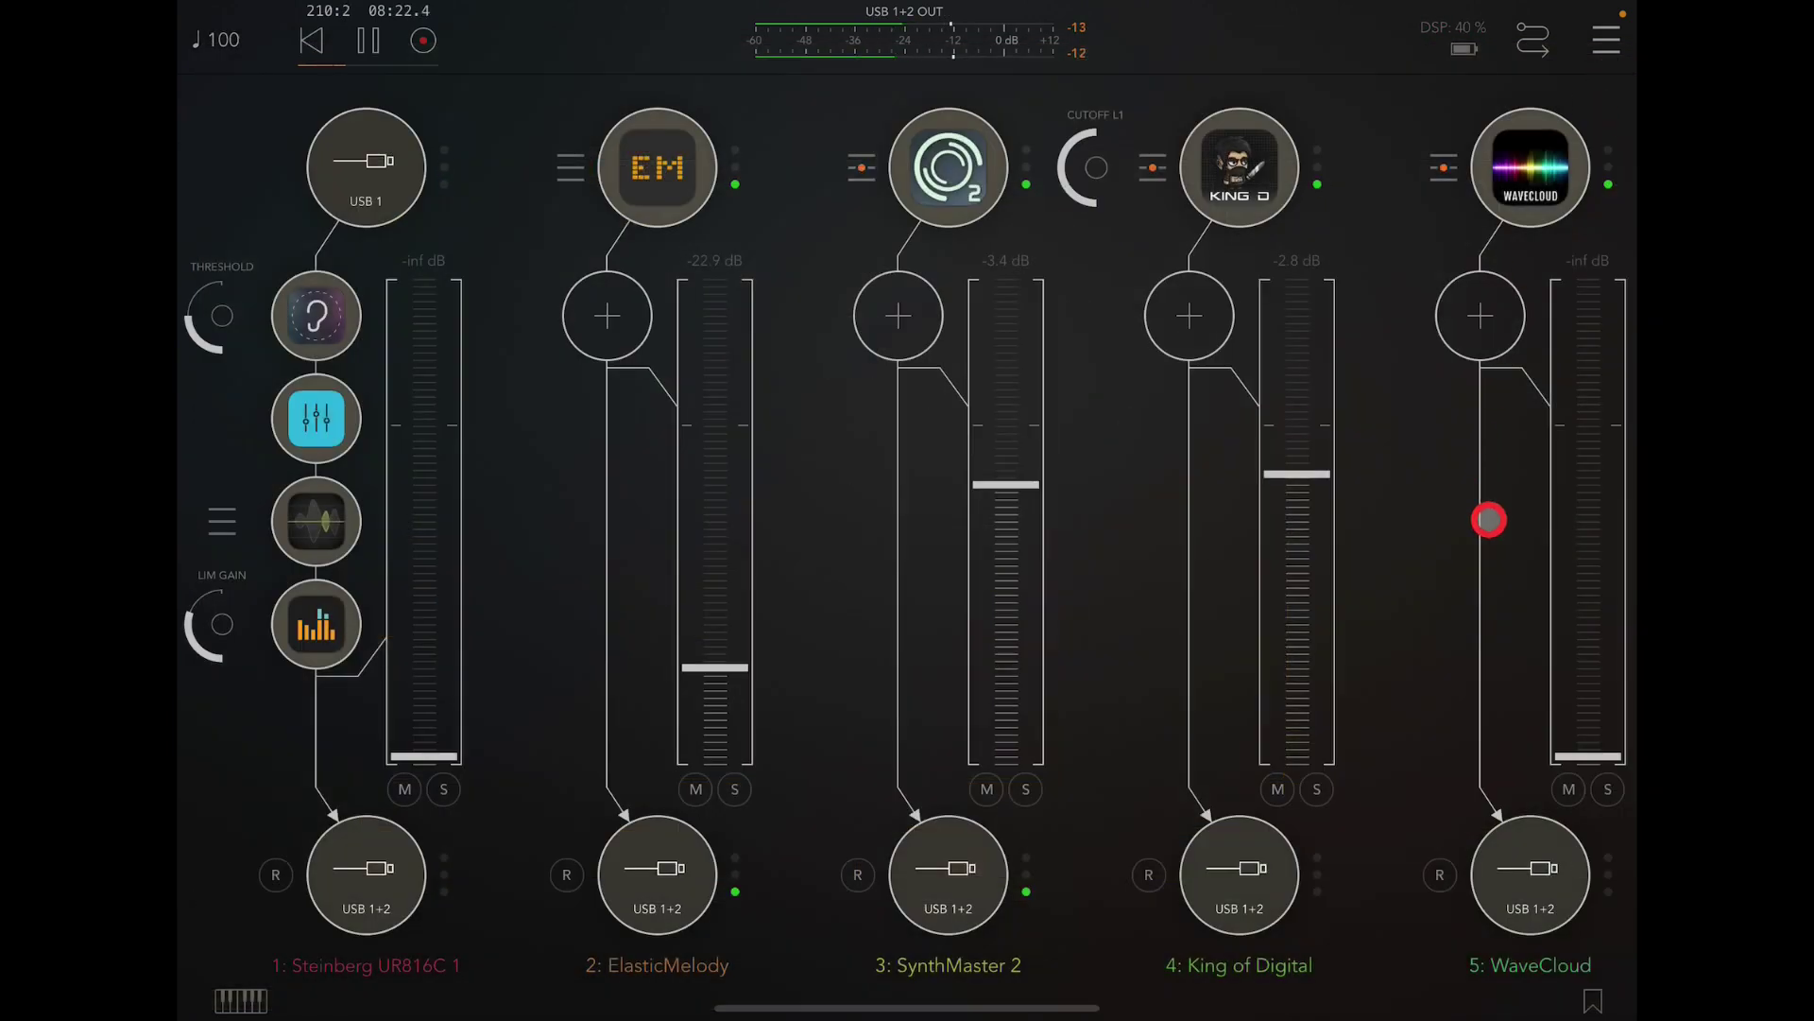
pyautogui.moveTo(1582, 696); pyautogui.dragTo(1576, 404)
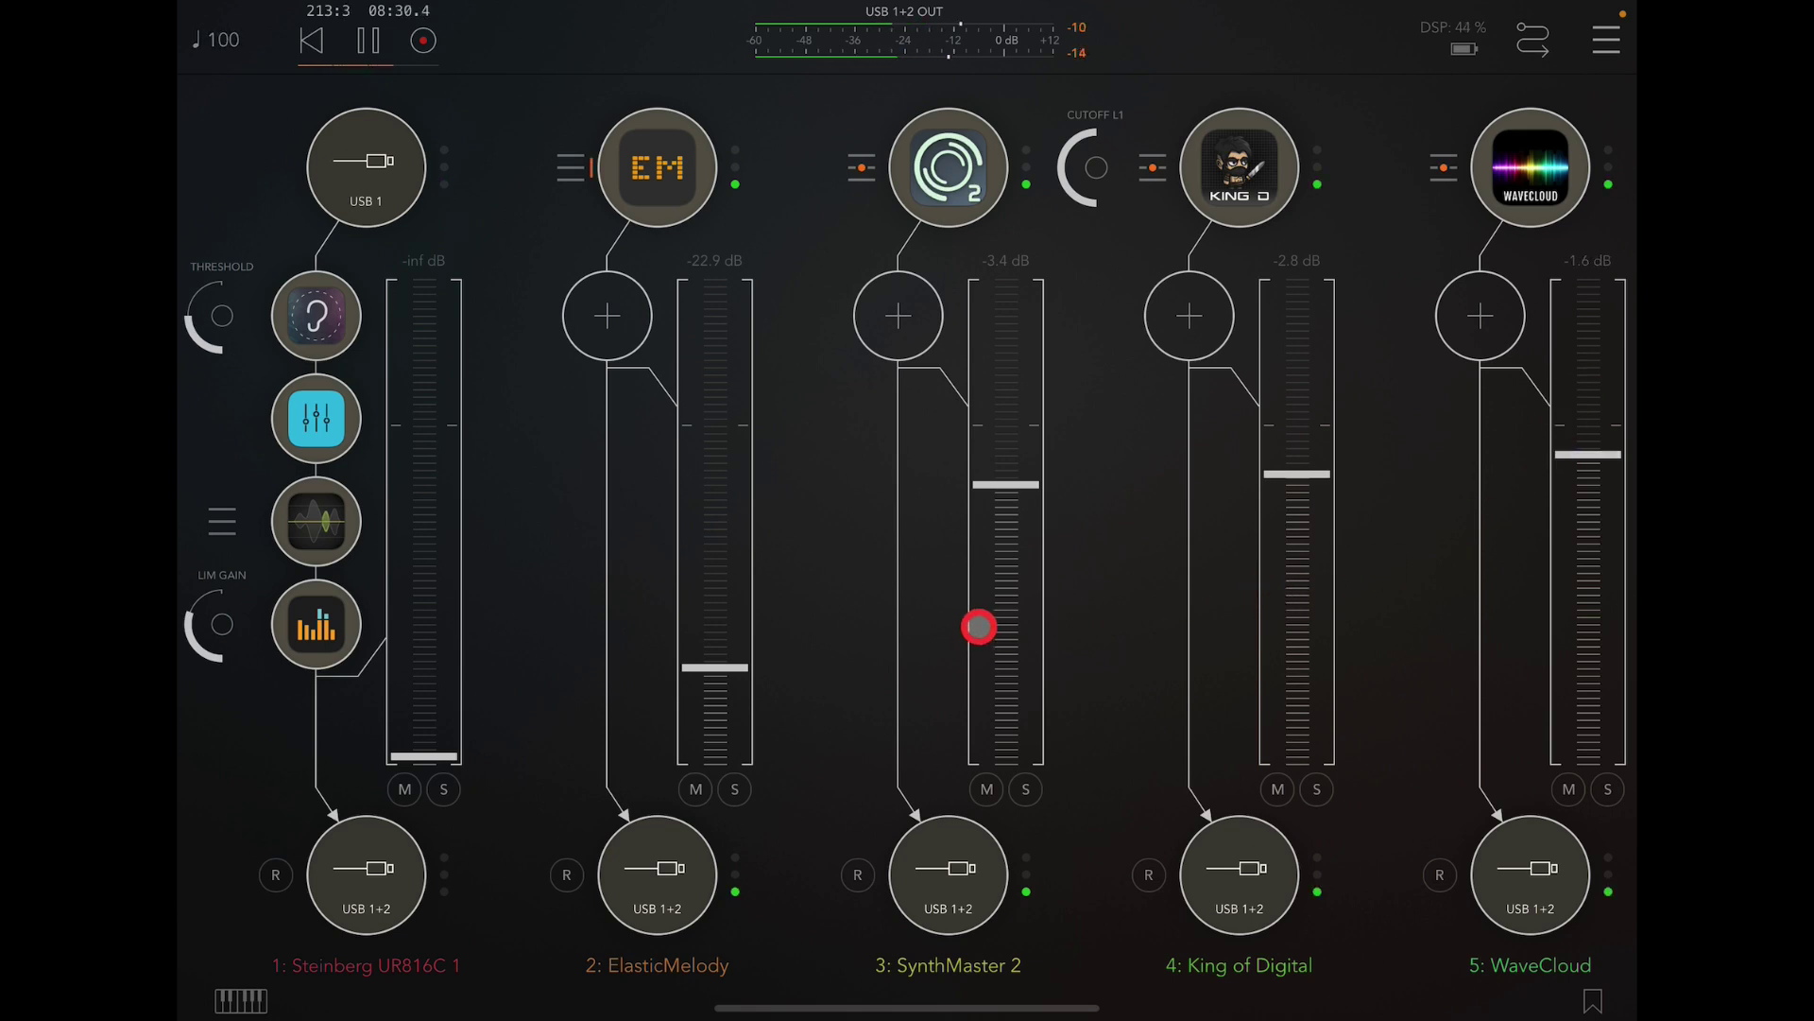
pyautogui.moveTo(728, 644)
pyautogui.mouseDown()
pyautogui.moveTo(726, 448)
pyautogui.moveTo(726, 480)
pyautogui.mouseUp()
pyautogui.moveTo(925, 674); pyautogui.dragTo(530, 674)
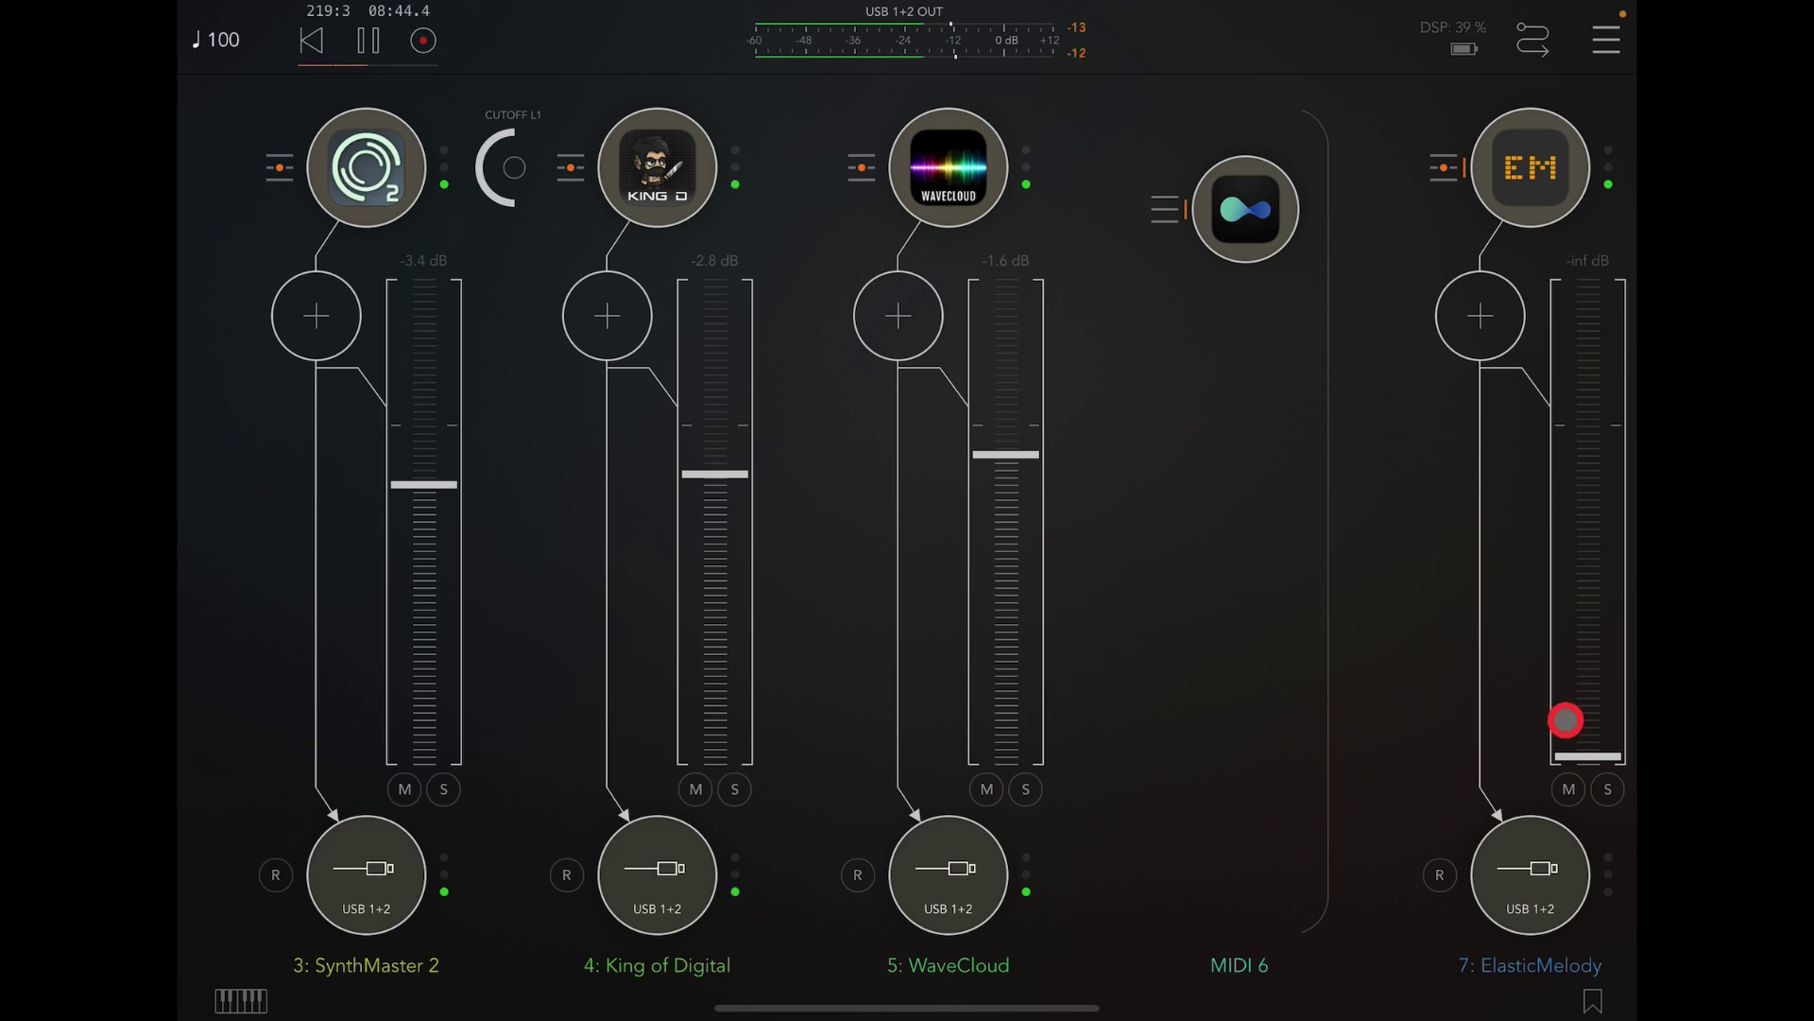
# - Raise channel 7's ElasticMelody from -inf to about -2.5 dB, then scroll back to channels 1–5
pyautogui.moveTo(1571, 735); pyautogui.dragTo(1564, 454)
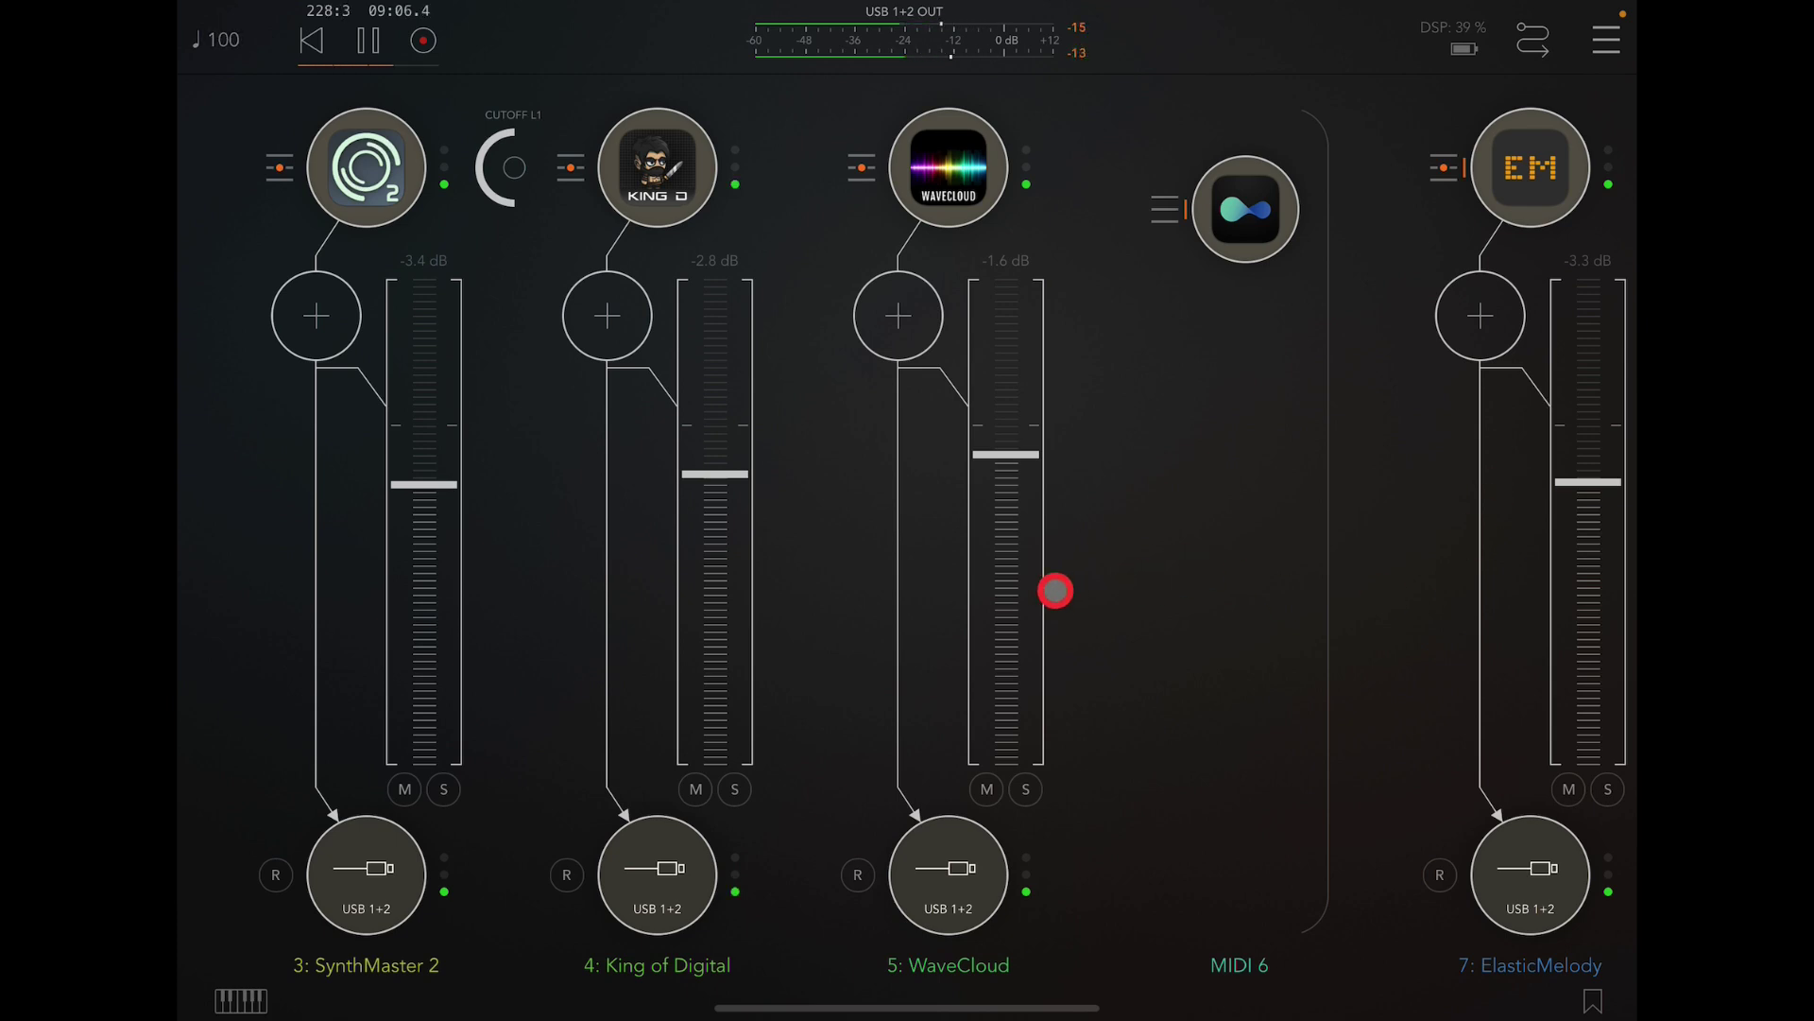
pyautogui.moveTo(1055, 591); pyautogui.dragTo(764, 591)
pyautogui.moveTo(1279, 479)
pyautogui.mouseDown()
pyautogui.moveTo(1310, 467)
pyautogui.moveTo(1309, 444)
pyautogui.mouseUp()
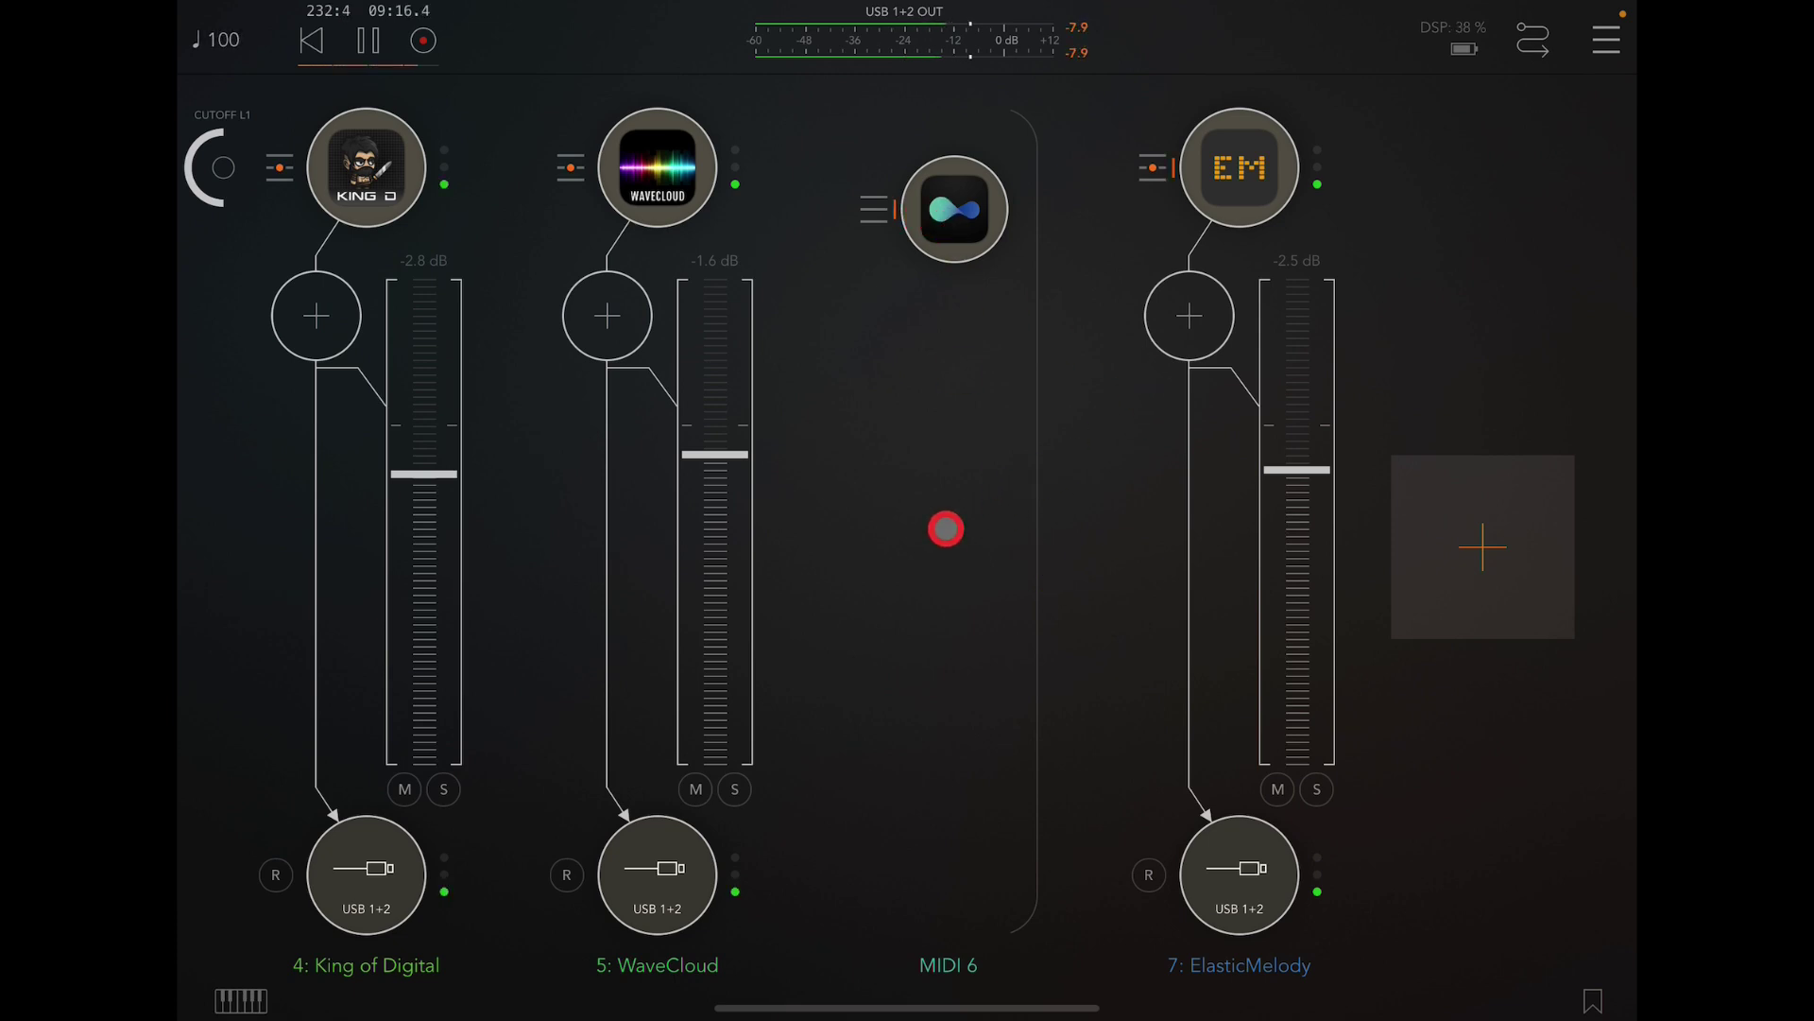
pyautogui.moveTo(946, 528); pyautogui.dragTo(1417, 529)
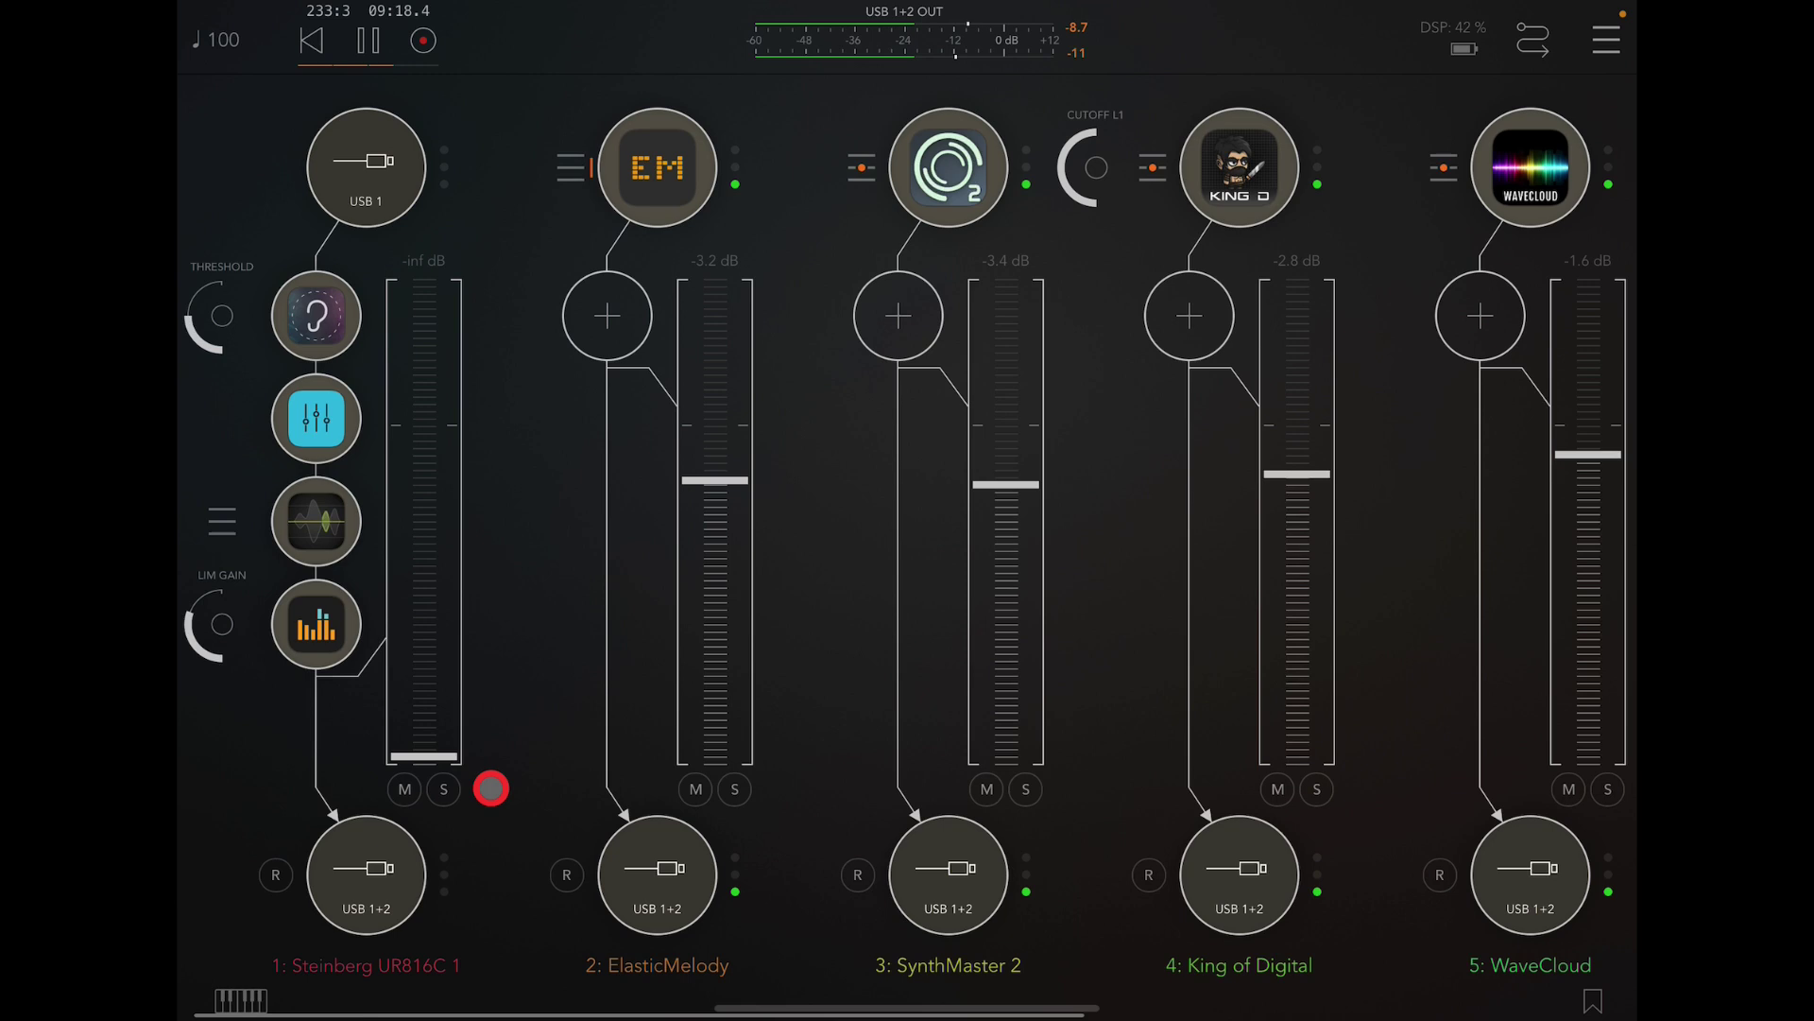
pyautogui.moveTo(490, 785); pyautogui.dragTo(508, 656)
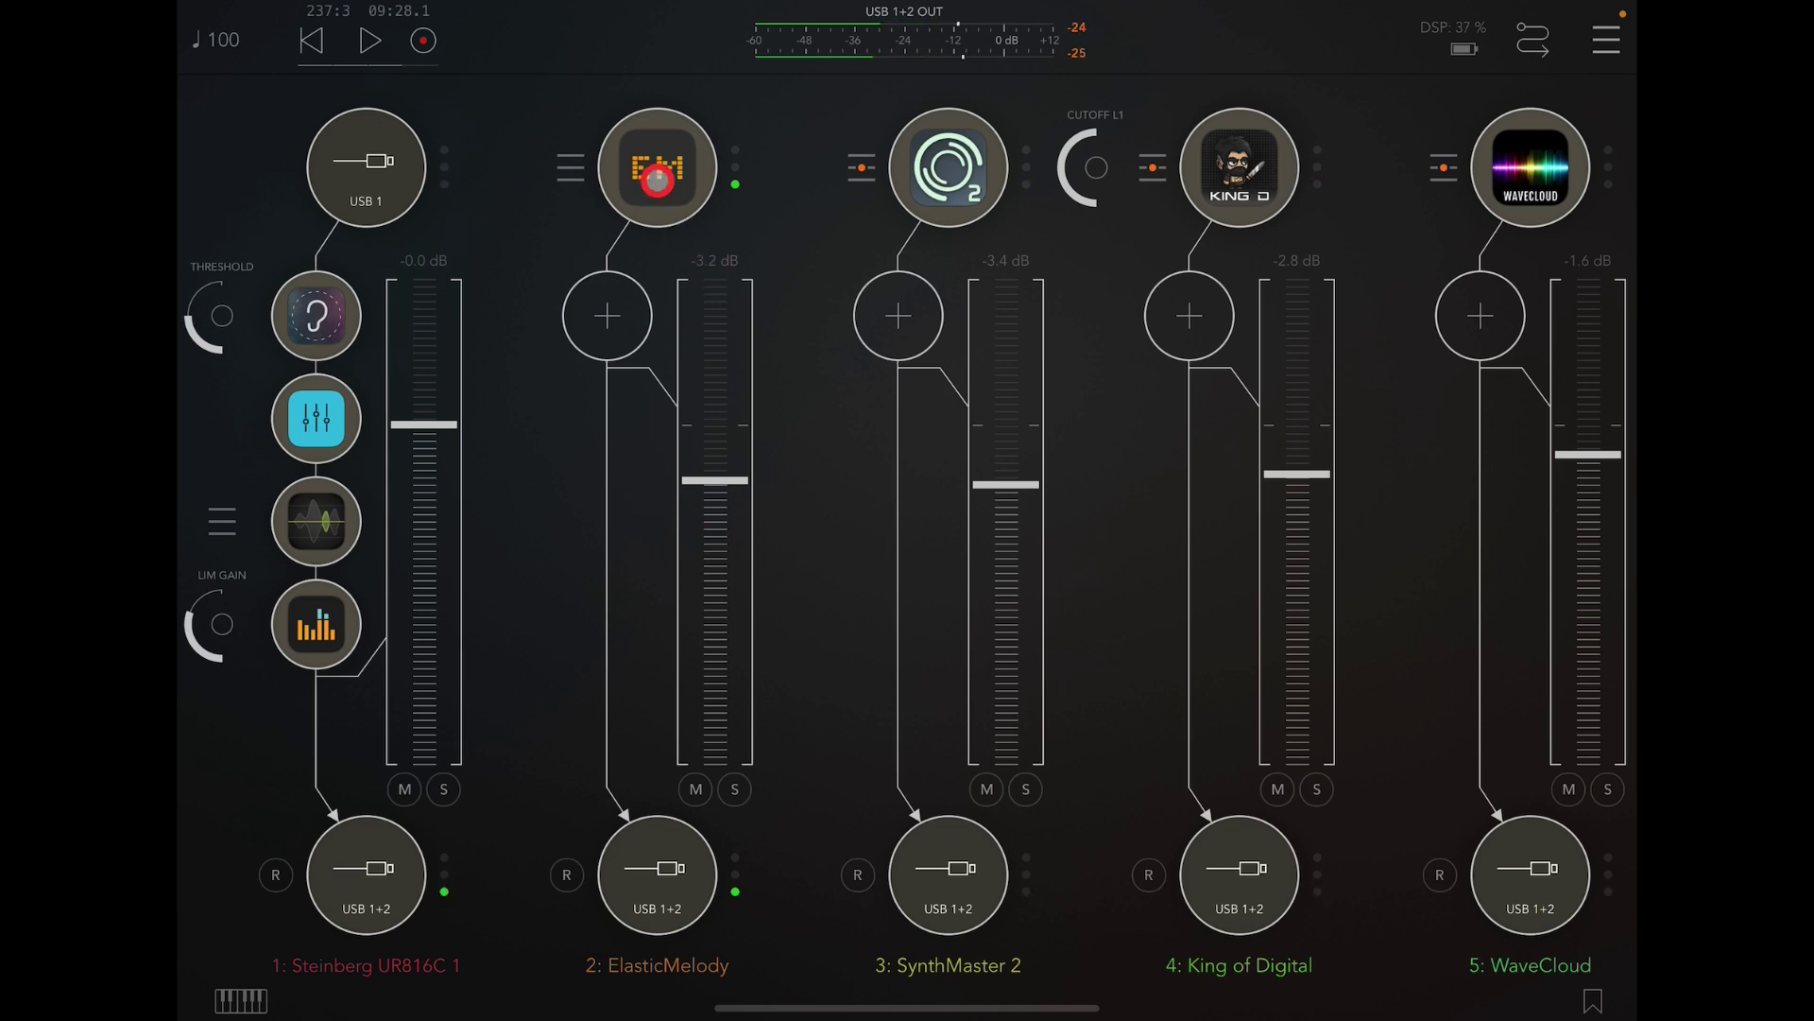
pyautogui.click(657, 179)
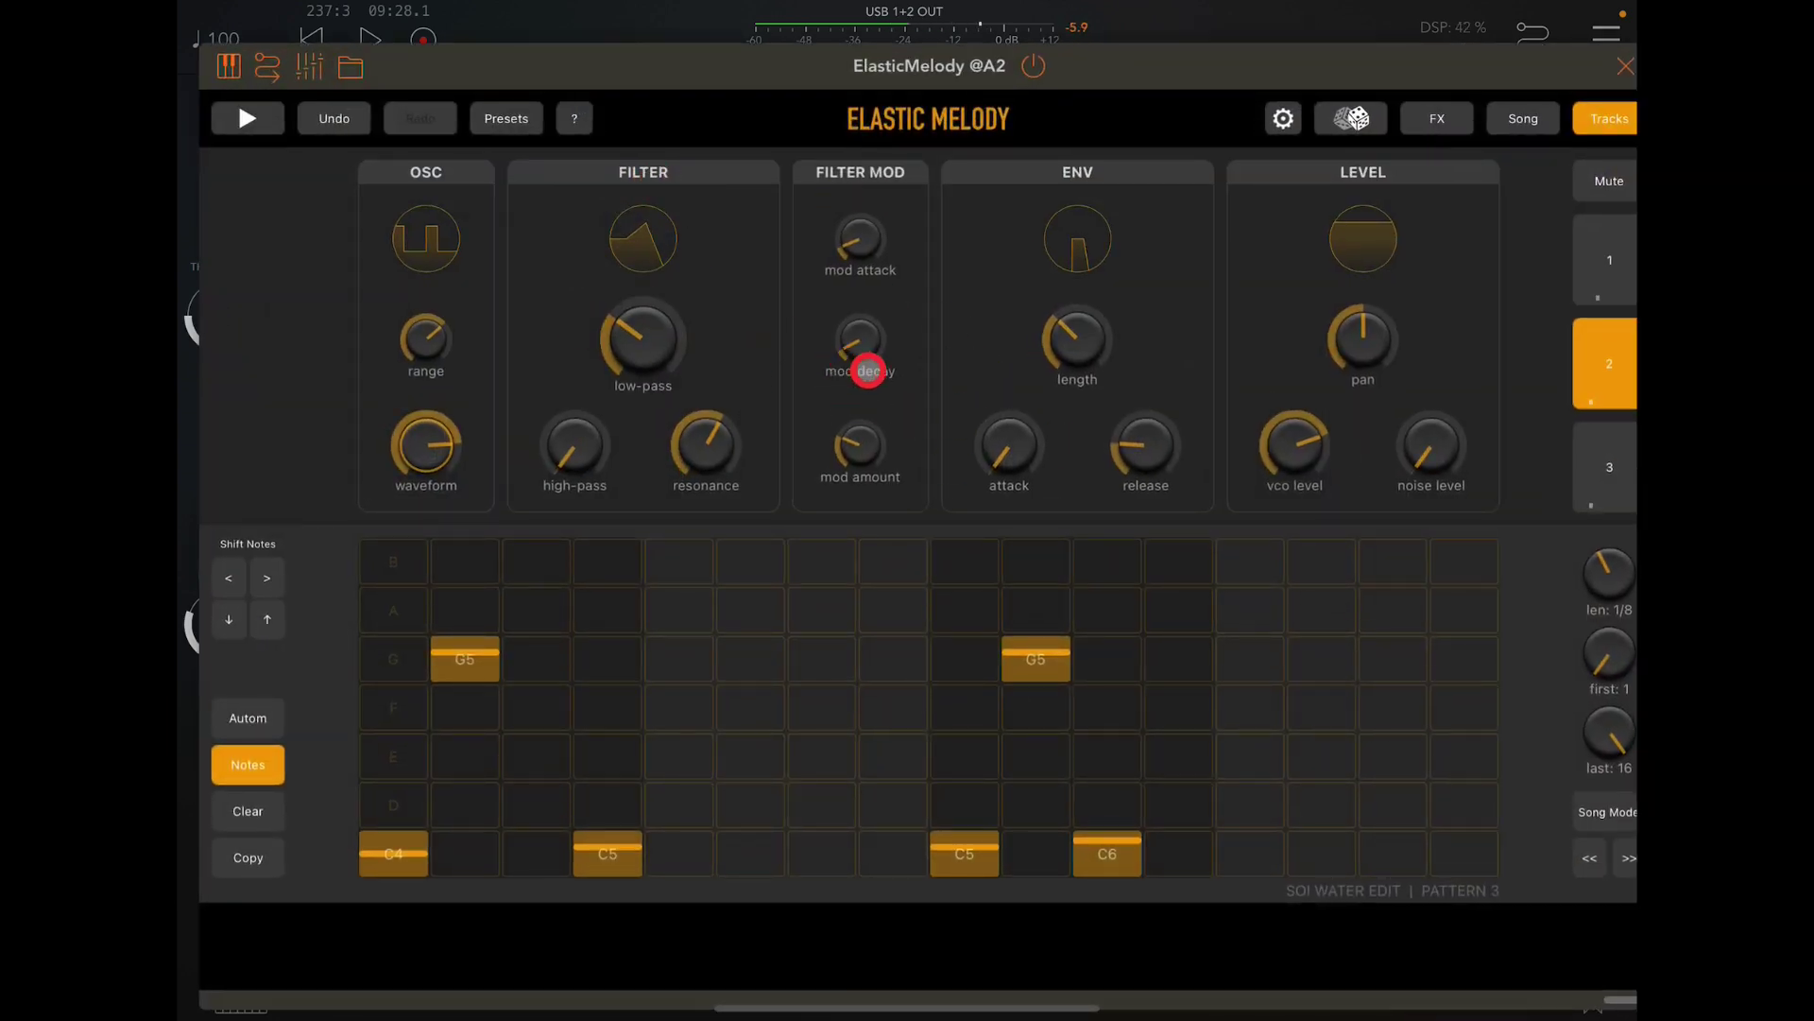
pyautogui.moveTo(1525, 77); pyautogui.dragTo(1392, 84)
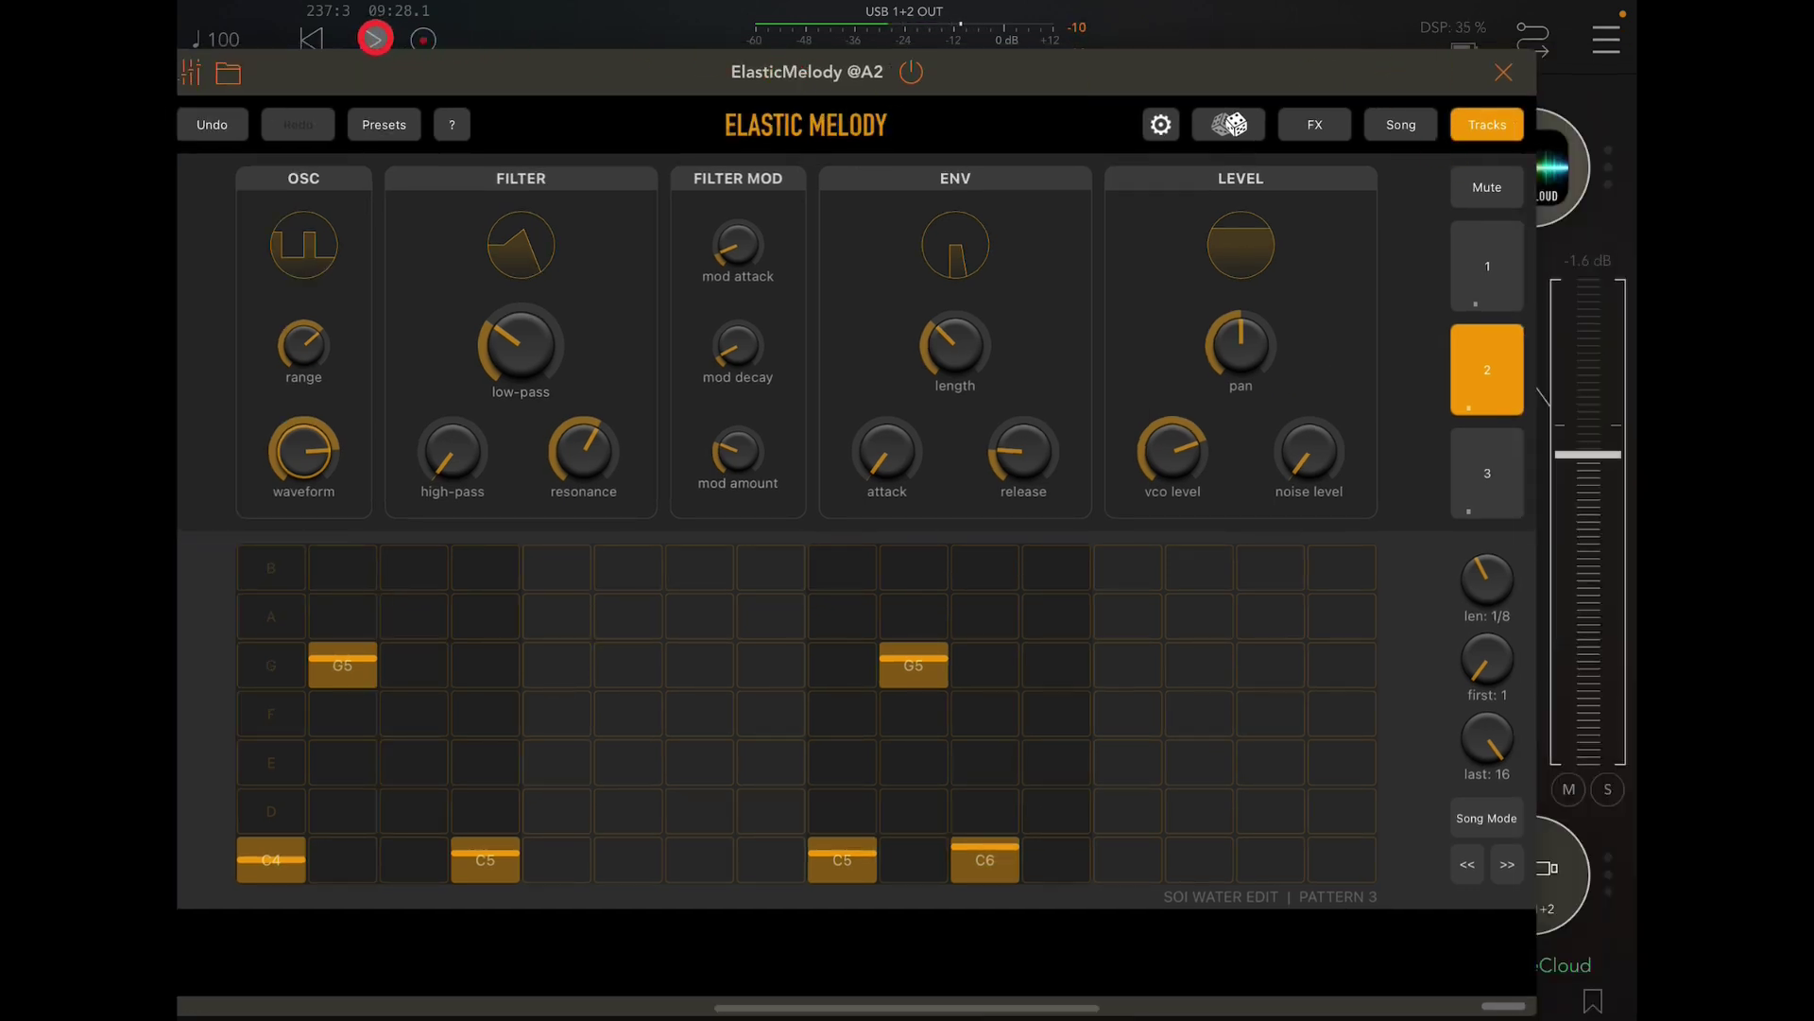
pyautogui.click(375, 39)
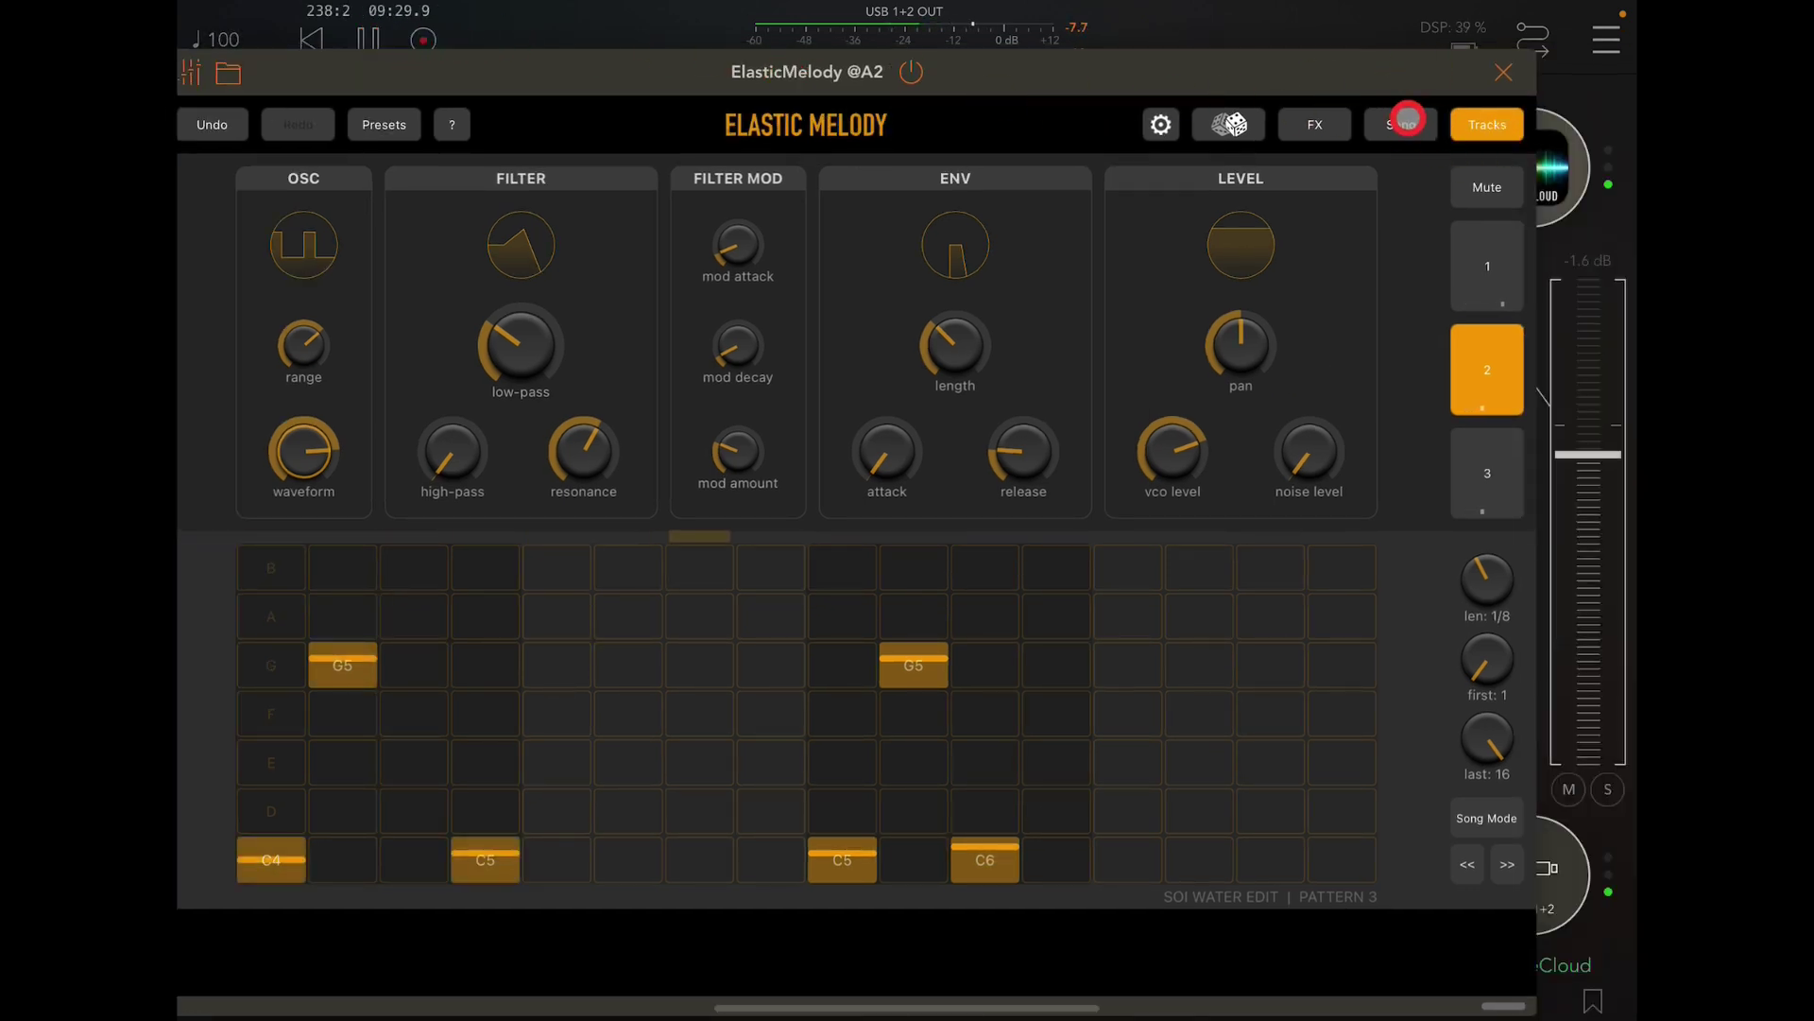
# - Switch ElasticMelody to the pattern and song arrangement view and select Pattern 2 for editing
pyautogui.click(1406, 120)
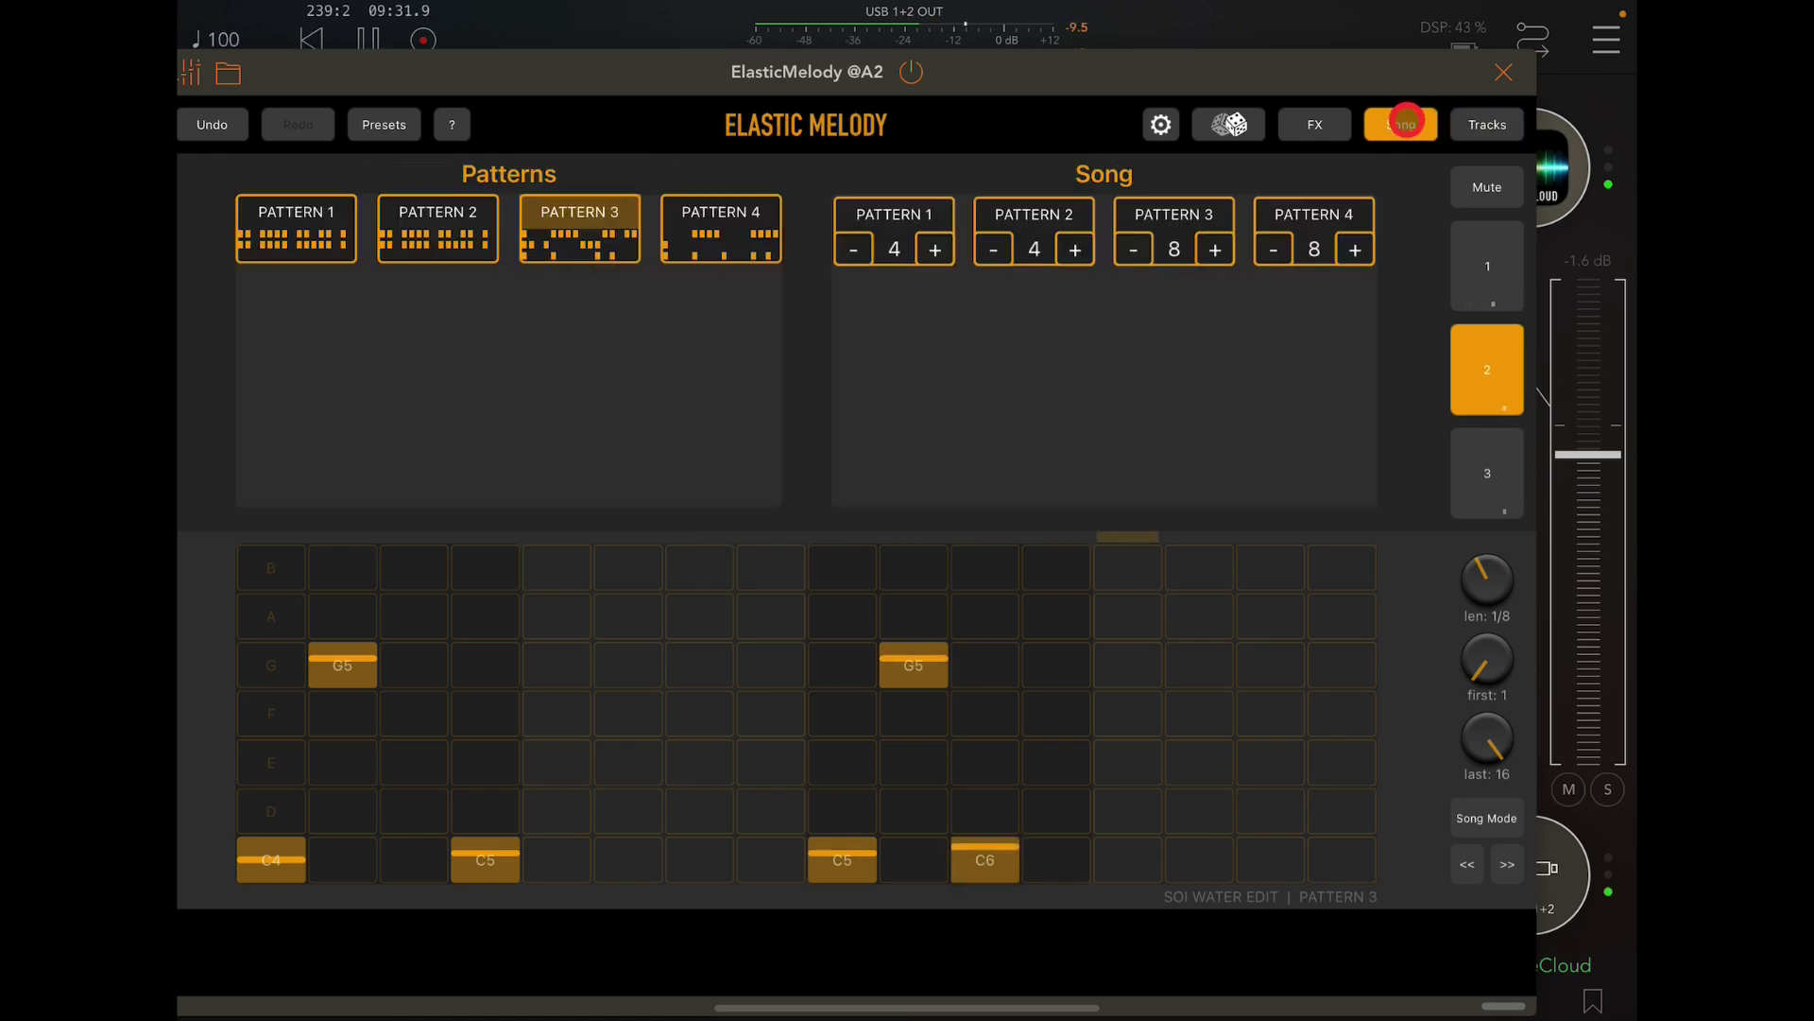
pyautogui.click(743, 244)
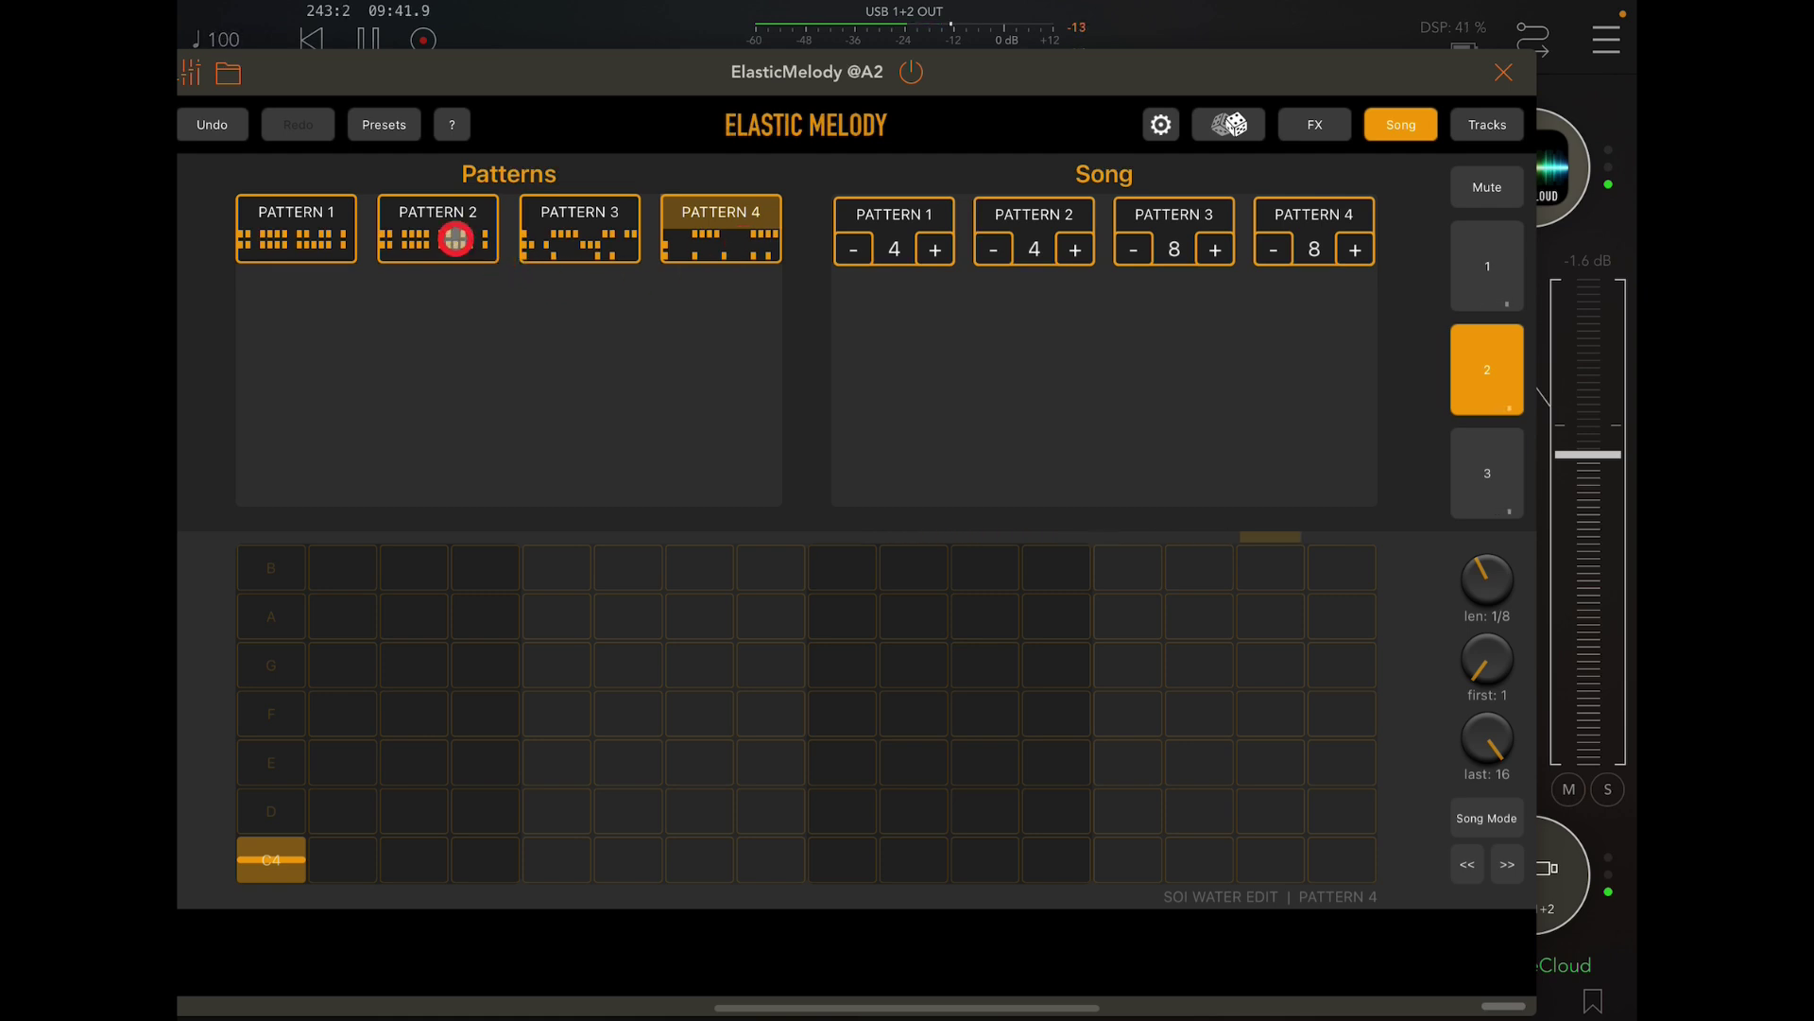
pyautogui.click(456, 238)
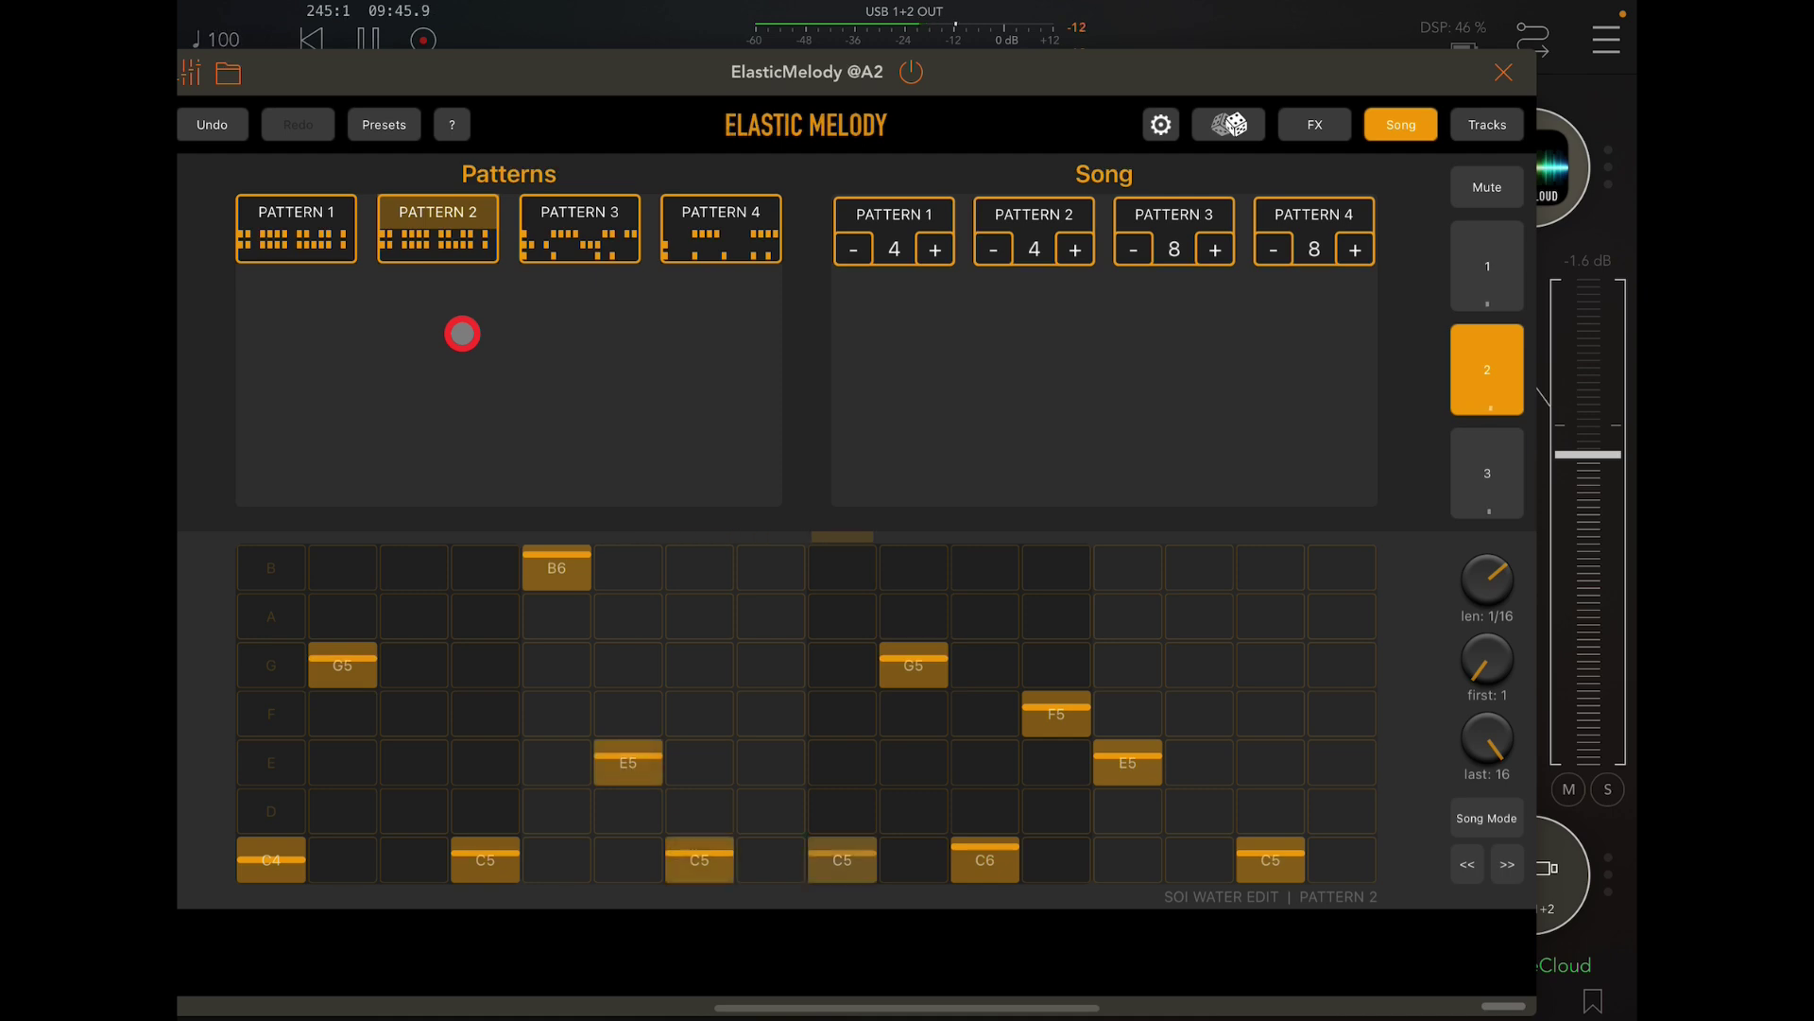
# - Enter Pattern 2's notes: D1 at steps 2, 4, 10, B1 at 3, G1 at 7, F1 at 9, A1 at 15
pyautogui.click(1191, 659)
pyautogui.click(1259, 624)
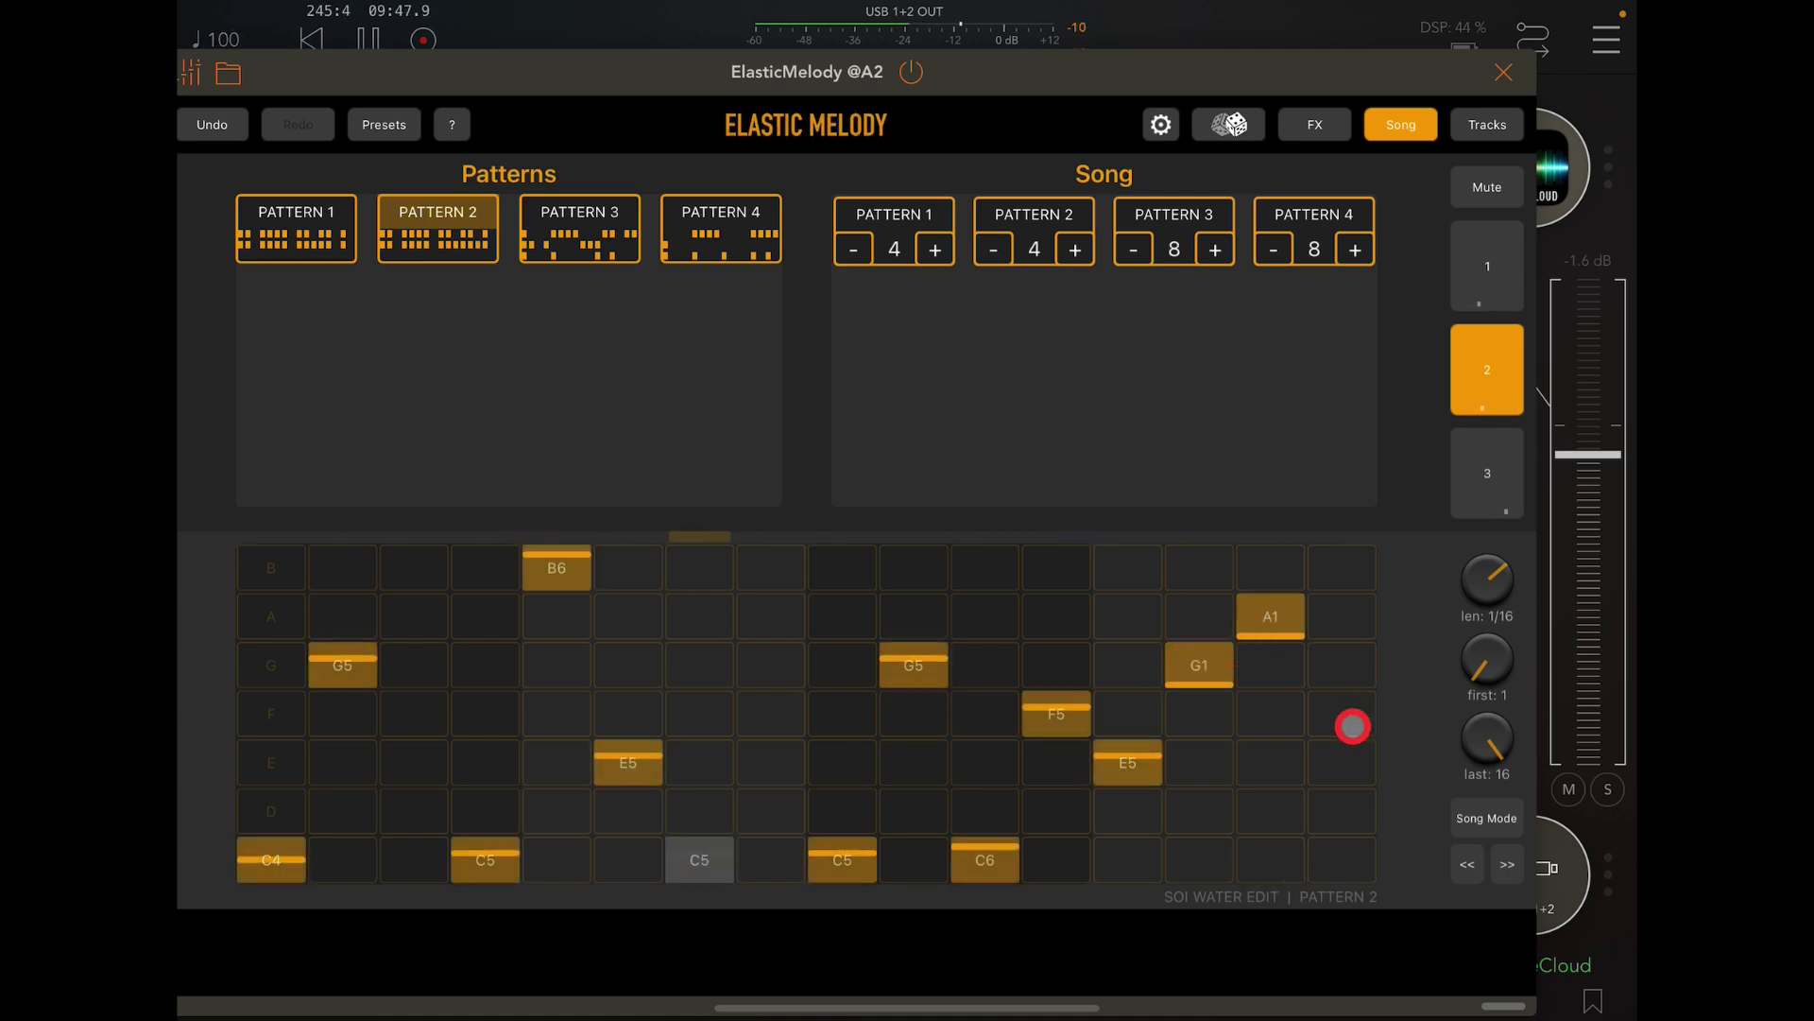
pyautogui.click(415, 761)
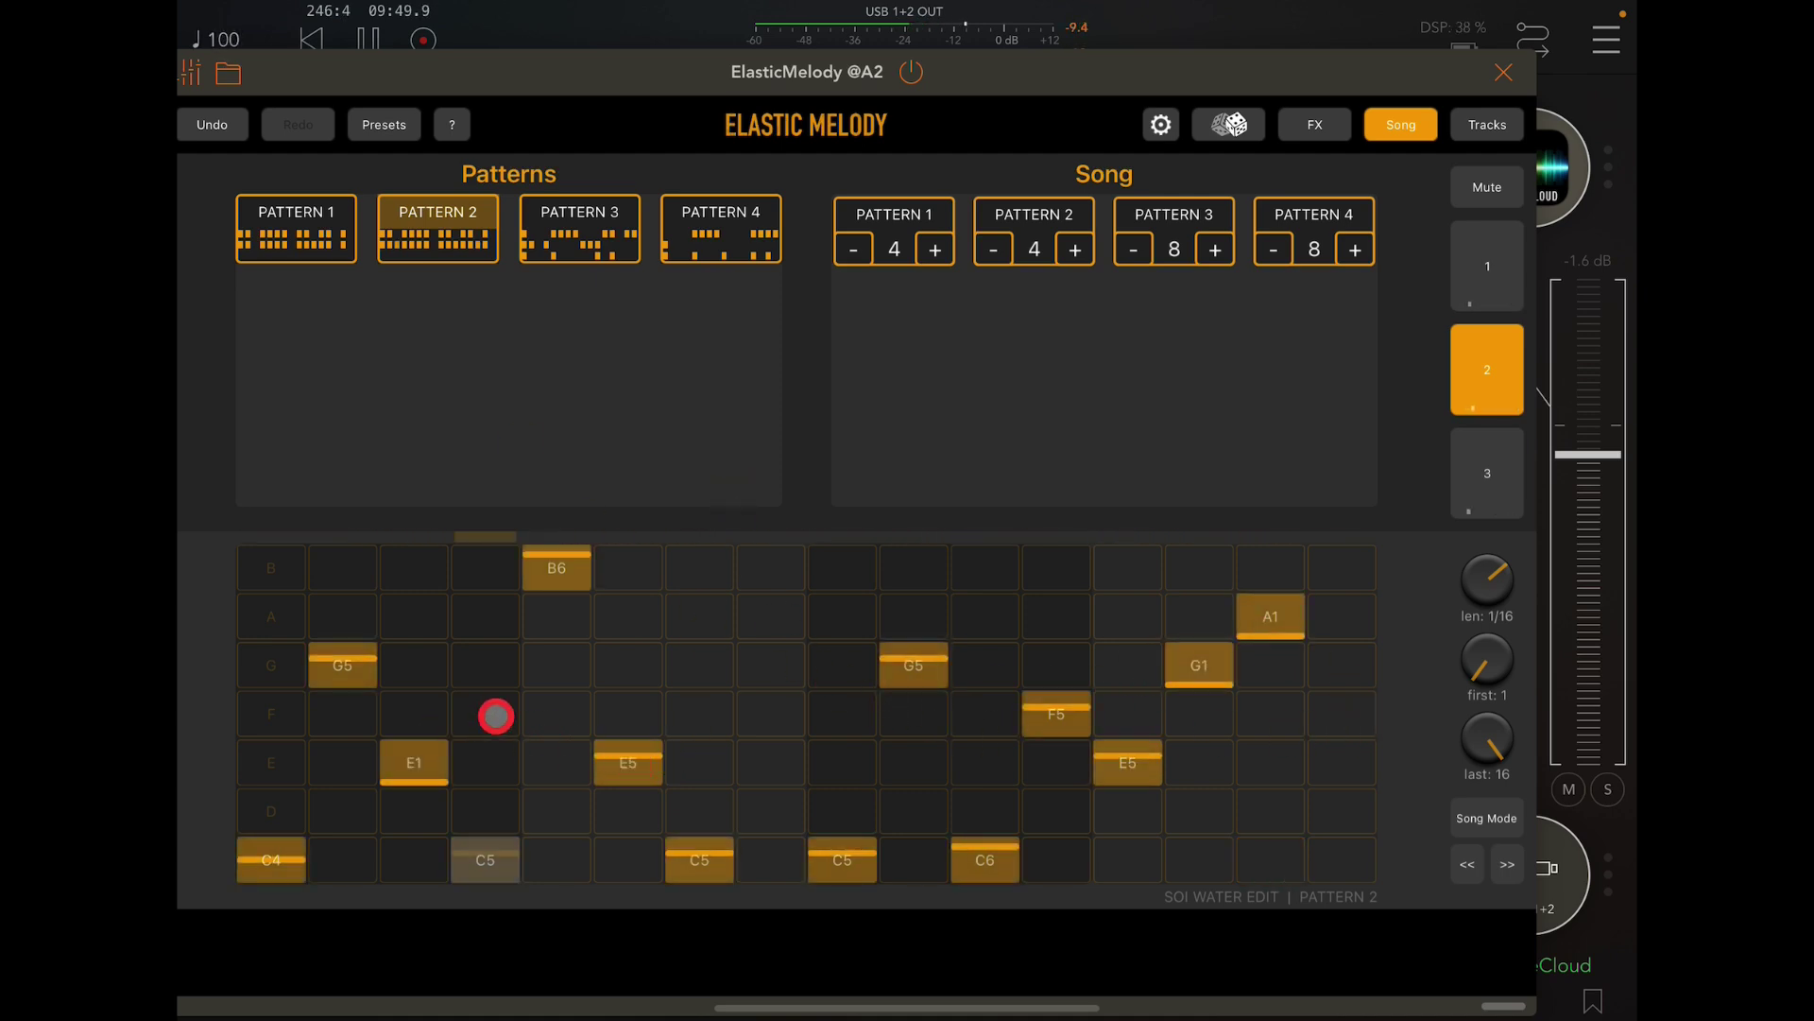
pyautogui.click(490, 716)
pyautogui.click(671, 665)
pyautogui.click(885, 801)
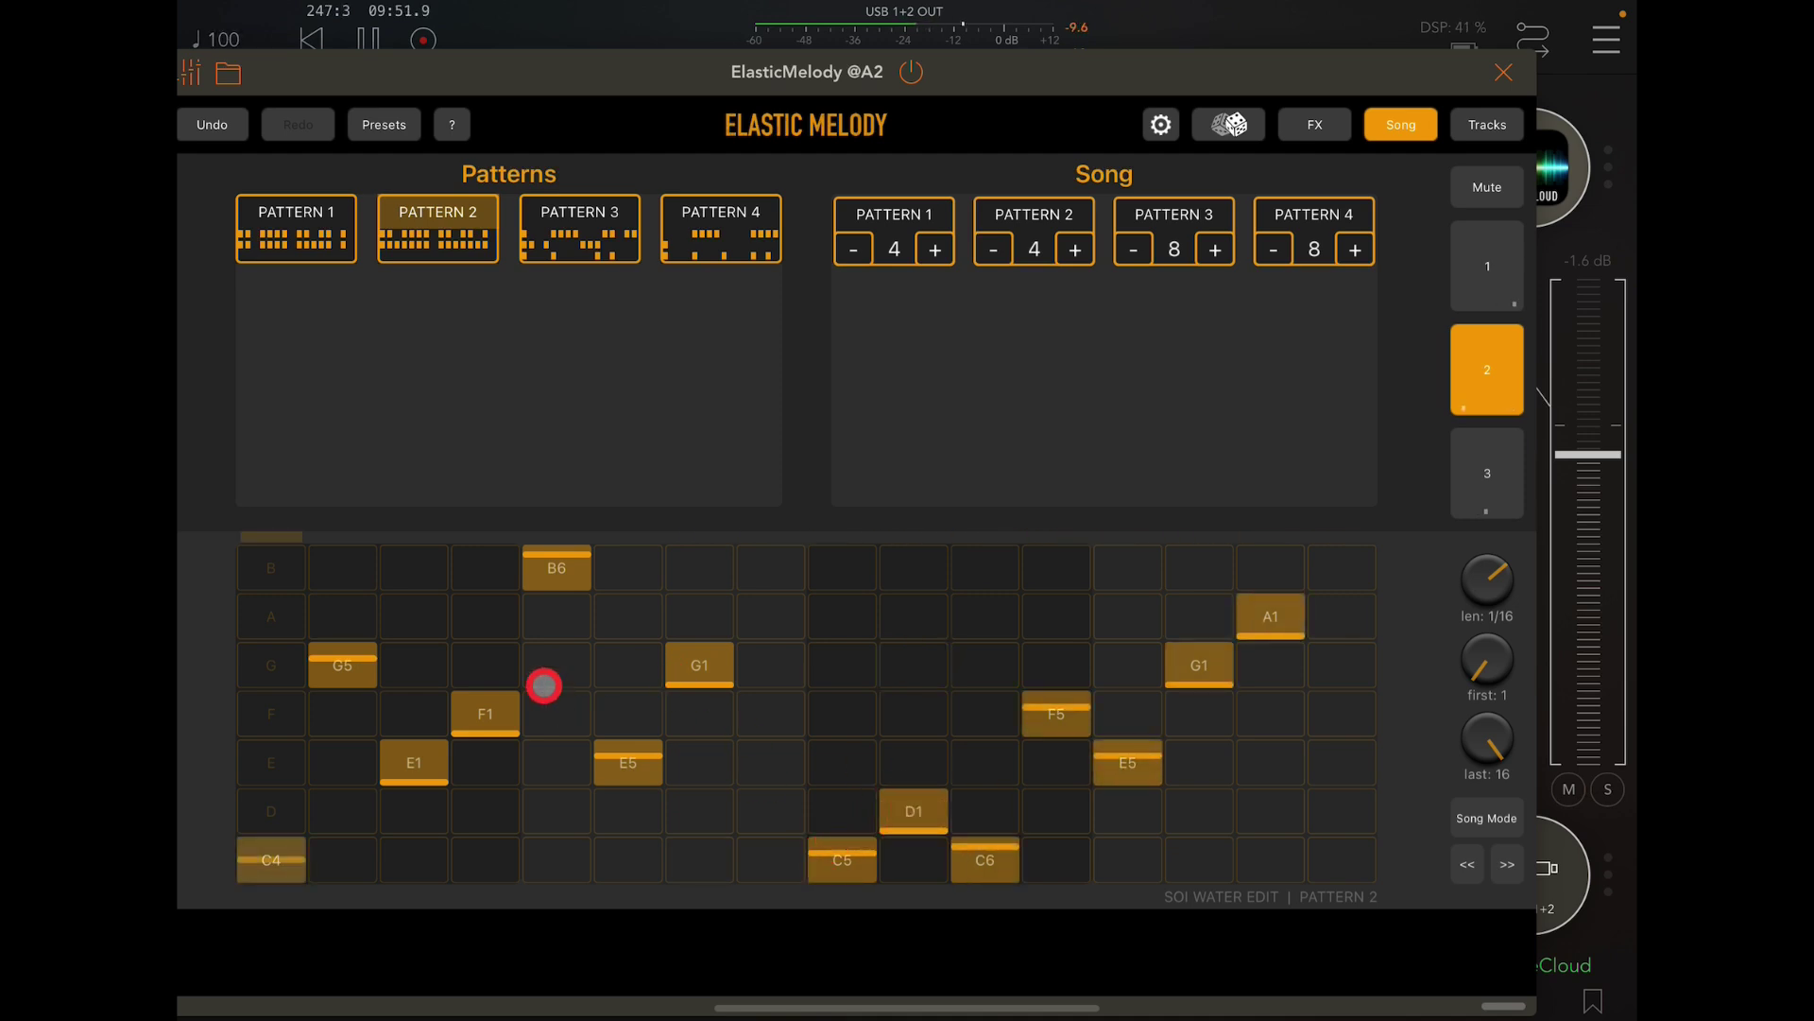
pyautogui.click(401, 575)
pyautogui.click(352, 810)
pyautogui.click(485, 811)
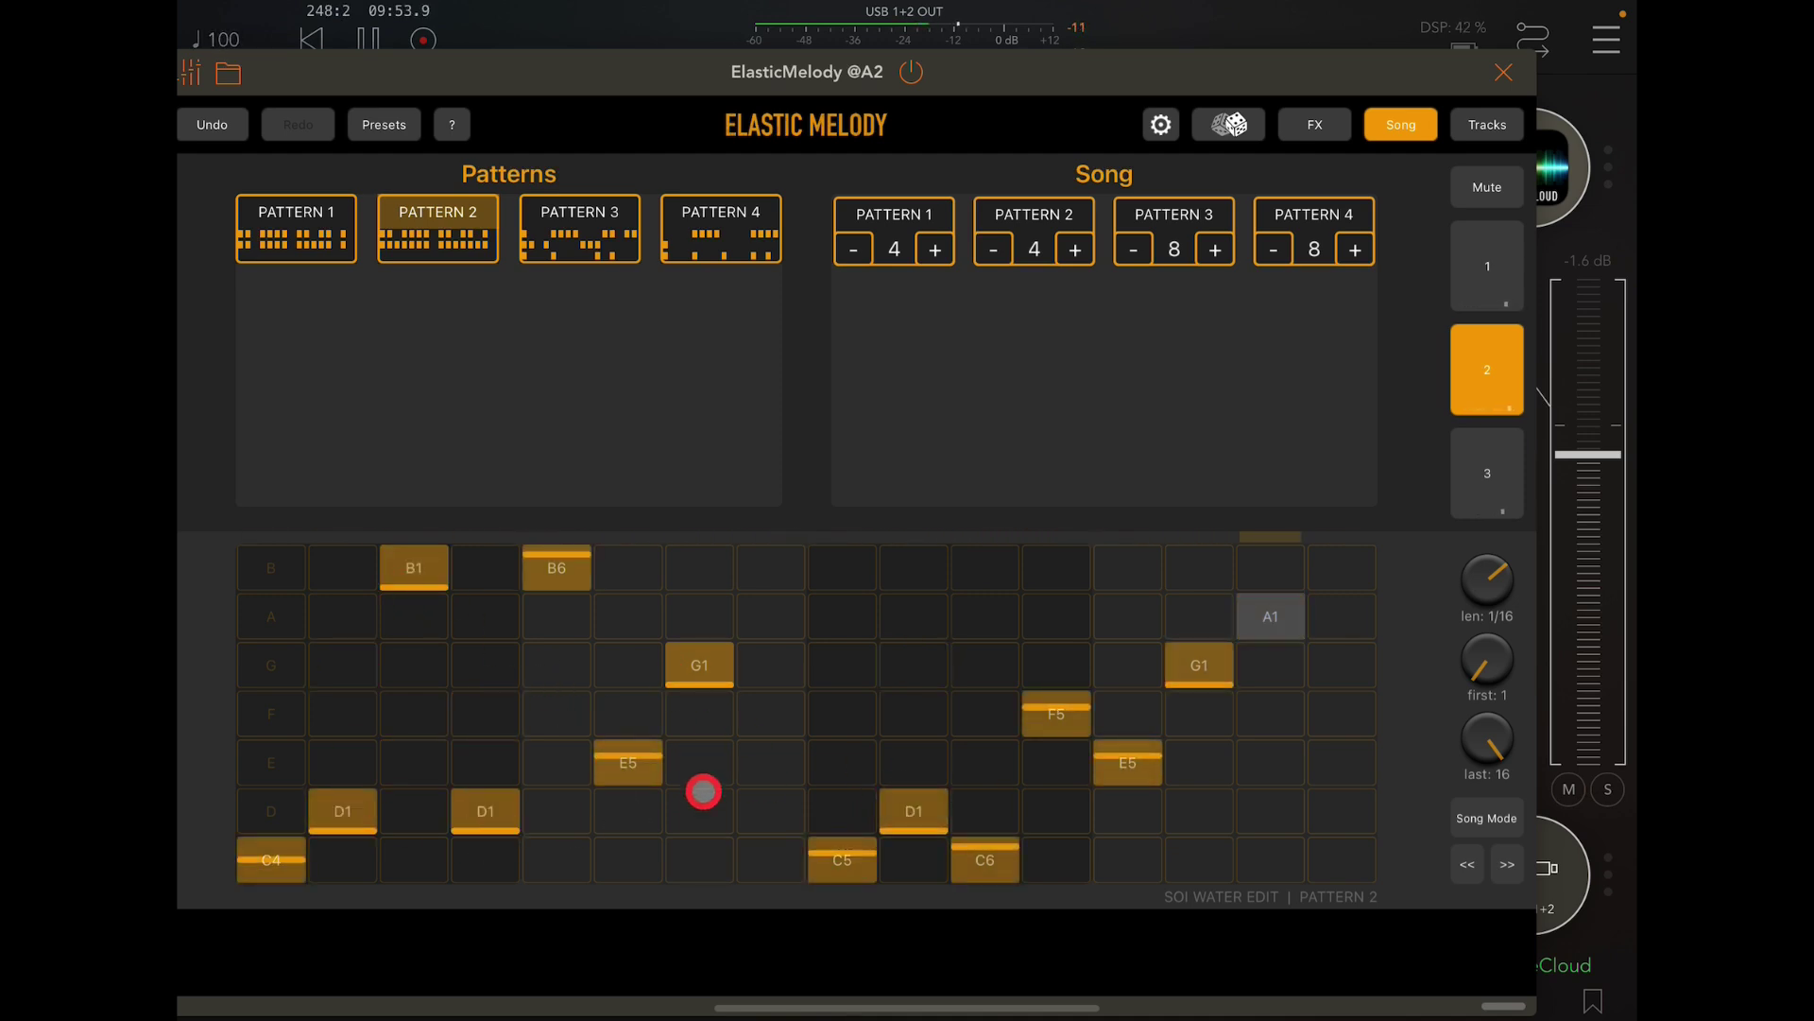
pyautogui.click(842, 715)
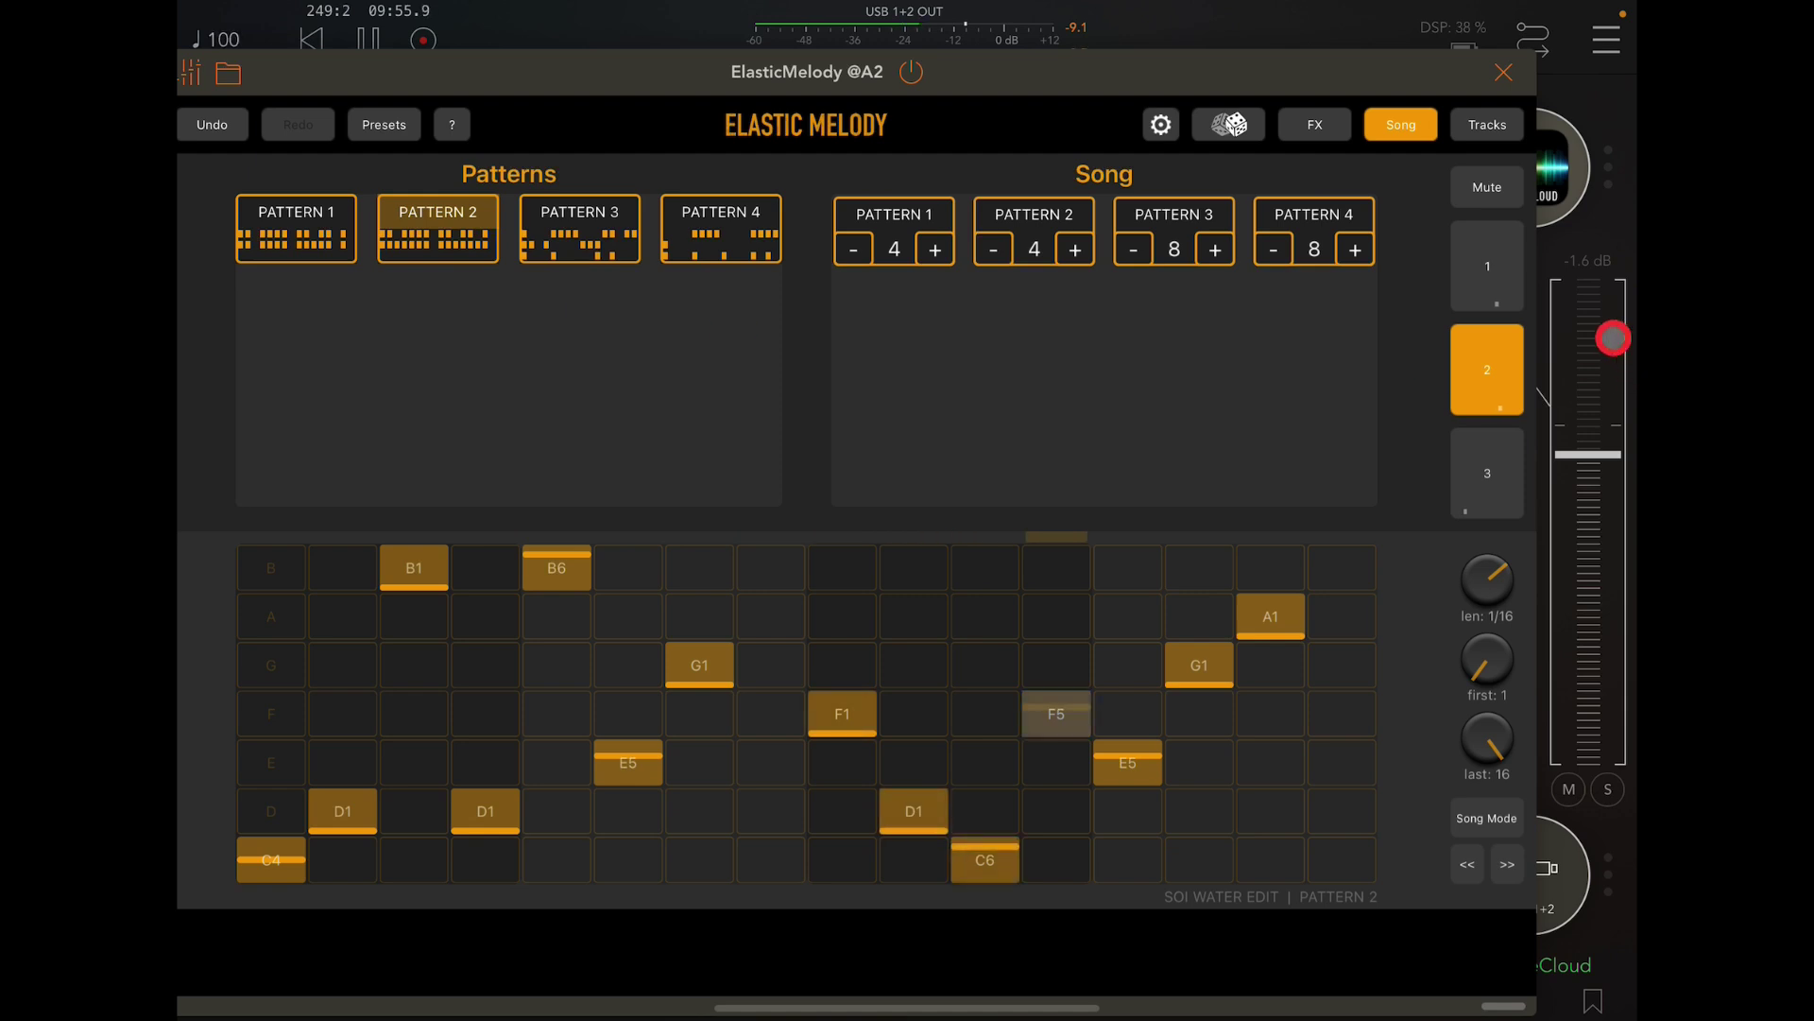
# - On track 1, add F1 at steps 3 and 14, D1 at 5, 10, 12, G1 at 6, A1 at 15–16
pyautogui.click(1502, 269)
pyautogui.click(614, 666)
pyautogui.click(408, 719)
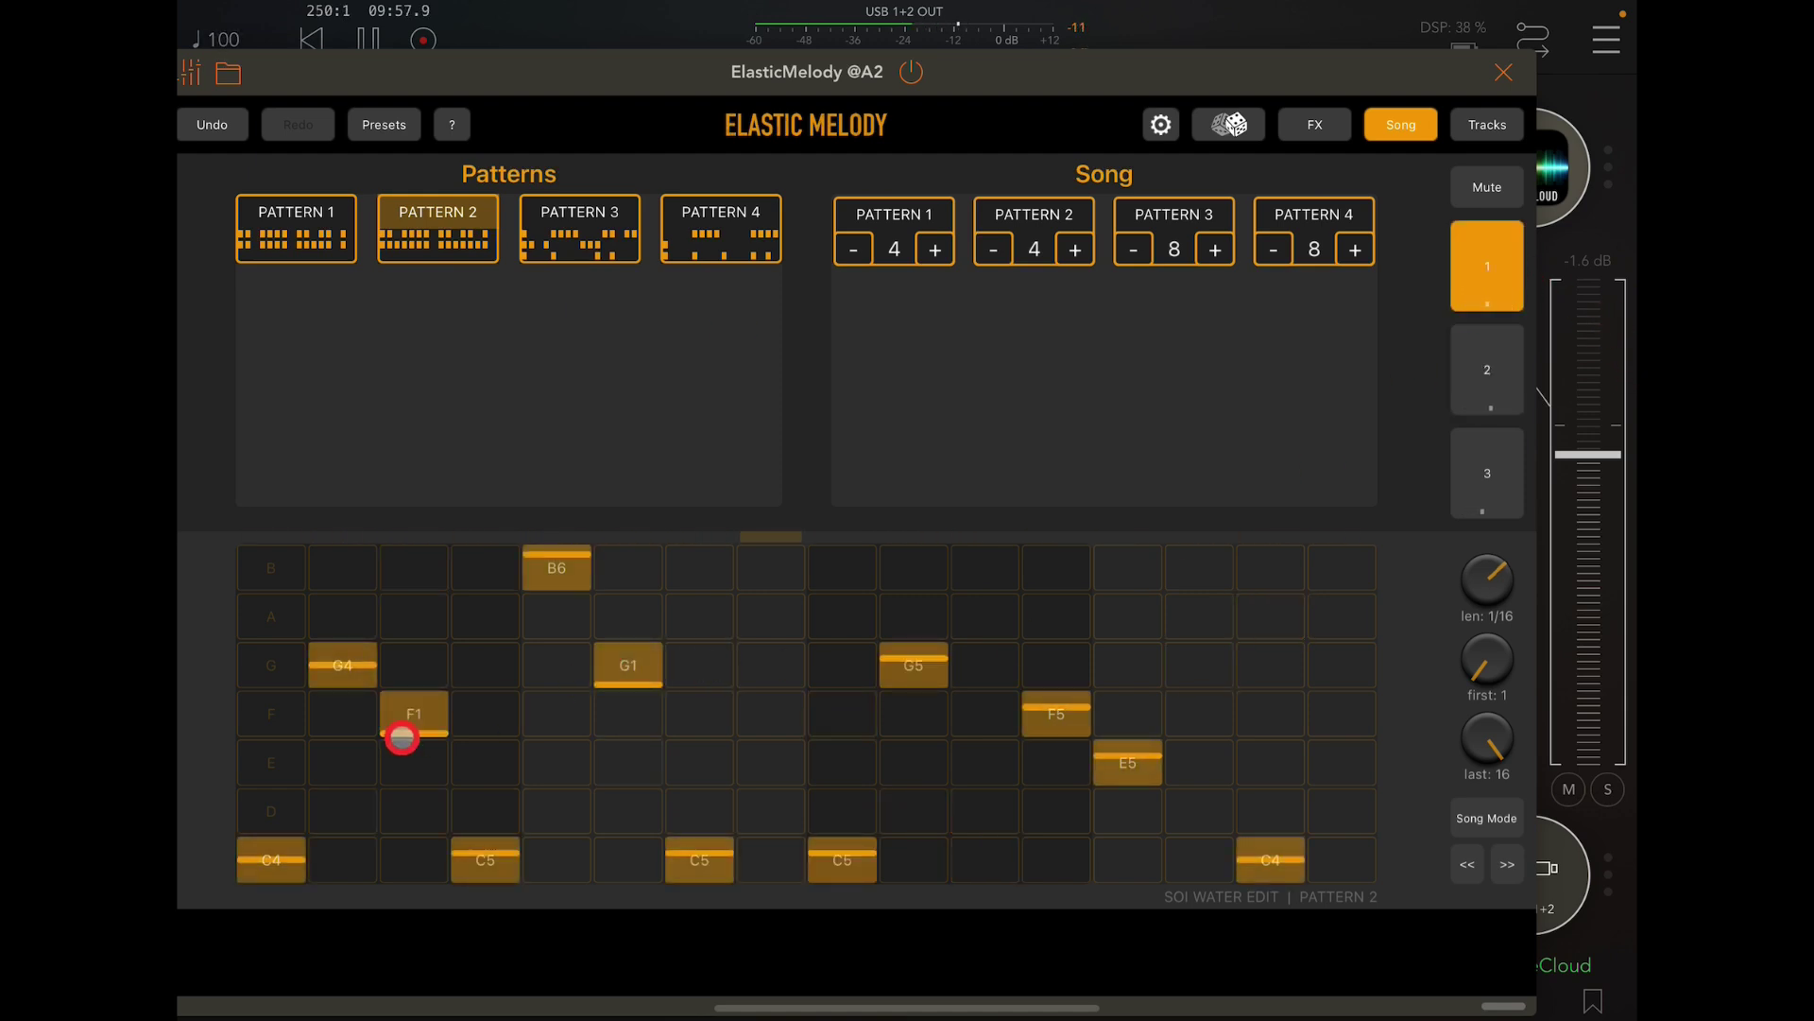
pyautogui.click(557, 811)
pyautogui.click(914, 811)
pyautogui.click(1057, 664)
pyautogui.click(1257, 616)
pyautogui.click(1333, 609)
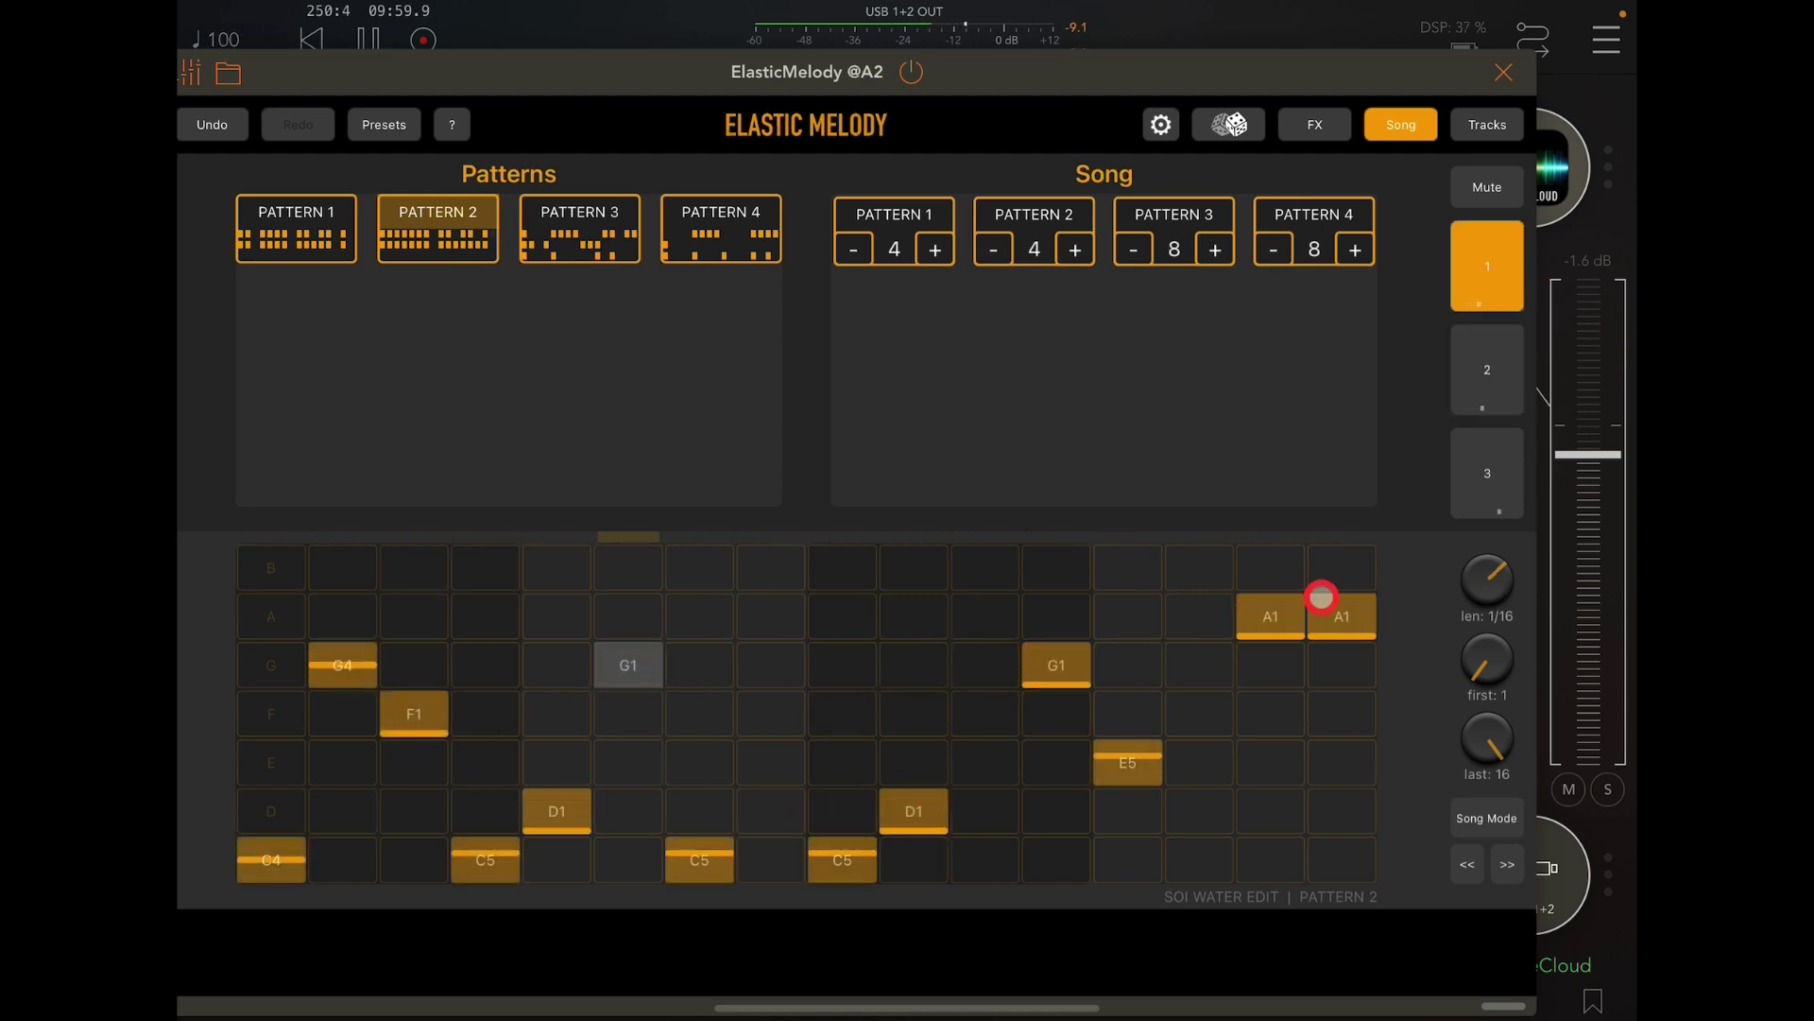
pyautogui.click(1057, 811)
pyautogui.click(1199, 718)
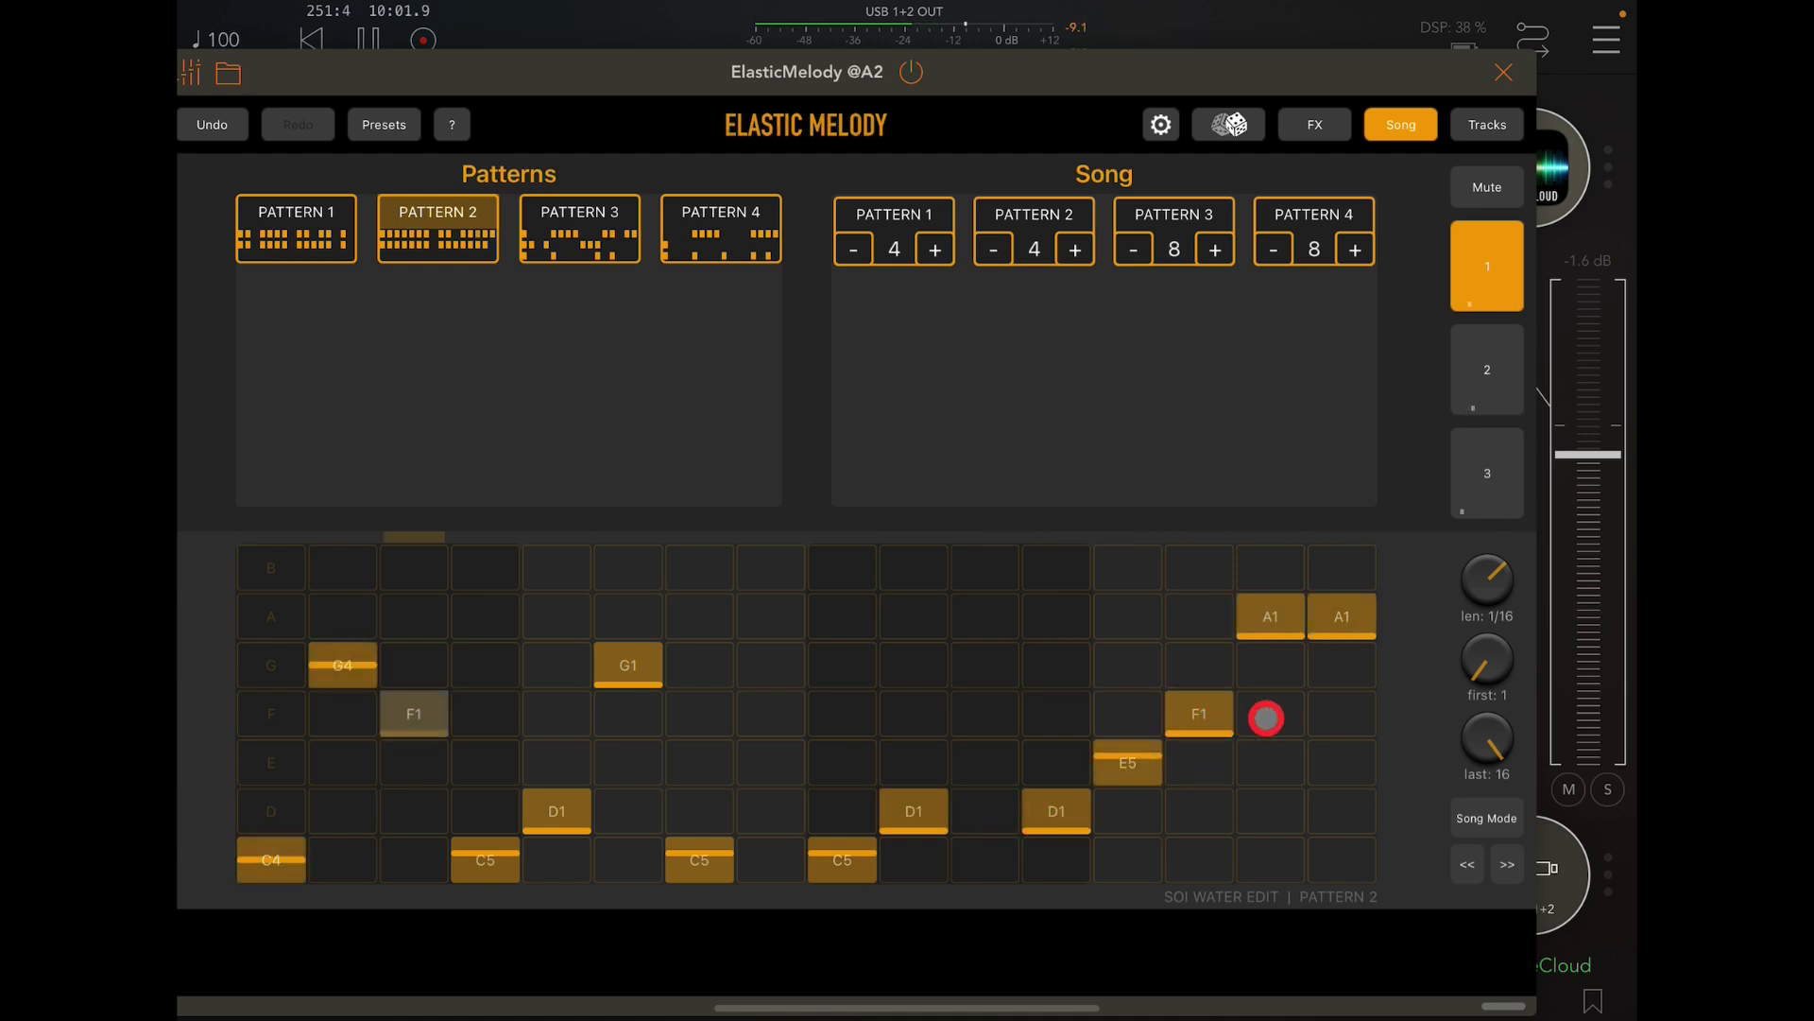
# - Raise note octaves: step 14 to octave 5, column 12 to D2, column 10 to D4, column 3 to F3
pyautogui.moveTo(1184, 684)
pyautogui.mouseDown()
pyautogui.moveTo(1171, 494)
pyautogui.moveTo(1174, 531)
pyautogui.mouseUp()
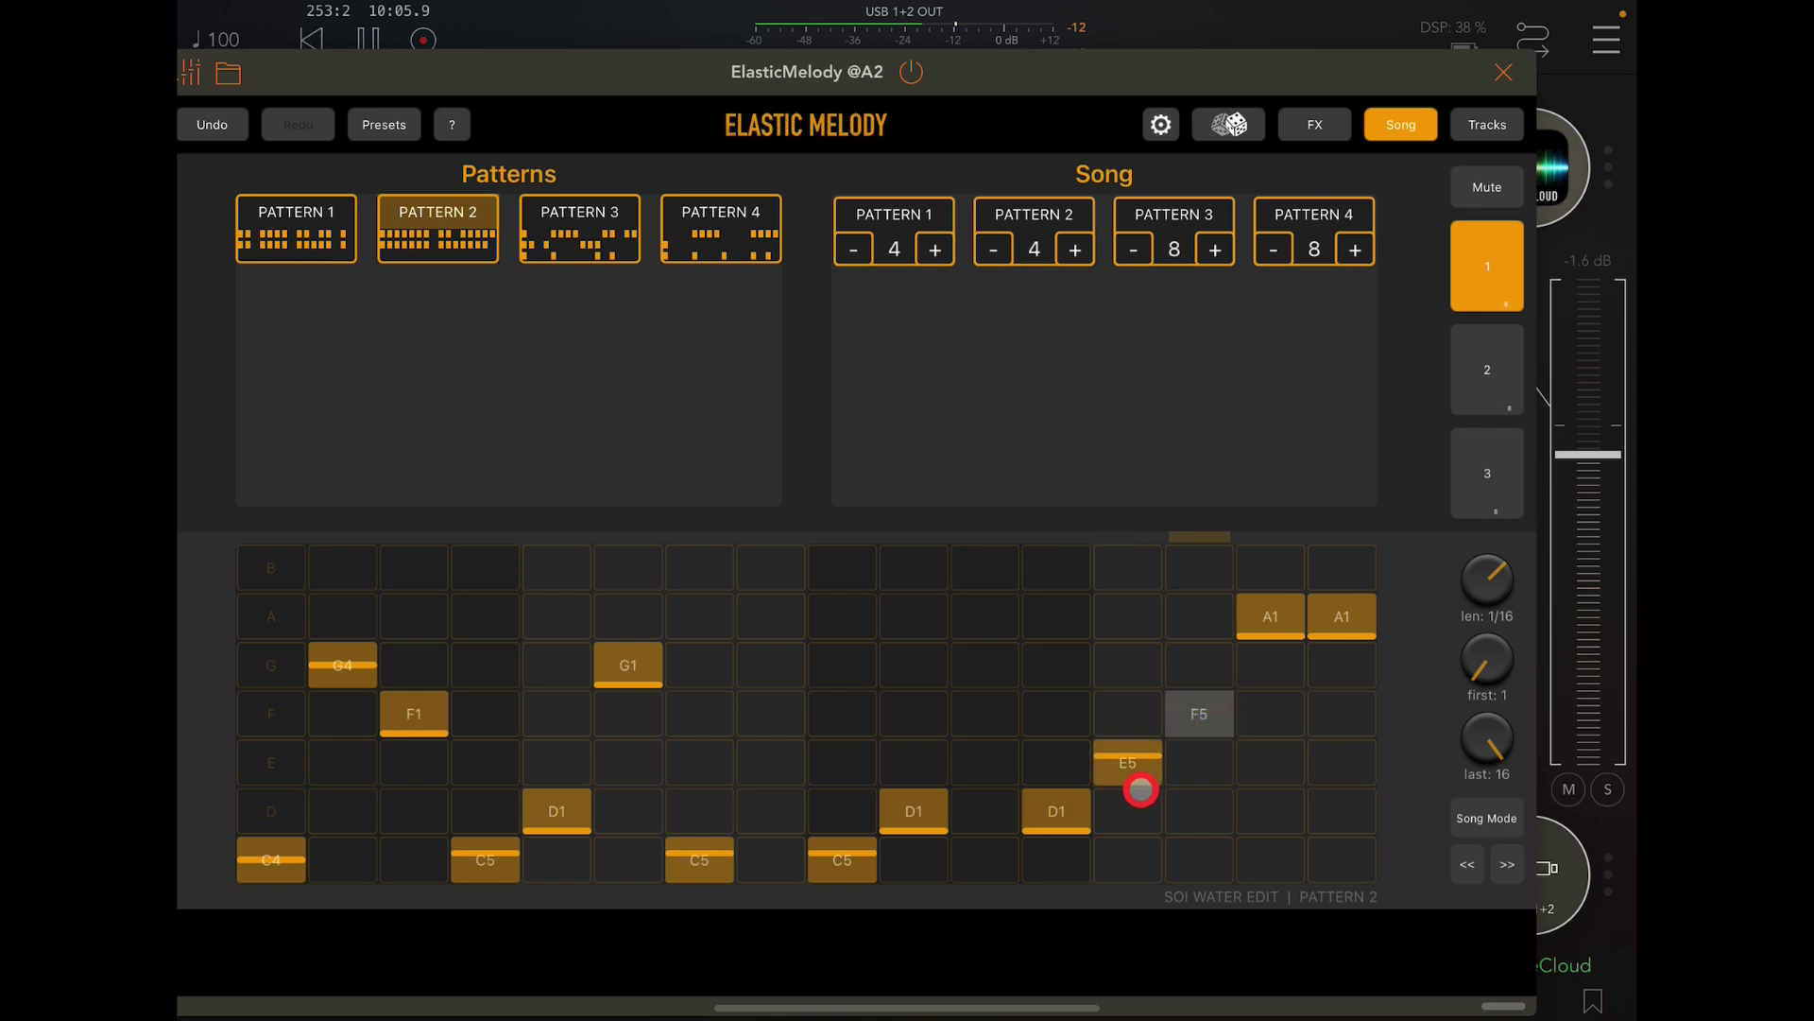
pyautogui.moveTo(1049, 802); pyautogui.dragTo(1044, 740)
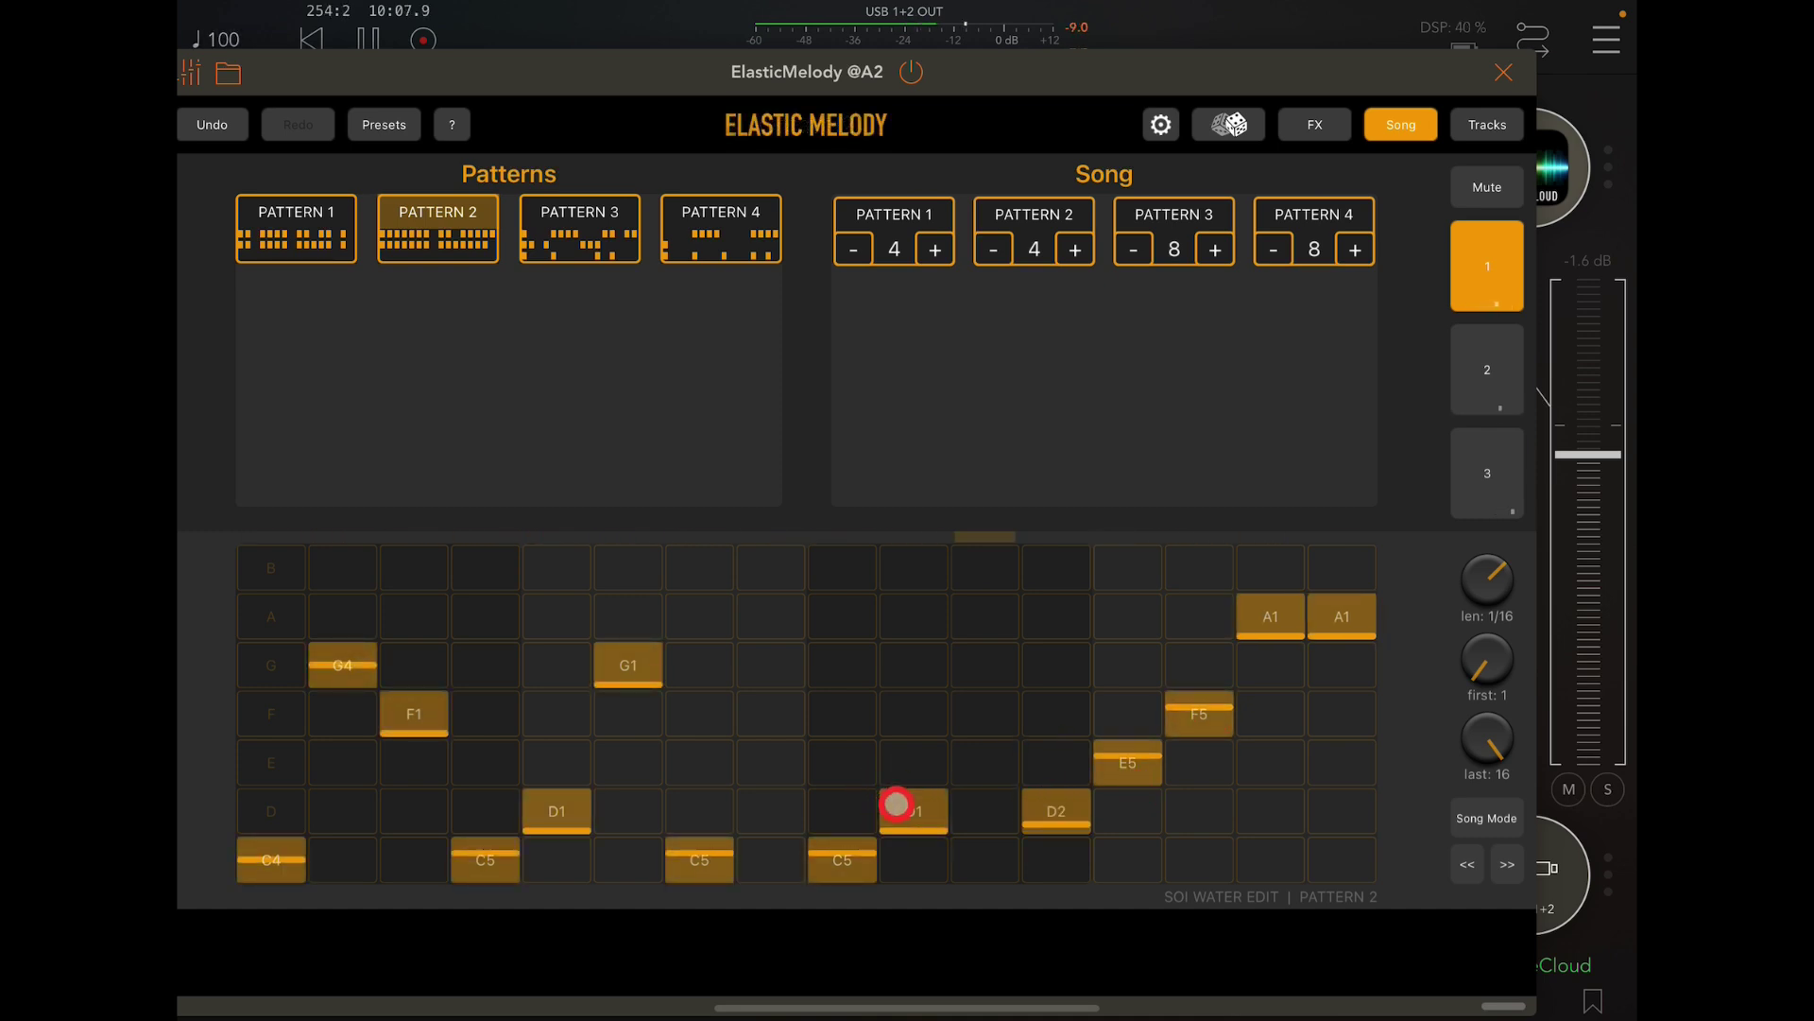
pyautogui.moveTo(907, 806); pyautogui.dragTo(907, 676)
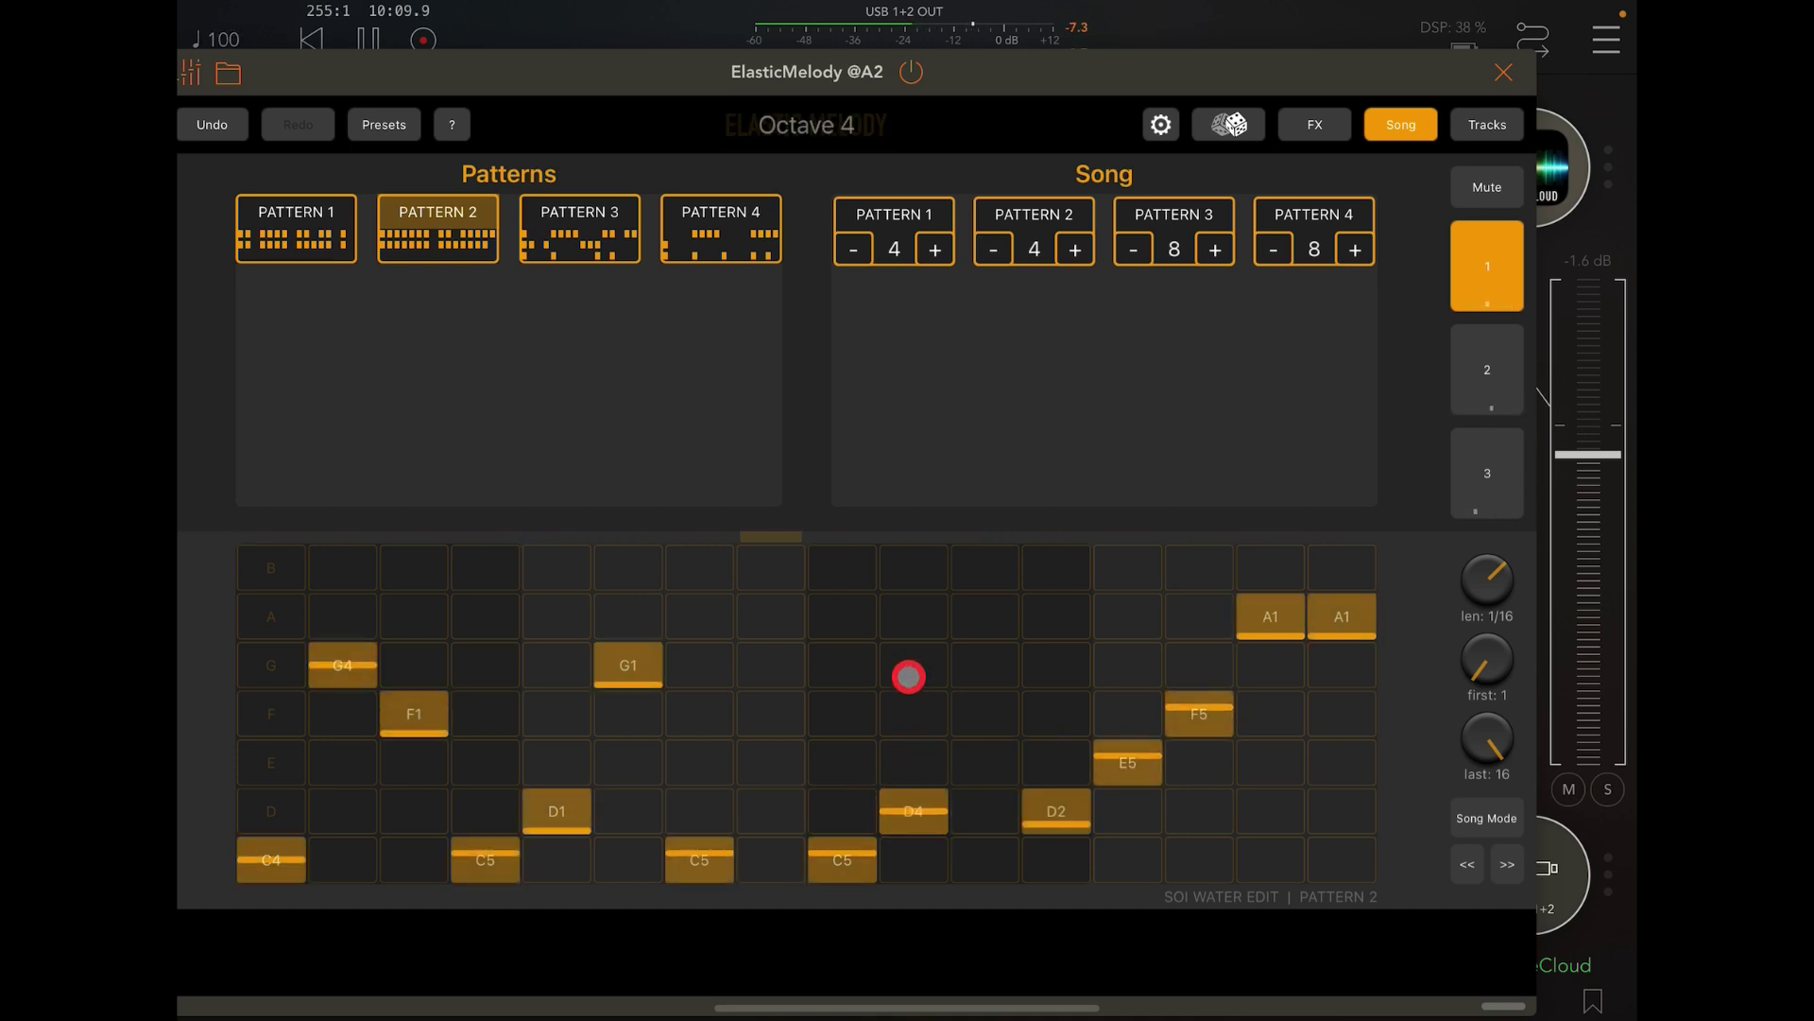
pyautogui.moveTo(403, 729); pyautogui.dragTo(417, 620)
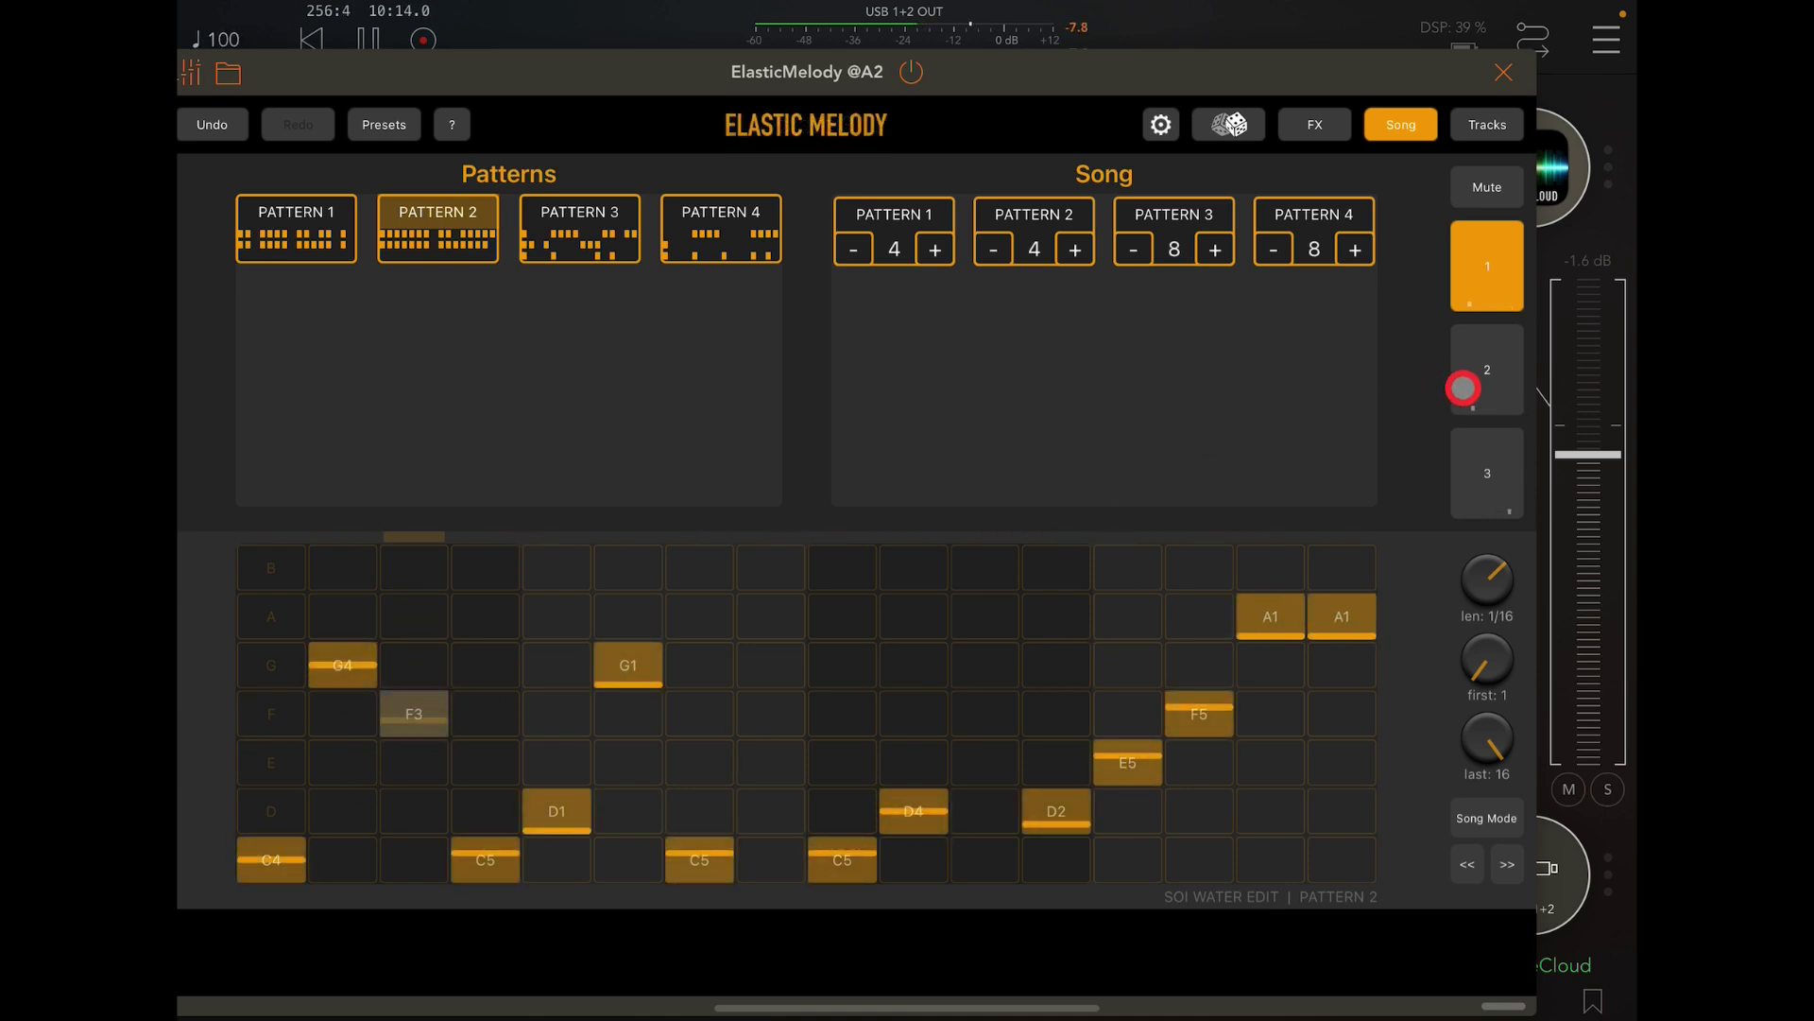
# - On track 3, write F4, G5, A4, G4 and G4 notes in columns 2, 6, 12, 15 and 16
pyautogui.click(1482, 470)
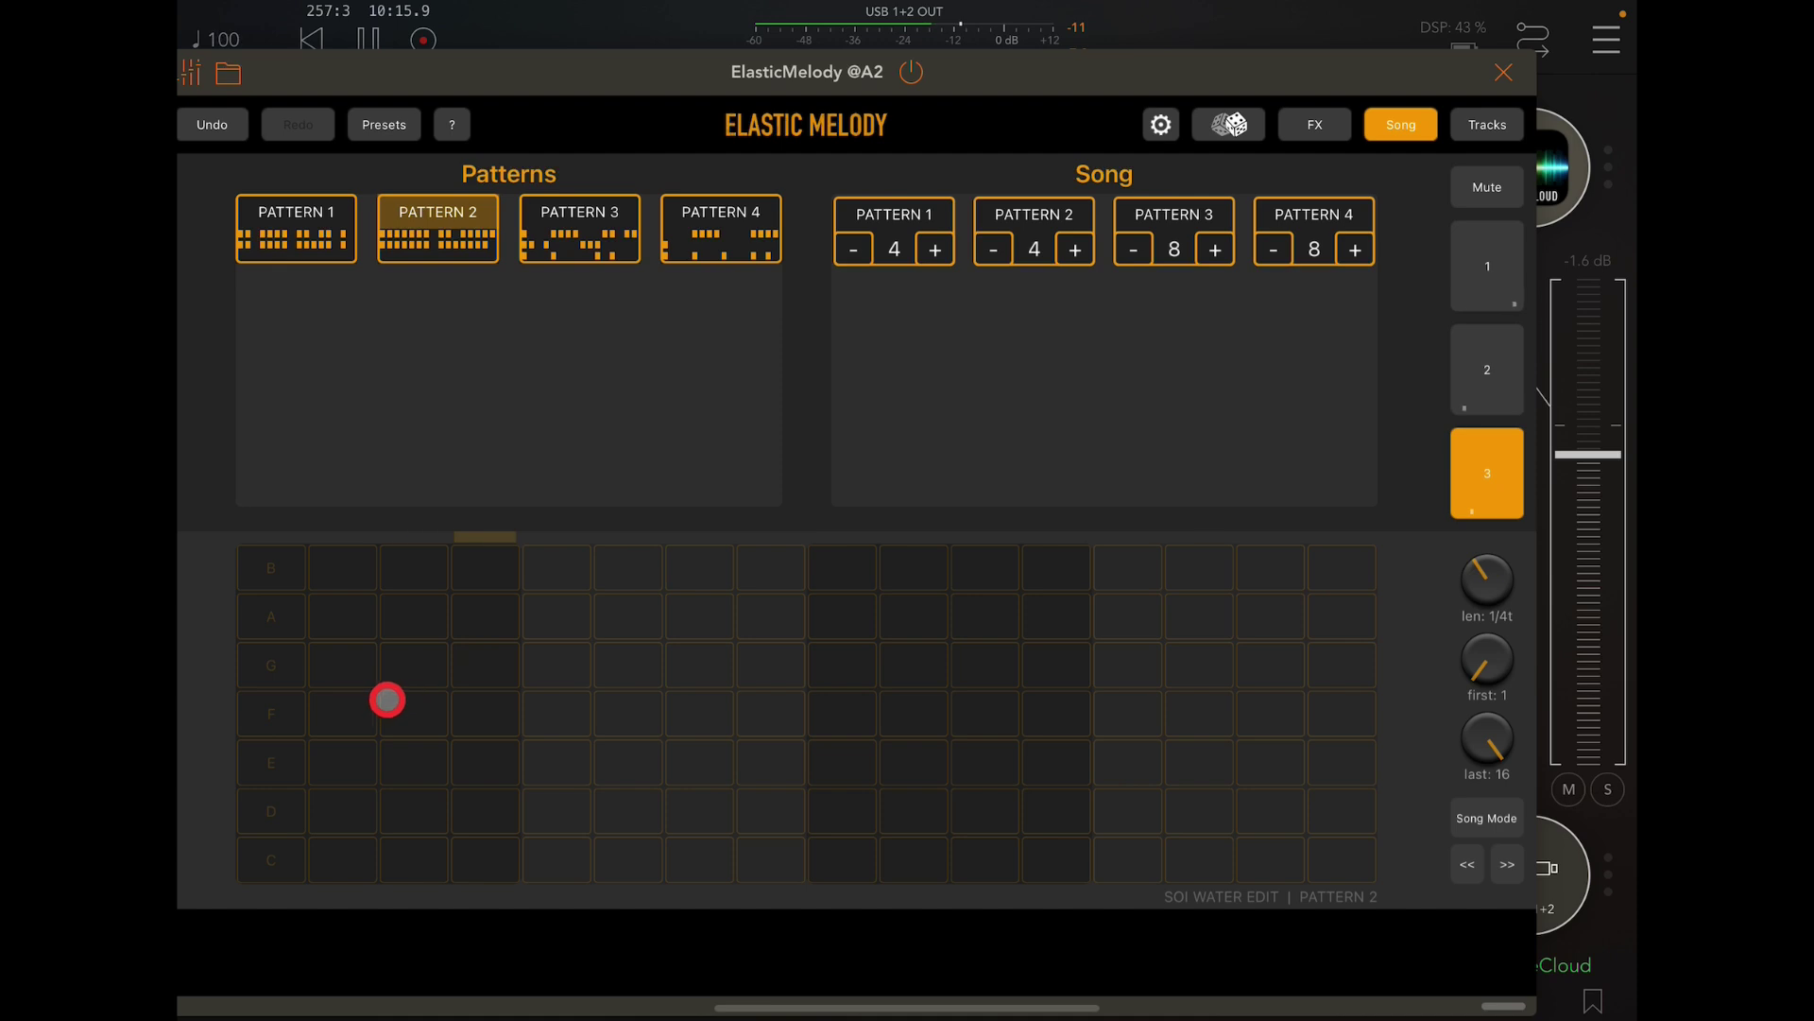
pyautogui.click(353, 699)
pyautogui.click(629, 665)
pyautogui.click(1057, 616)
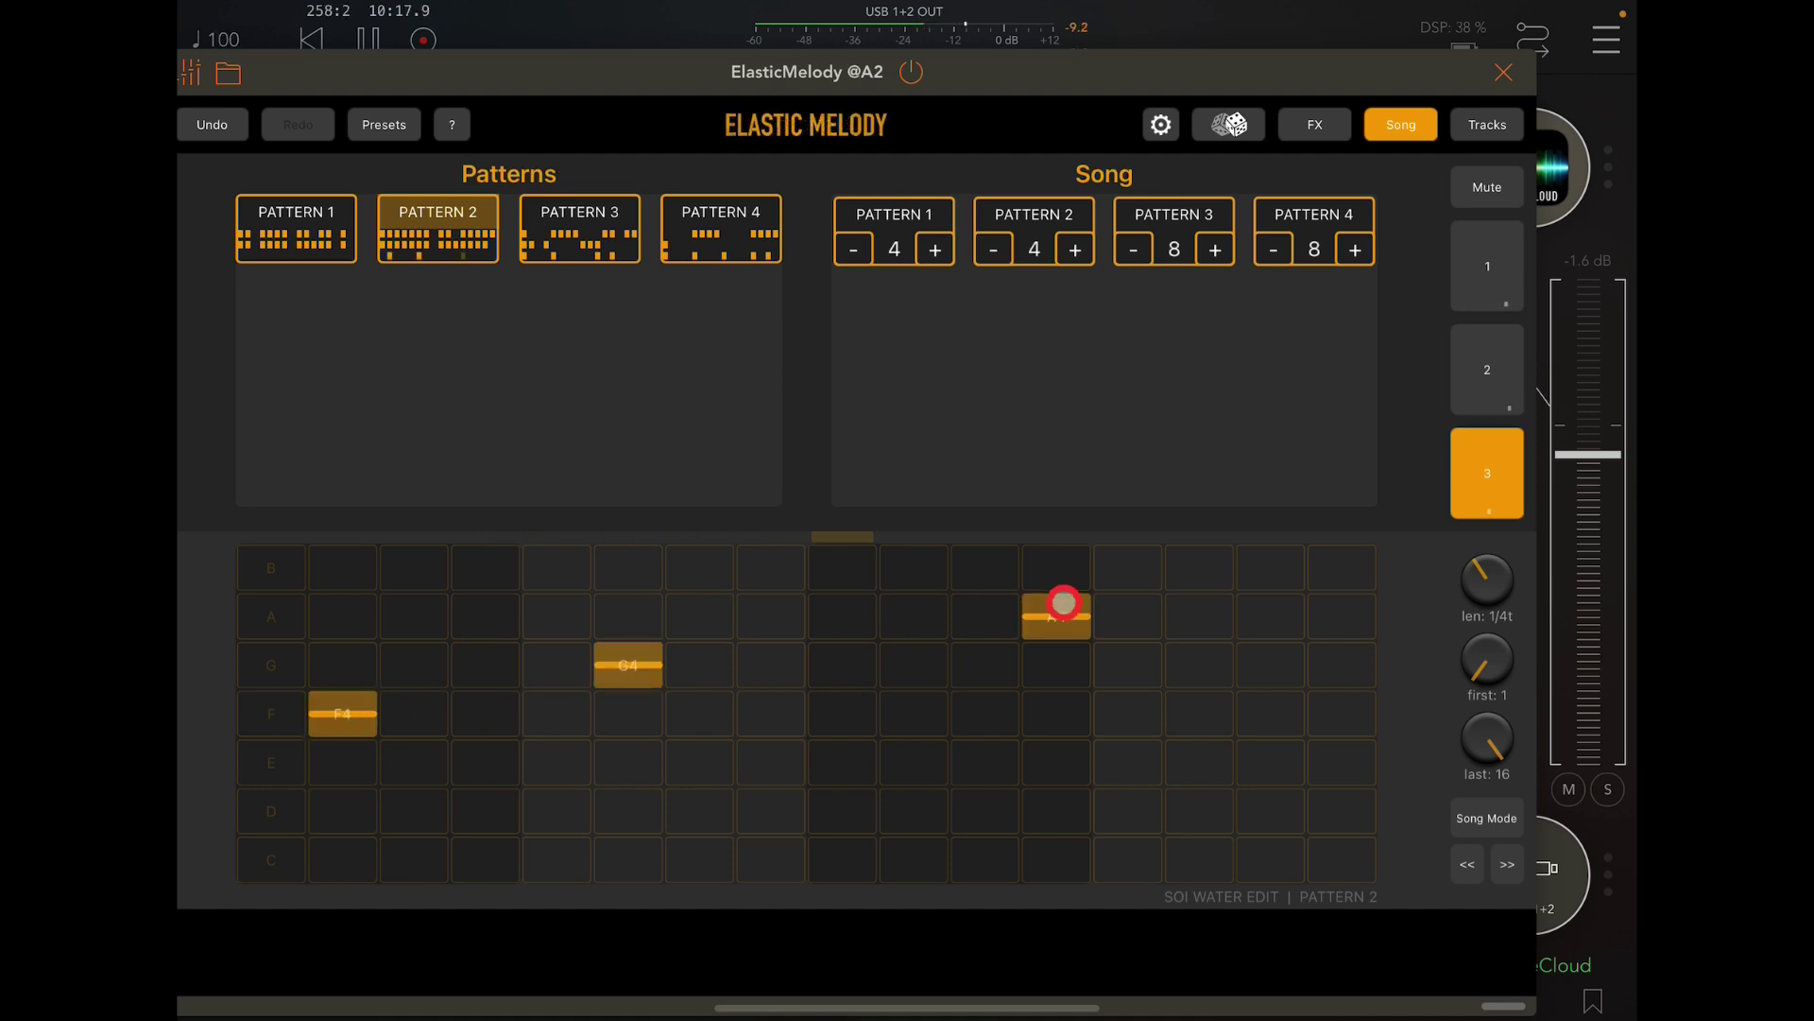
pyautogui.click(1272, 666)
pyautogui.click(1326, 669)
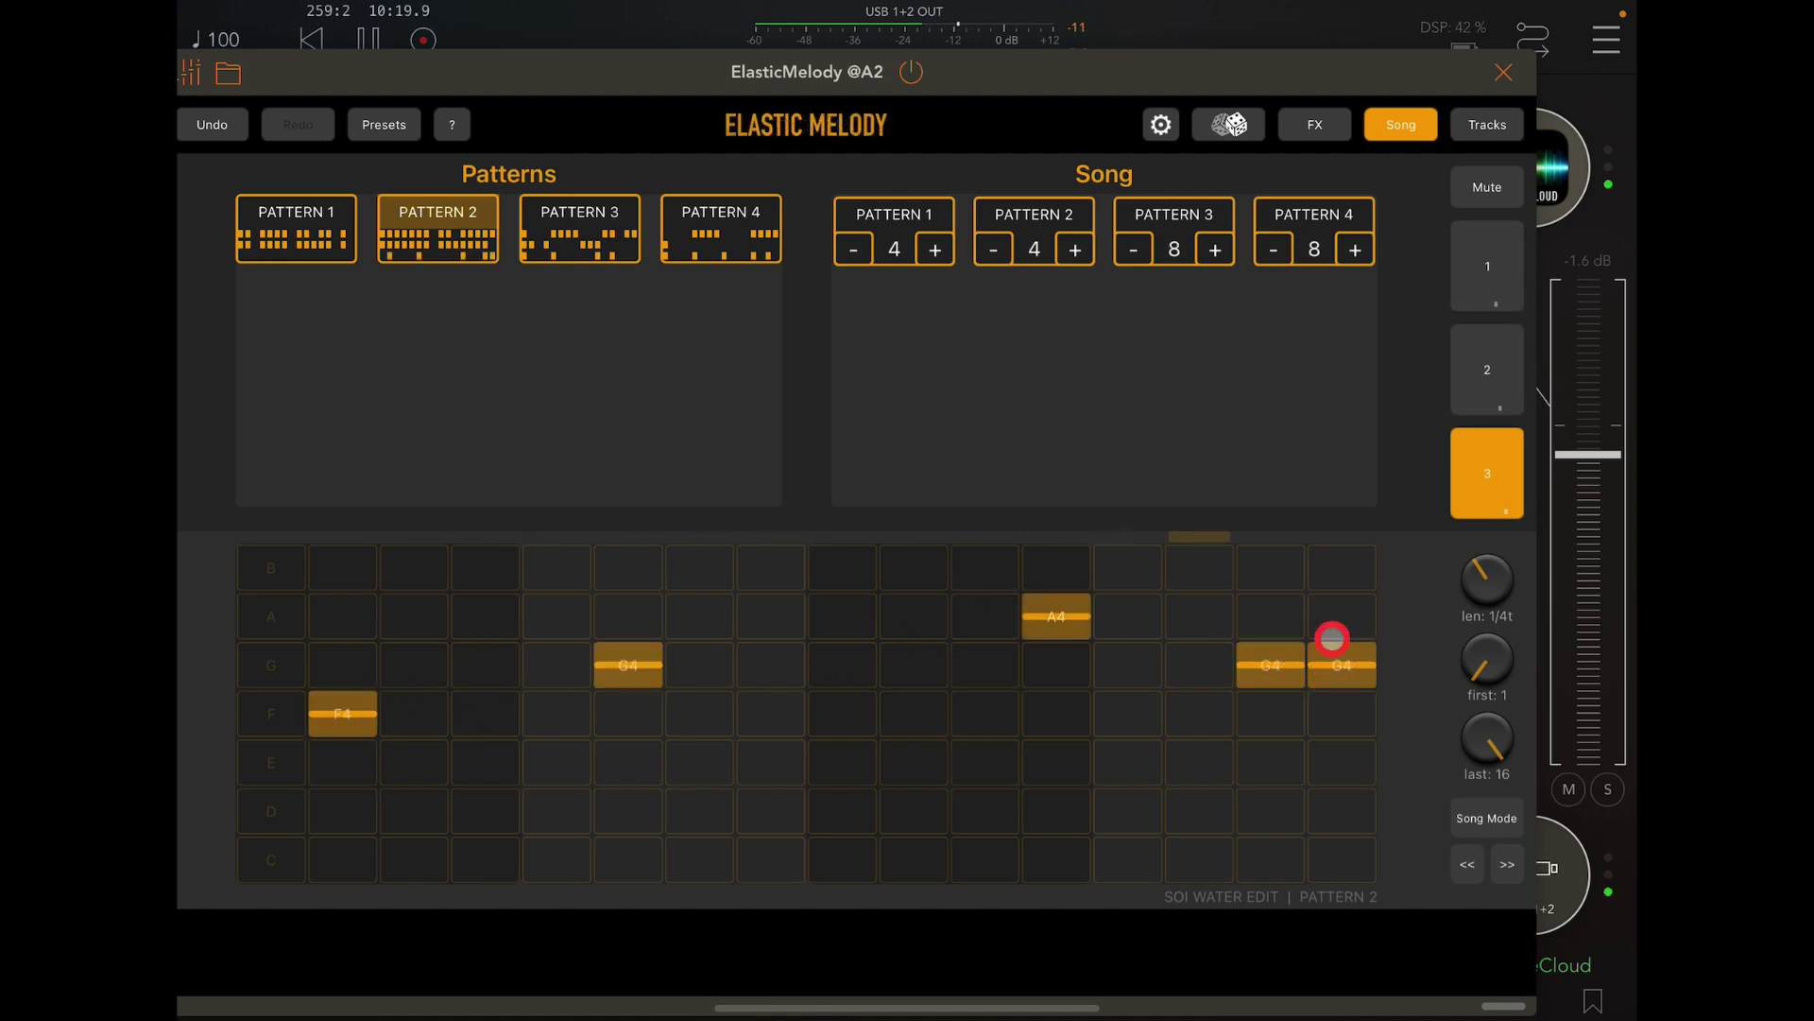
pyautogui.moveTo(615, 662); pyautogui.dragTo(612, 616)
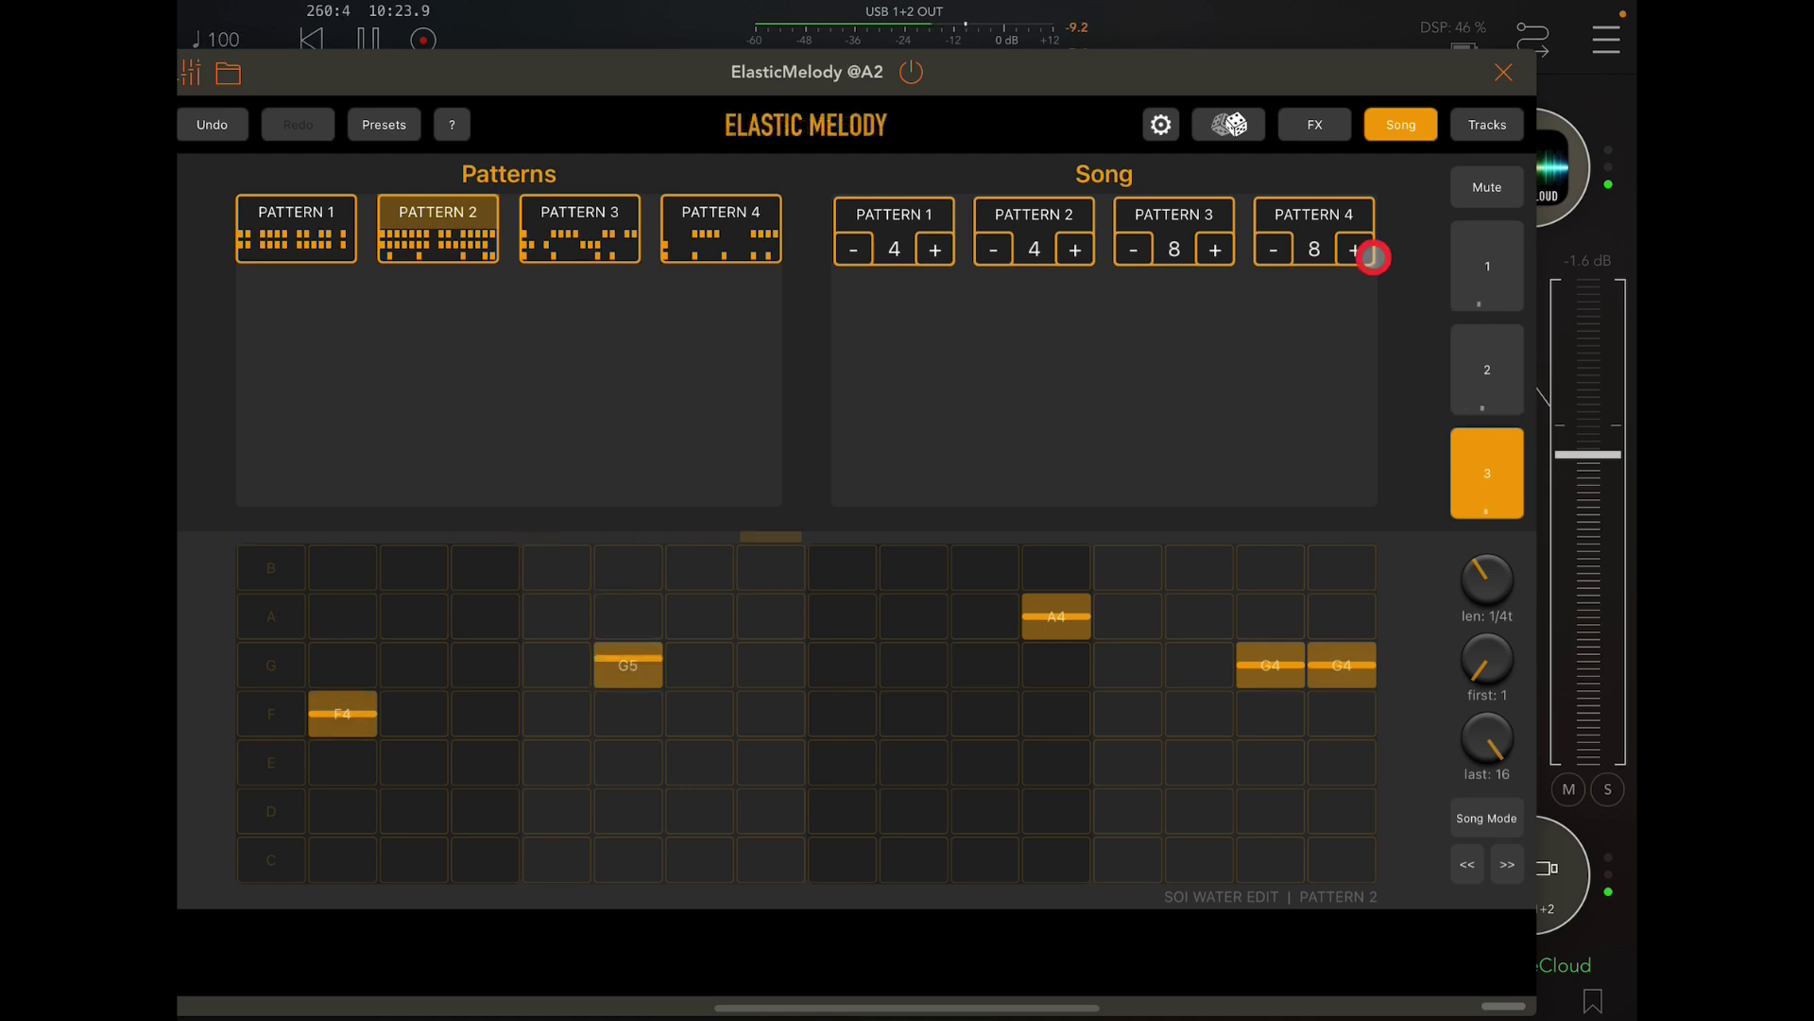
# - Turn the ElasticMelody channel up to -0.3 dB and solo it
pyautogui.click(1605, 456)
pyautogui.moveTo(1603, 442); pyautogui.dragTo(1601, 423)
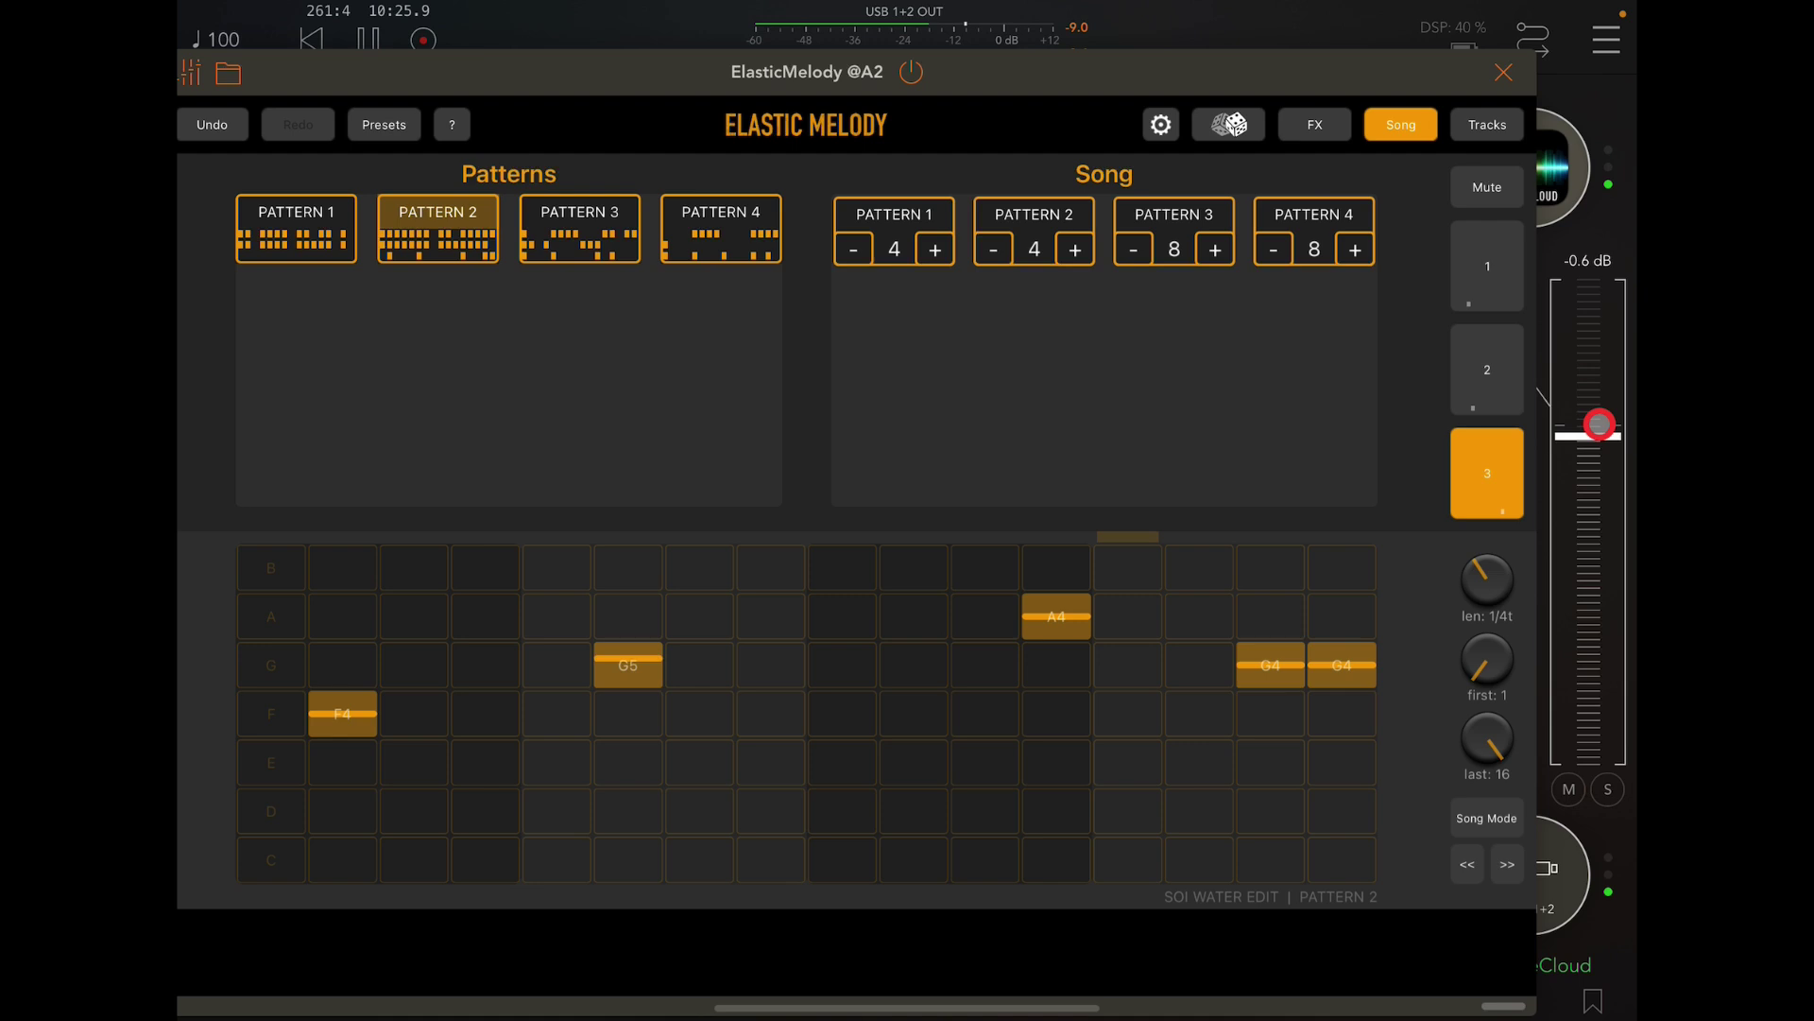
pyautogui.click(1613, 790)
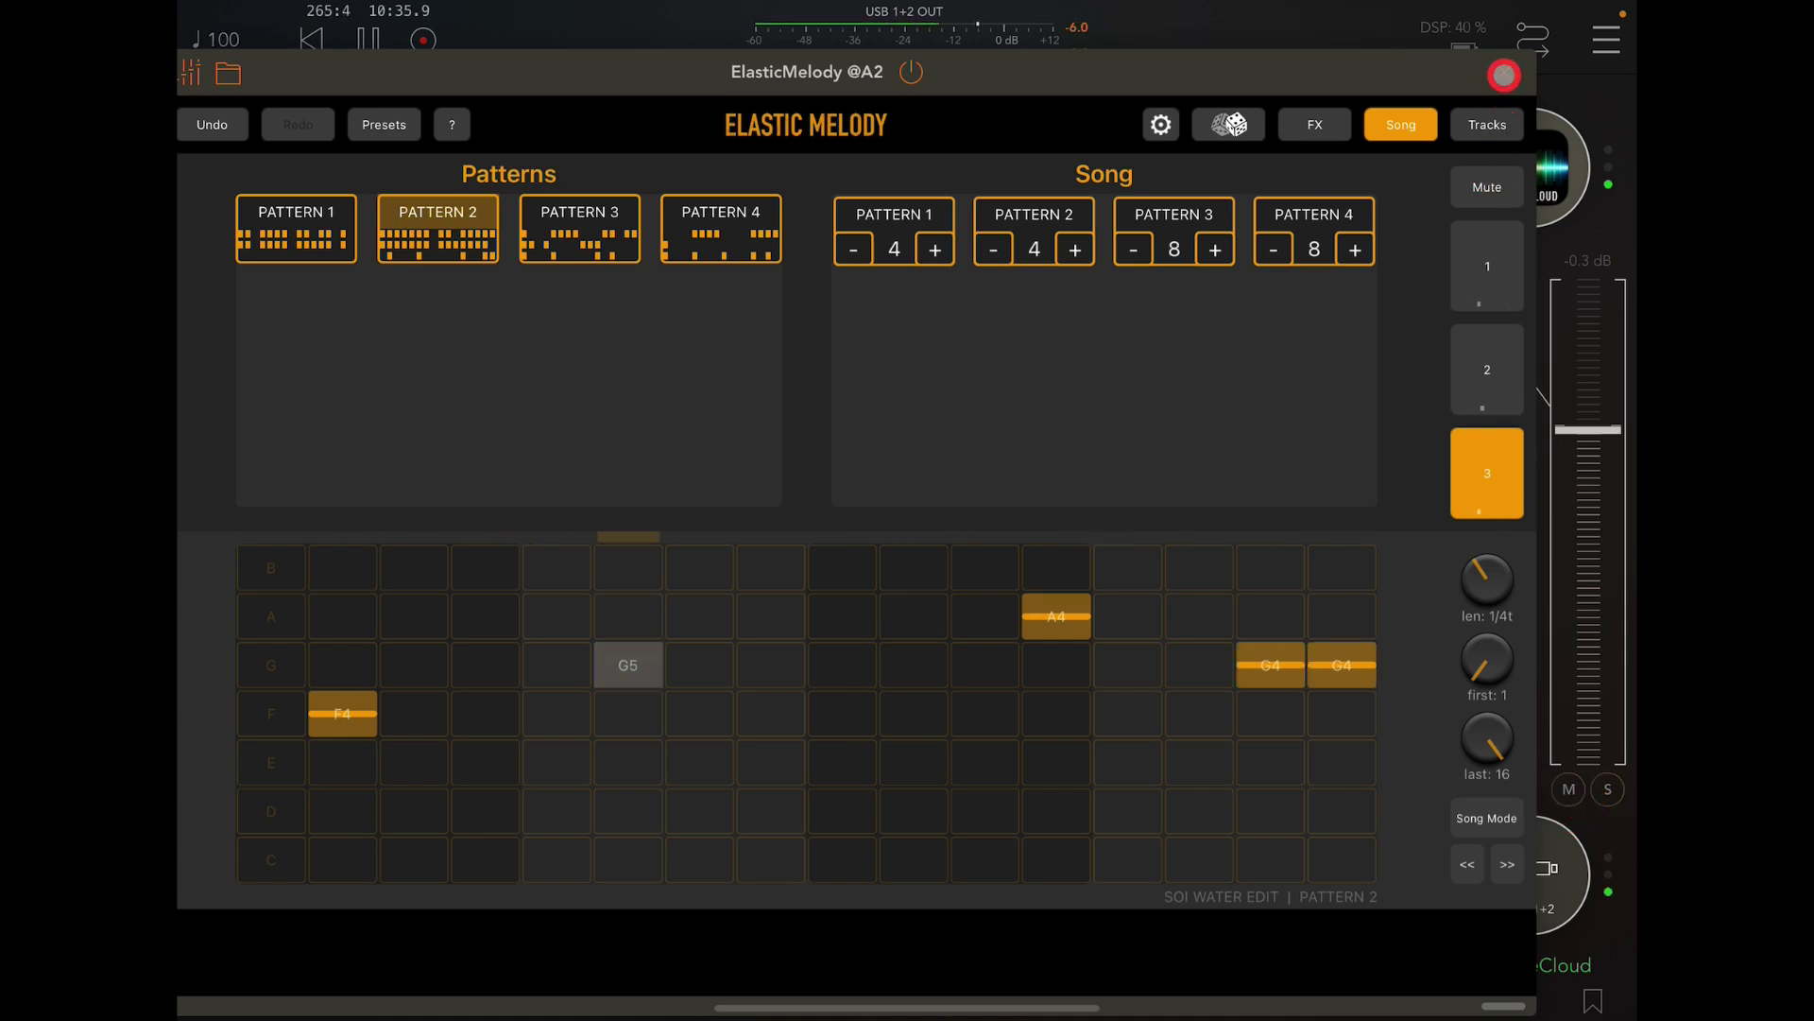
# - Toggle solo on the ElasticMelody and SynthMaster 2 channels back off, then reopen the ElasticMelody editor
pyautogui.click(1500, 80)
pyautogui.click(732, 790)
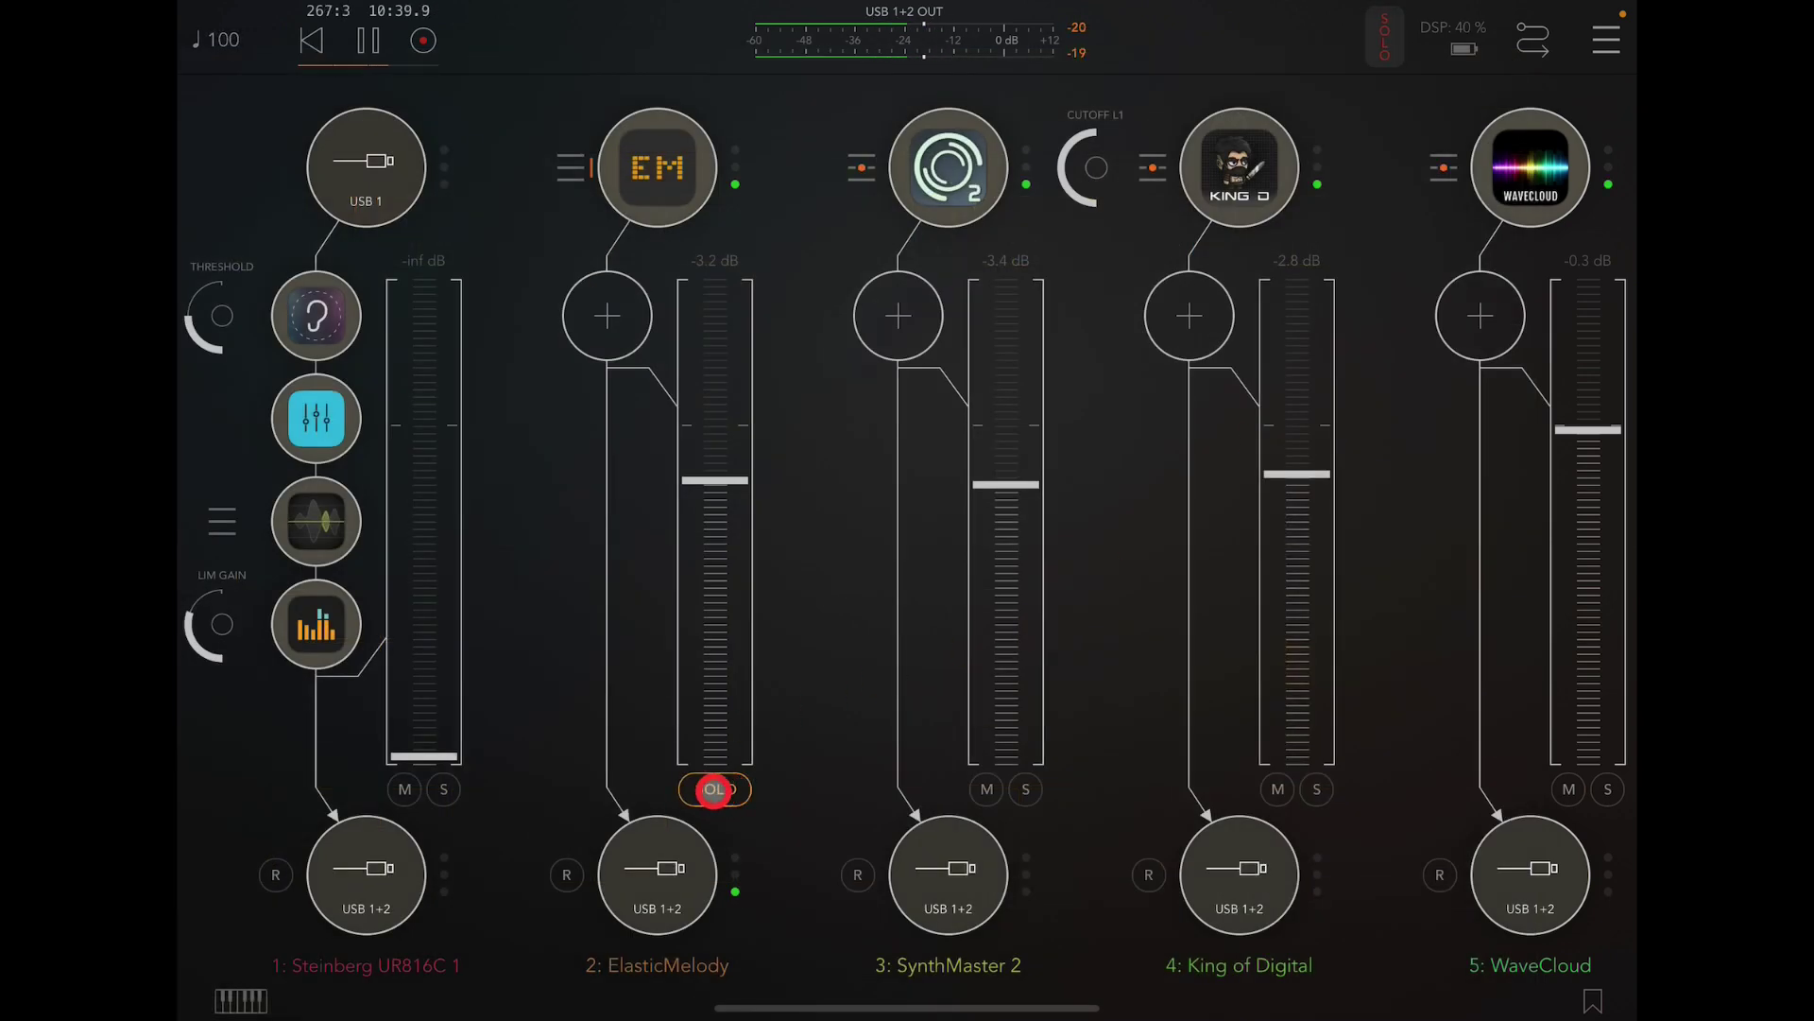
pyautogui.click(714, 790)
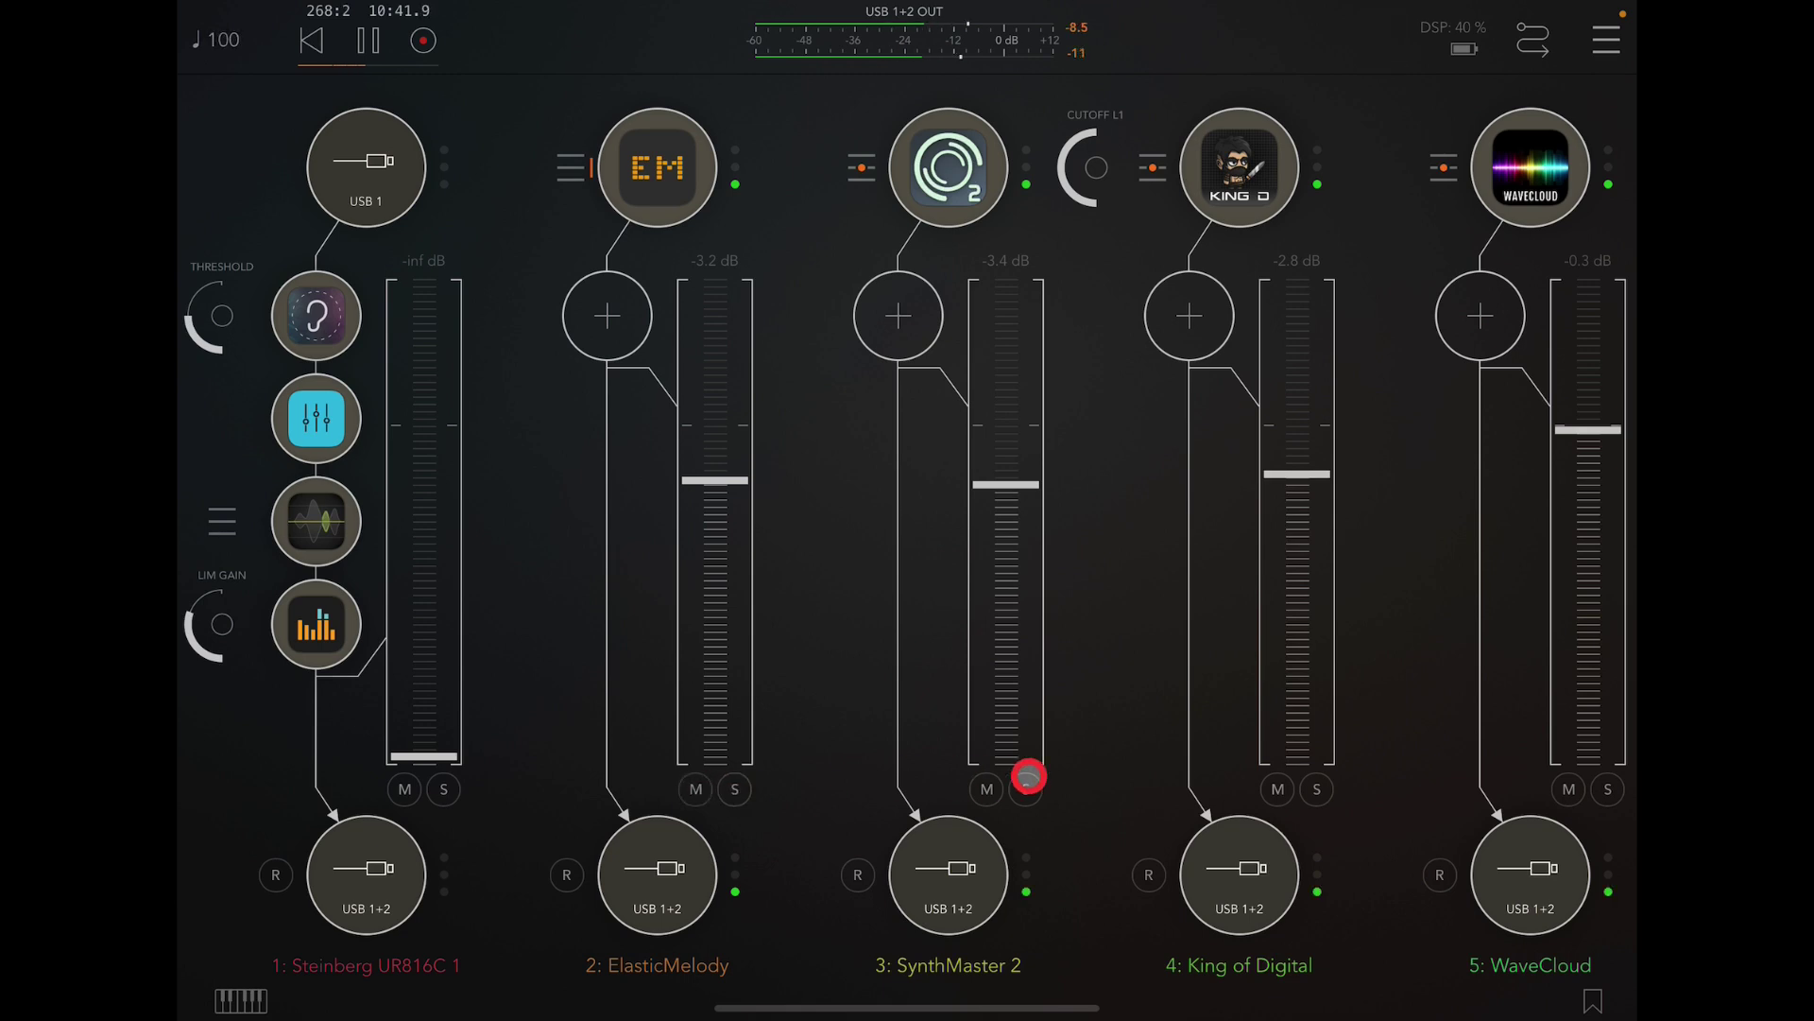
pyautogui.click(1026, 775)
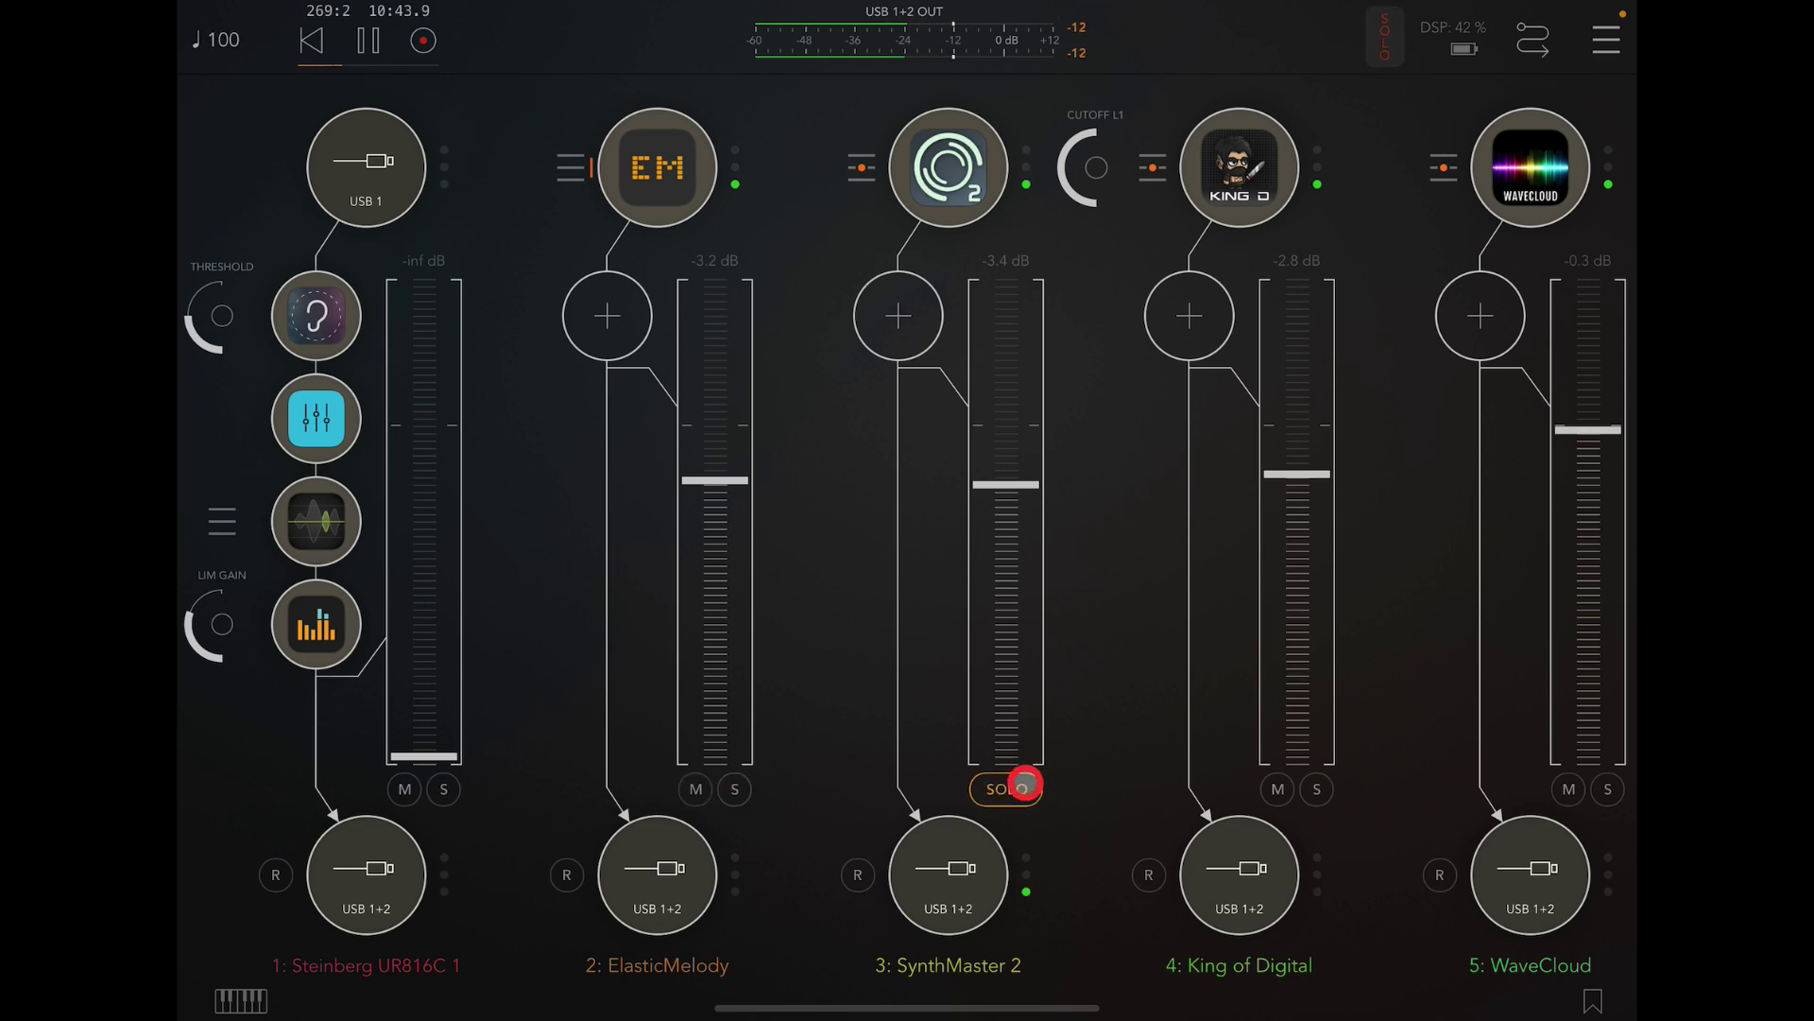
pyautogui.click(1025, 784)
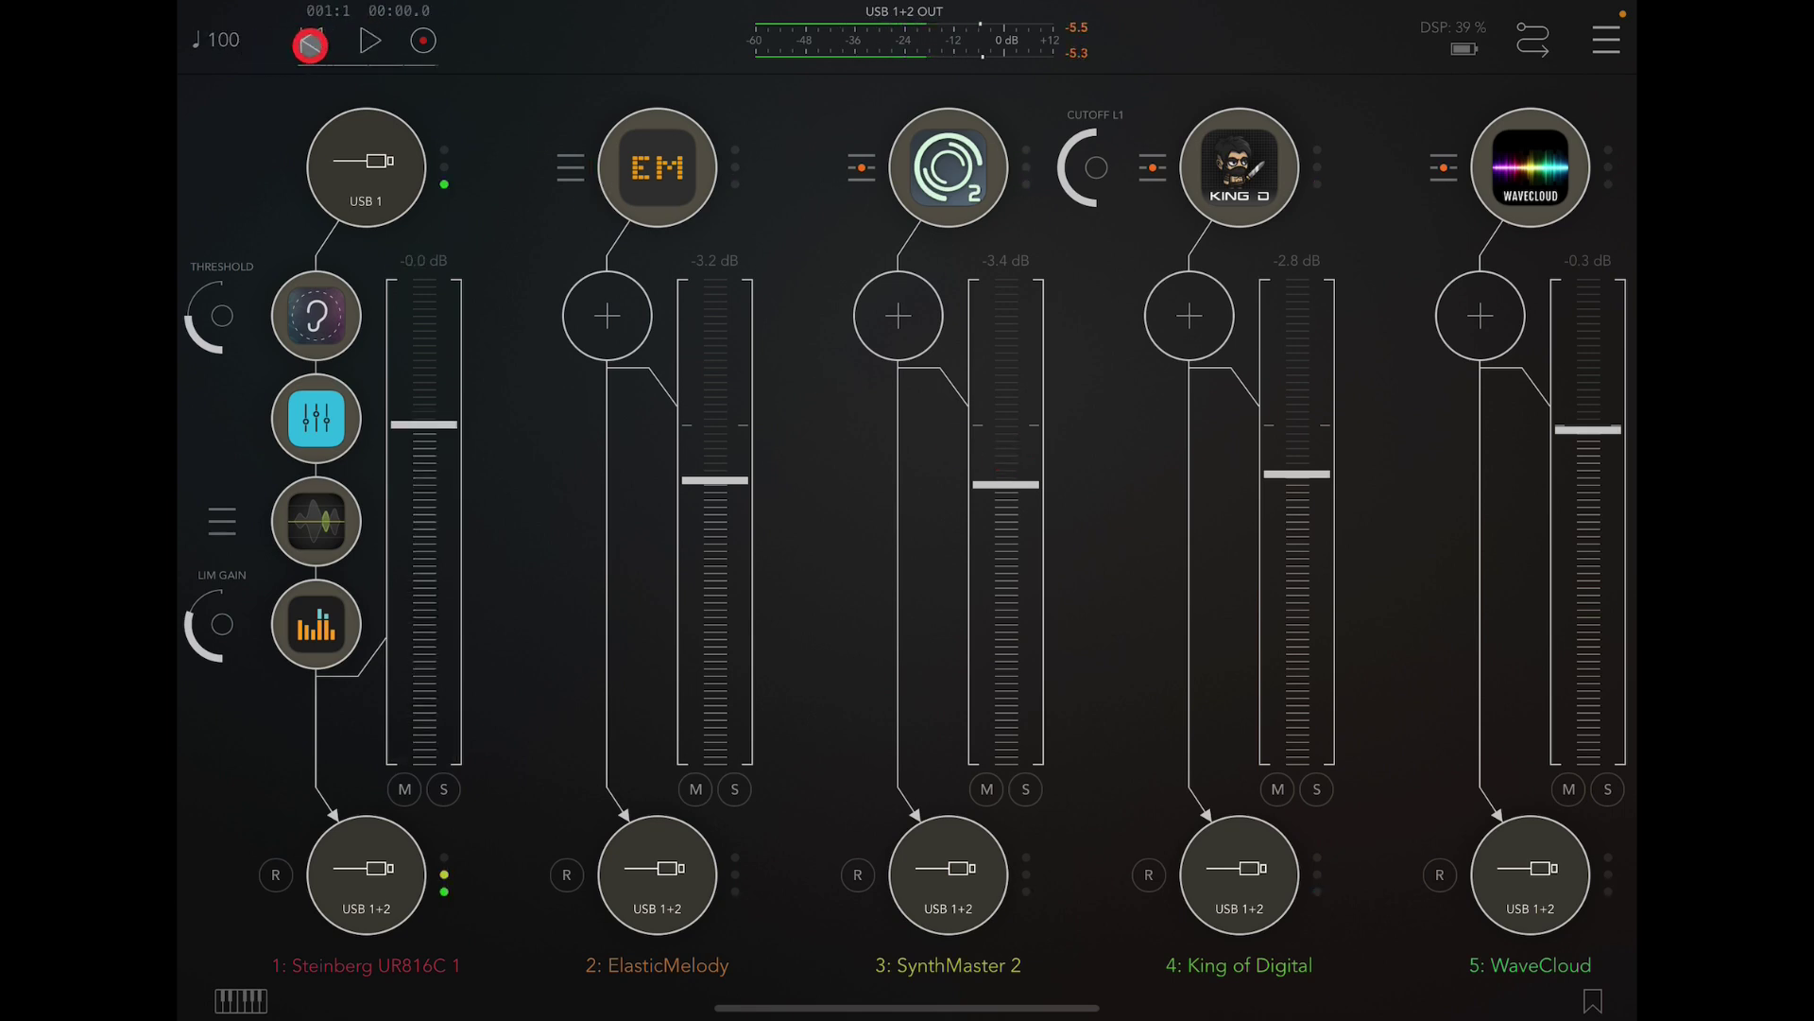
pyautogui.click(640, 168)
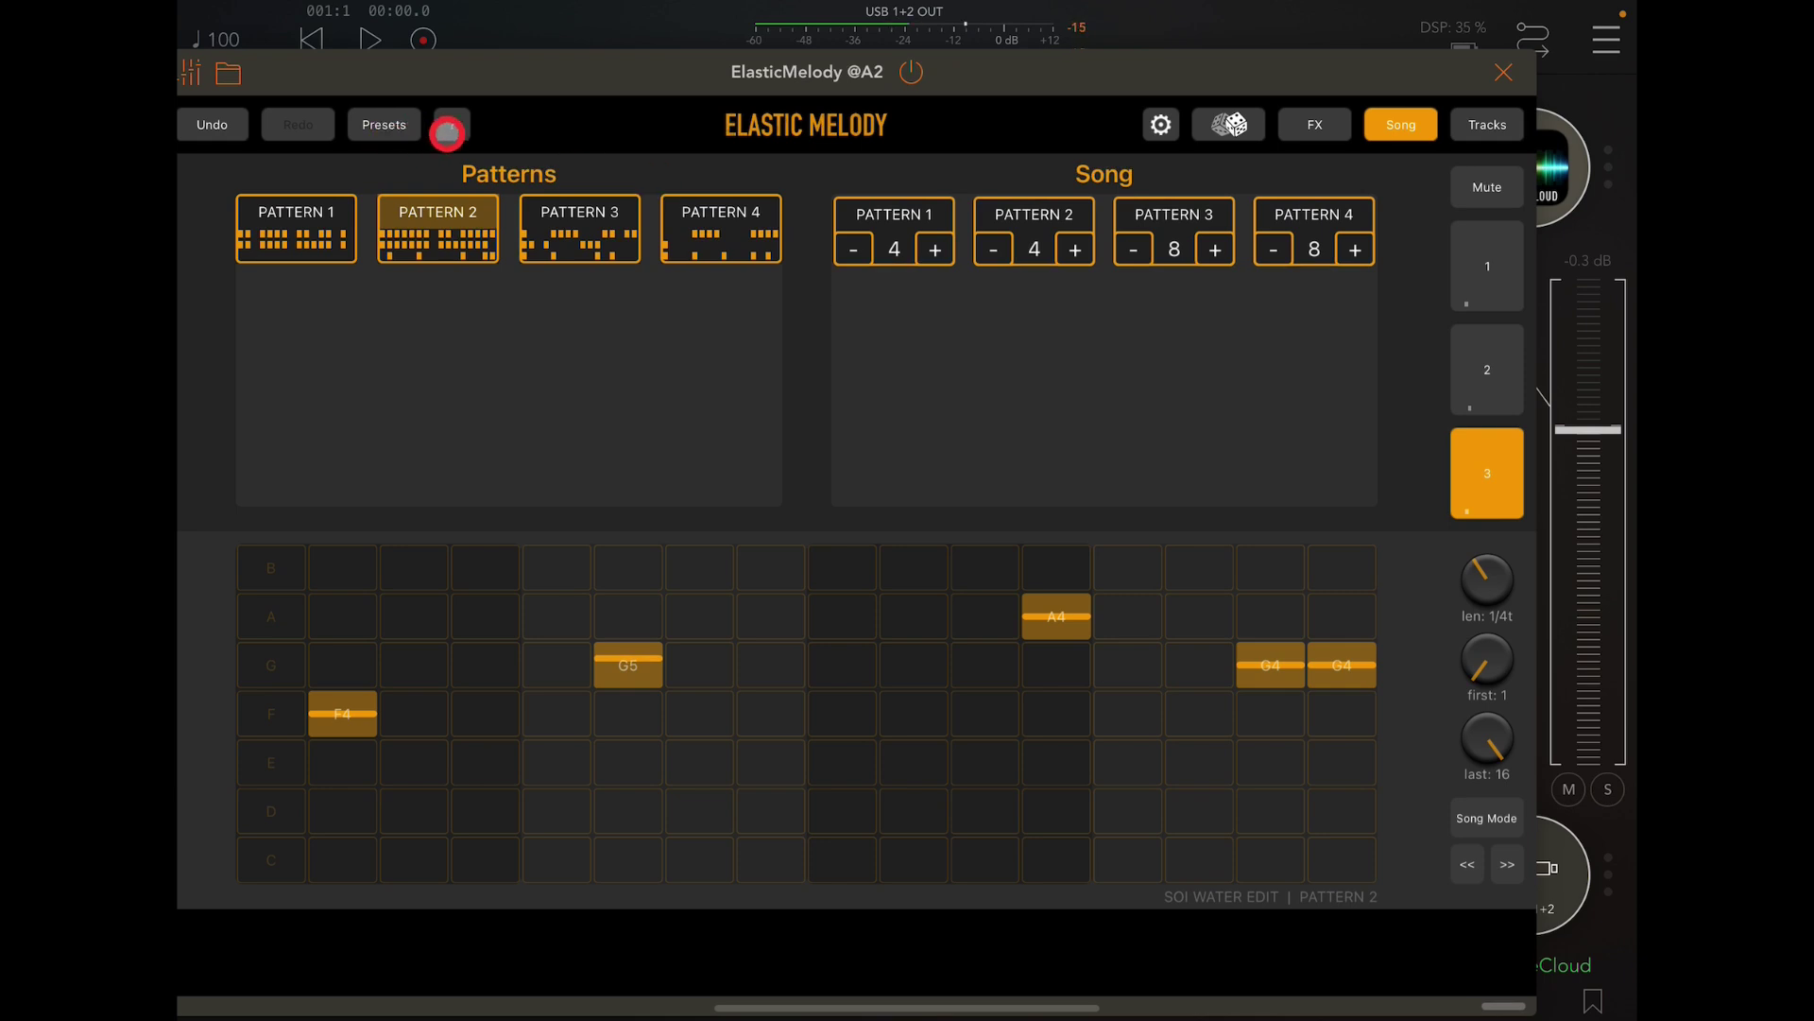
# - Load the DJ PUZZLE DUB preset from the top of the presets list, discarding the unsaved edits
pyautogui.click(378, 130)
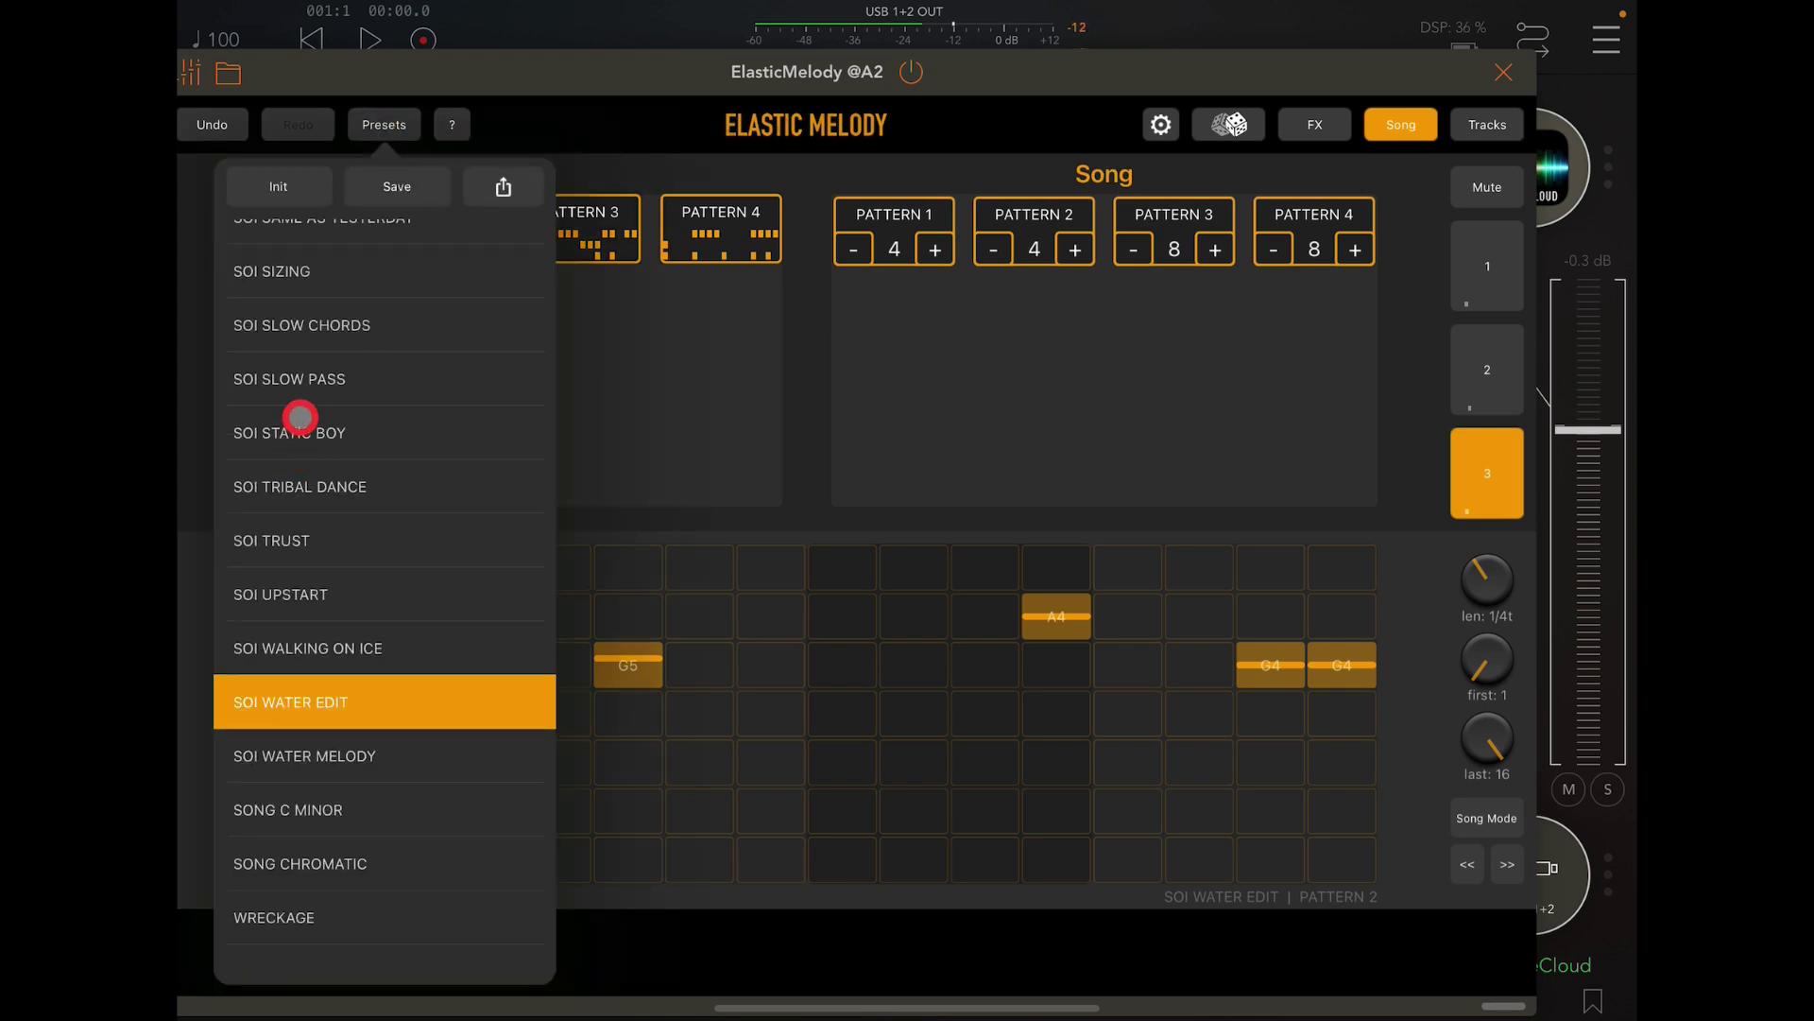
pyautogui.scroll(10, 300, 417)
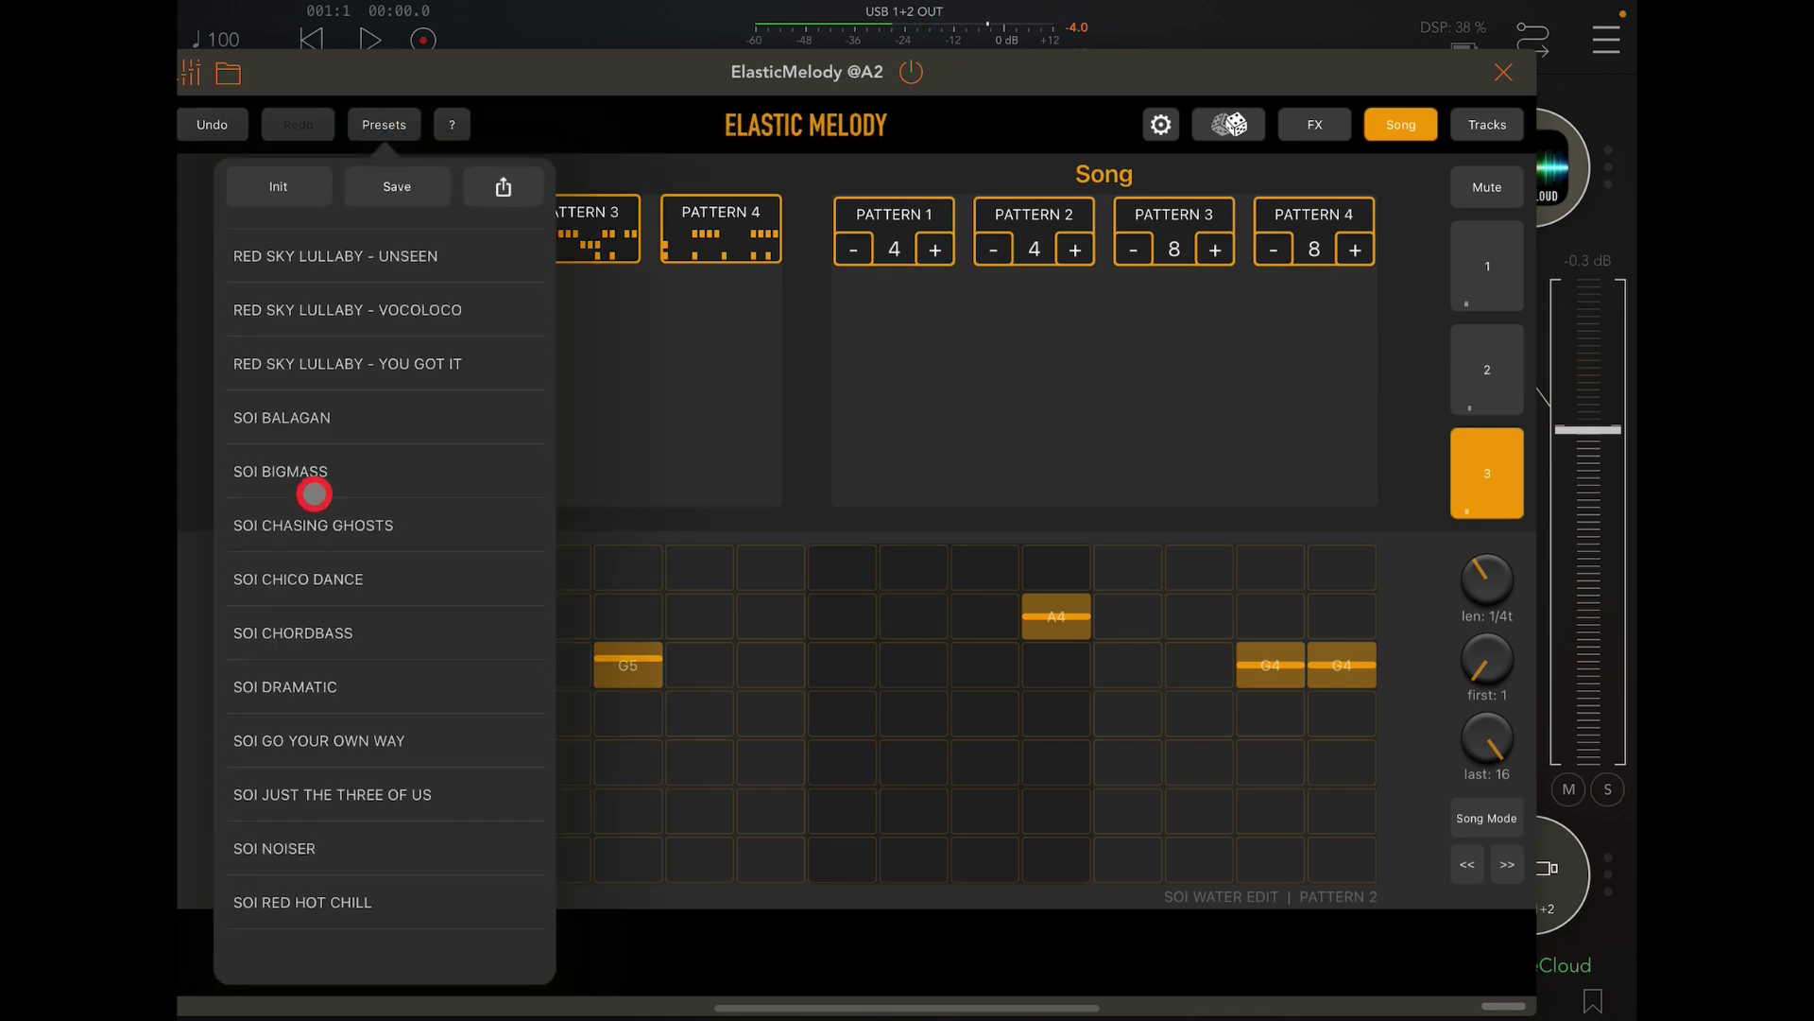
pyautogui.scroll(15, 315, 493)
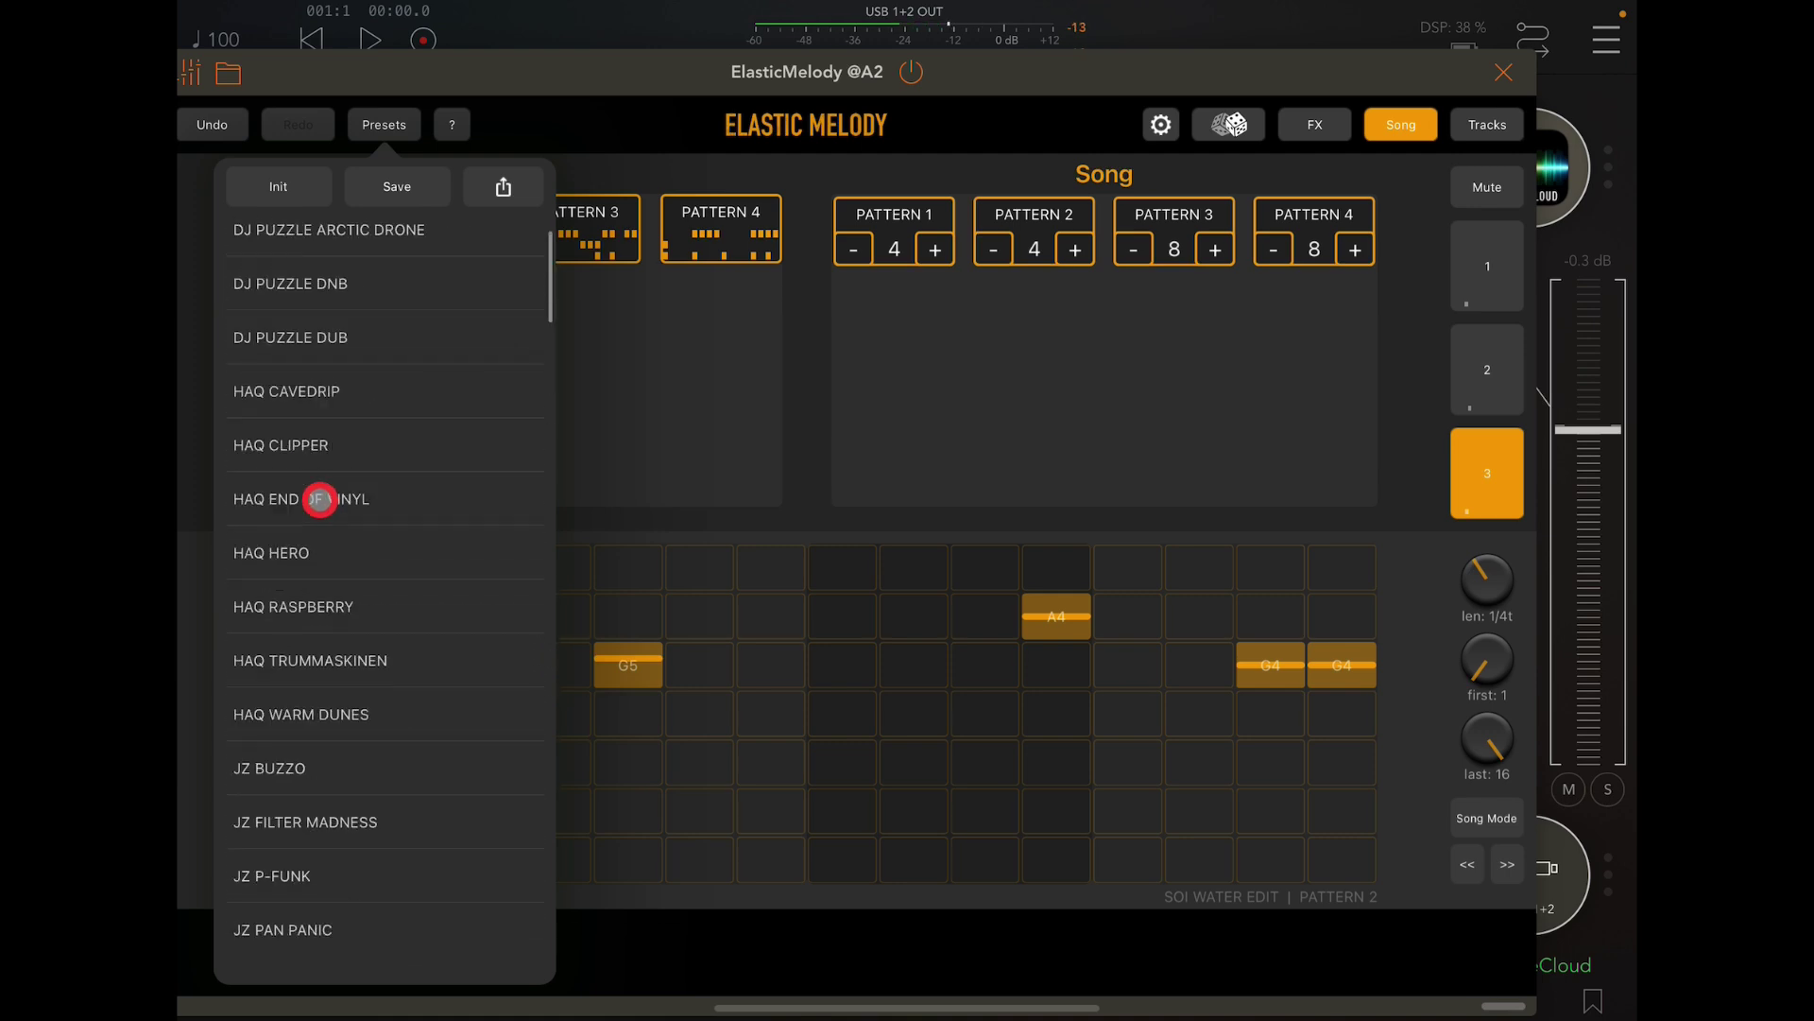
pyautogui.scroll(2, 320, 499)
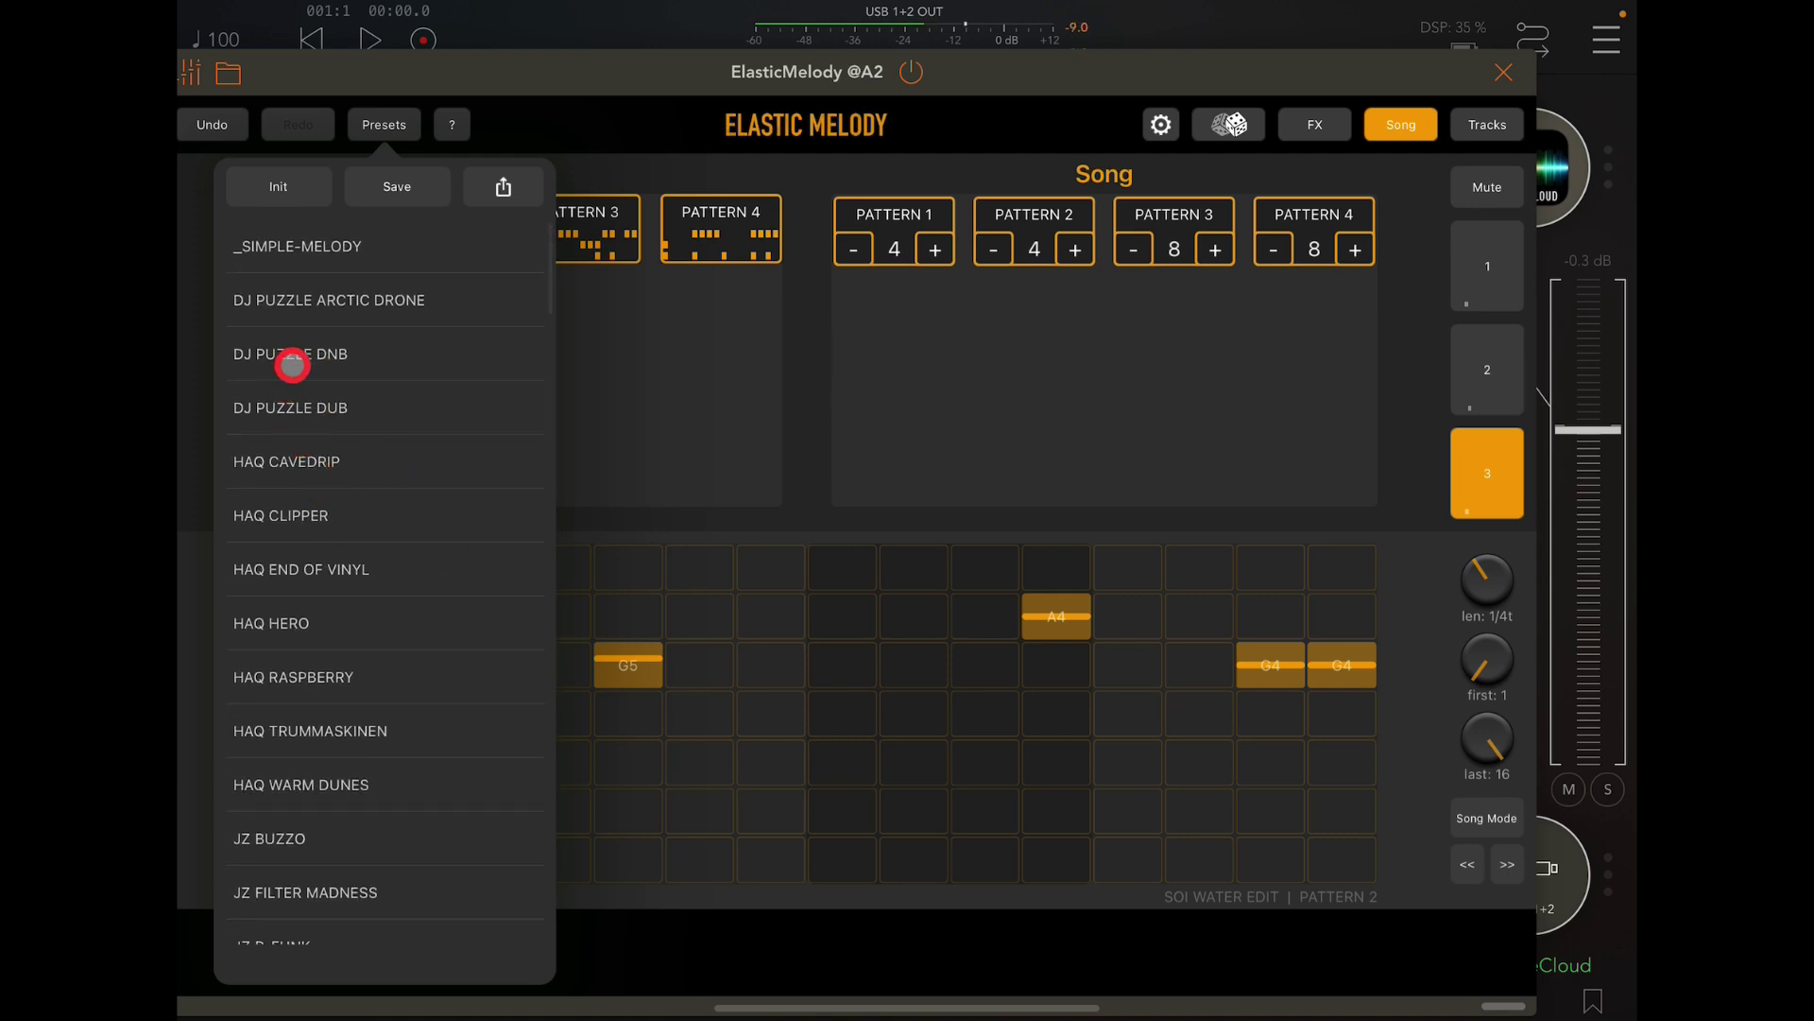
pyautogui.click(291, 355)
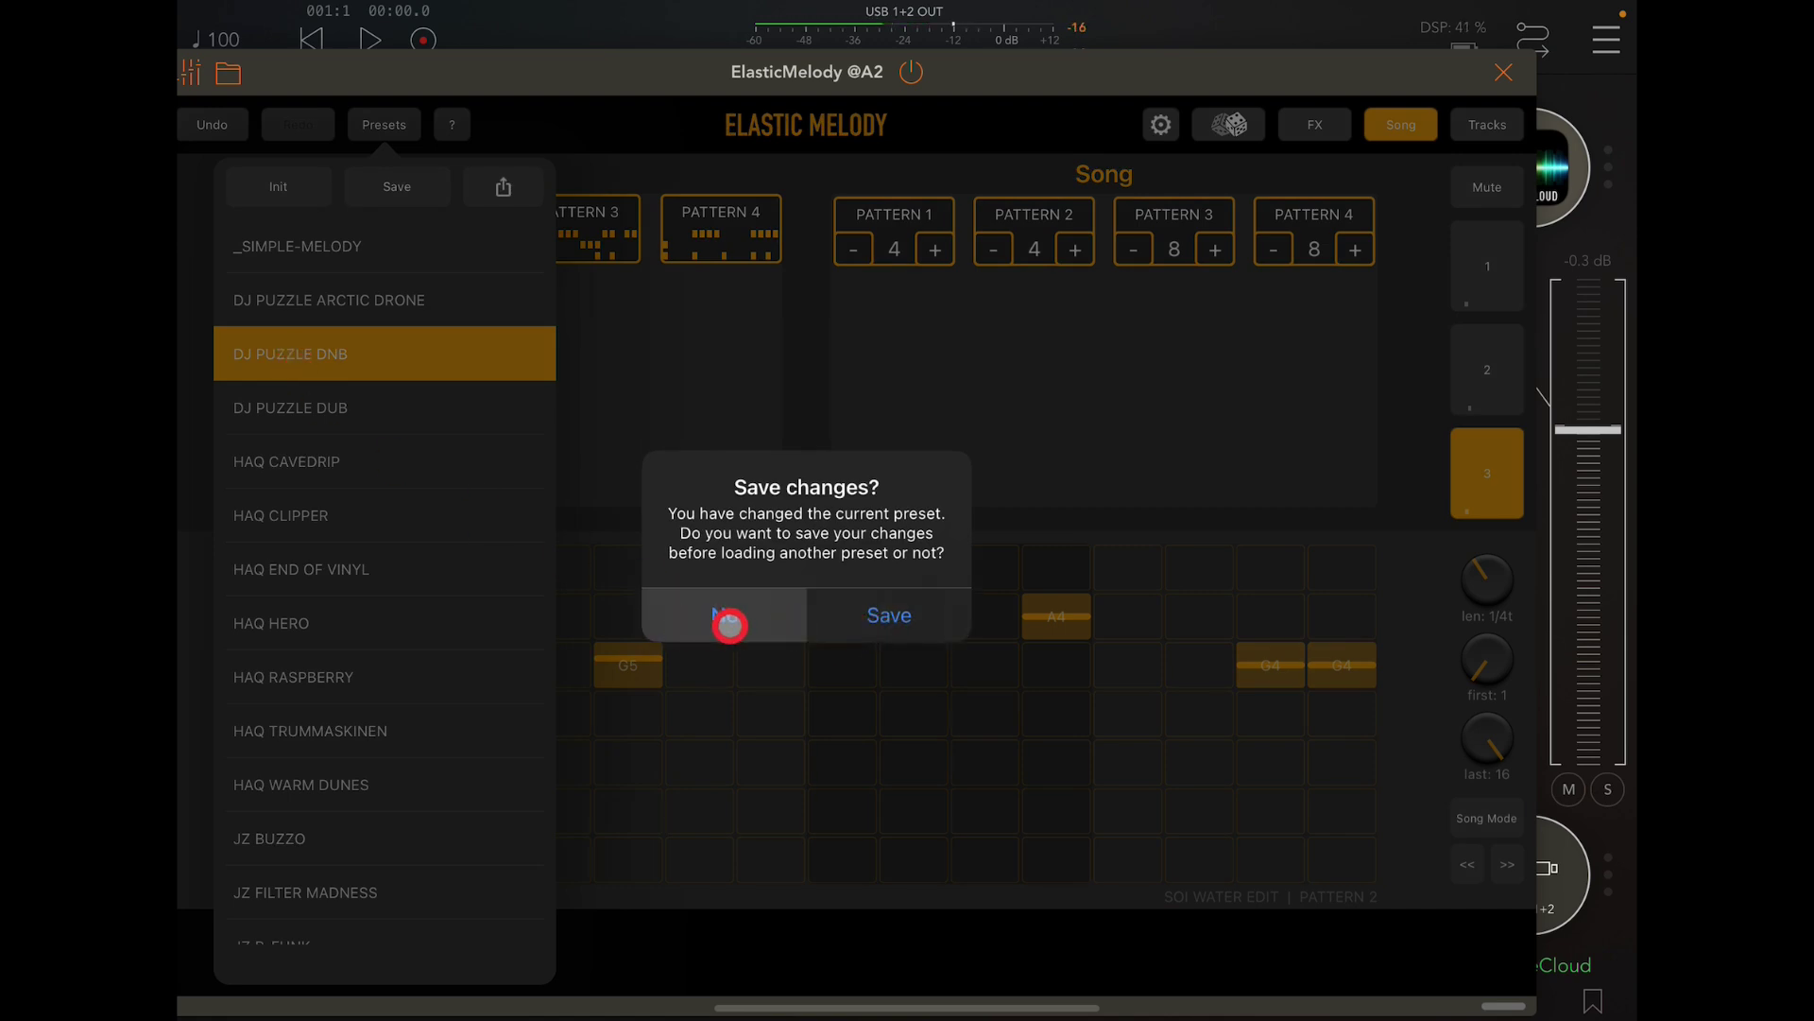
pyautogui.click(863, 620)
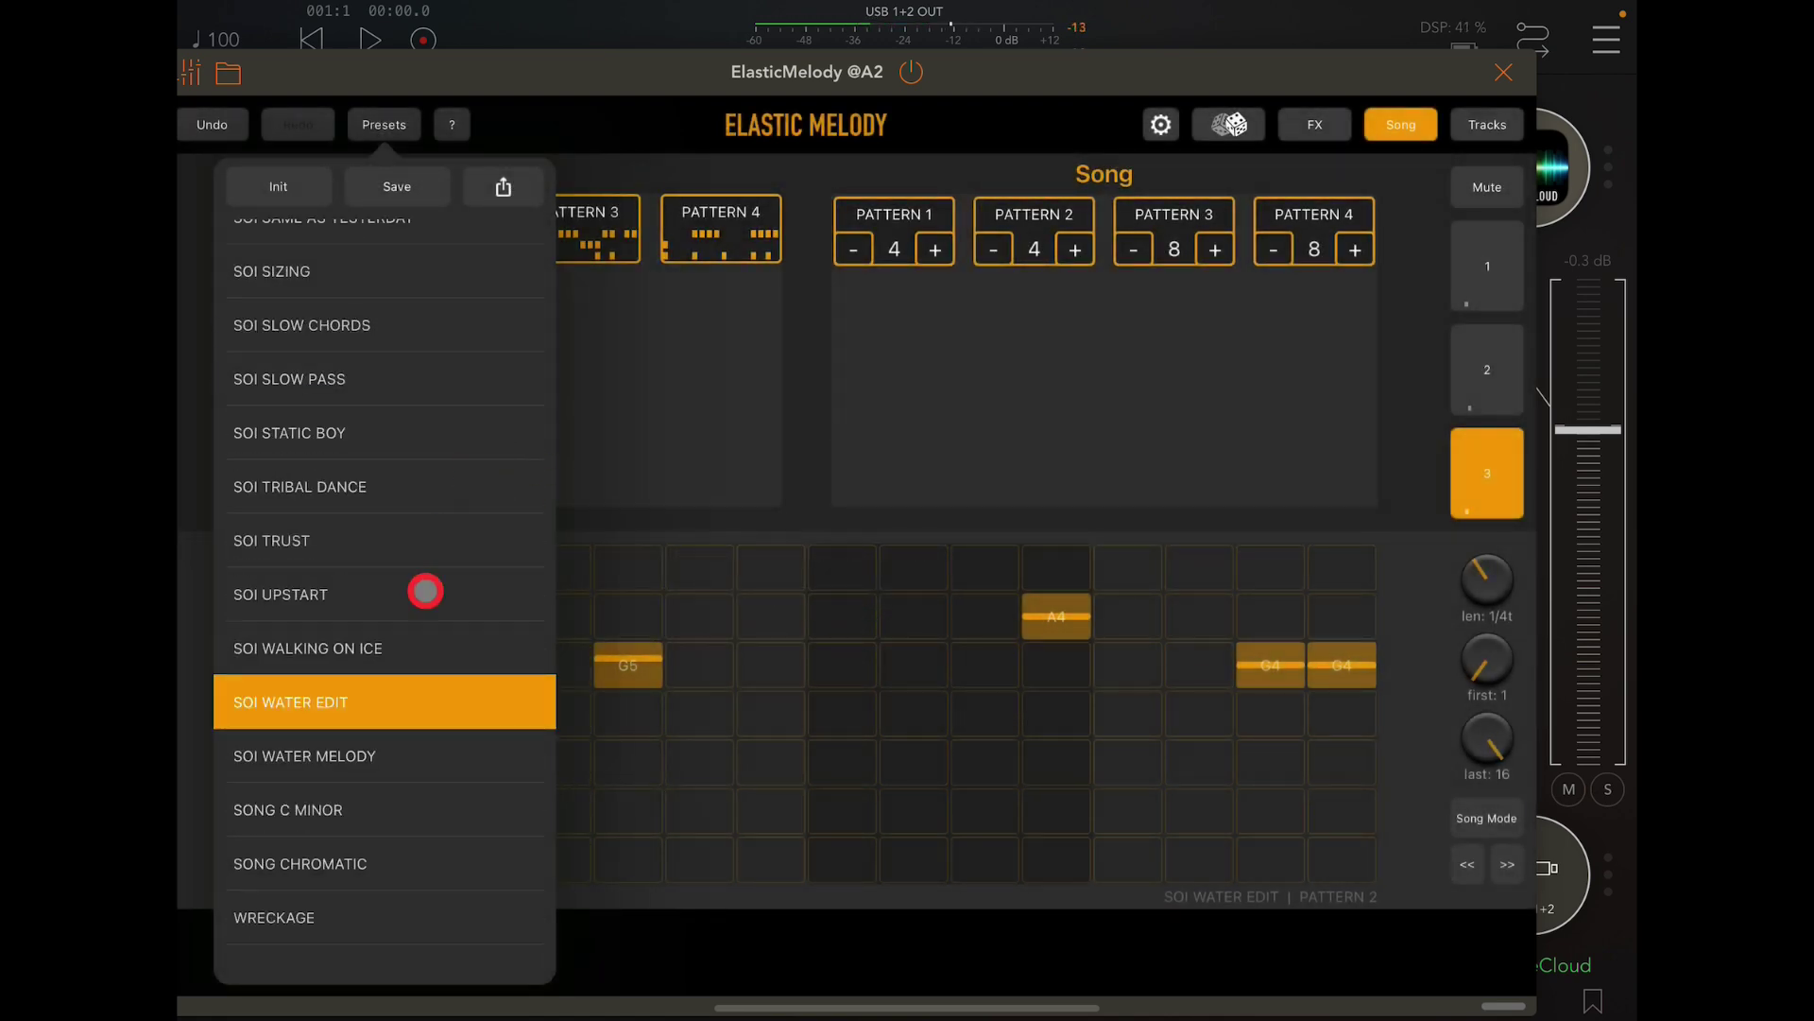
pyautogui.scroll(15, 311, 397)
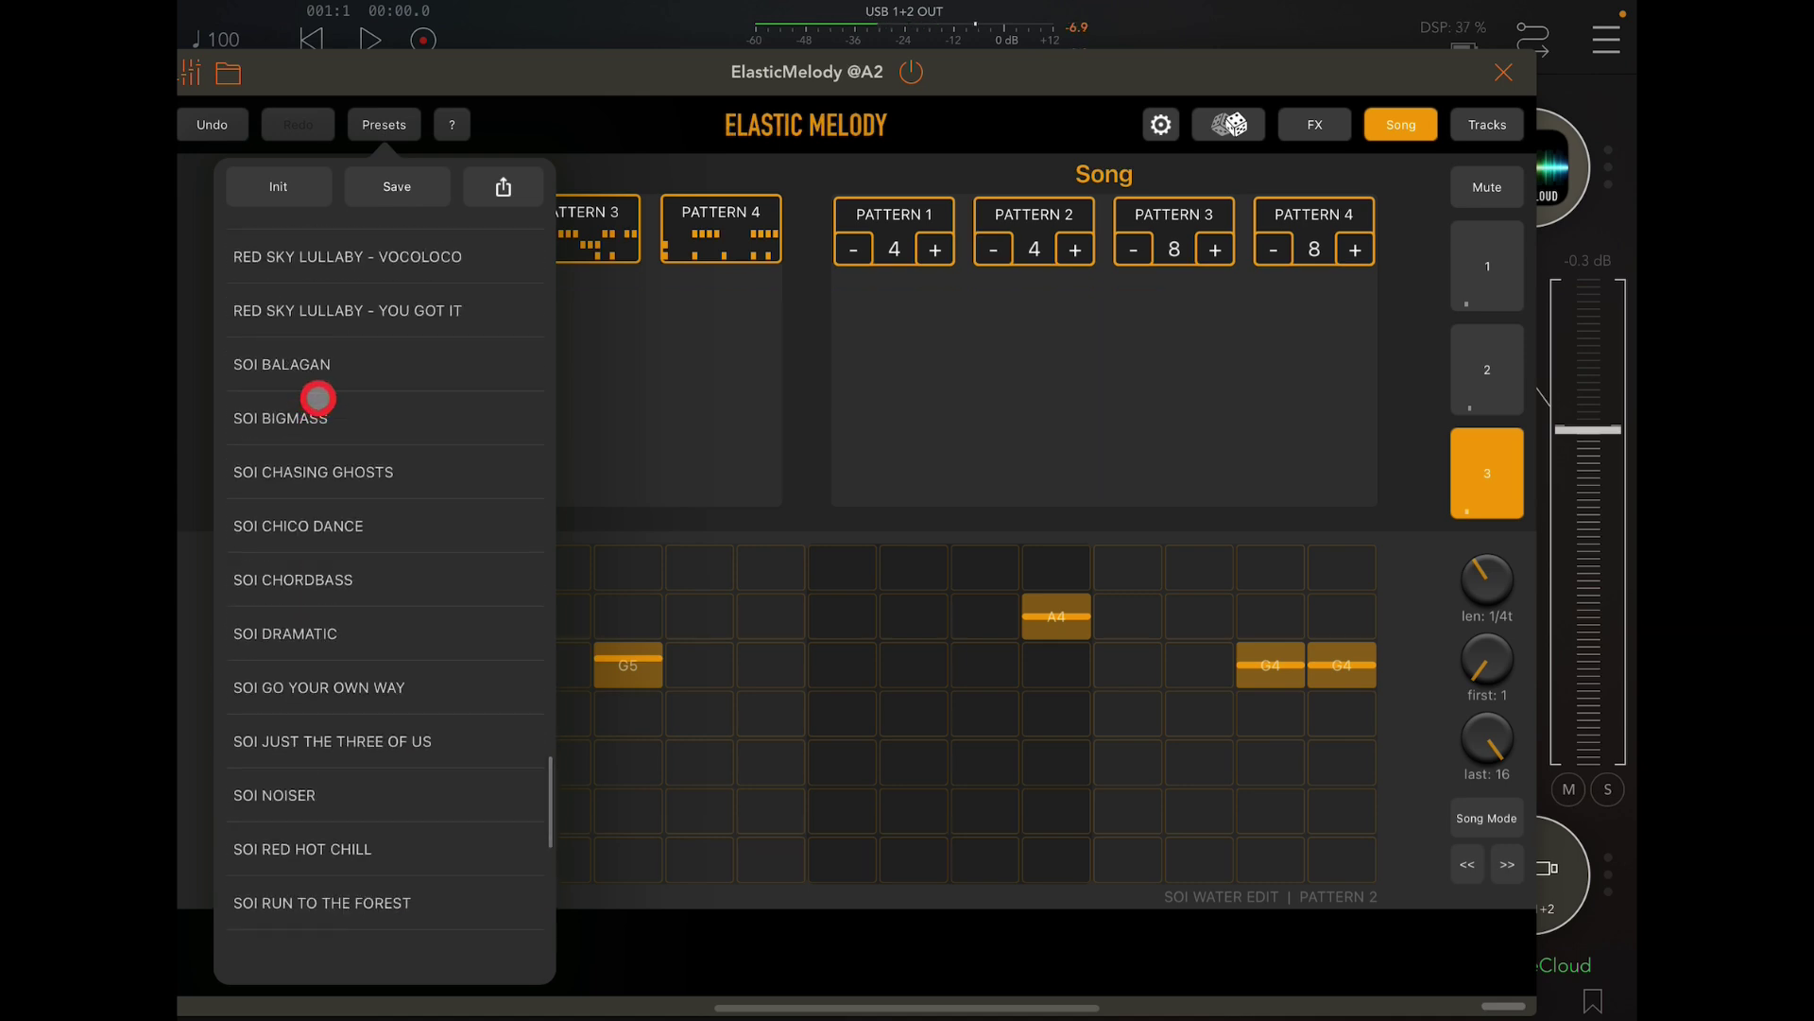
pyautogui.scroll(15, 338, 375)
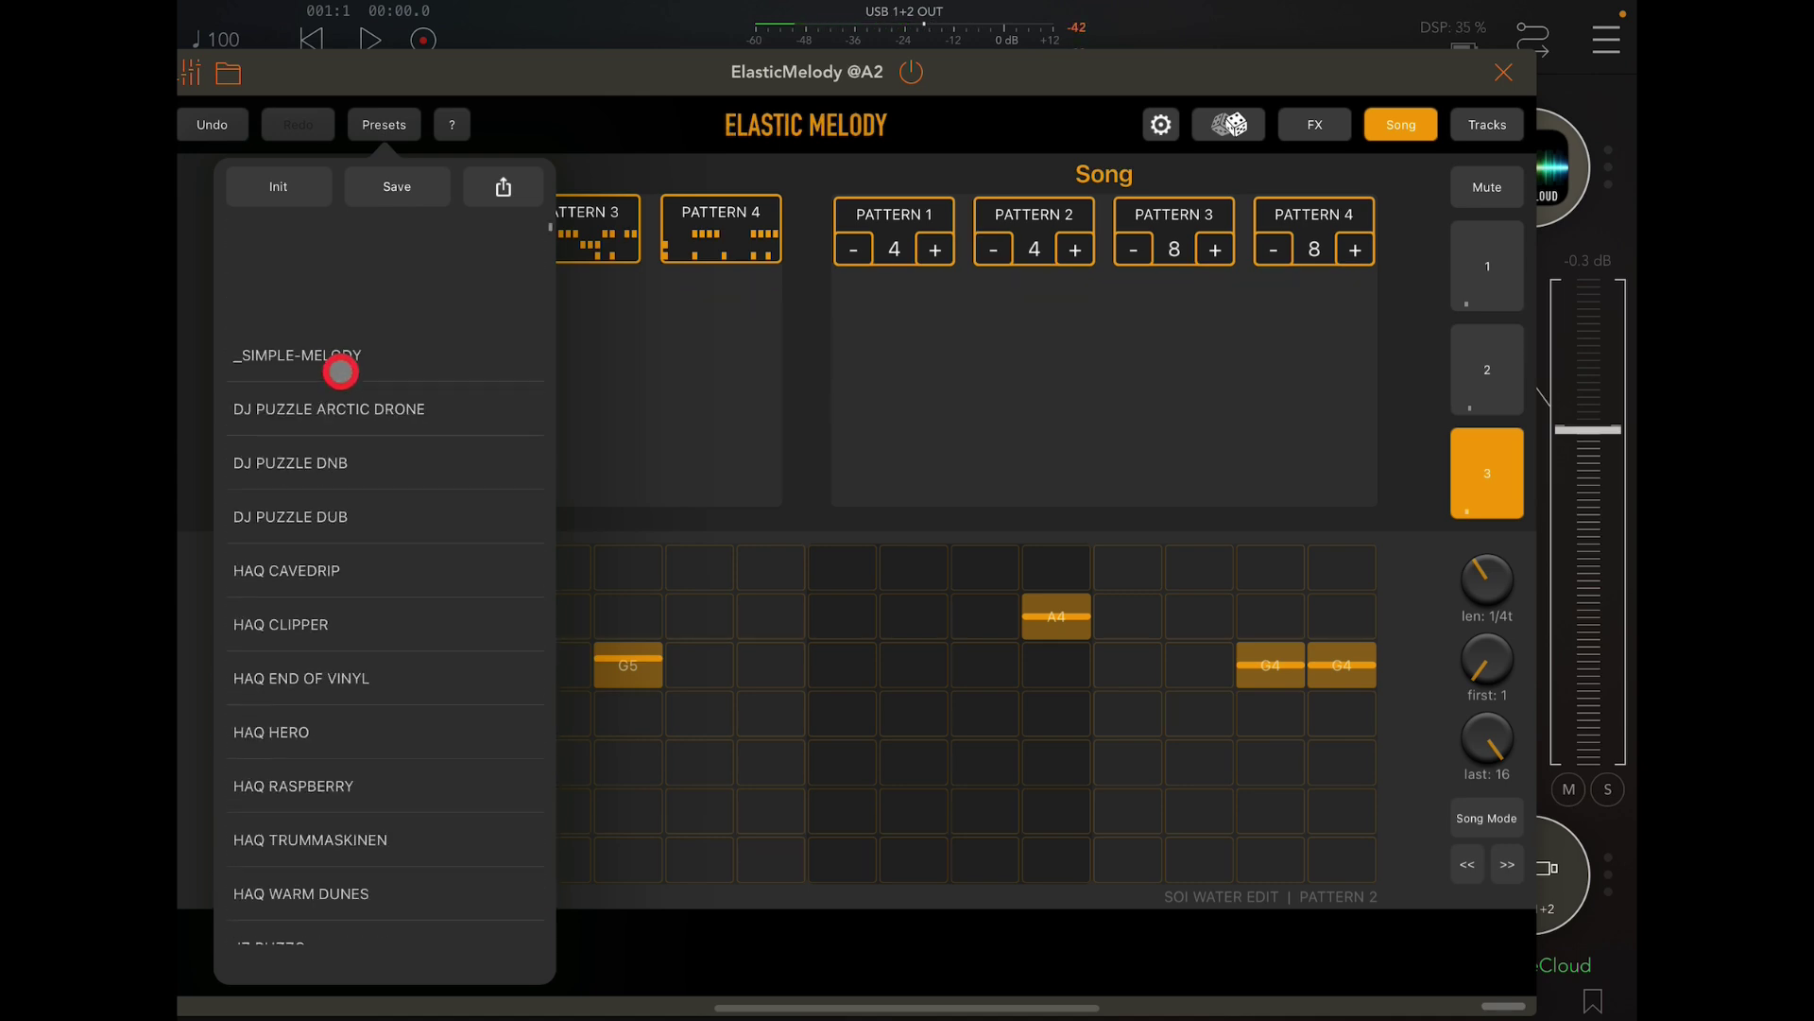
pyautogui.click(330, 414)
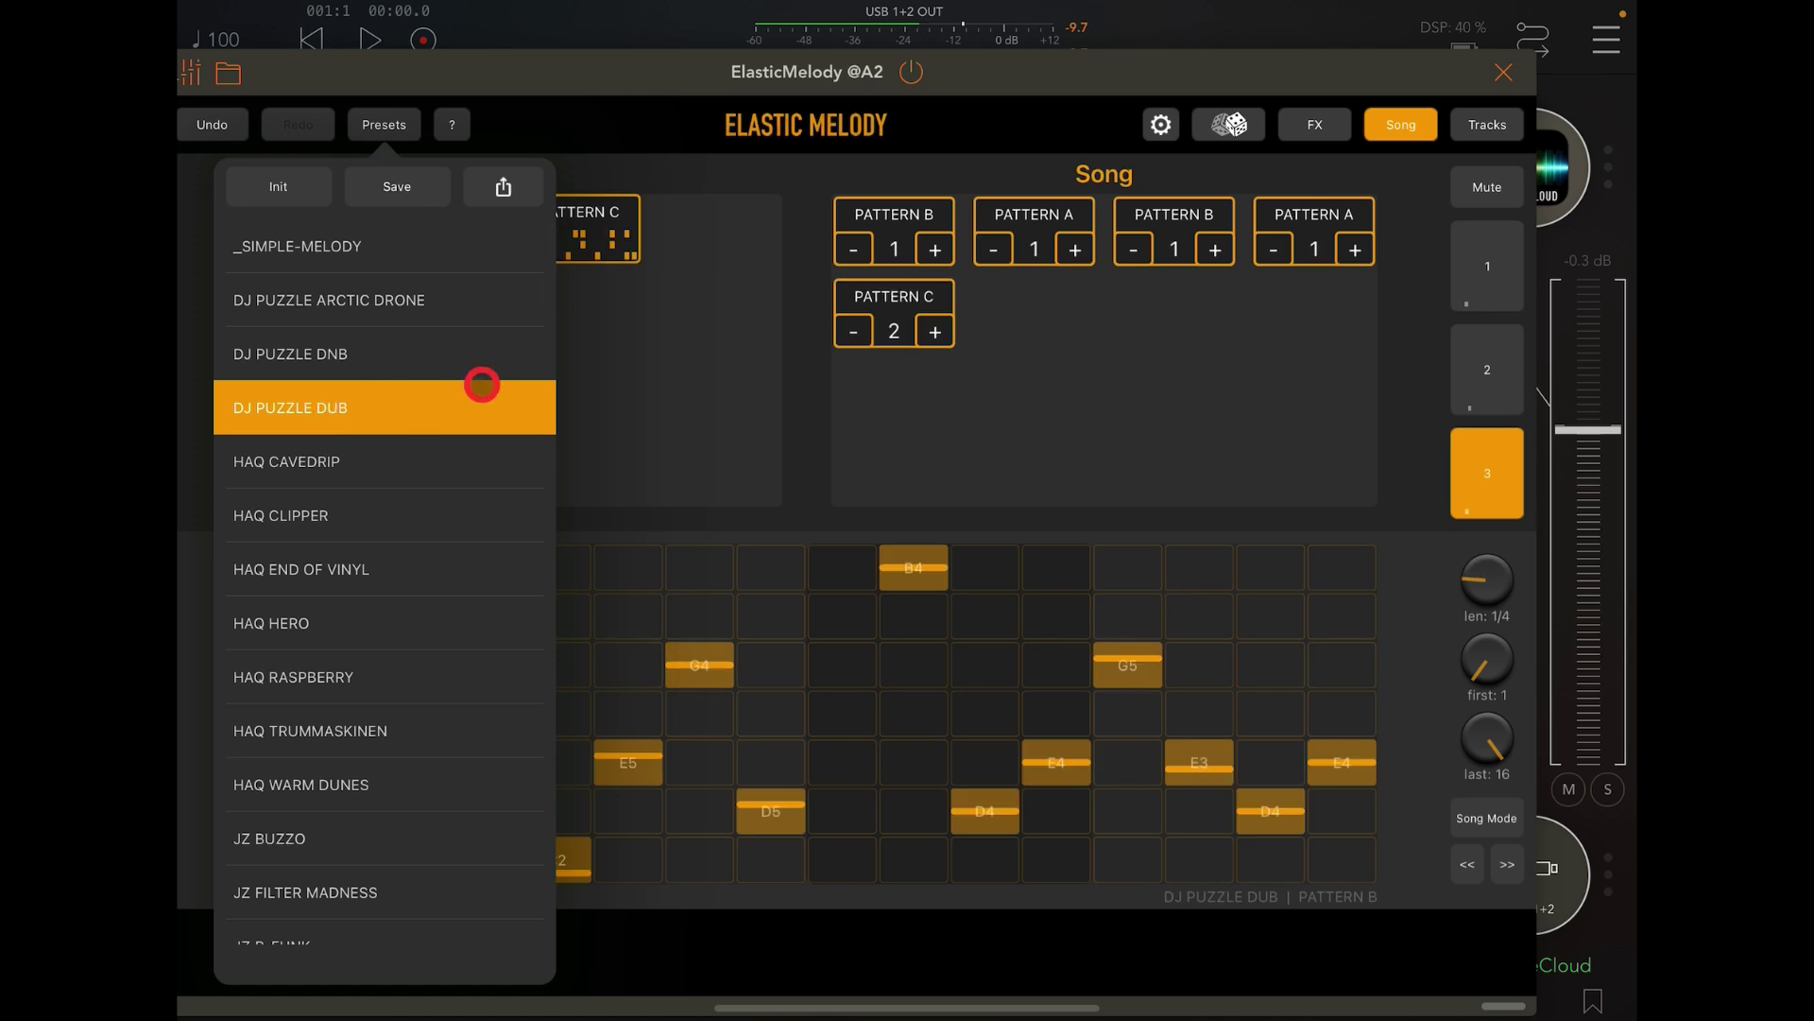
# - Start playback, raise ElasticMelody to -0.3 dB, pull the synth faders down and unsolo ElasticMelody
pyautogui.click(372, 52)
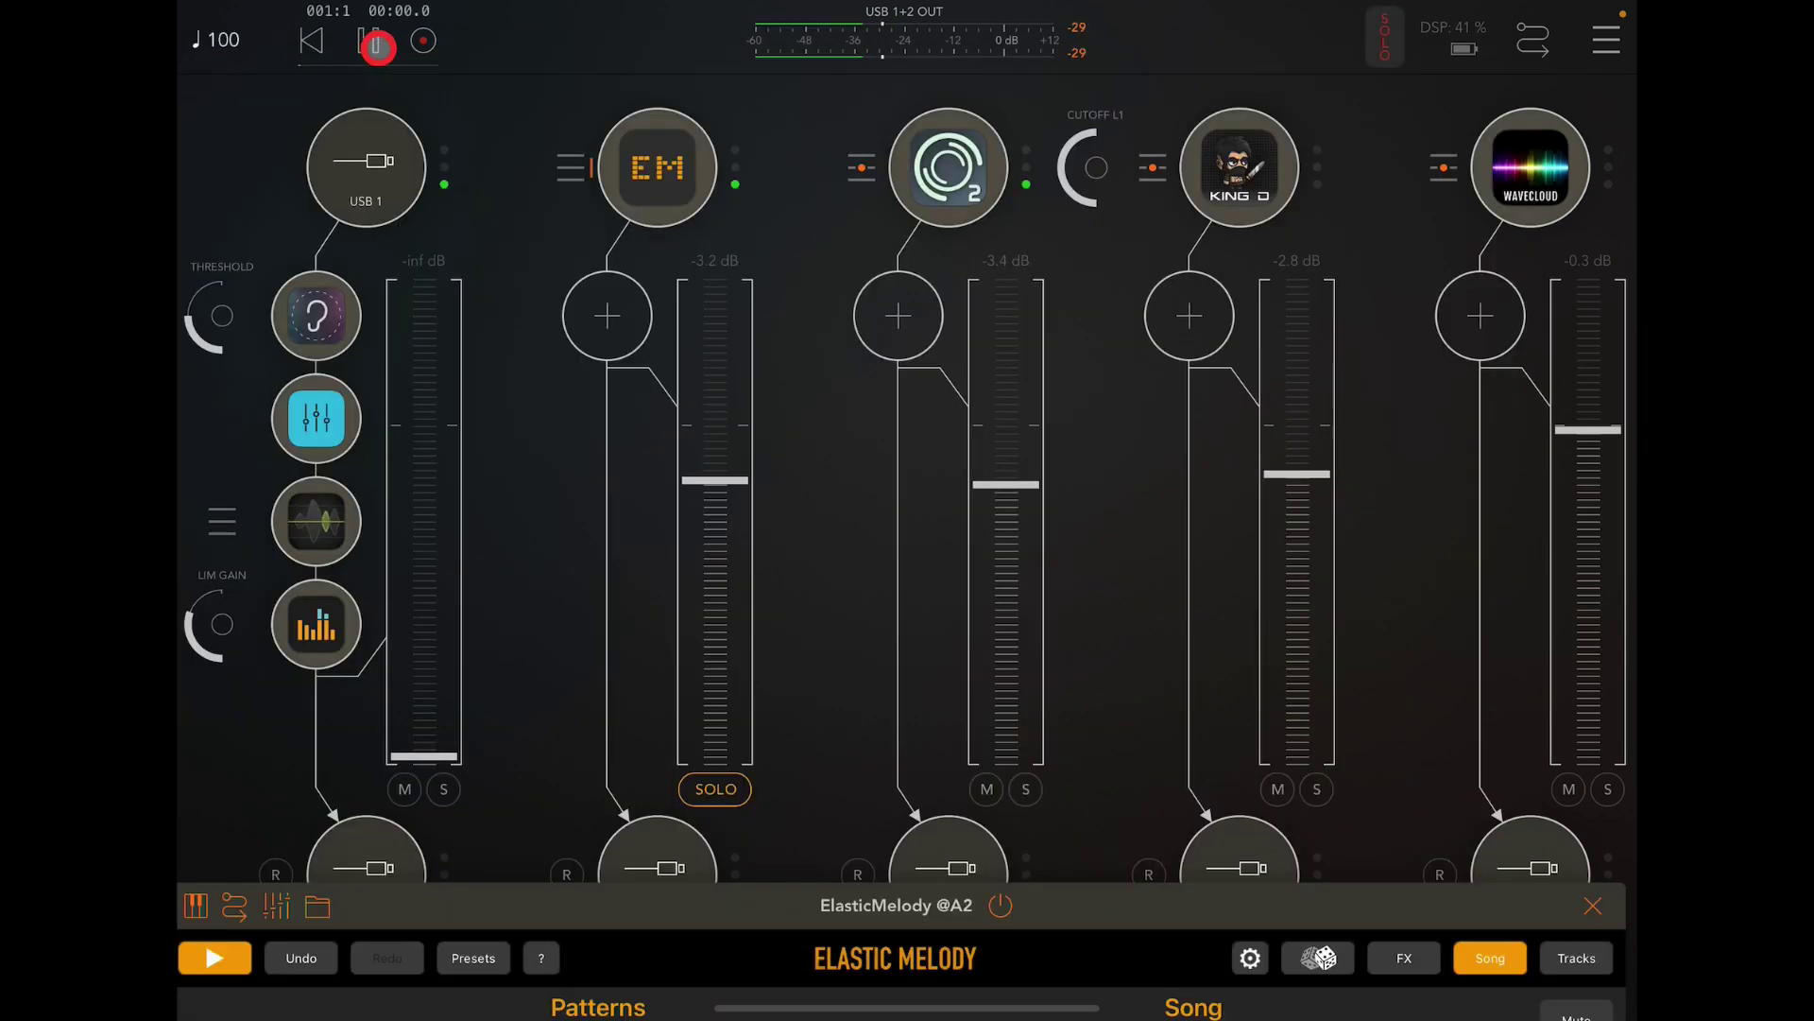
pyautogui.moveTo(715, 475)
pyautogui.mouseDown()
pyautogui.moveTo(709, 409)
pyautogui.moveTo(711, 429)
pyautogui.mouseUp()
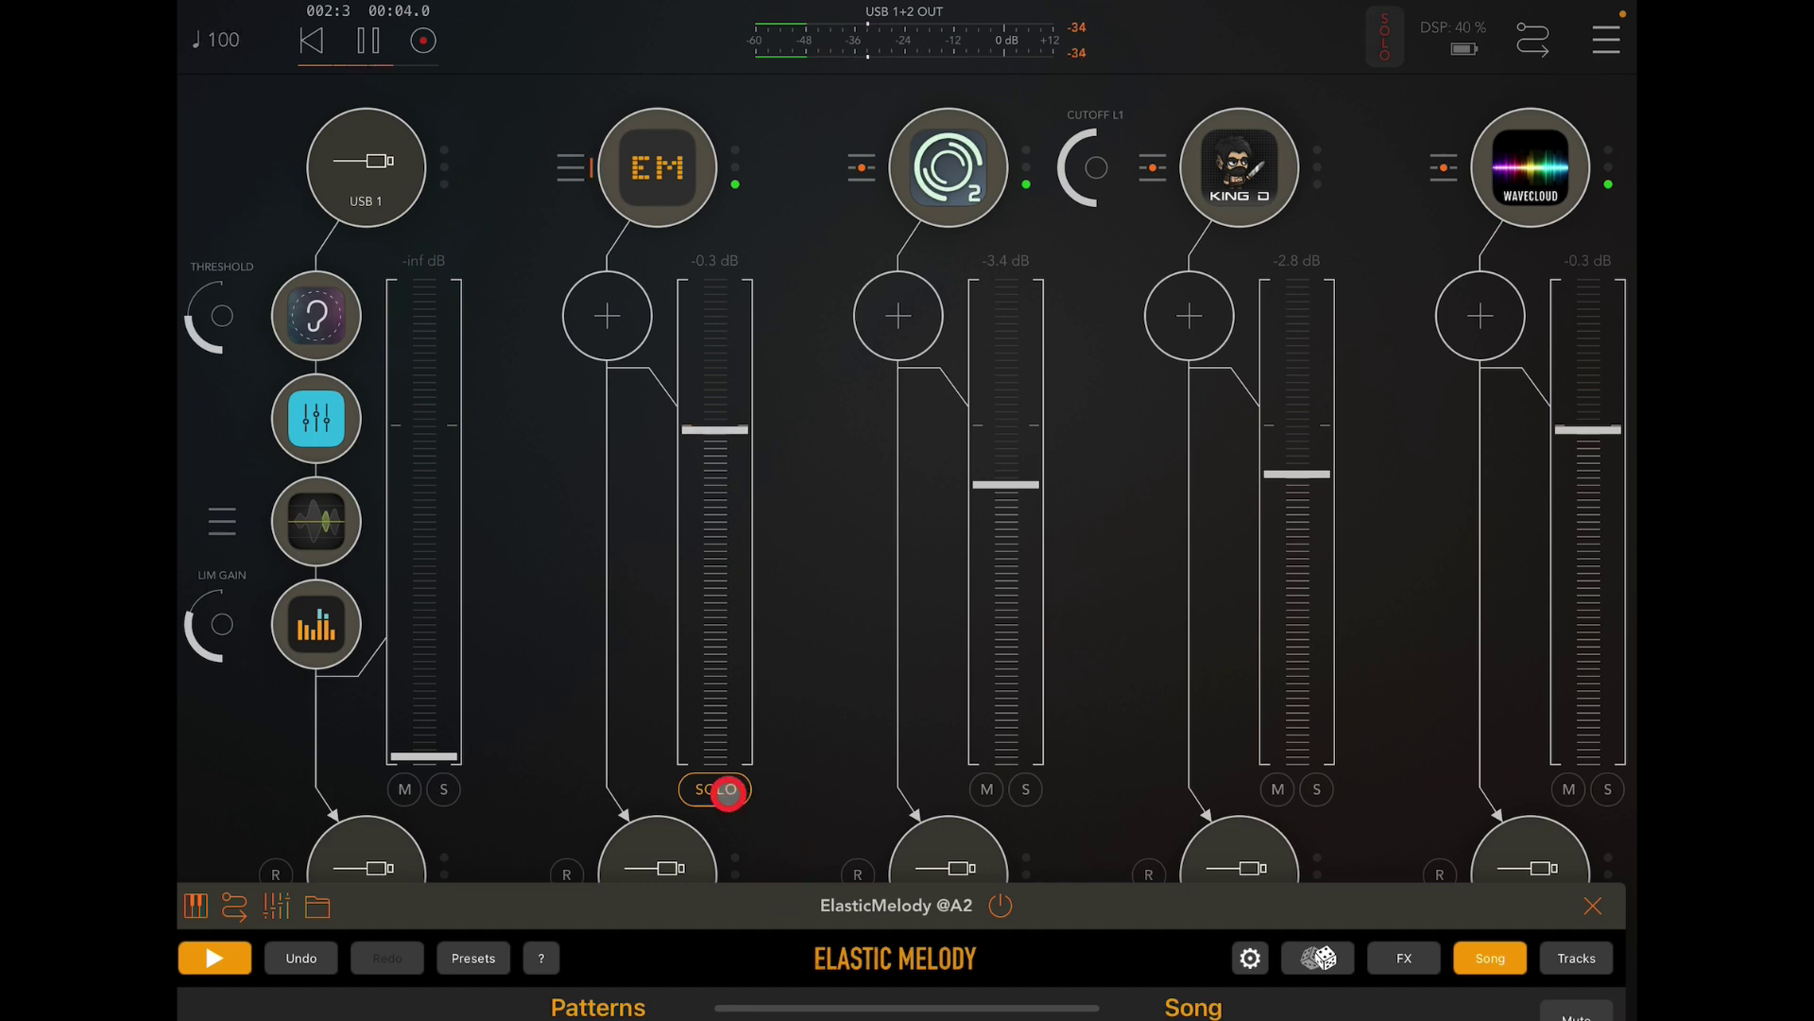
pyautogui.moveTo(1023, 525); pyautogui.dragTo(1027, 950)
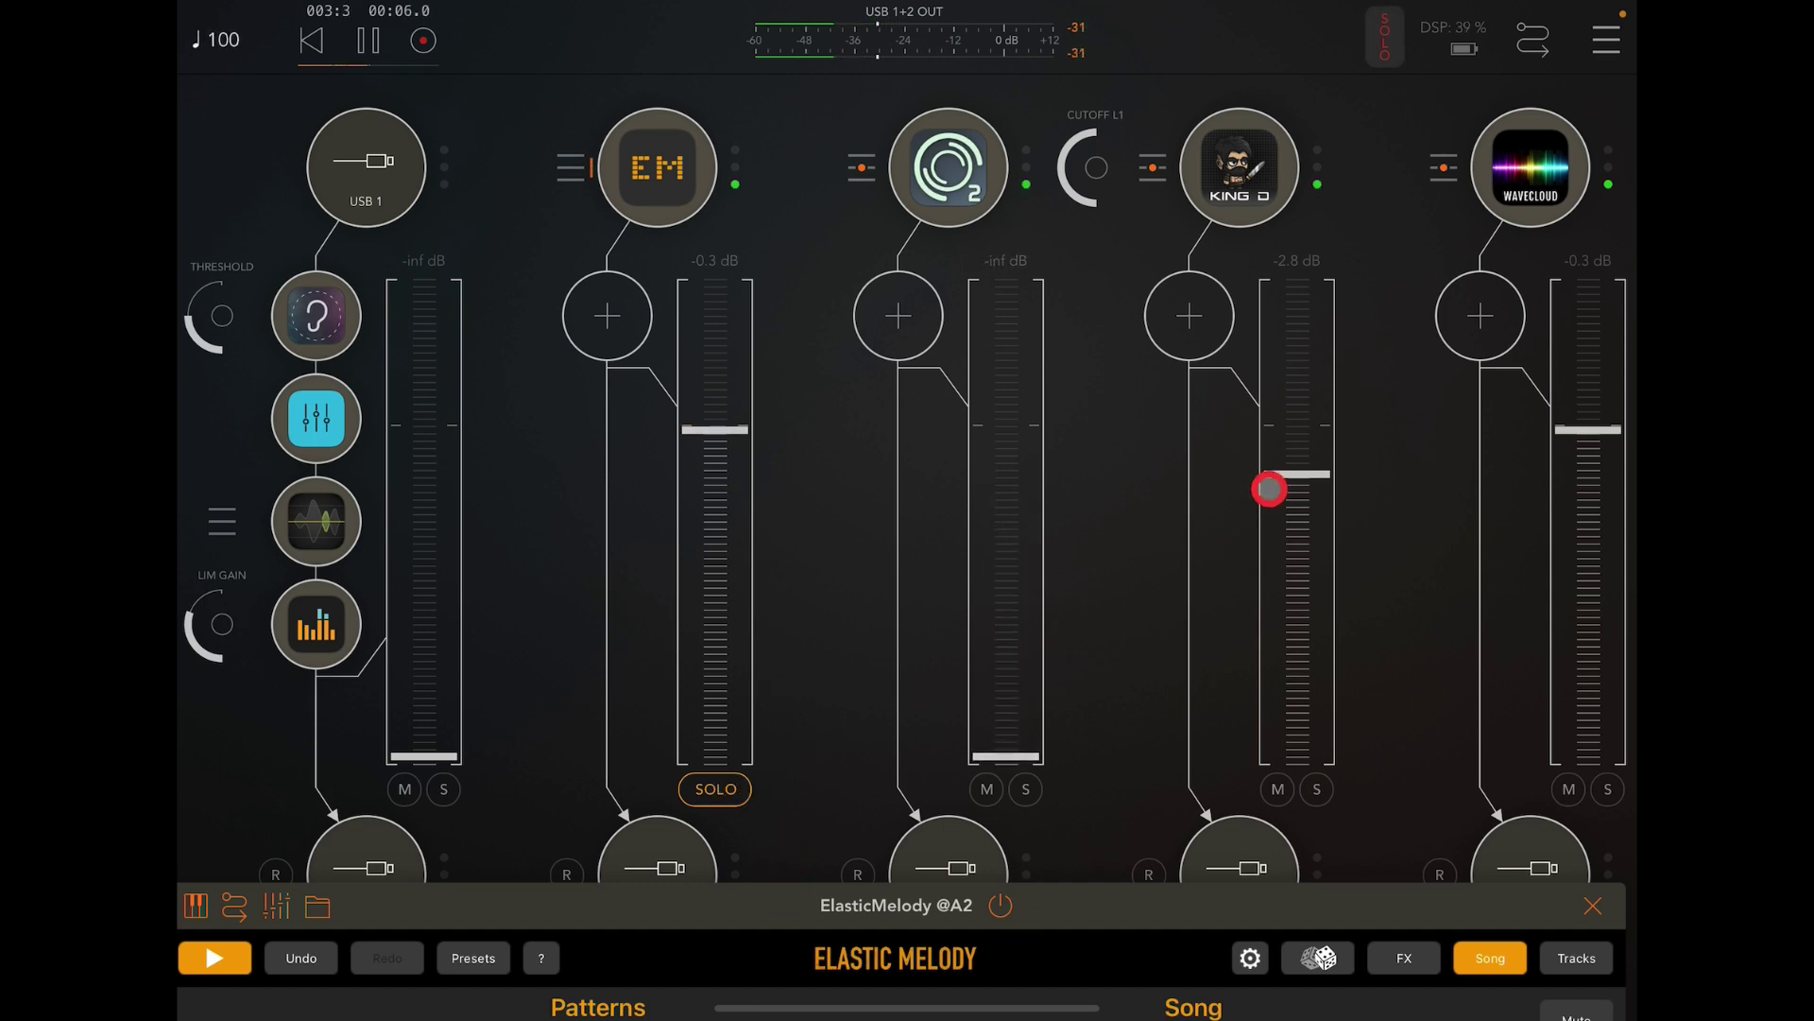
pyautogui.moveTo(1269, 489); pyautogui.dragTo(1334, 909)
pyautogui.moveTo(1602, 472)
pyautogui.mouseDown()
pyautogui.moveTo(1600, 434)
pyautogui.moveTo(1626, 847)
pyautogui.mouseUp()
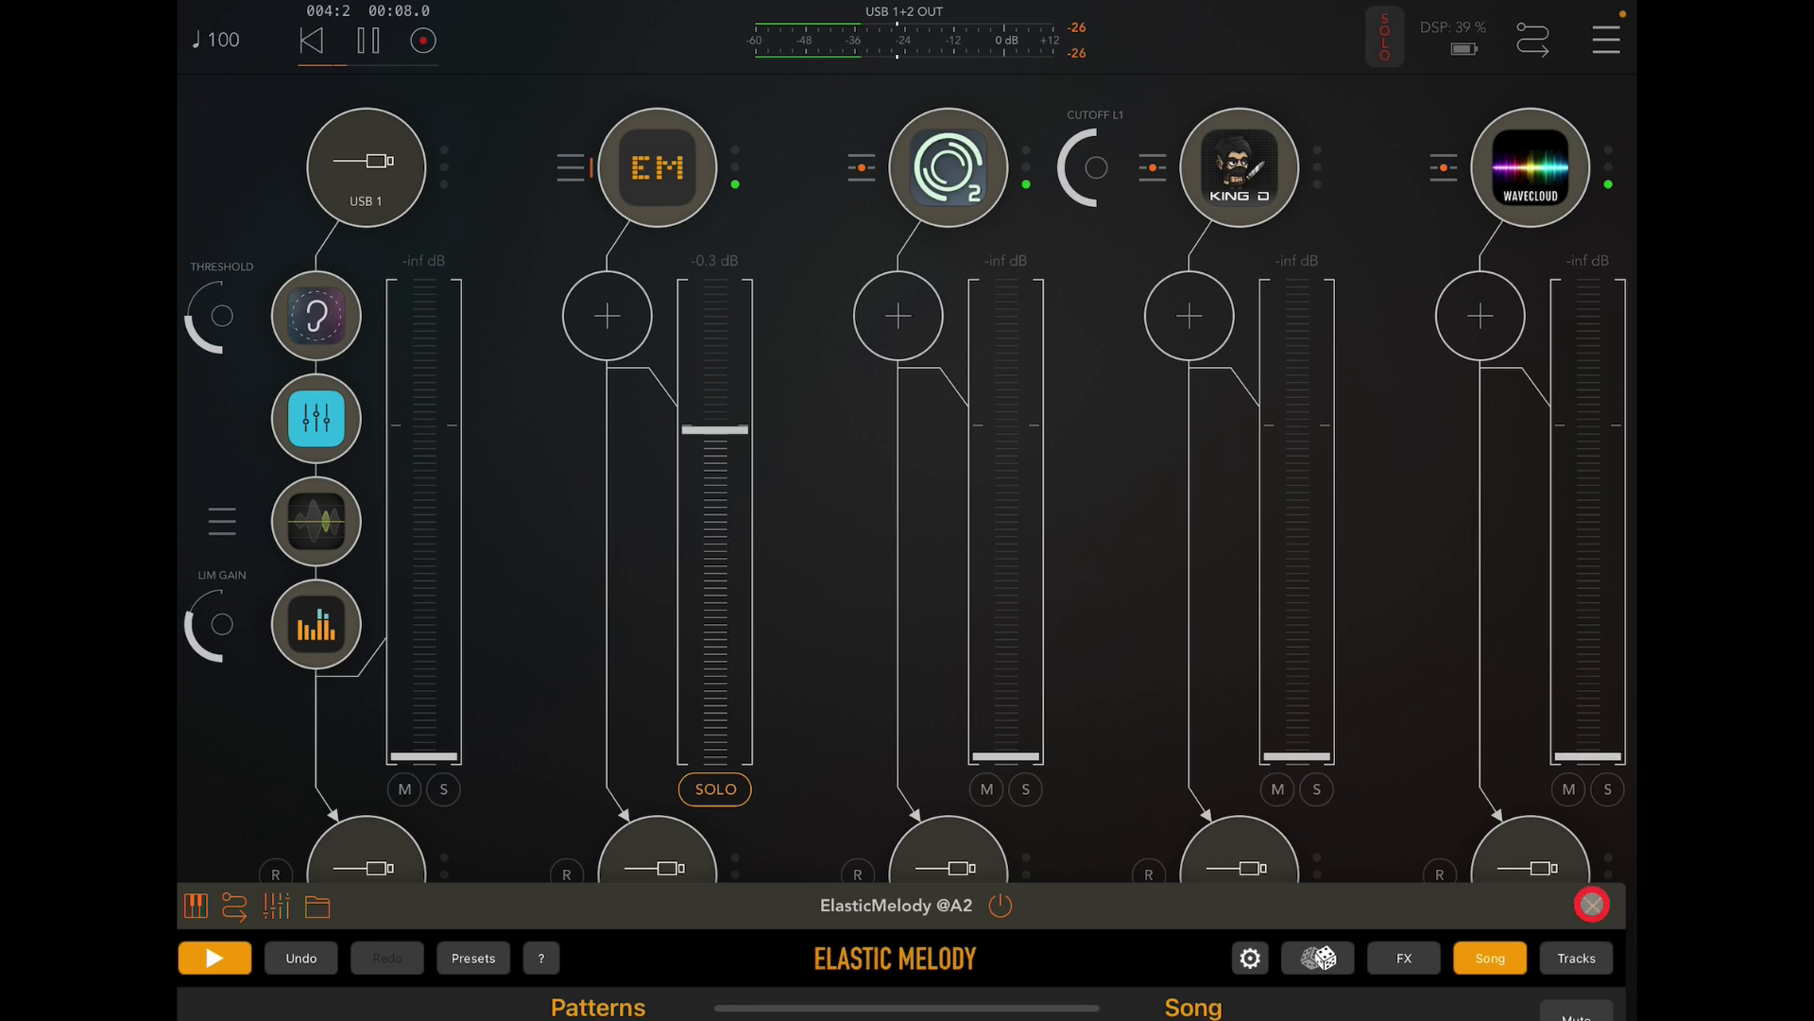
pyautogui.click(986, 789)
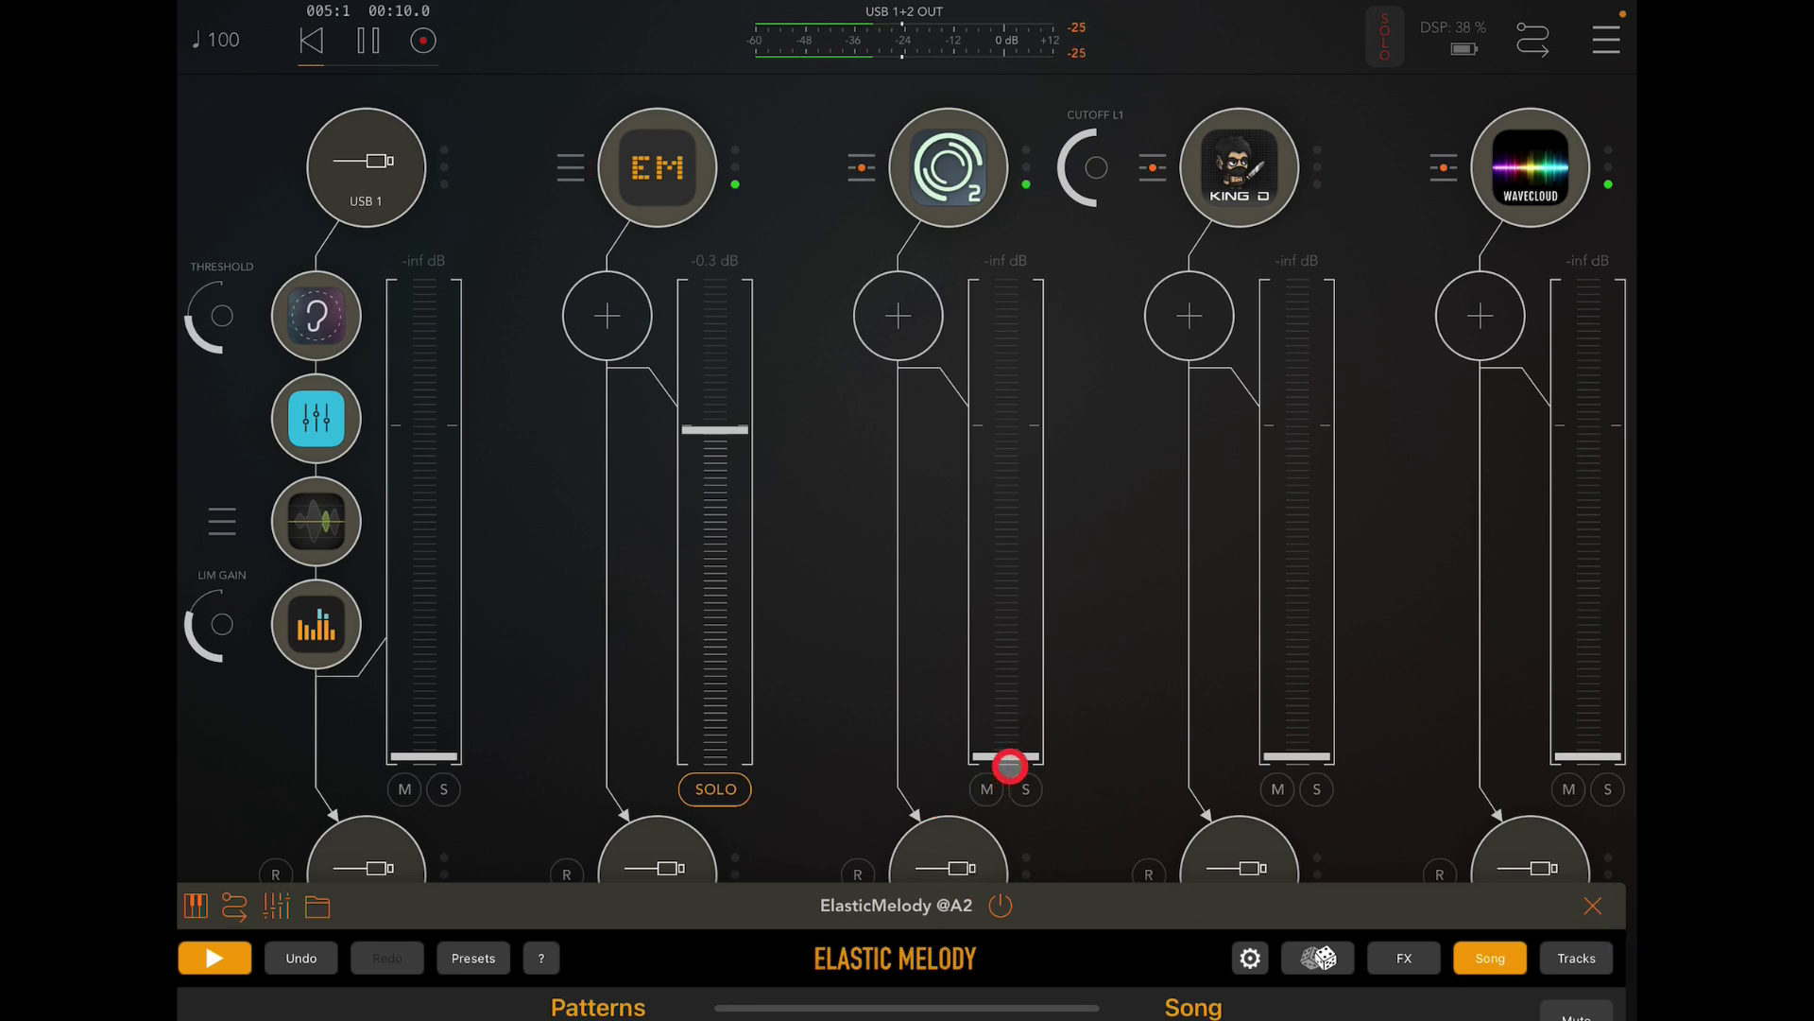
pyautogui.click(689, 797)
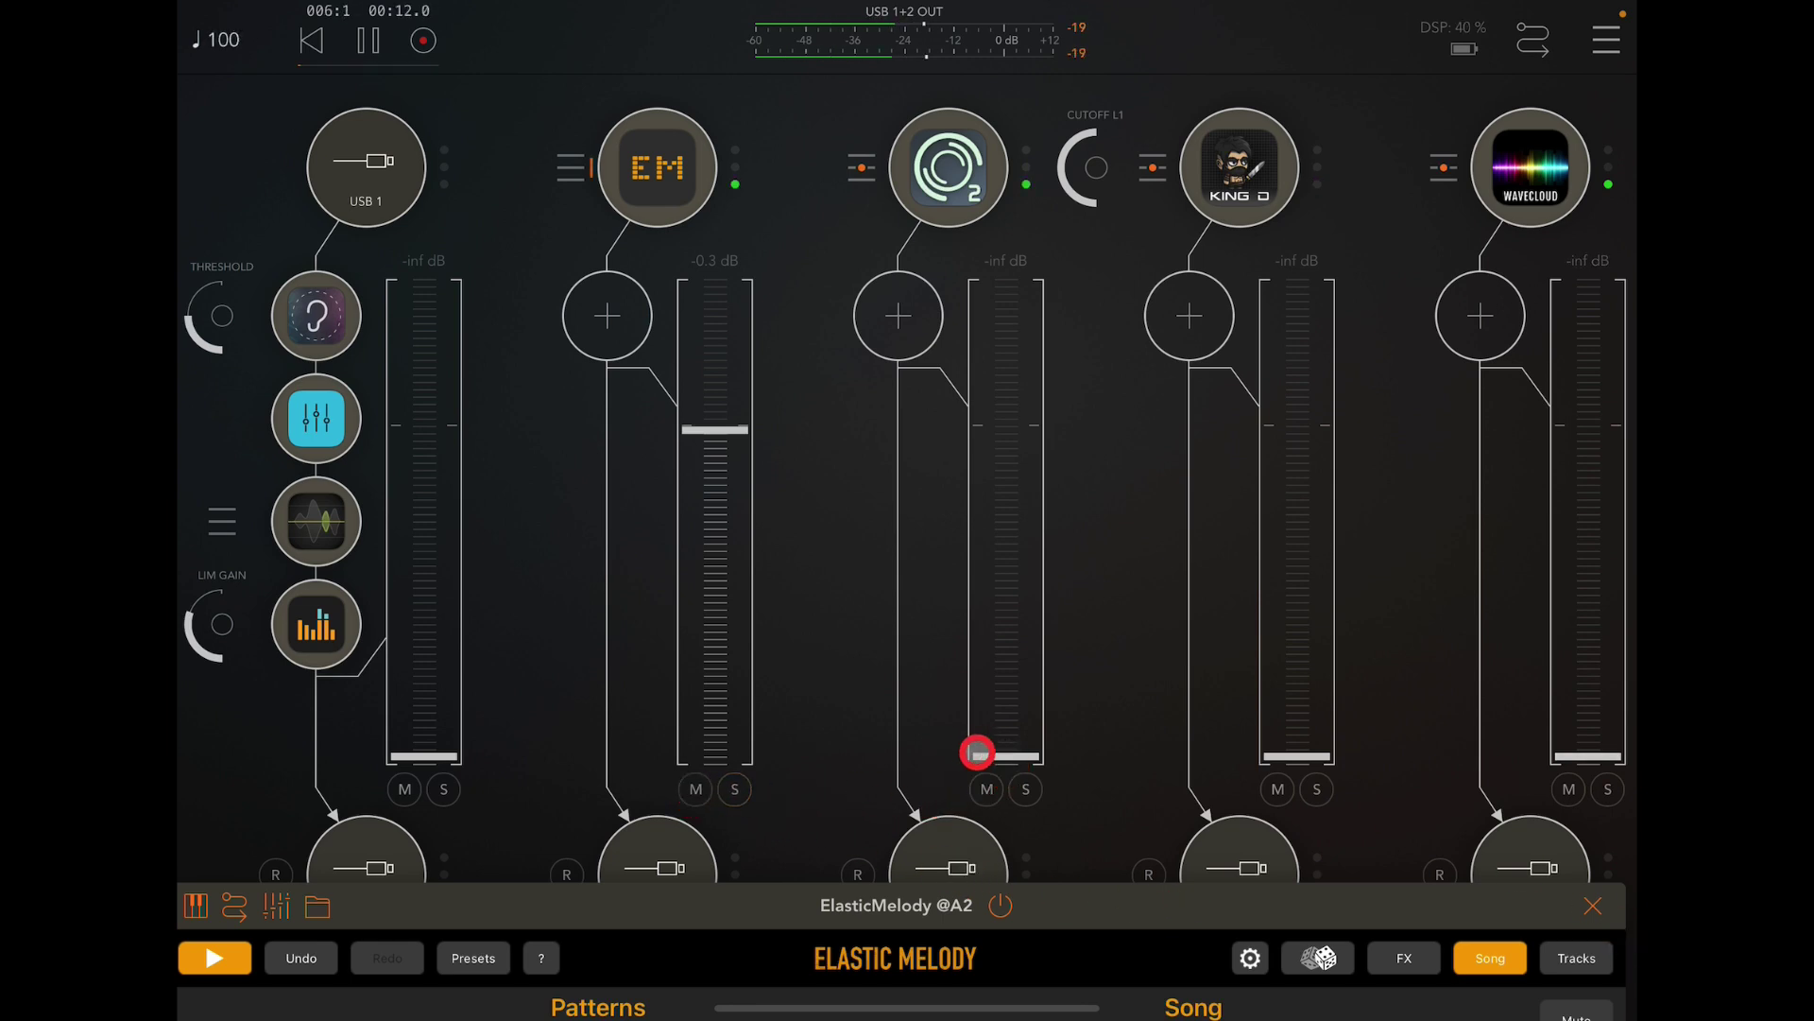
# - Silence the second ElasticMelody and raise O2, KING D and WAVECLOUD to -2.3, -0.8 and -3.5 dB
pyautogui.moveTo(1002, 724); pyautogui.dragTo(491, 718)
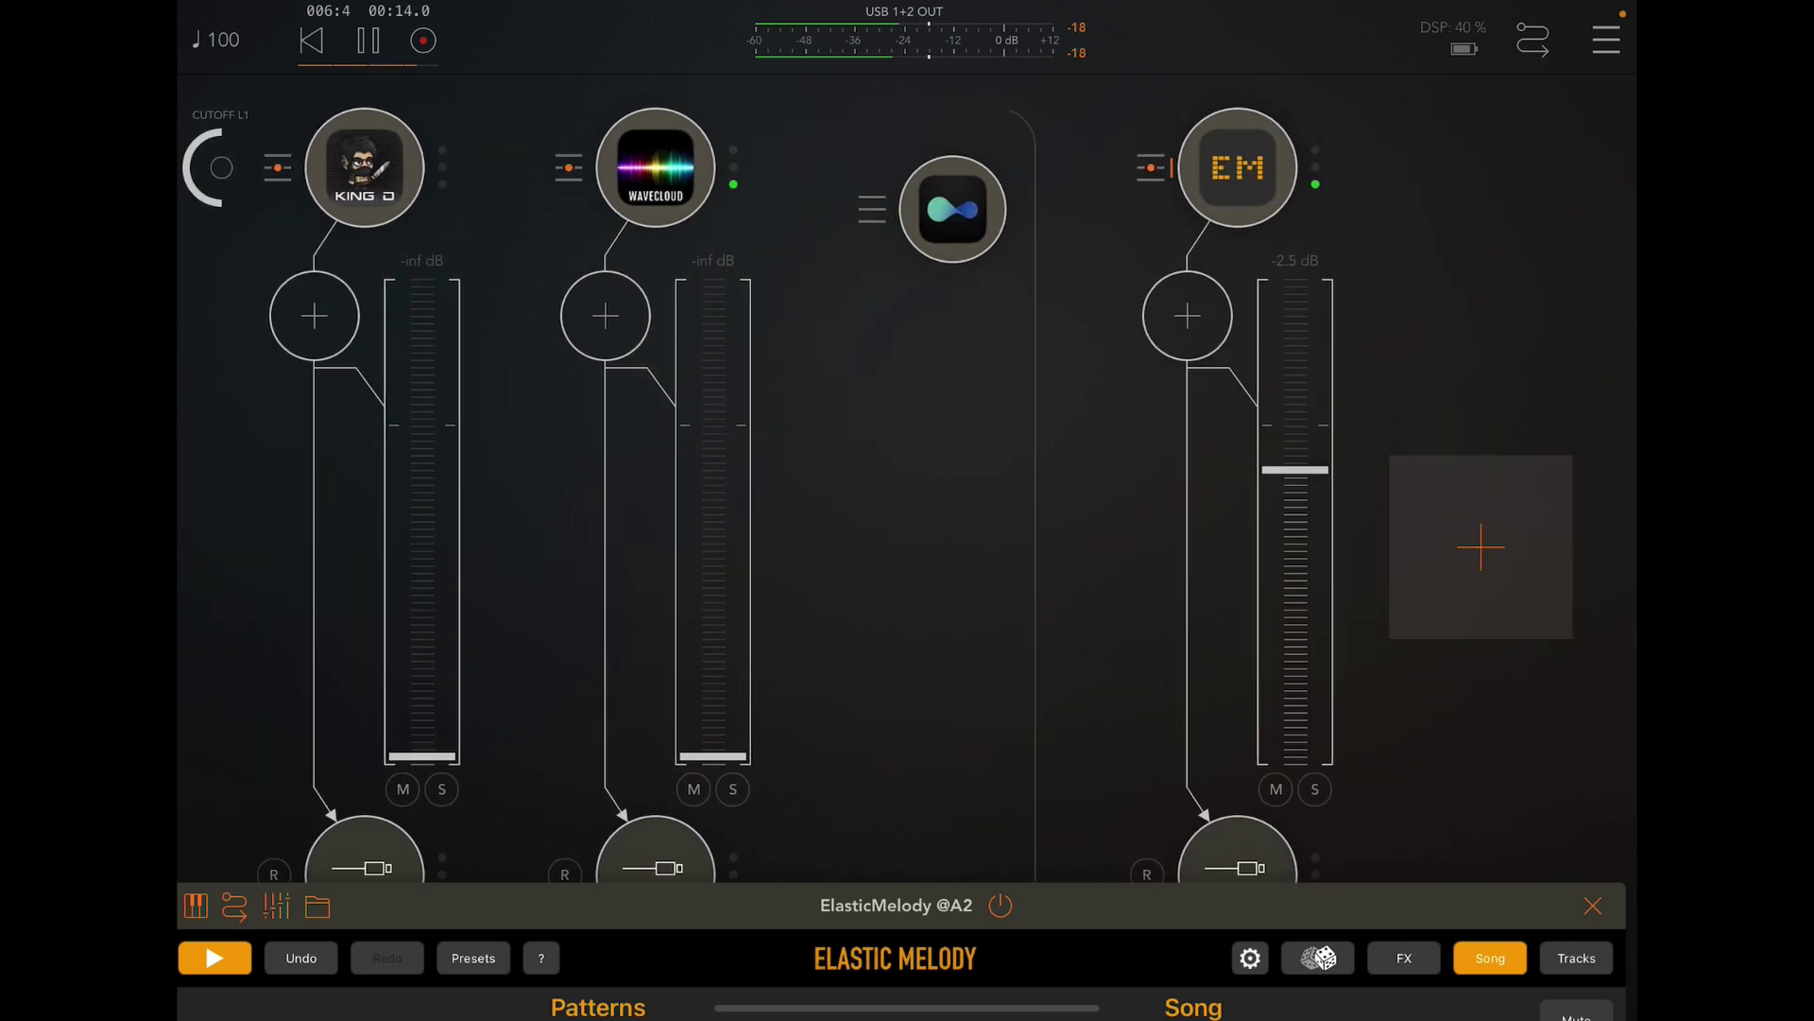
pyautogui.moveTo(1273, 461); pyautogui.dragTo(1254, 844)
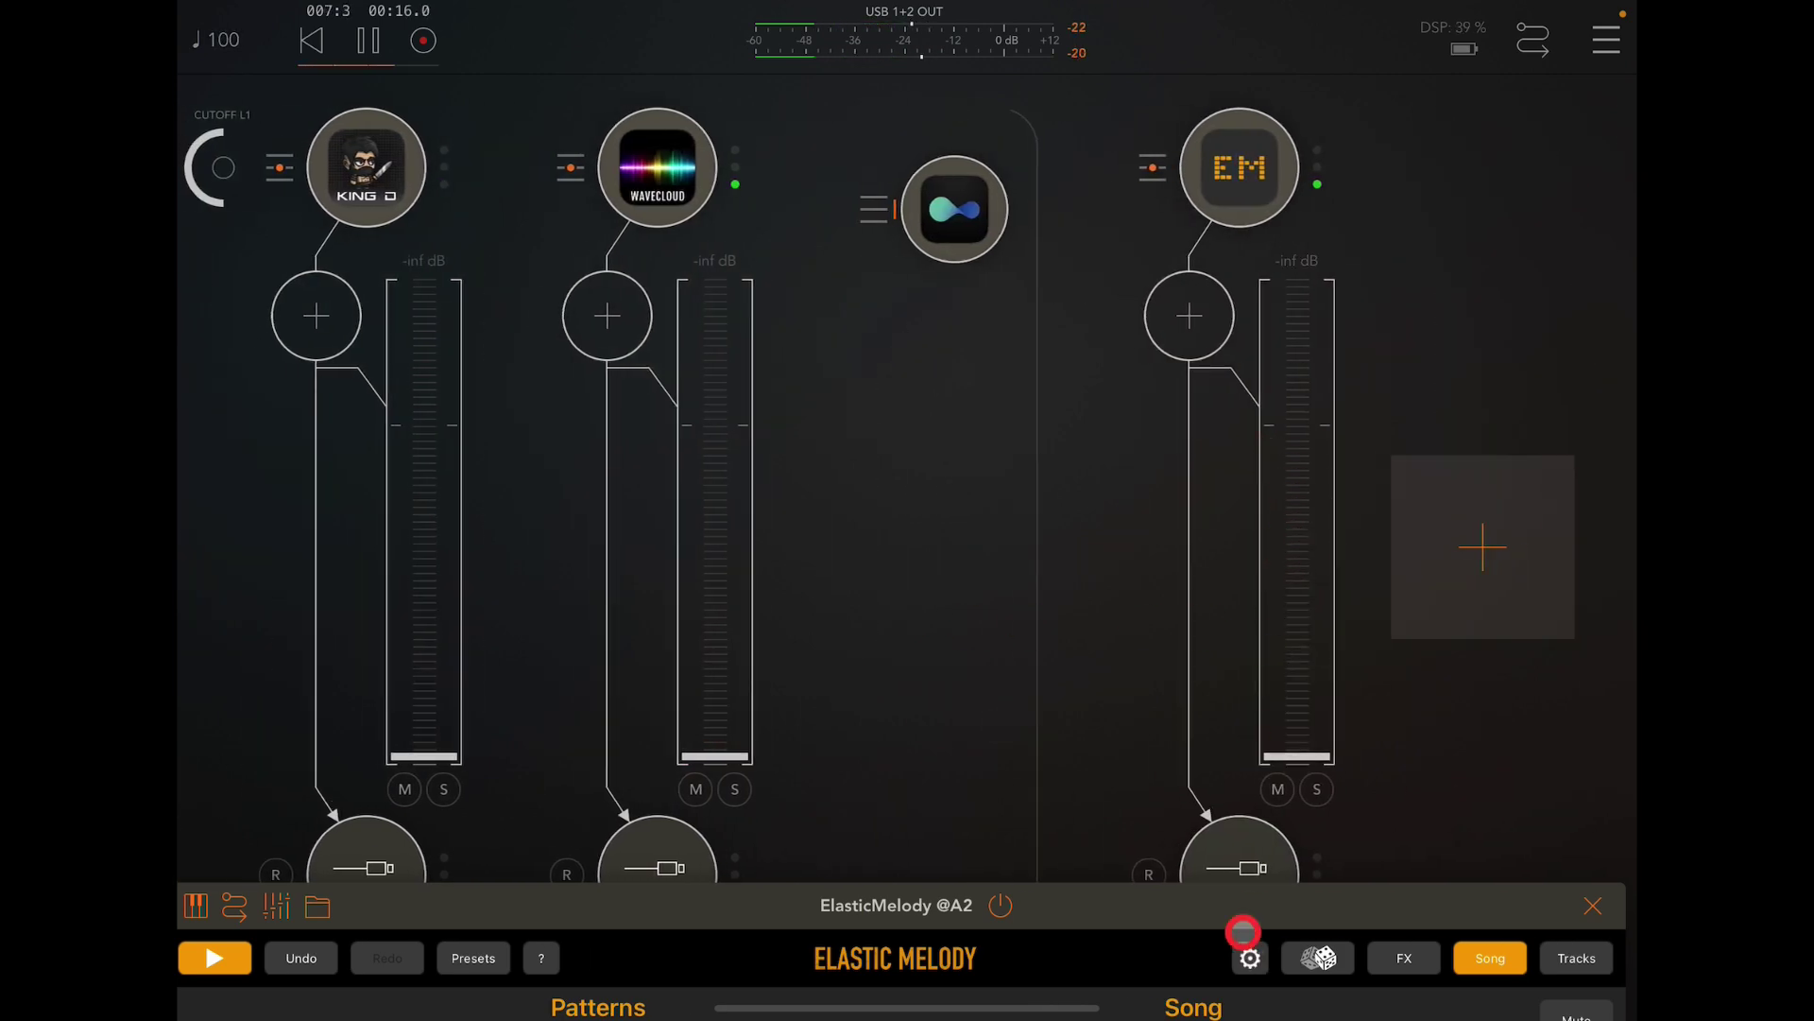
pyautogui.moveTo(397, 831); pyautogui.dragTo(1270, 829)
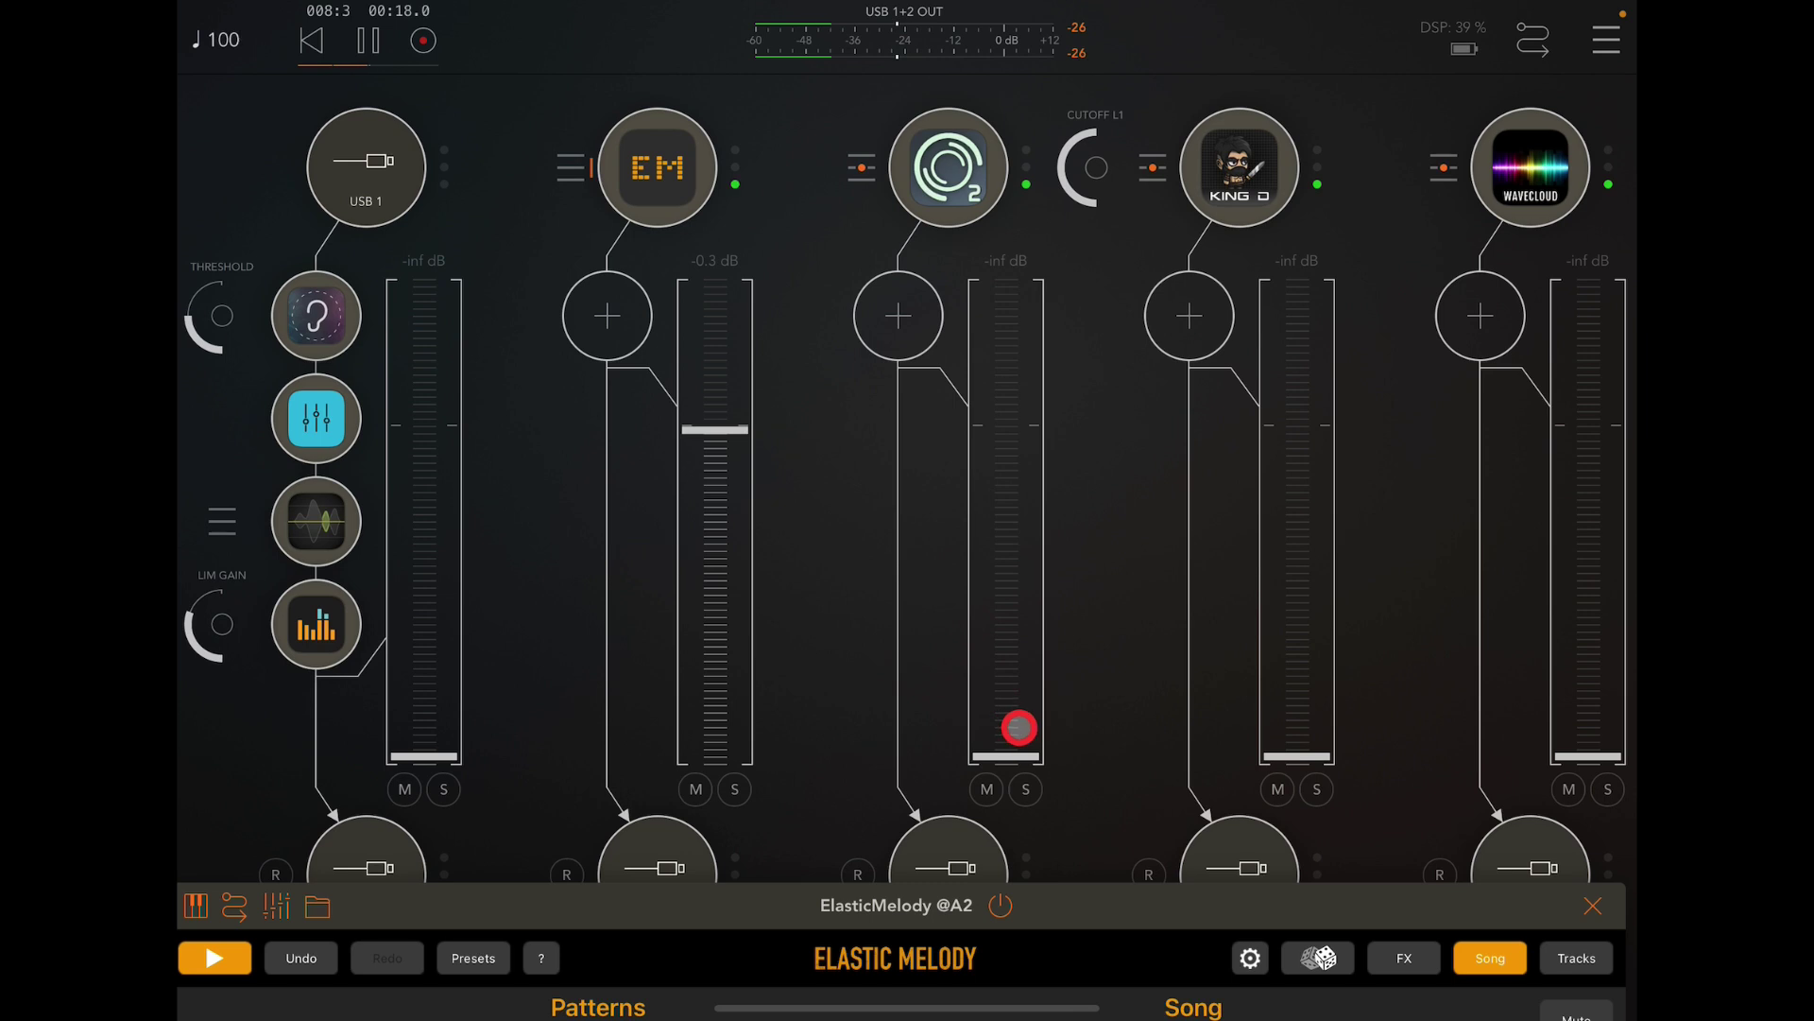
pyautogui.moveTo(1019, 727); pyautogui.dragTo(992, 417)
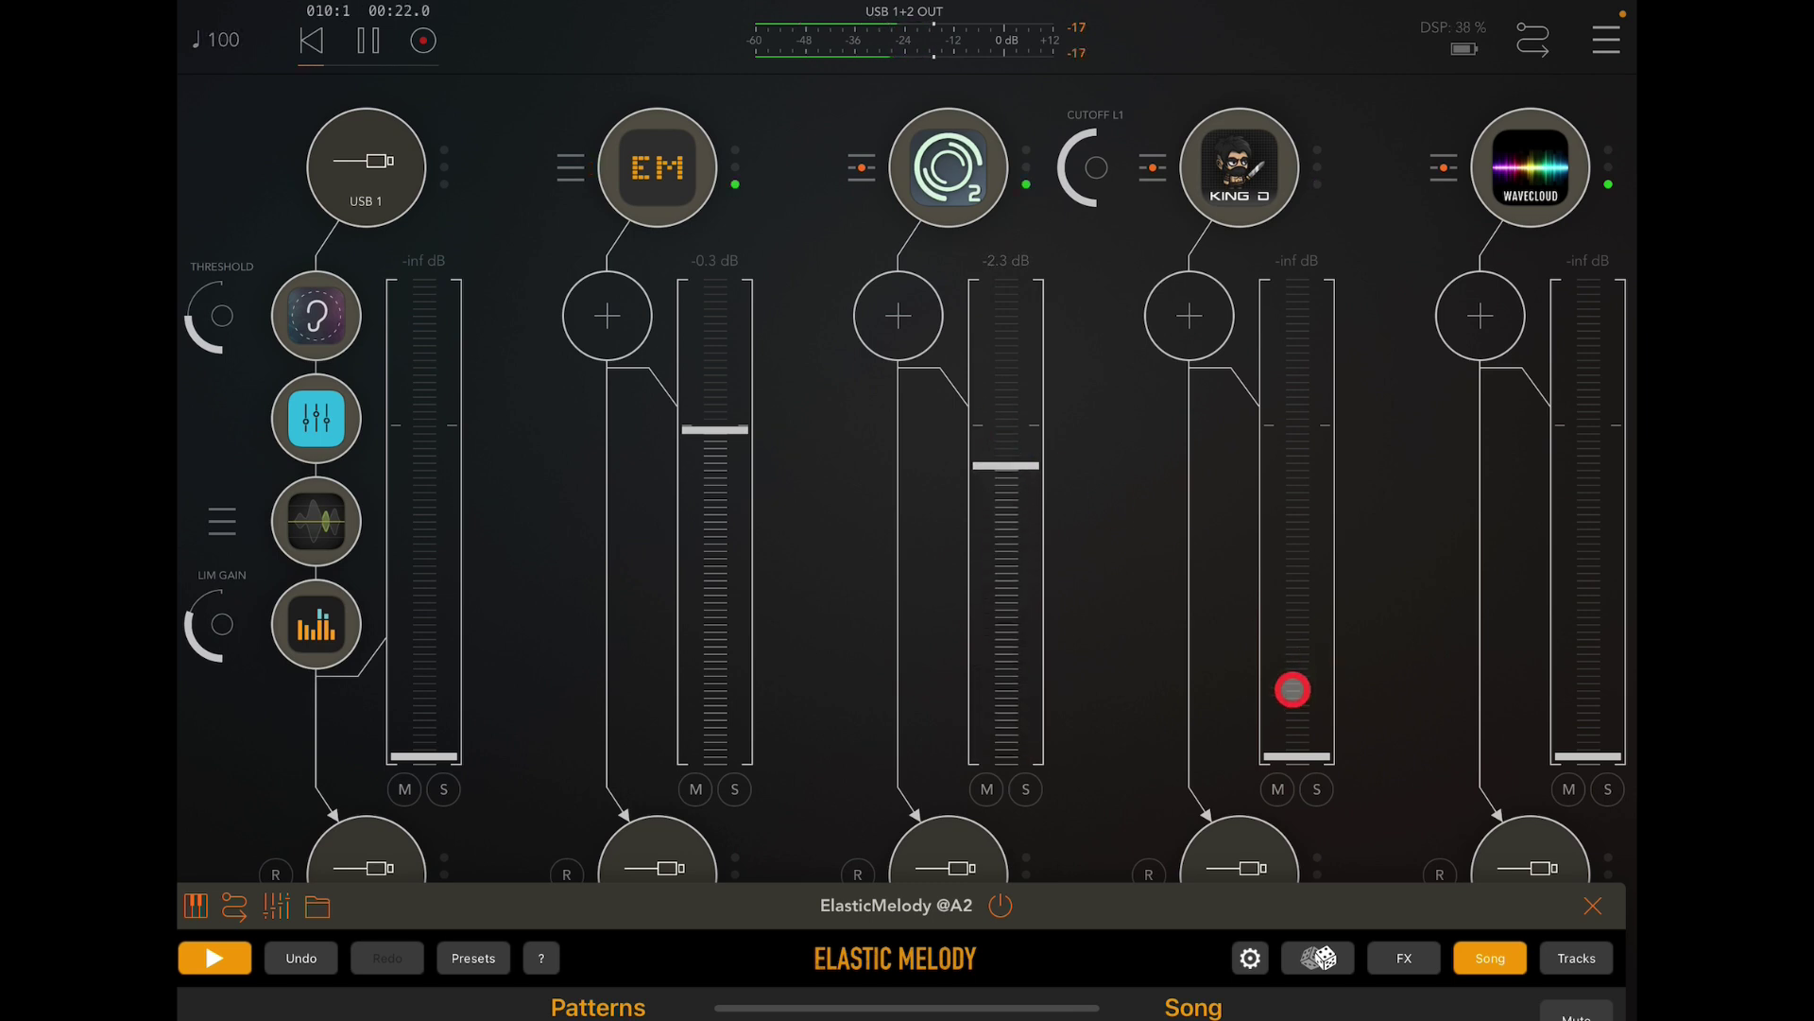
pyautogui.moveTo(1292, 704)
pyautogui.mouseDown()
pyautogui.moveTo(1297, 387)
pyautogui.moveTo(1298, 412)
pyautogui.mouseUp()
pyautogui.moveTo(1607, 684); pyautogui.dragTo(1583, 398)
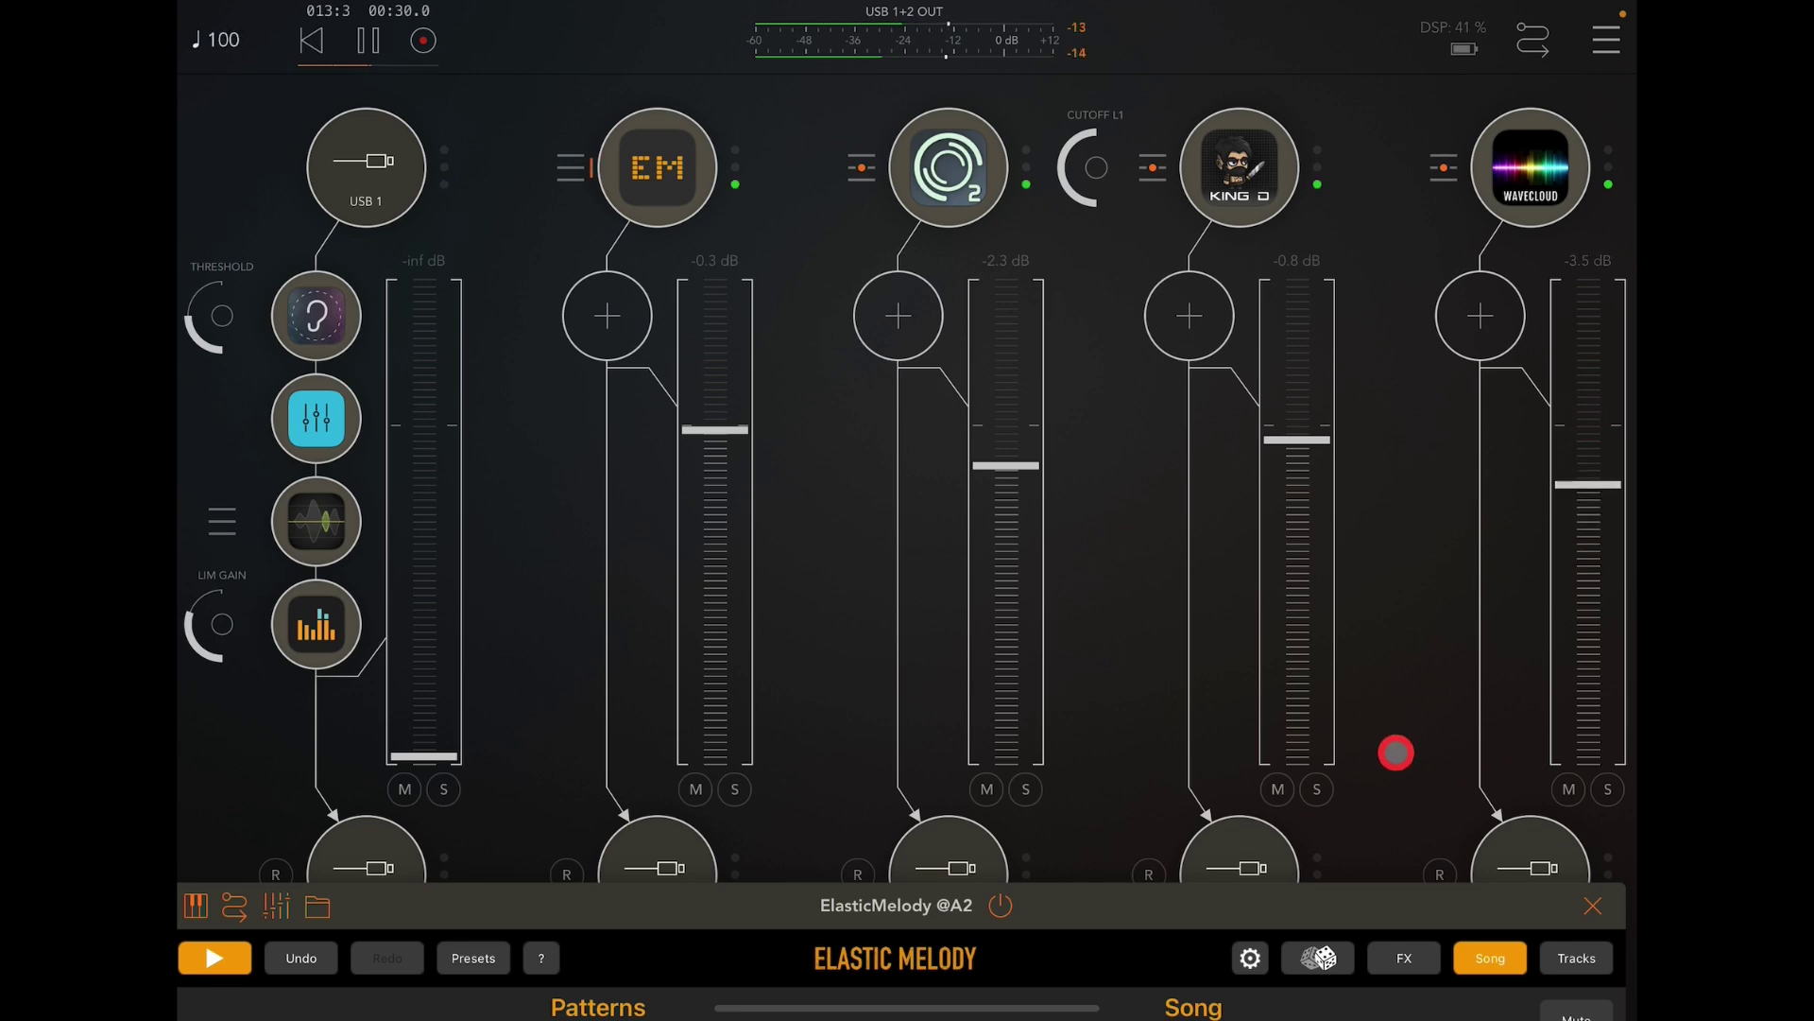
# - In Pattern C track 1, move and add notes, raising them to A3, F3 and G3
pyautogui.moveTo(1162, 912); pyautogui.dragTo(1207, 69)
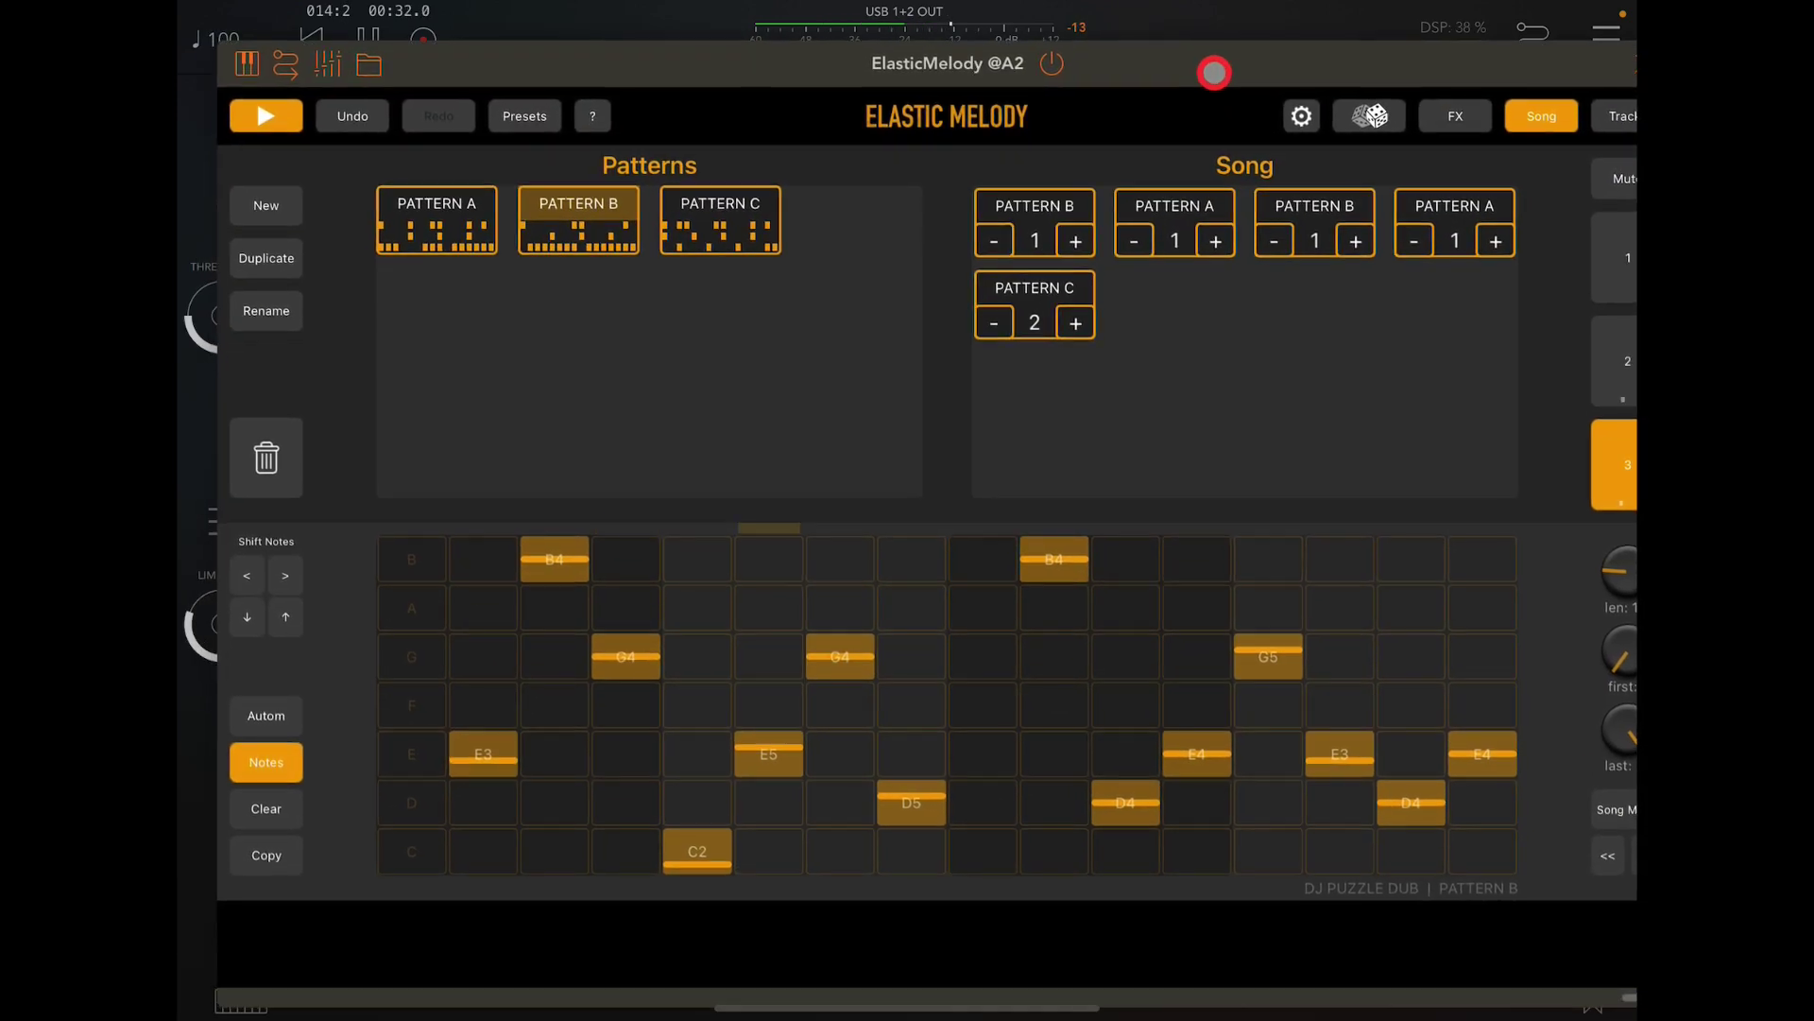
pyautogui.click(716, 229)
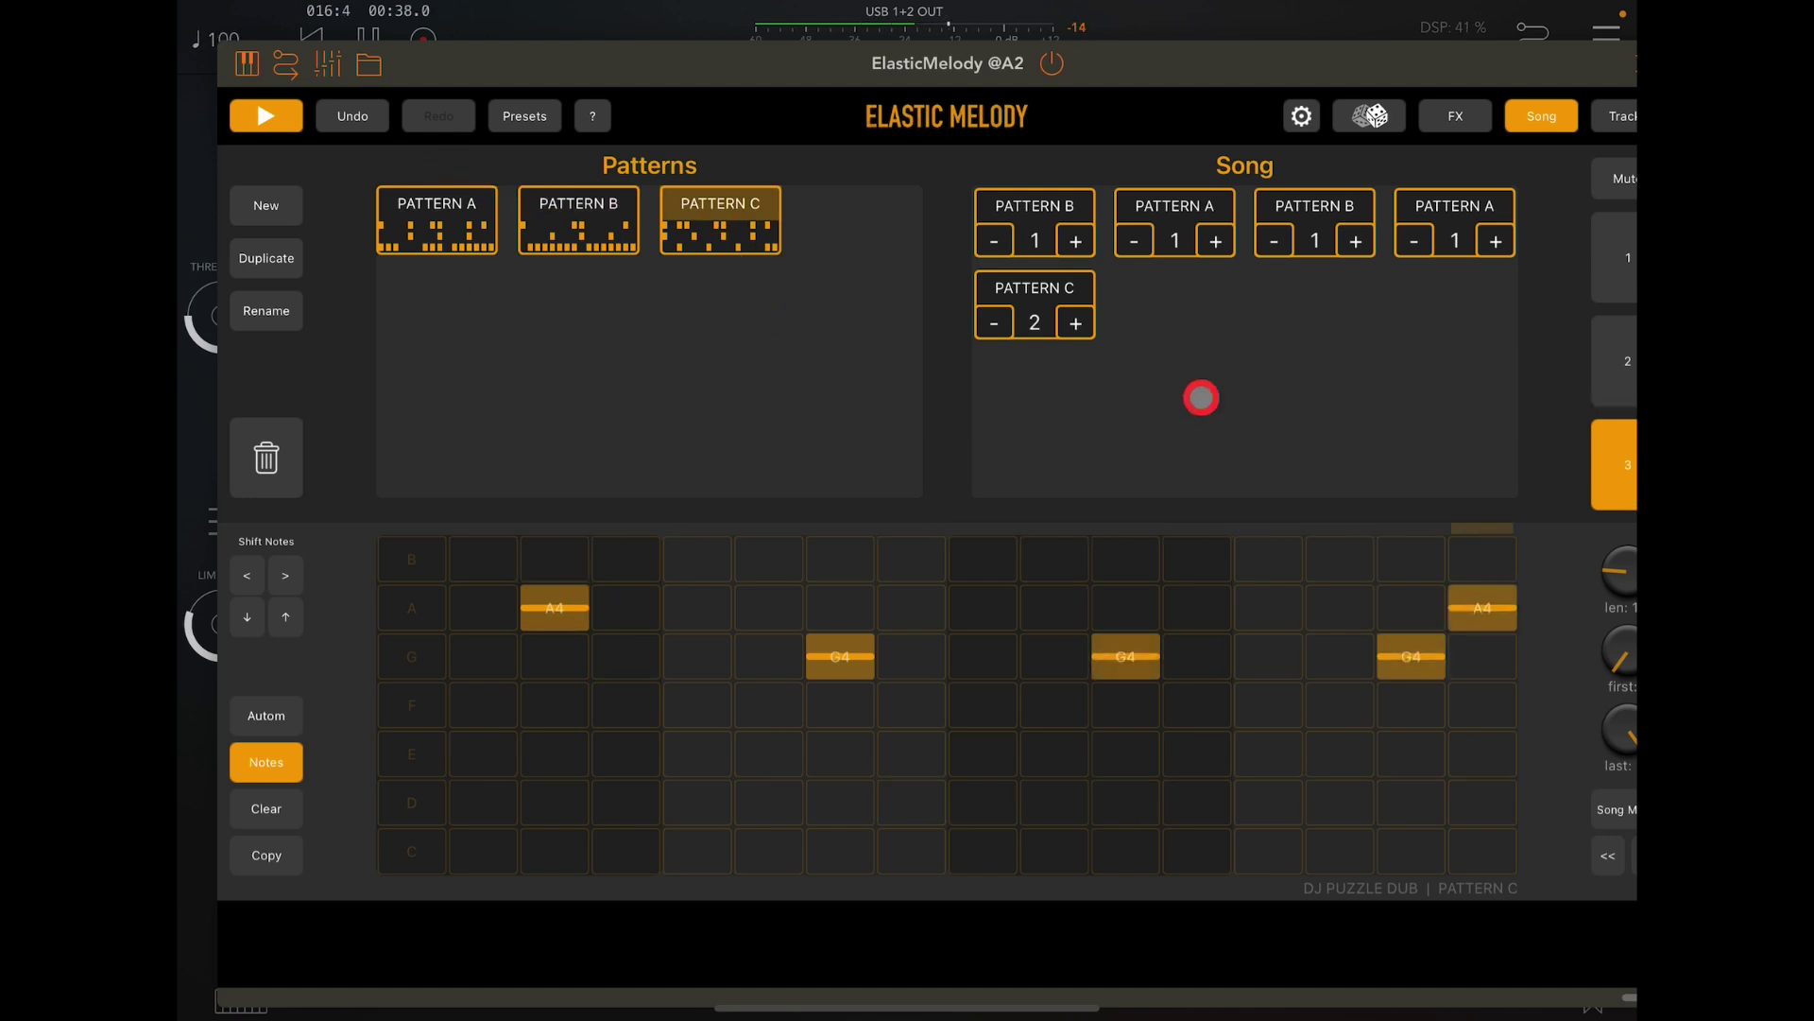
pyautogui.click(1607, 263)
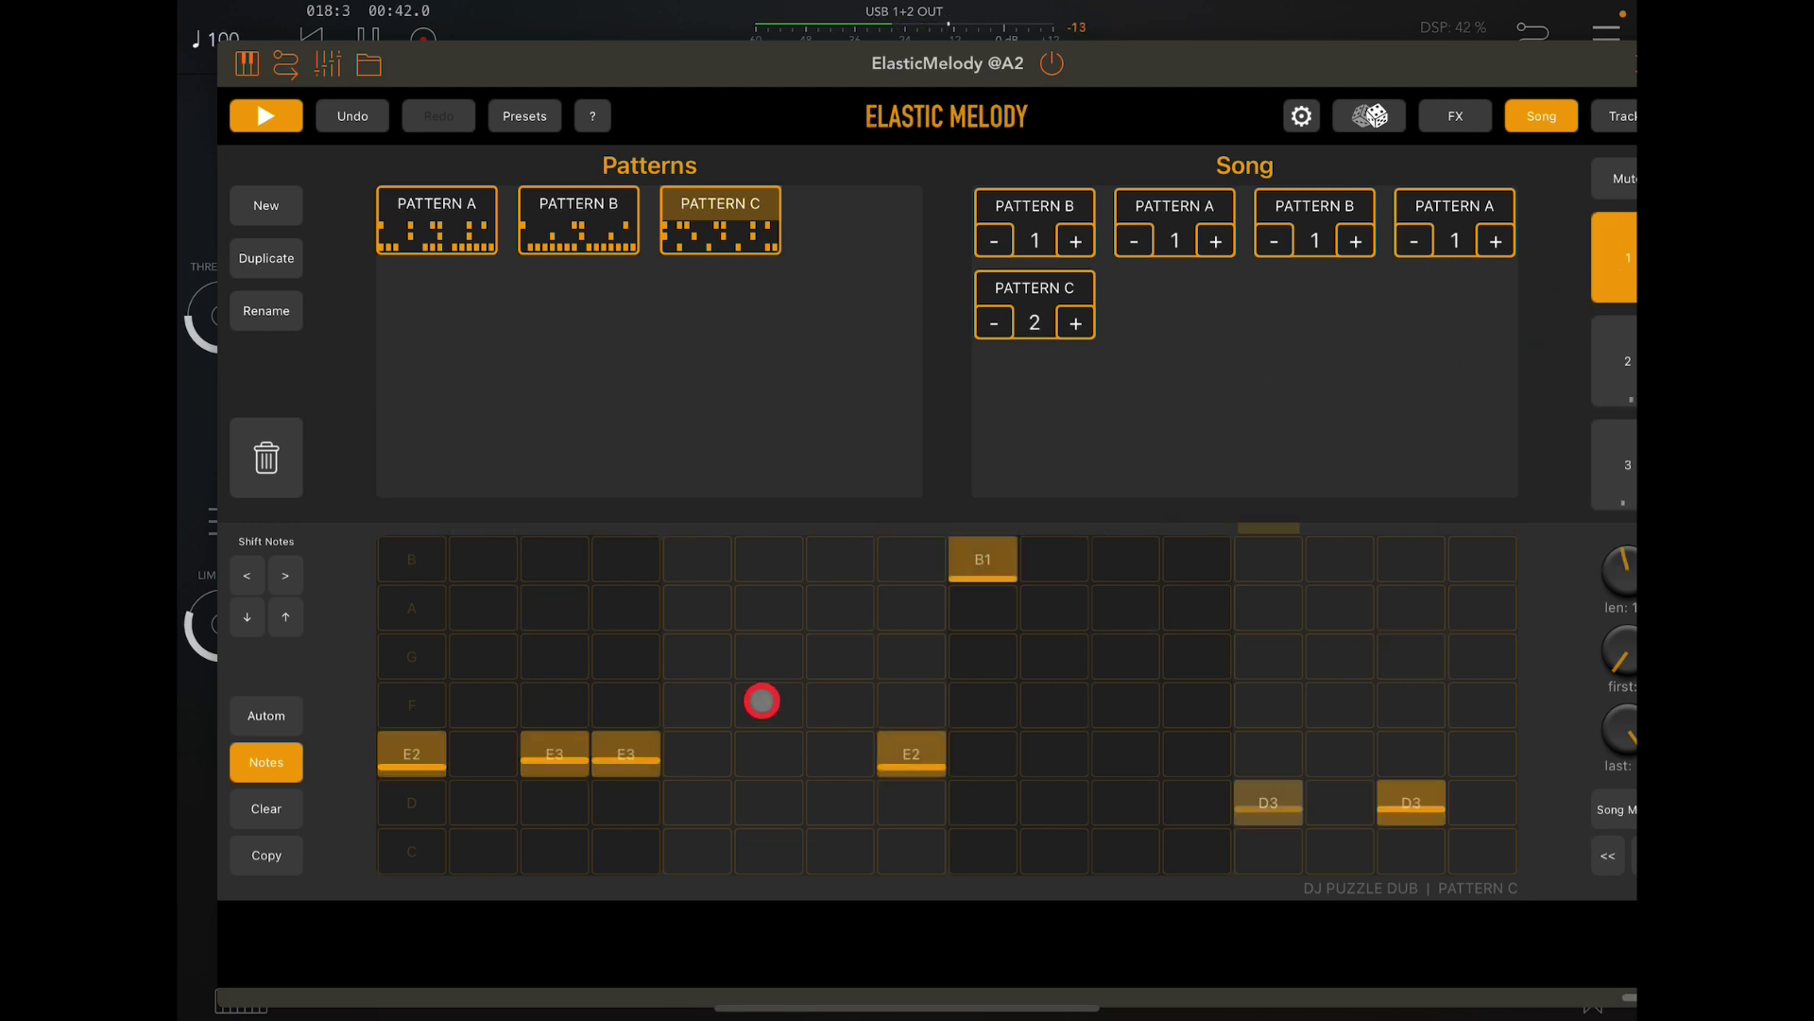
pyautogui.moveTo(1269, 794); pyautogui.dragTo(1256, 615)
pyautogui.moveTo(1411, 802)
pyautogui.mouseDown()
pyautogui.moveTo(1382, 636)
pyautogui.moveTo(1466, 615)
pyautogui.mouseUp()
pyautogui.moveTo(911, 753); pyautogui.dragTo(946, 718)
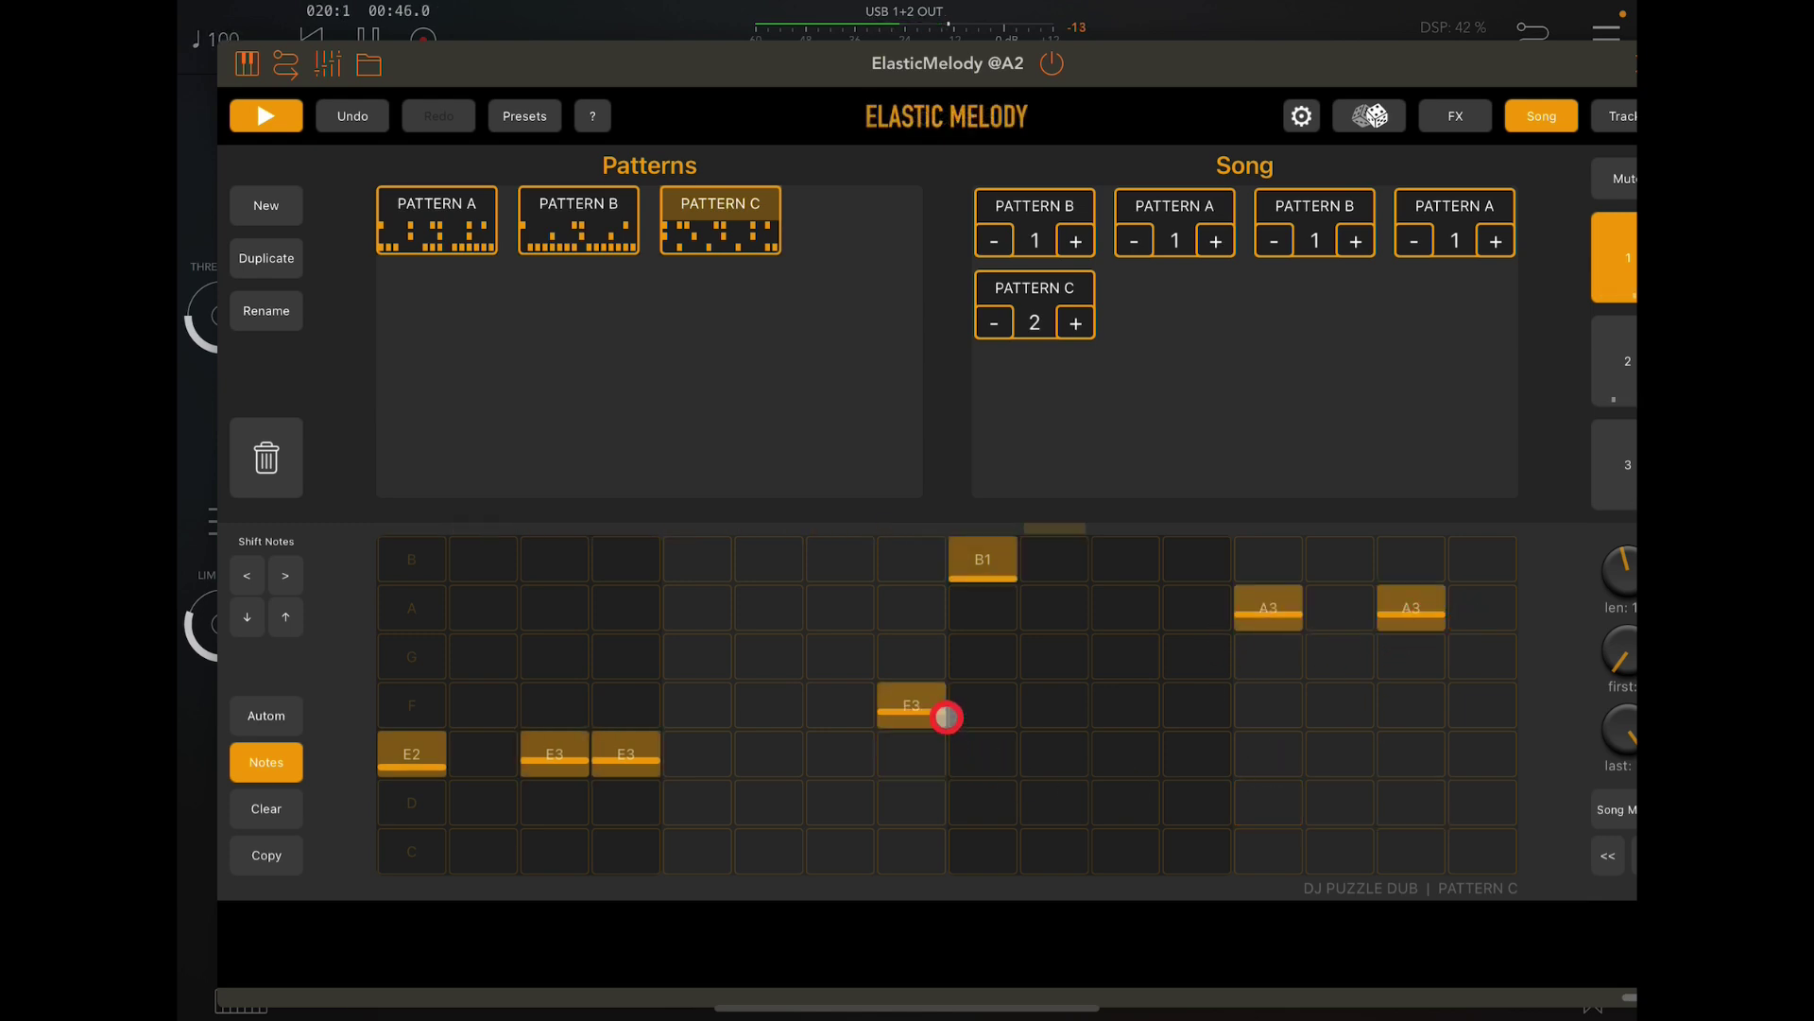
pyautogui.click(701, 659)
pyautogui.moveTo(555, 753); pyautogui.dragTo(555, 609)
pyautogui.click(477, 616)
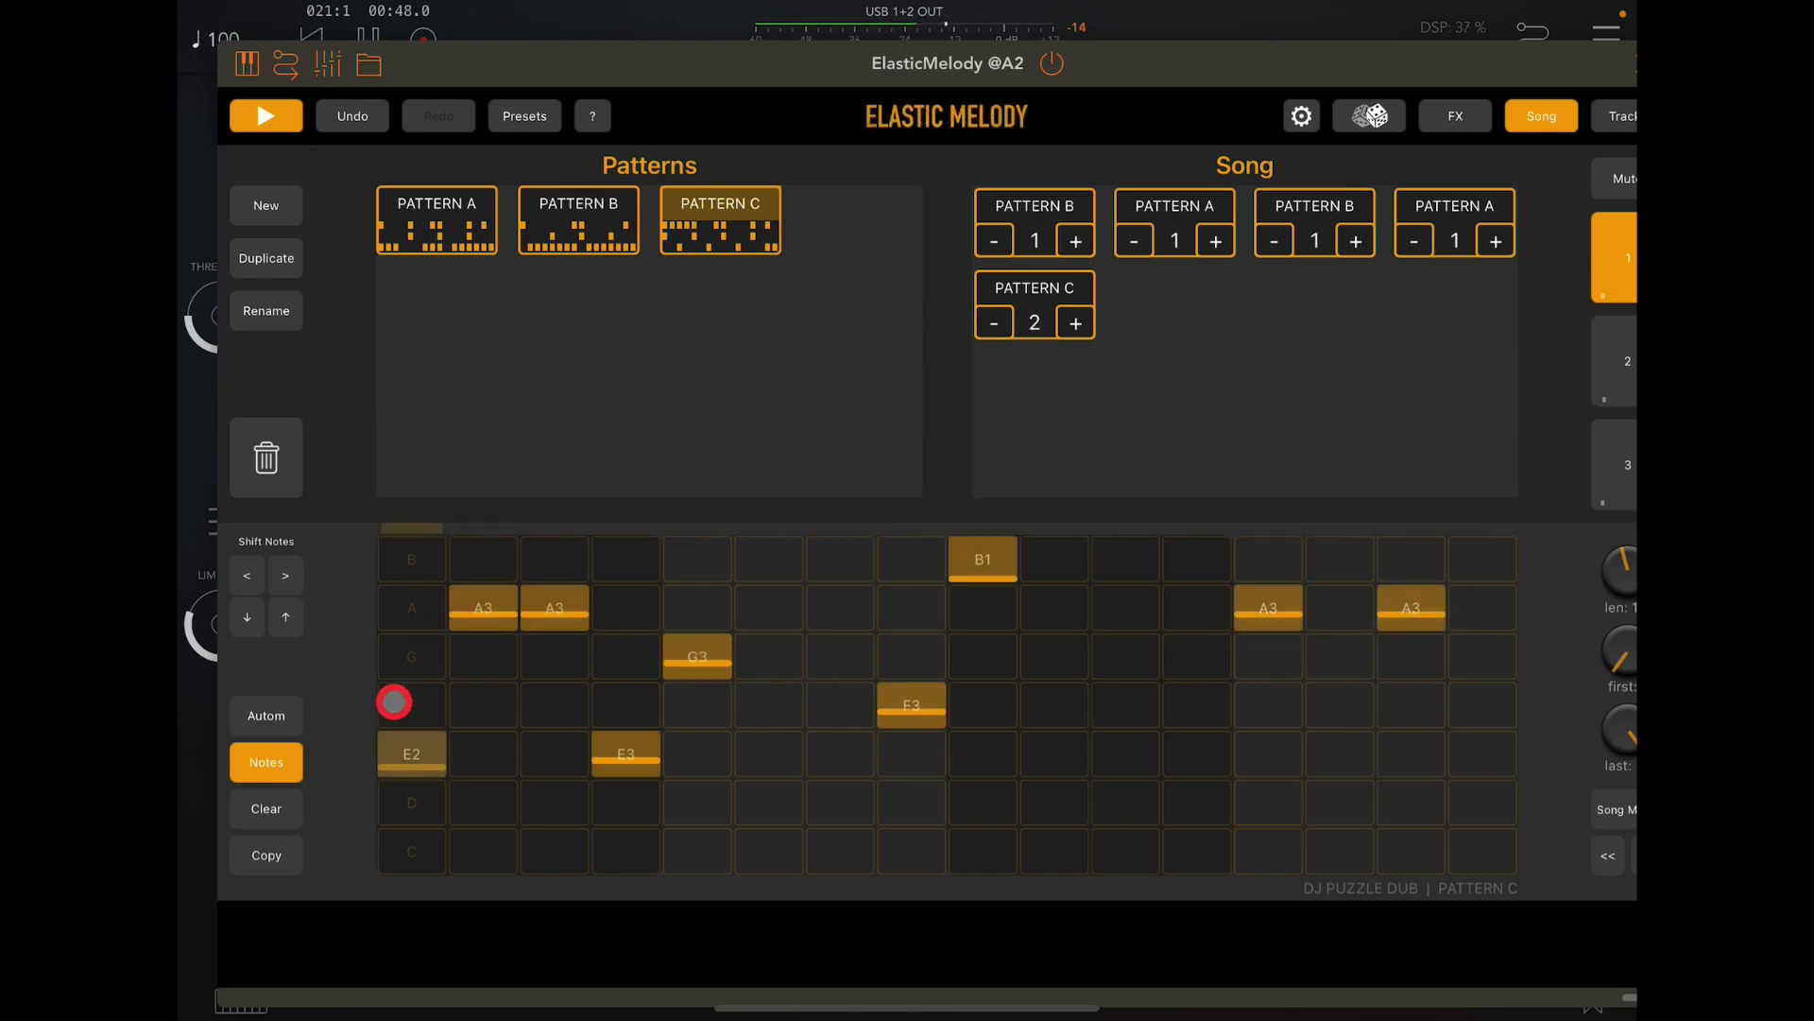
pyautogui.moveTo(394, 701); pyautogui.dragTo(405, 656)
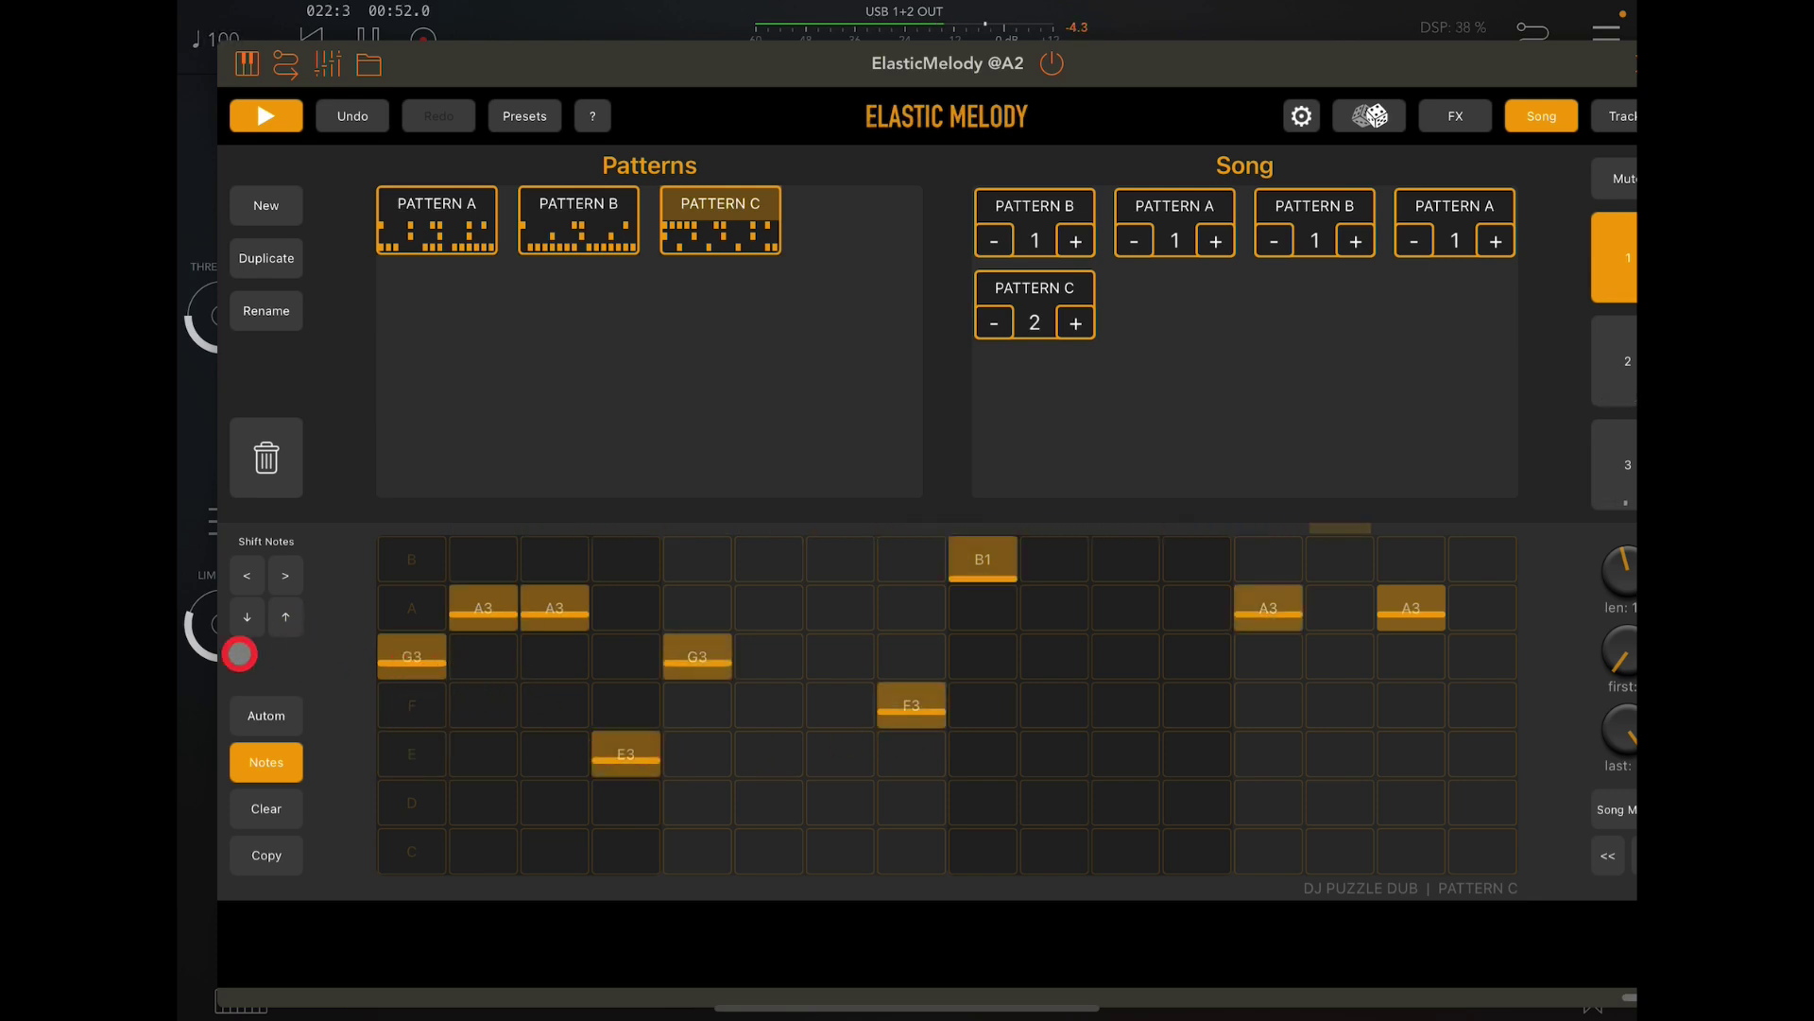
# - Transpose the Pattern C notes upward and shift them three steps later, then open Presets
pyautogui.click(245, 619)
pyautogui.click(244, 619)
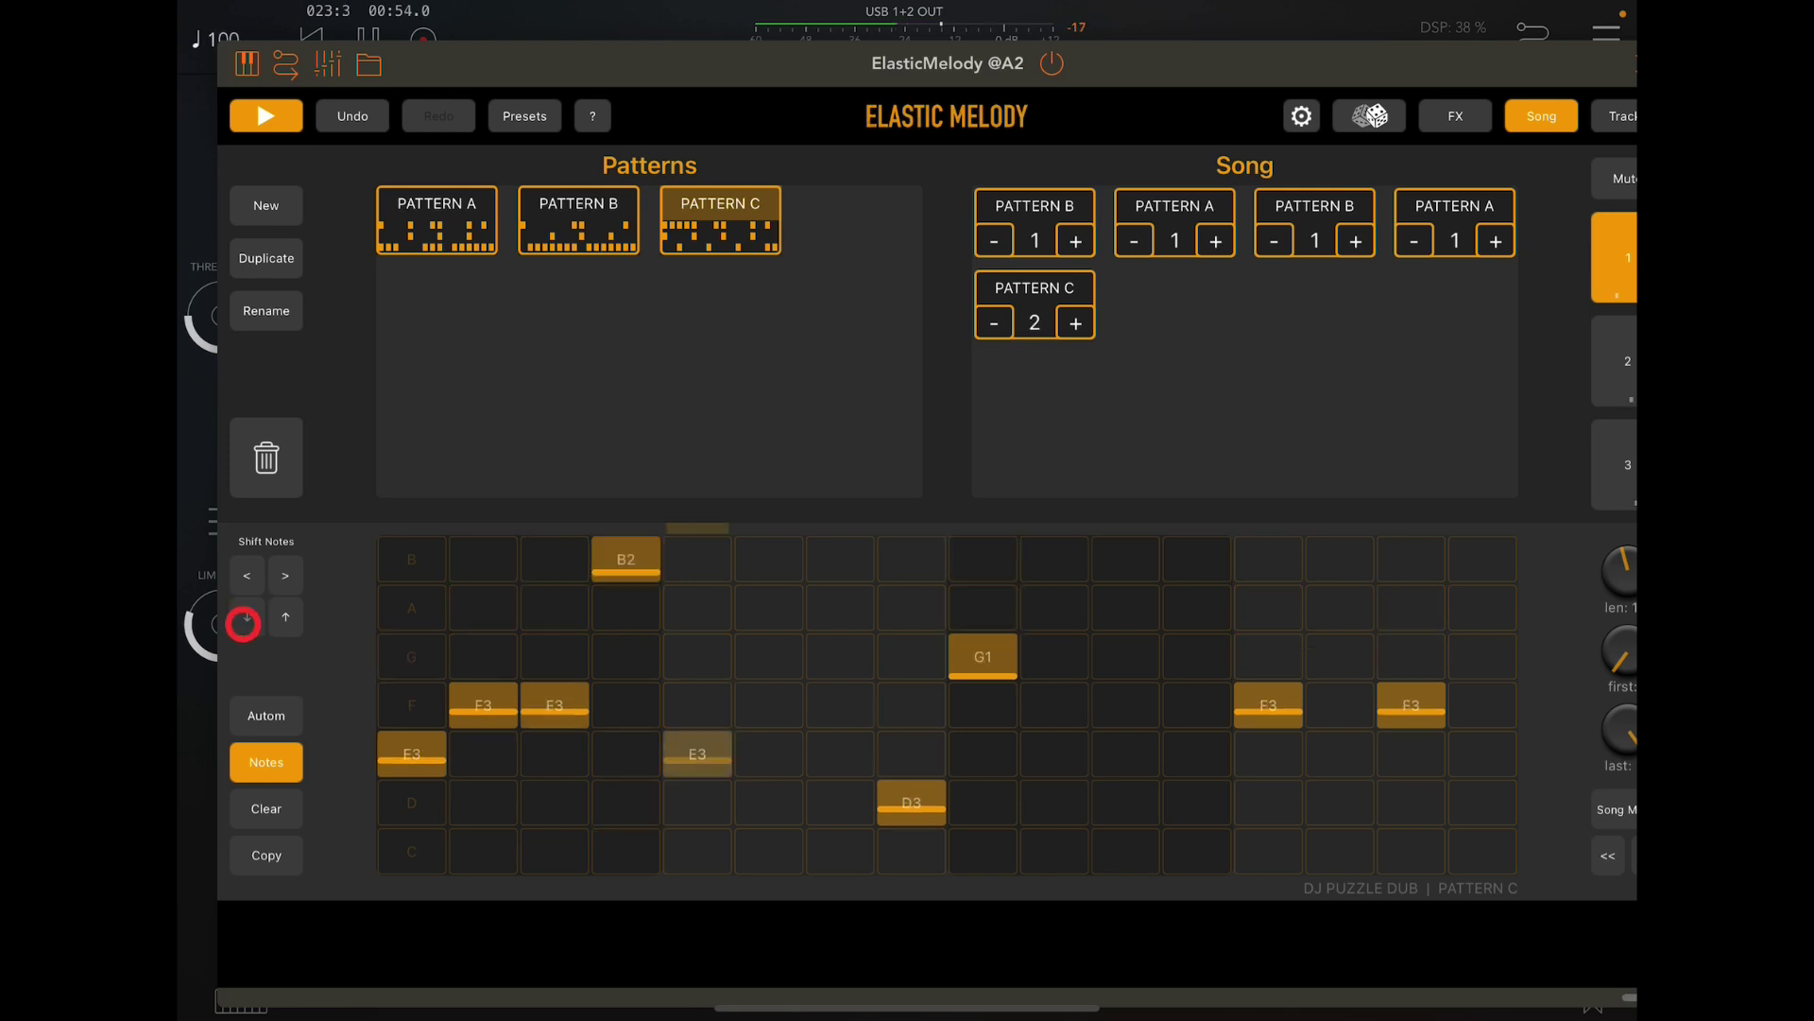
pyautogui.click(245, 619)
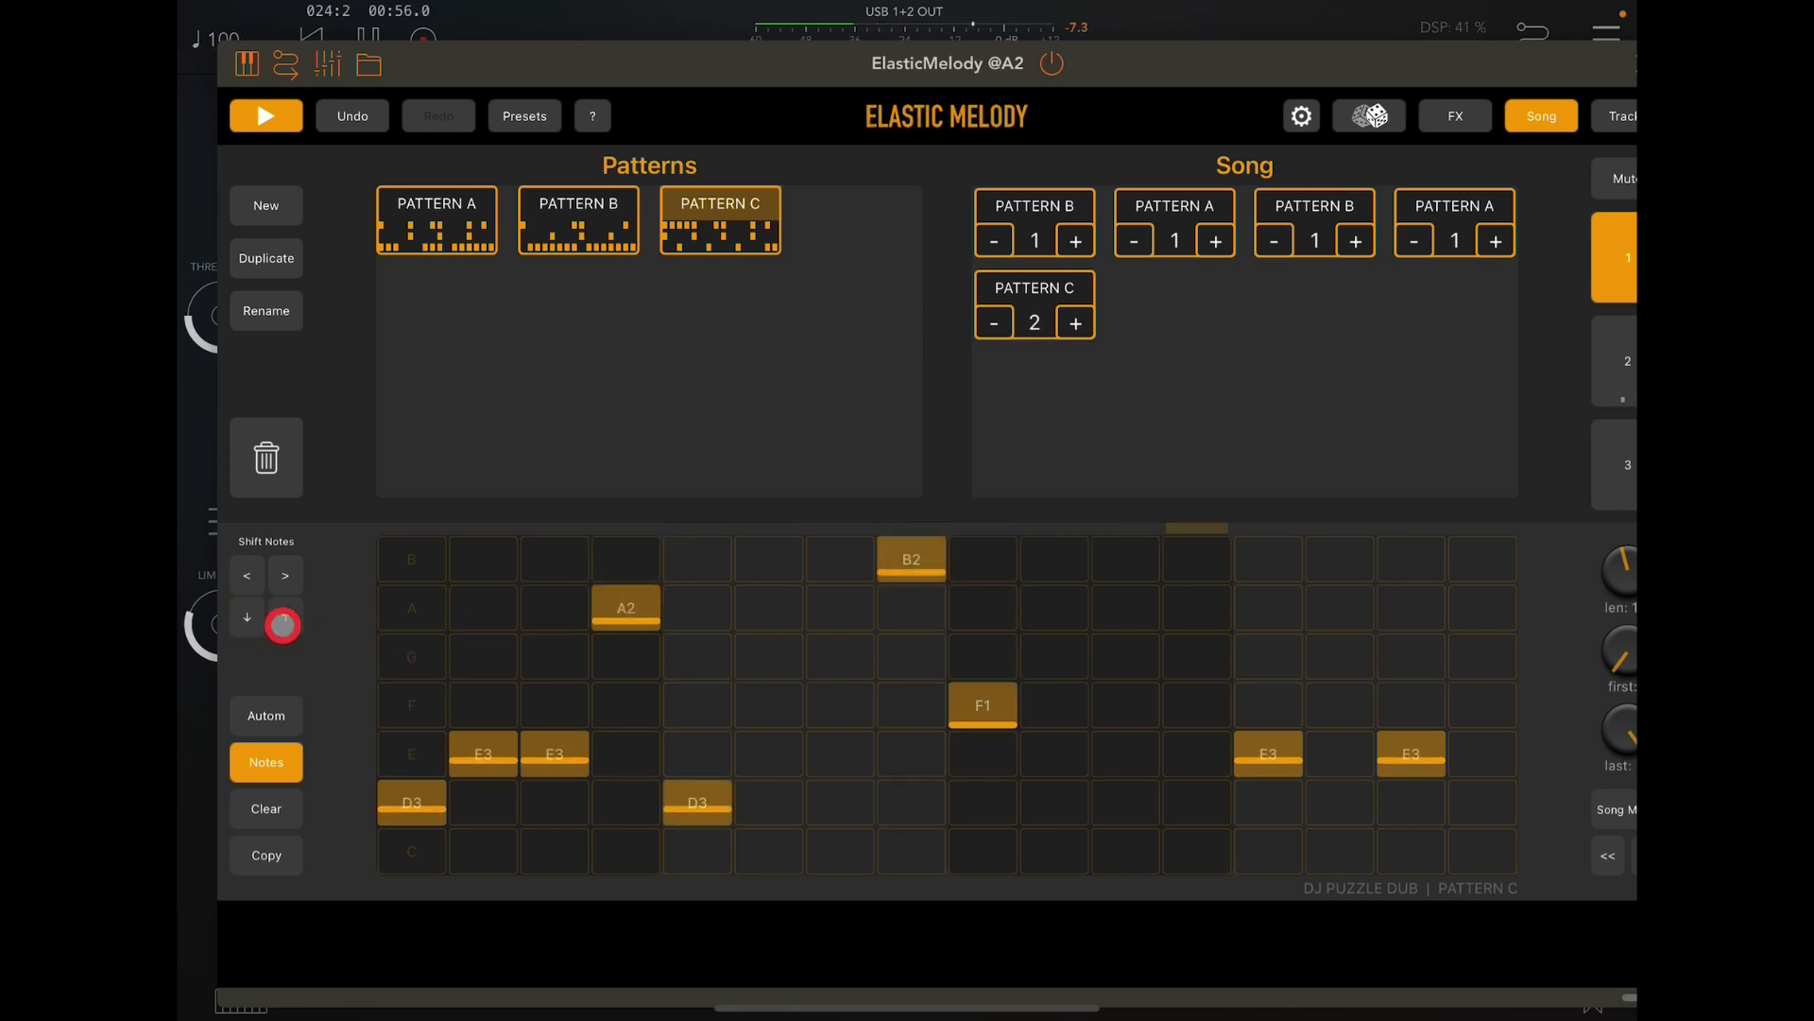
pyautogui.click(283, 625)
pyautogui.click(283, 625)
pyautogui.click(283, 624)
pyautogui.click(283, 624)
pyautogui.click(283, 624)
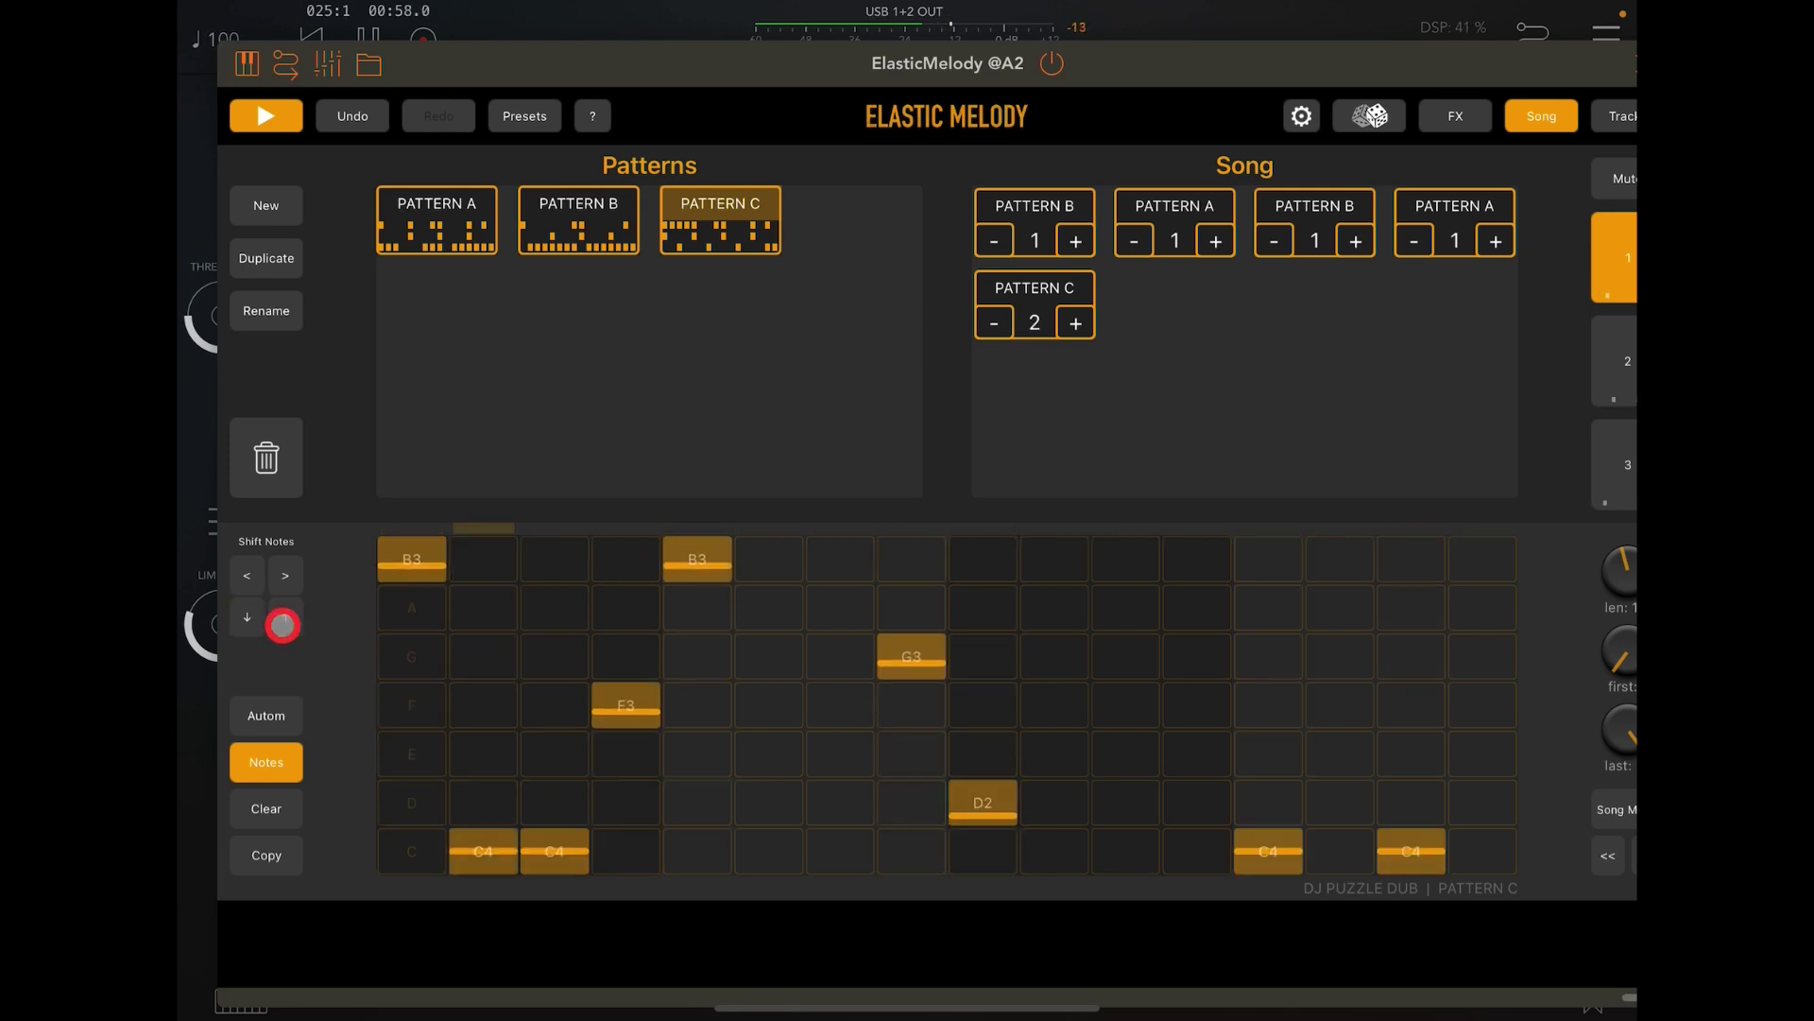
pyautogui.click(283, 625)
pyautogui.click(290, 575)
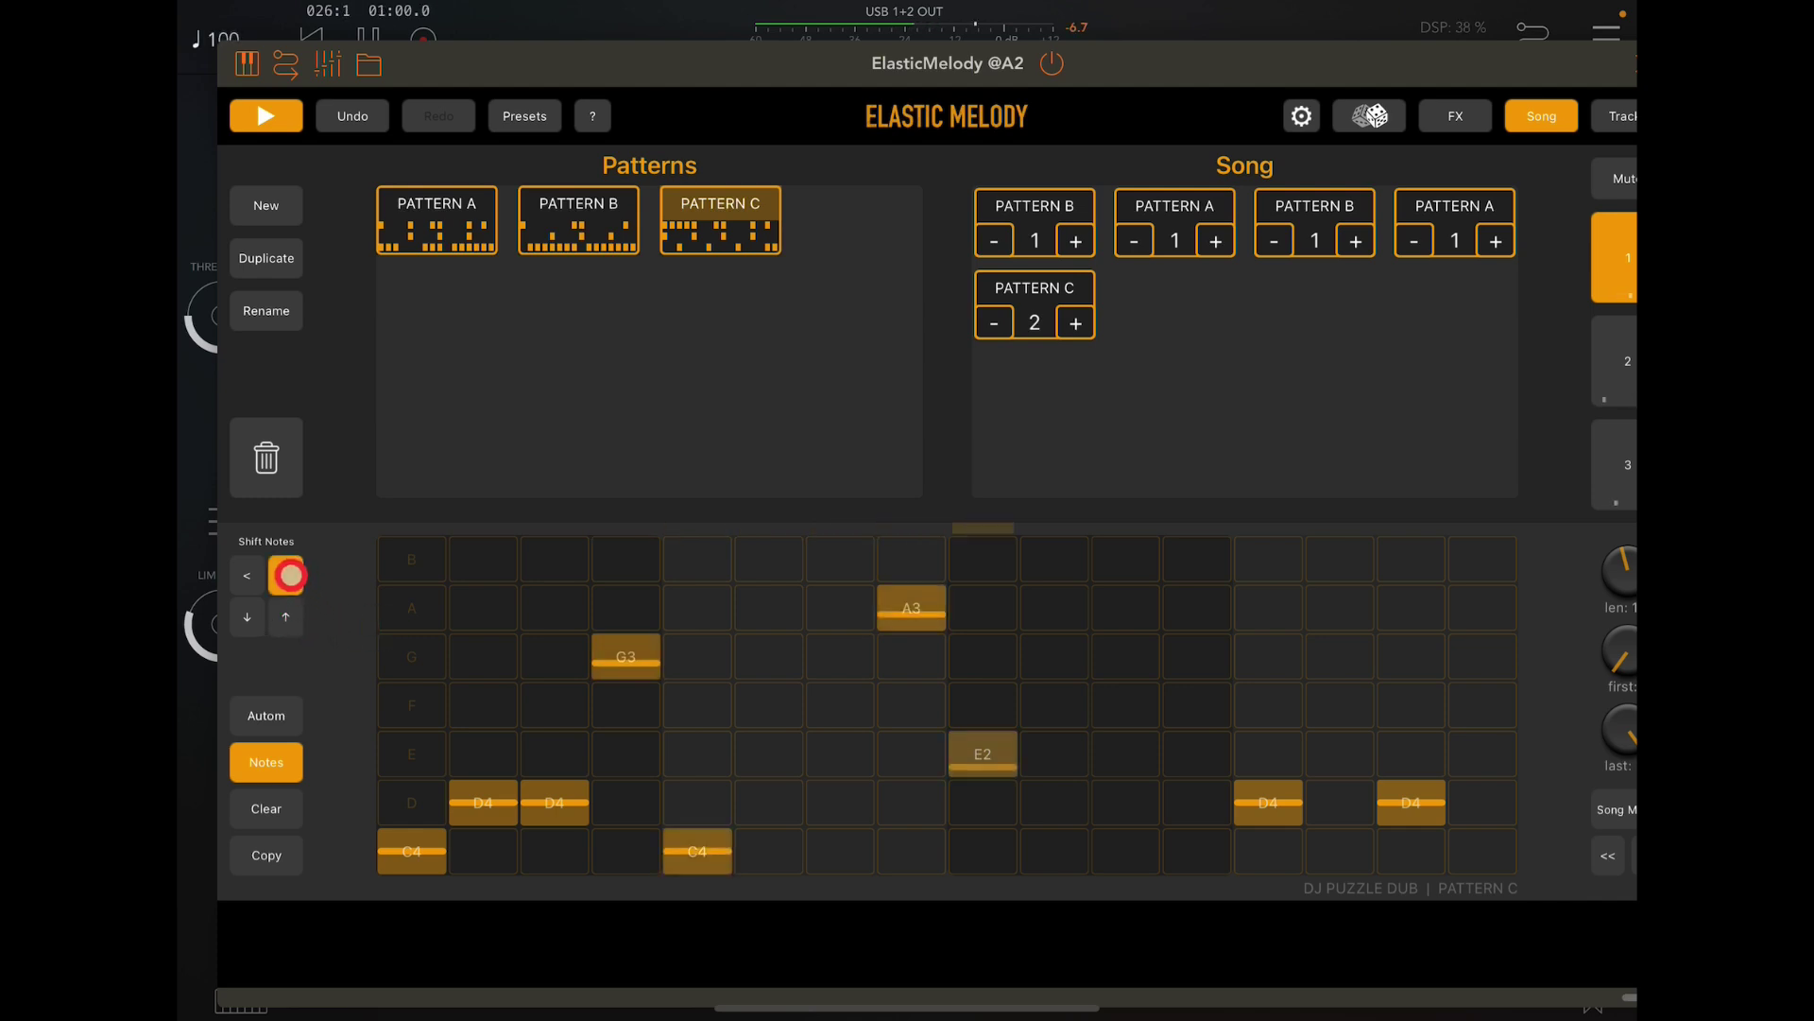
pyautogui.click(290, 576)
pyautogui.click(290, 576)
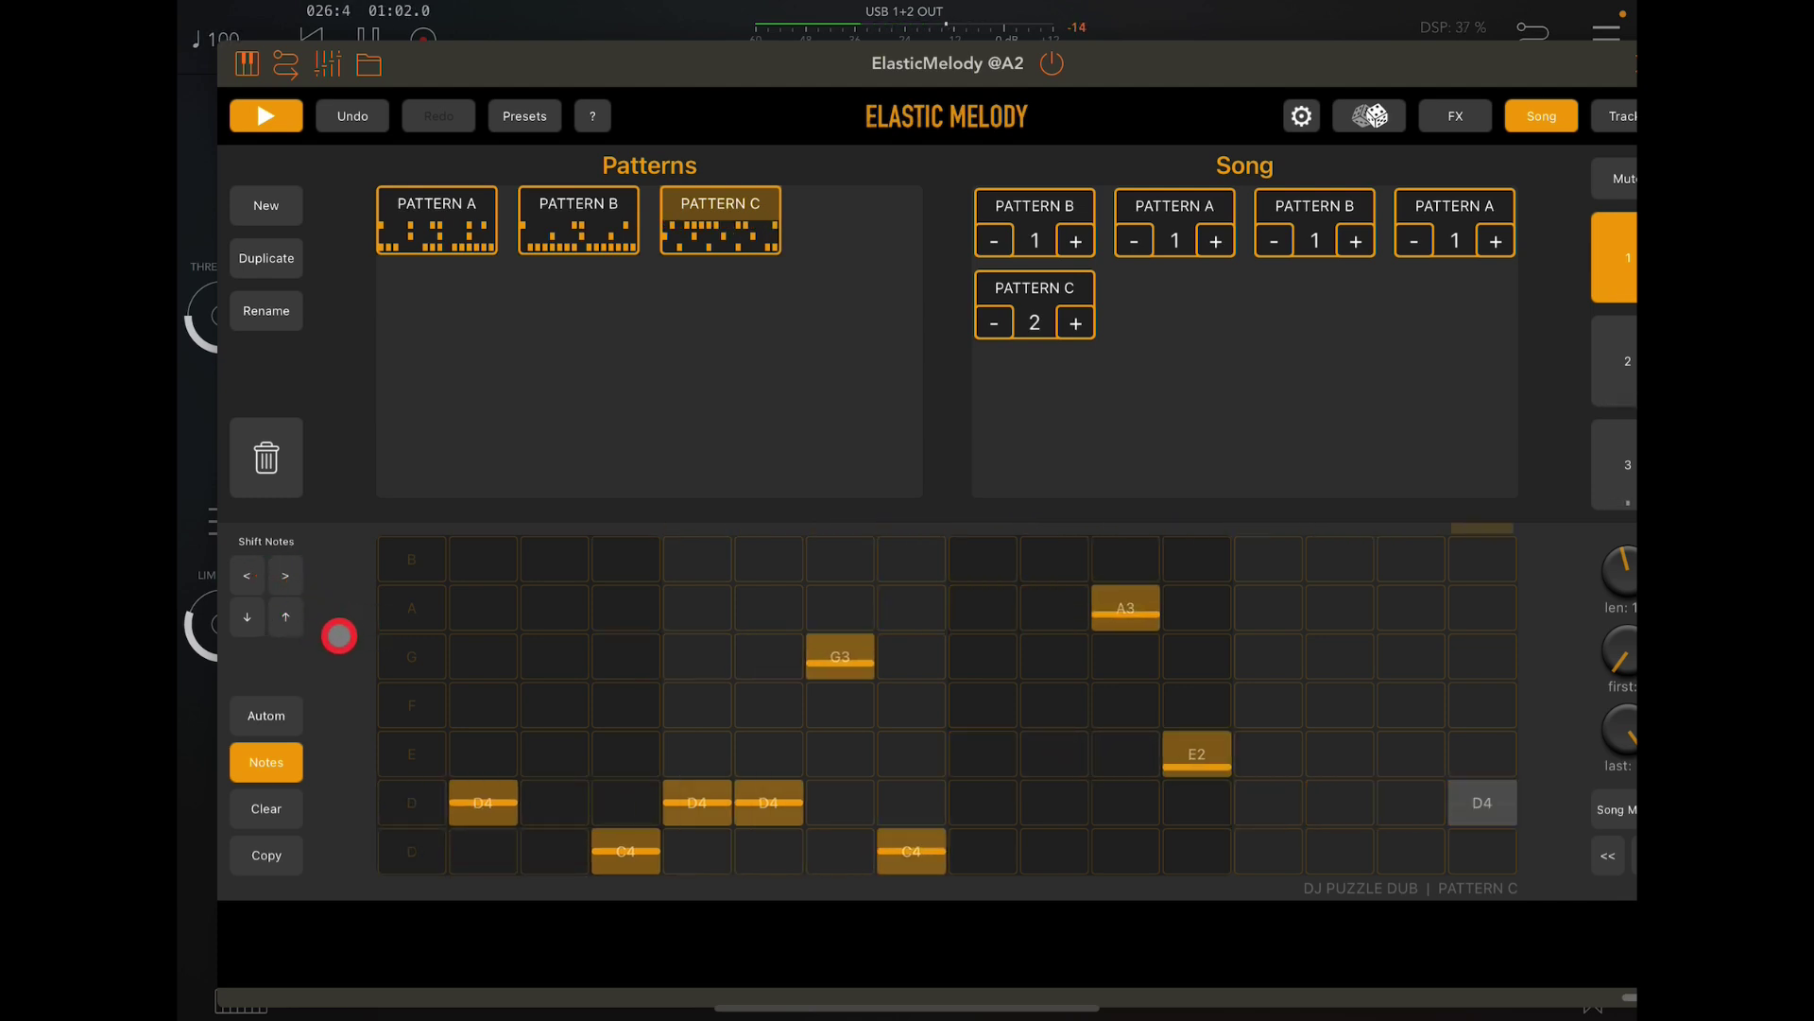
pyautogui.click(280, 617)
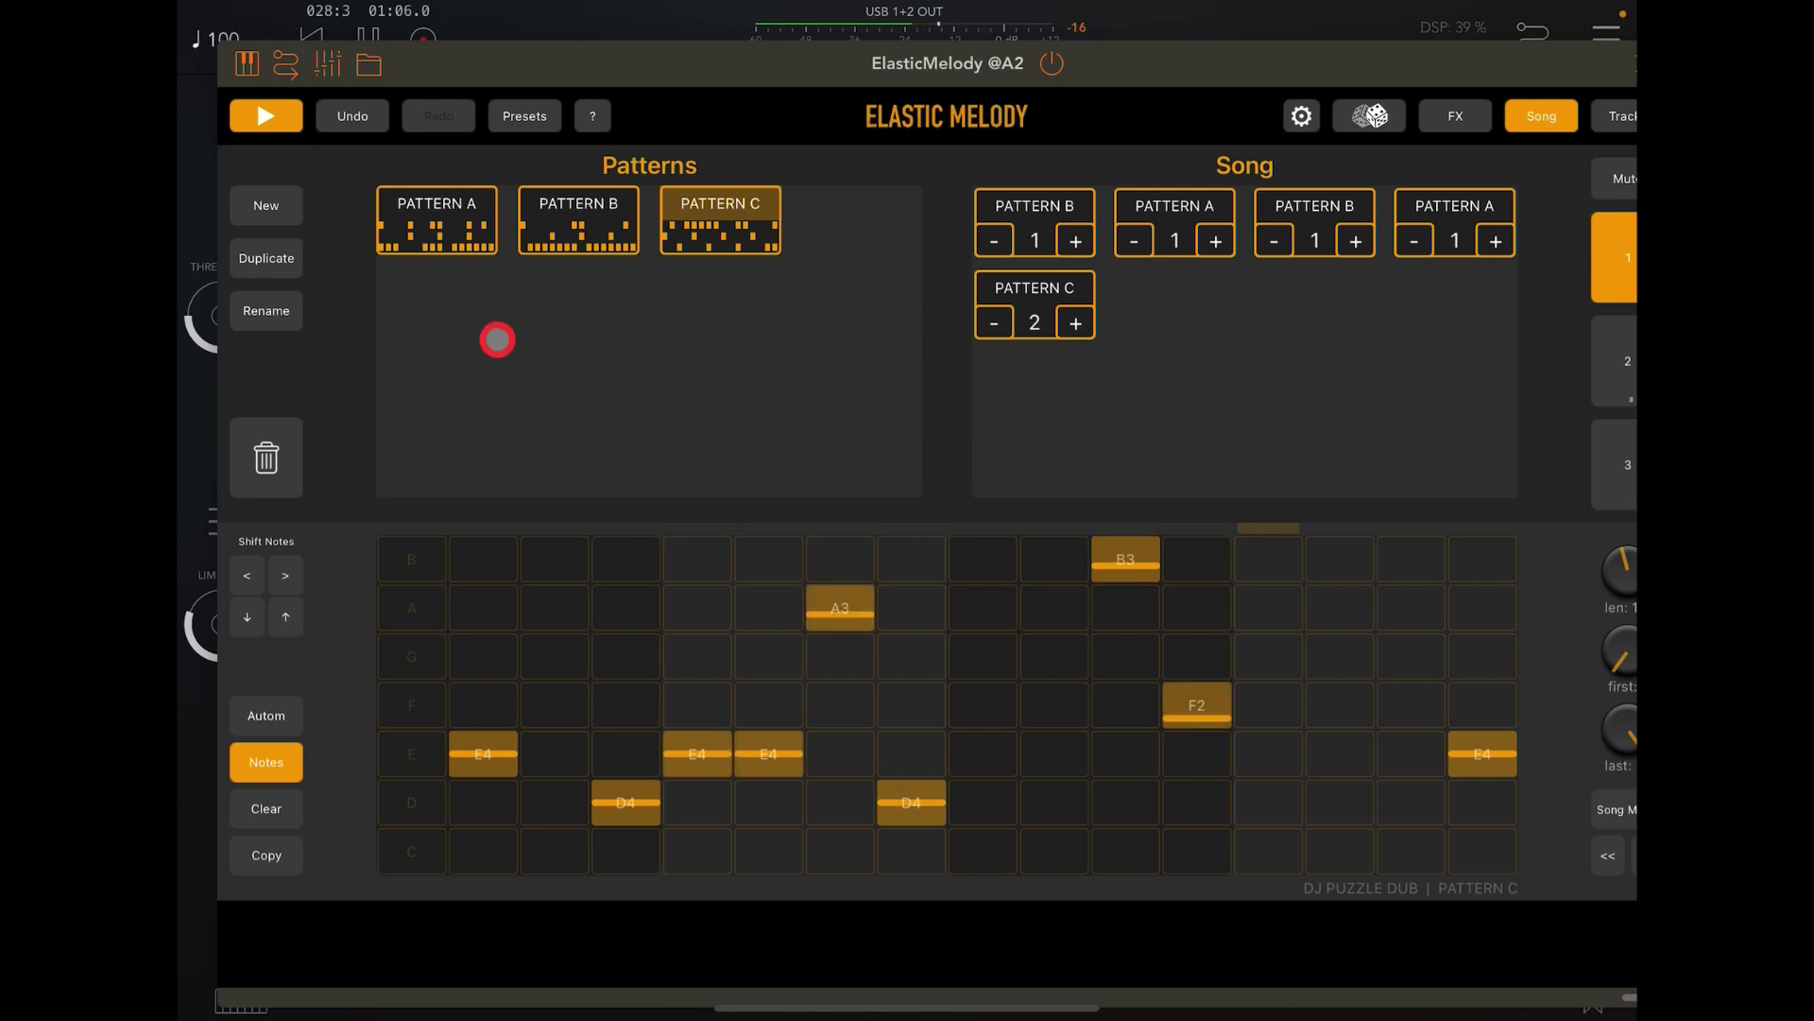
pyautogui.click(532, 125)
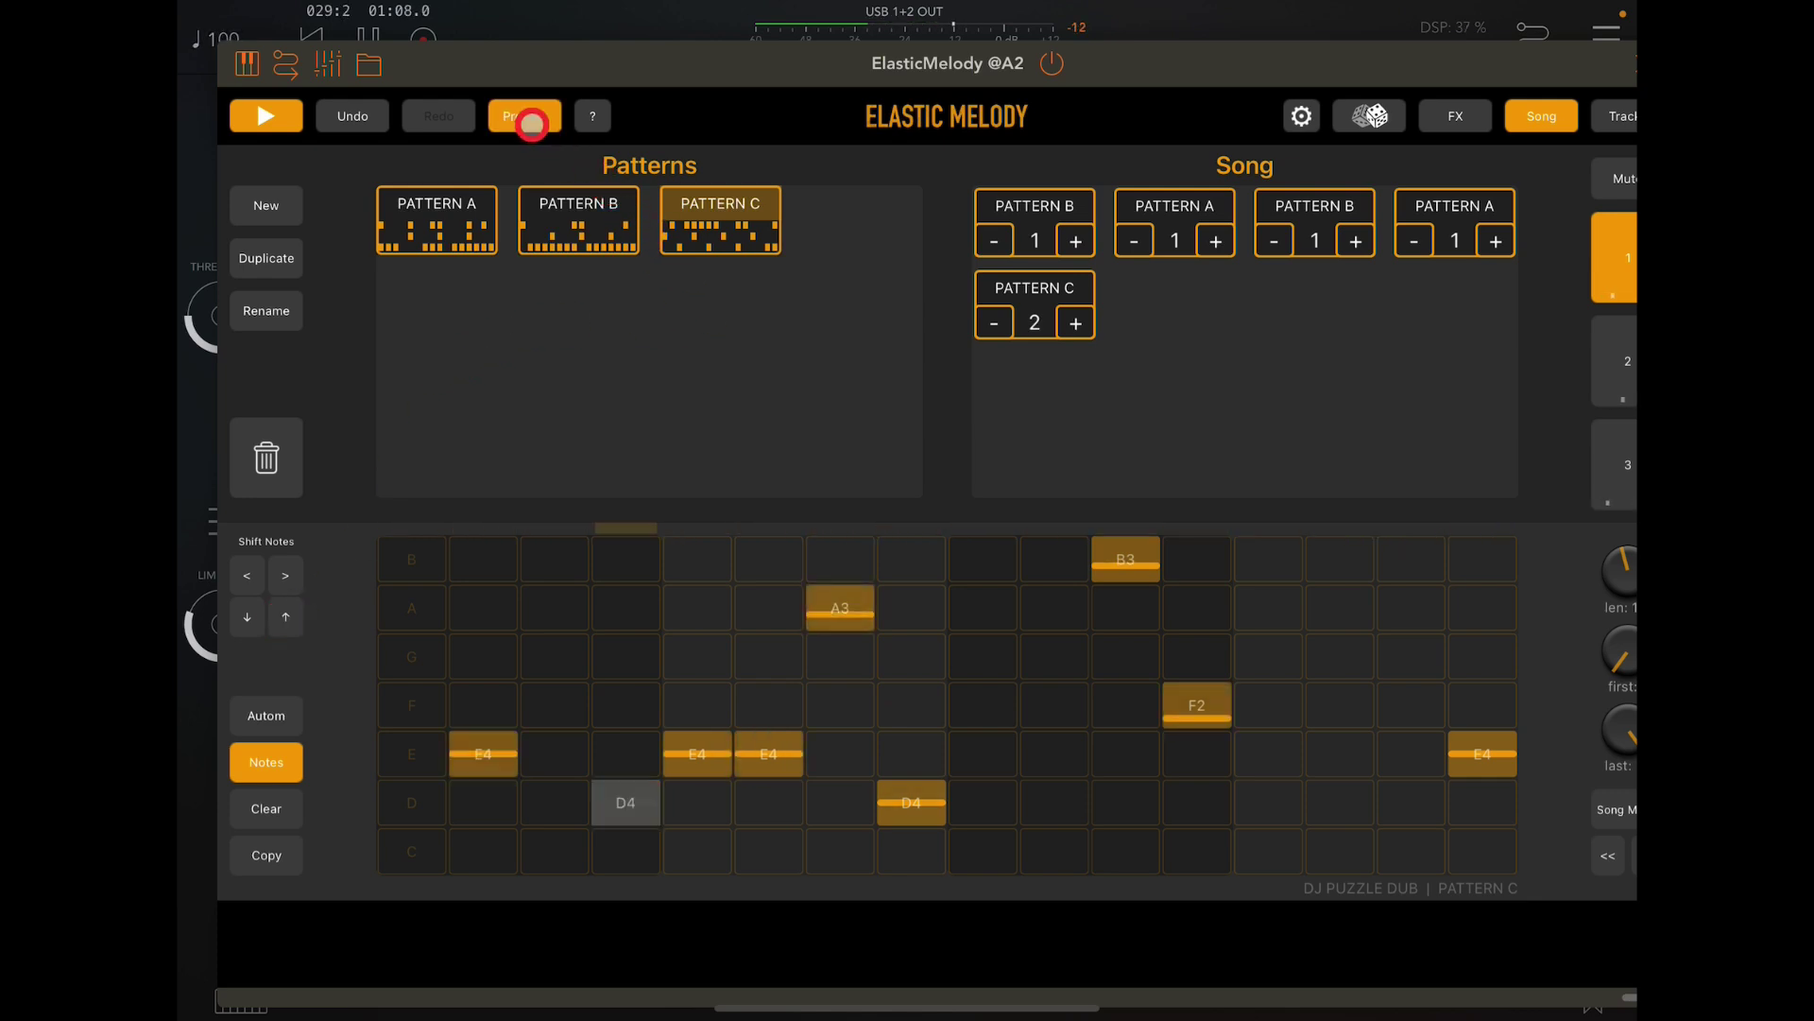
# - Load DJ PUZZLE DNB without saving edits, close Presets and lower the window to reveal the mixer
pyautogui.click(473, 341)
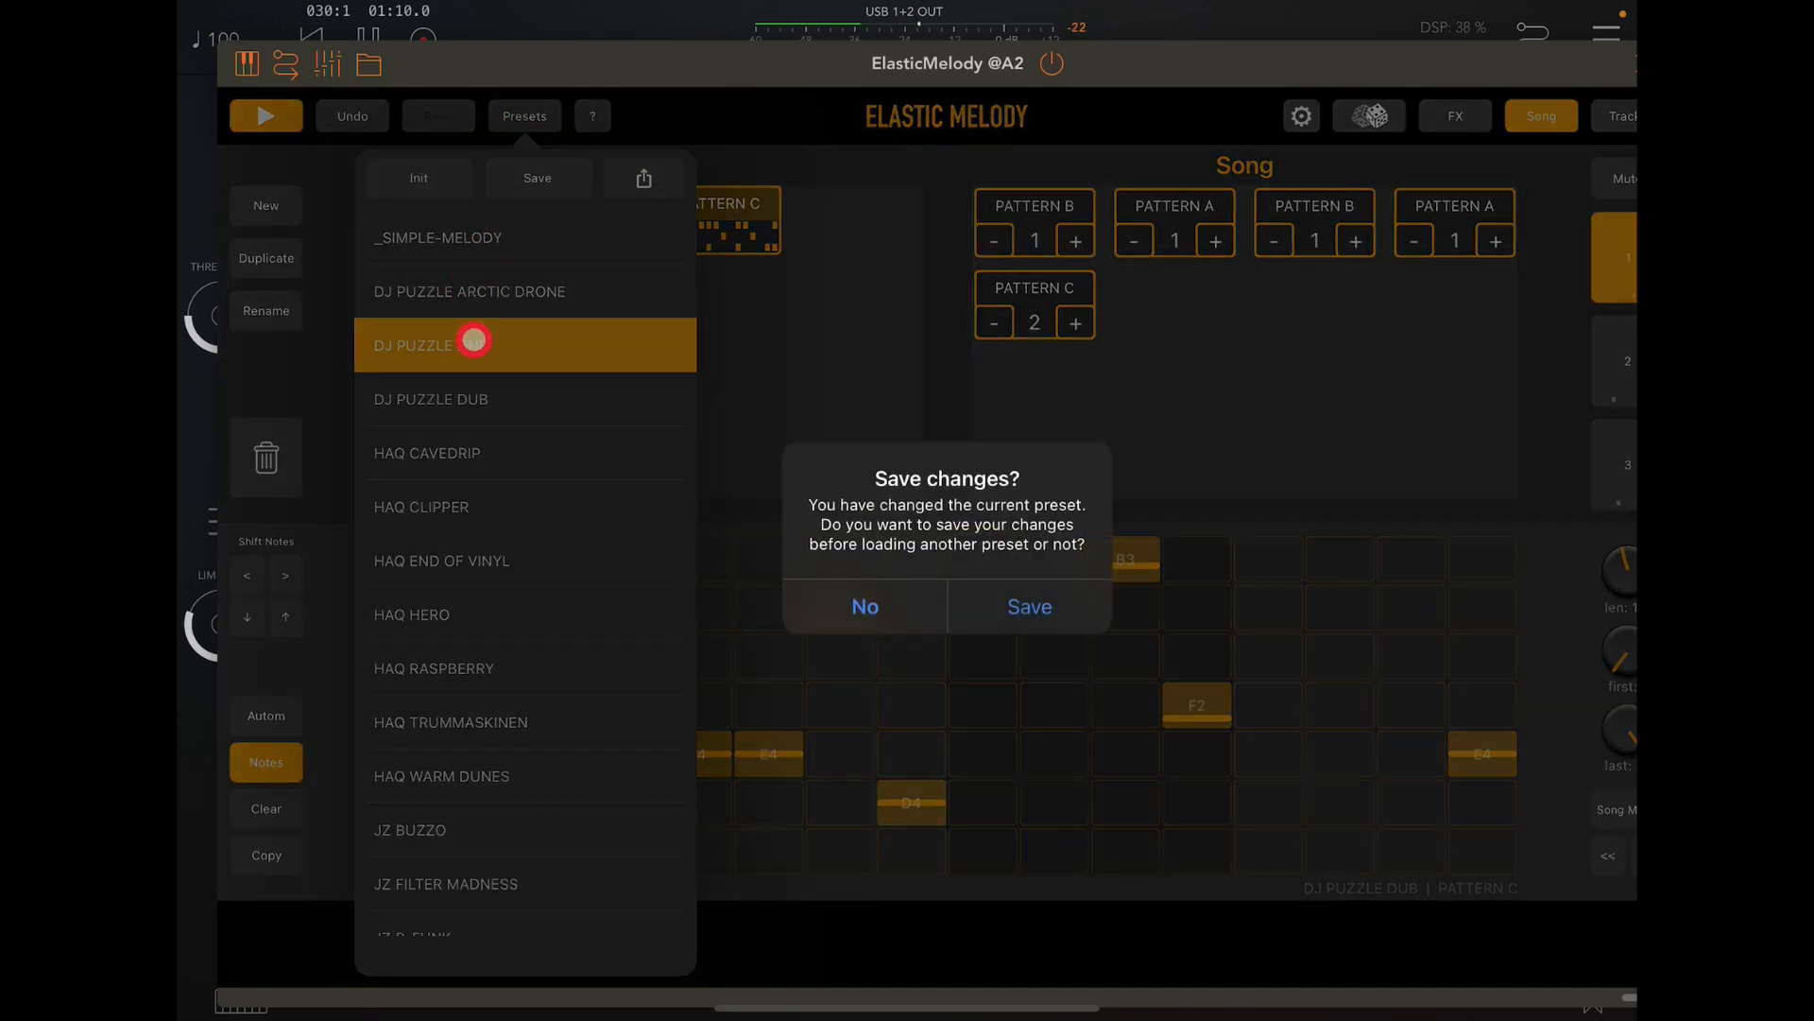
pyautogui.click(847, 612)
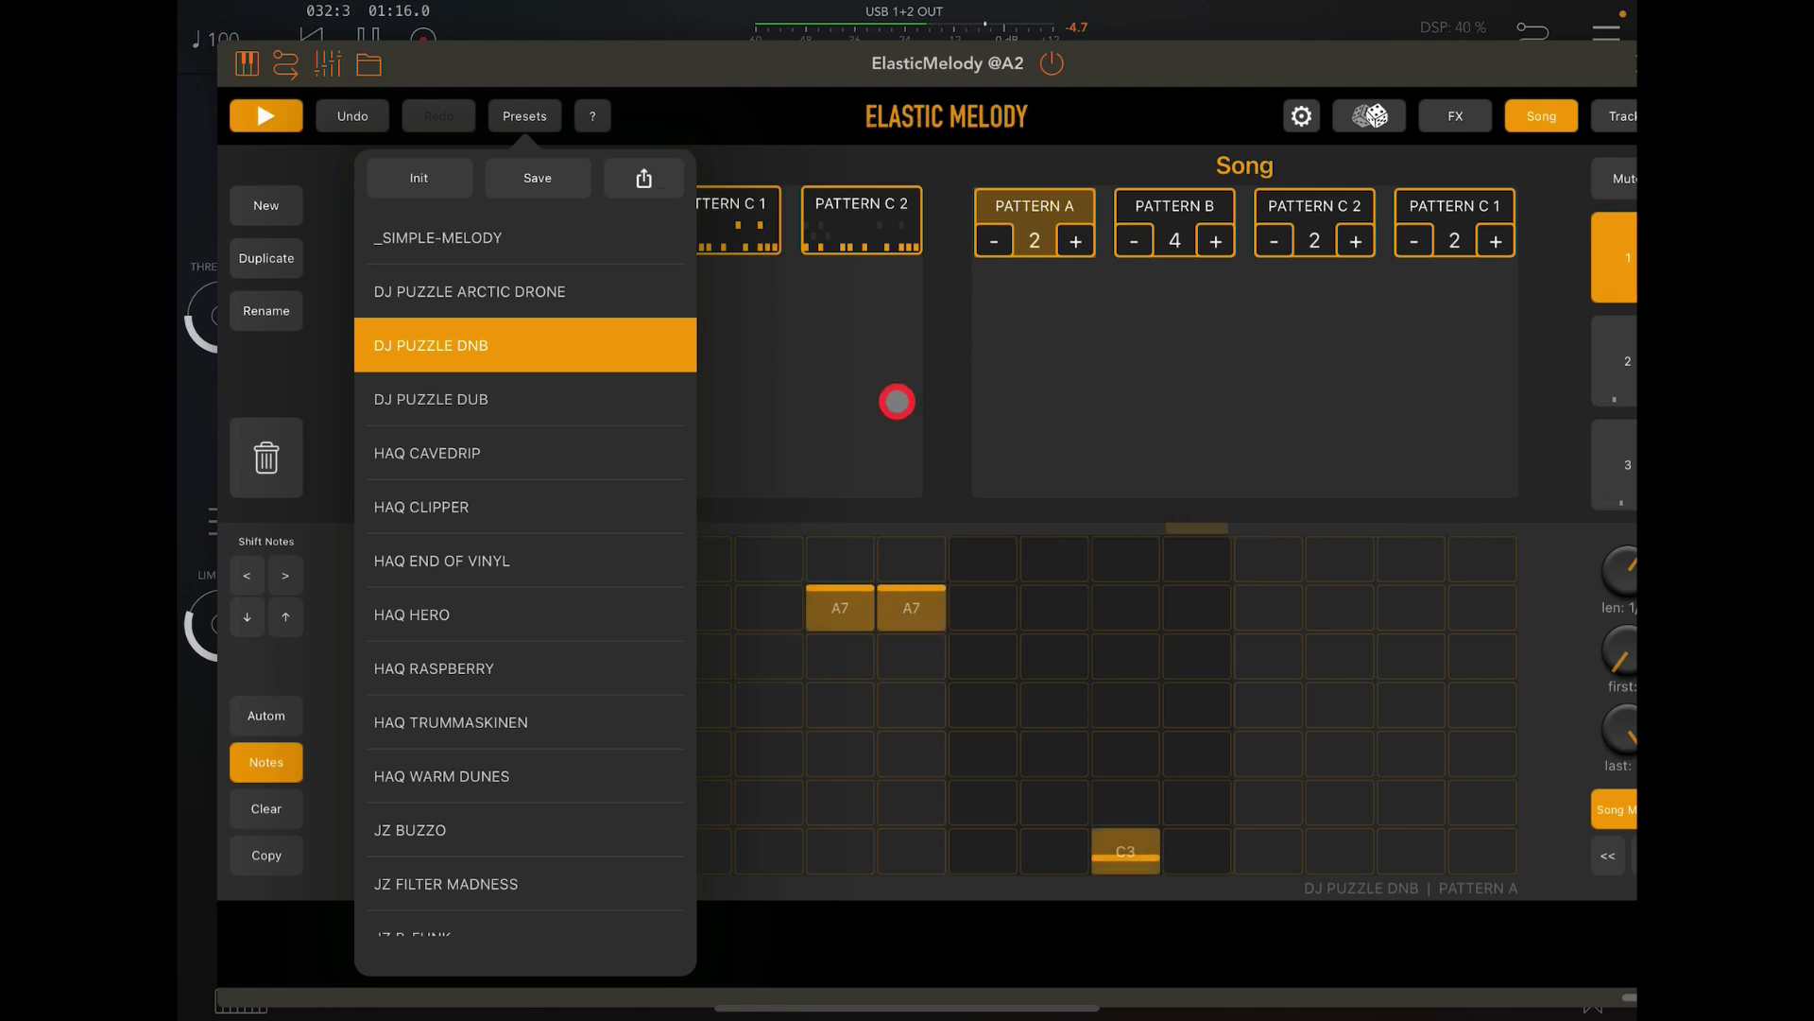
pyautogui.click(519, 120)
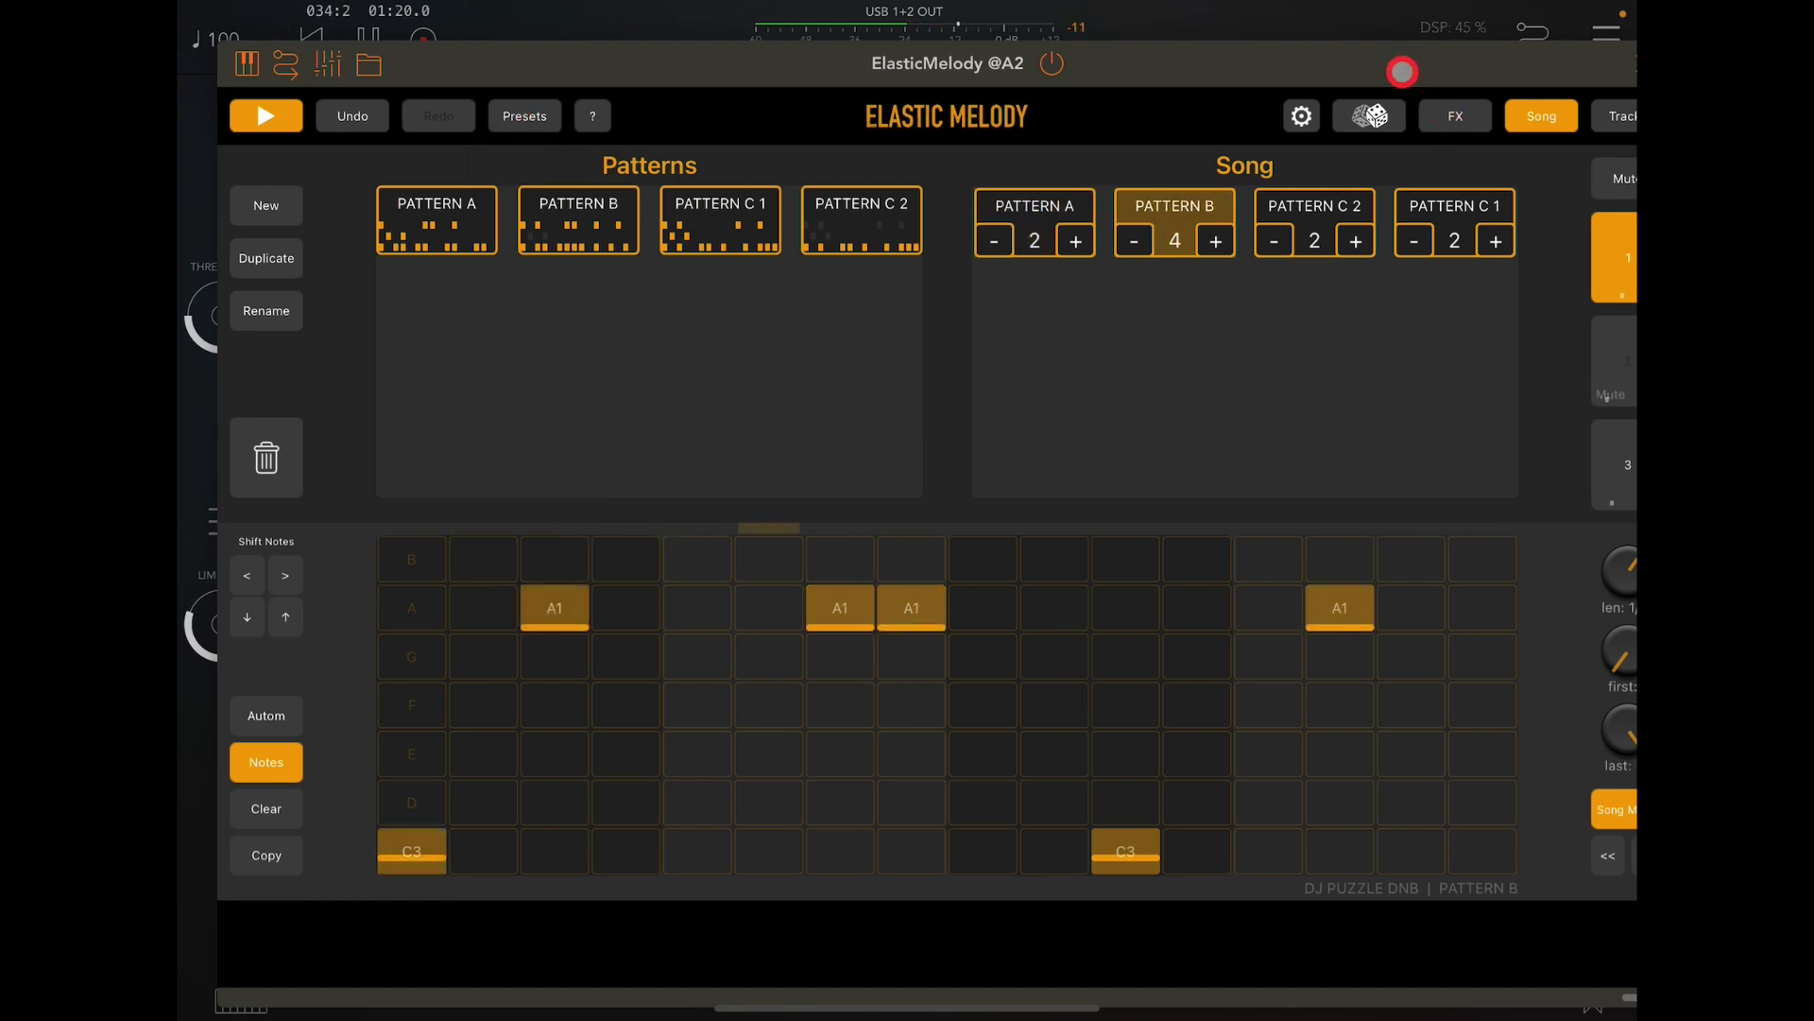
pyautogui.moveTo(1401, 69)
pyautogui.mouseDown()
pyautogui.moveTo(1414, 161)
pyautogui.moveTo(1431, 161)
pyautogui.moveTo(1126, 482)
pyautogui.mouseUp()
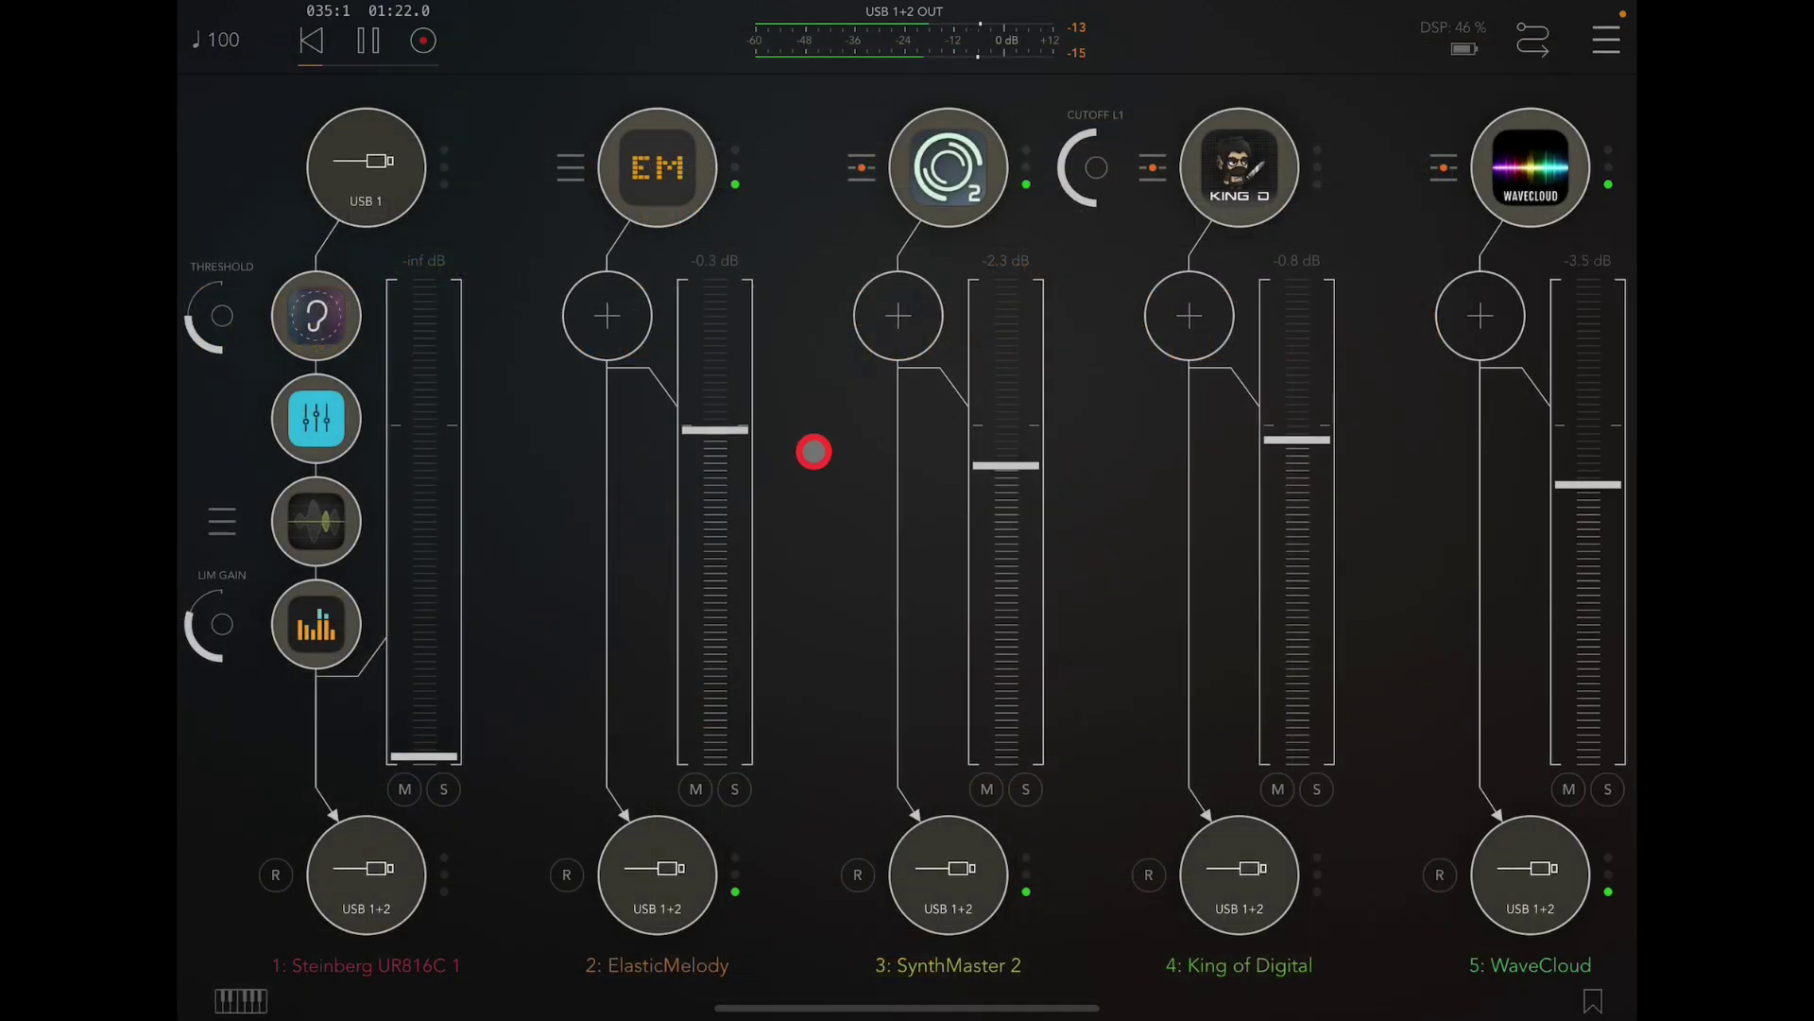
# - Back in the mixer, lower ElasticMelody to -3.1 dB and mute it, leaving solo off
pyautogui.click(743, 787)
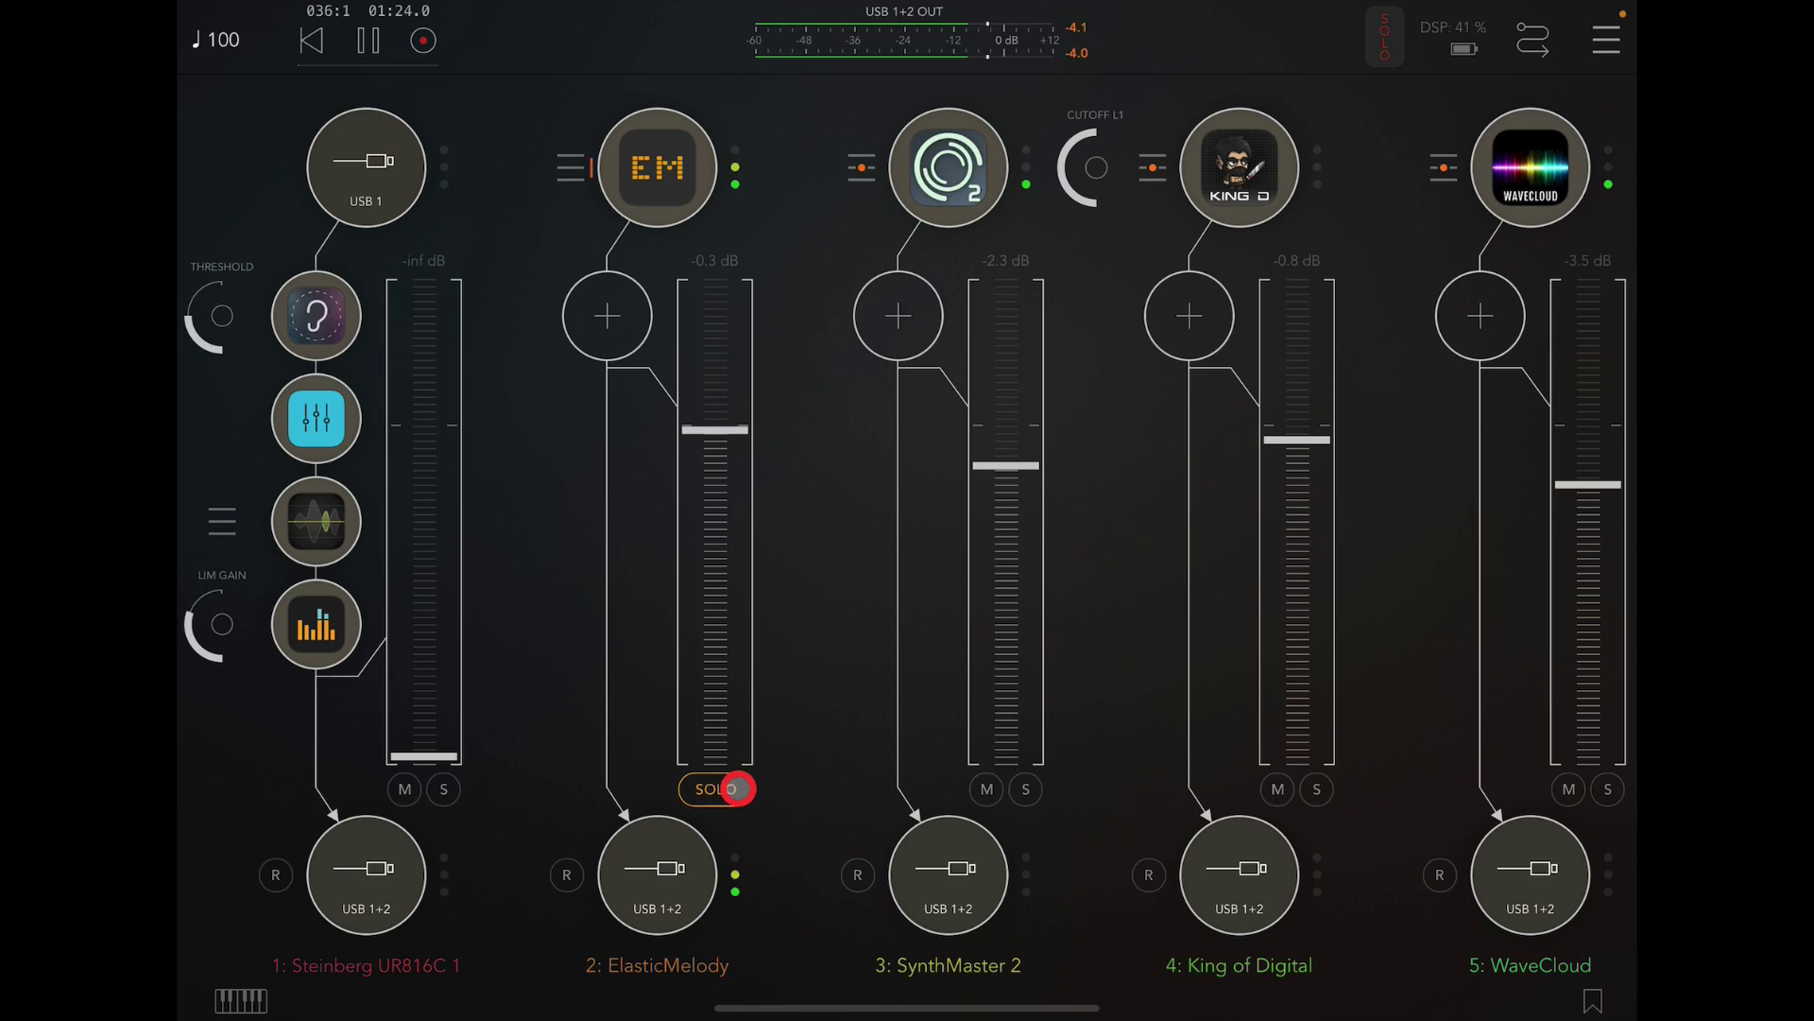
pyautogui.click(710, 792)
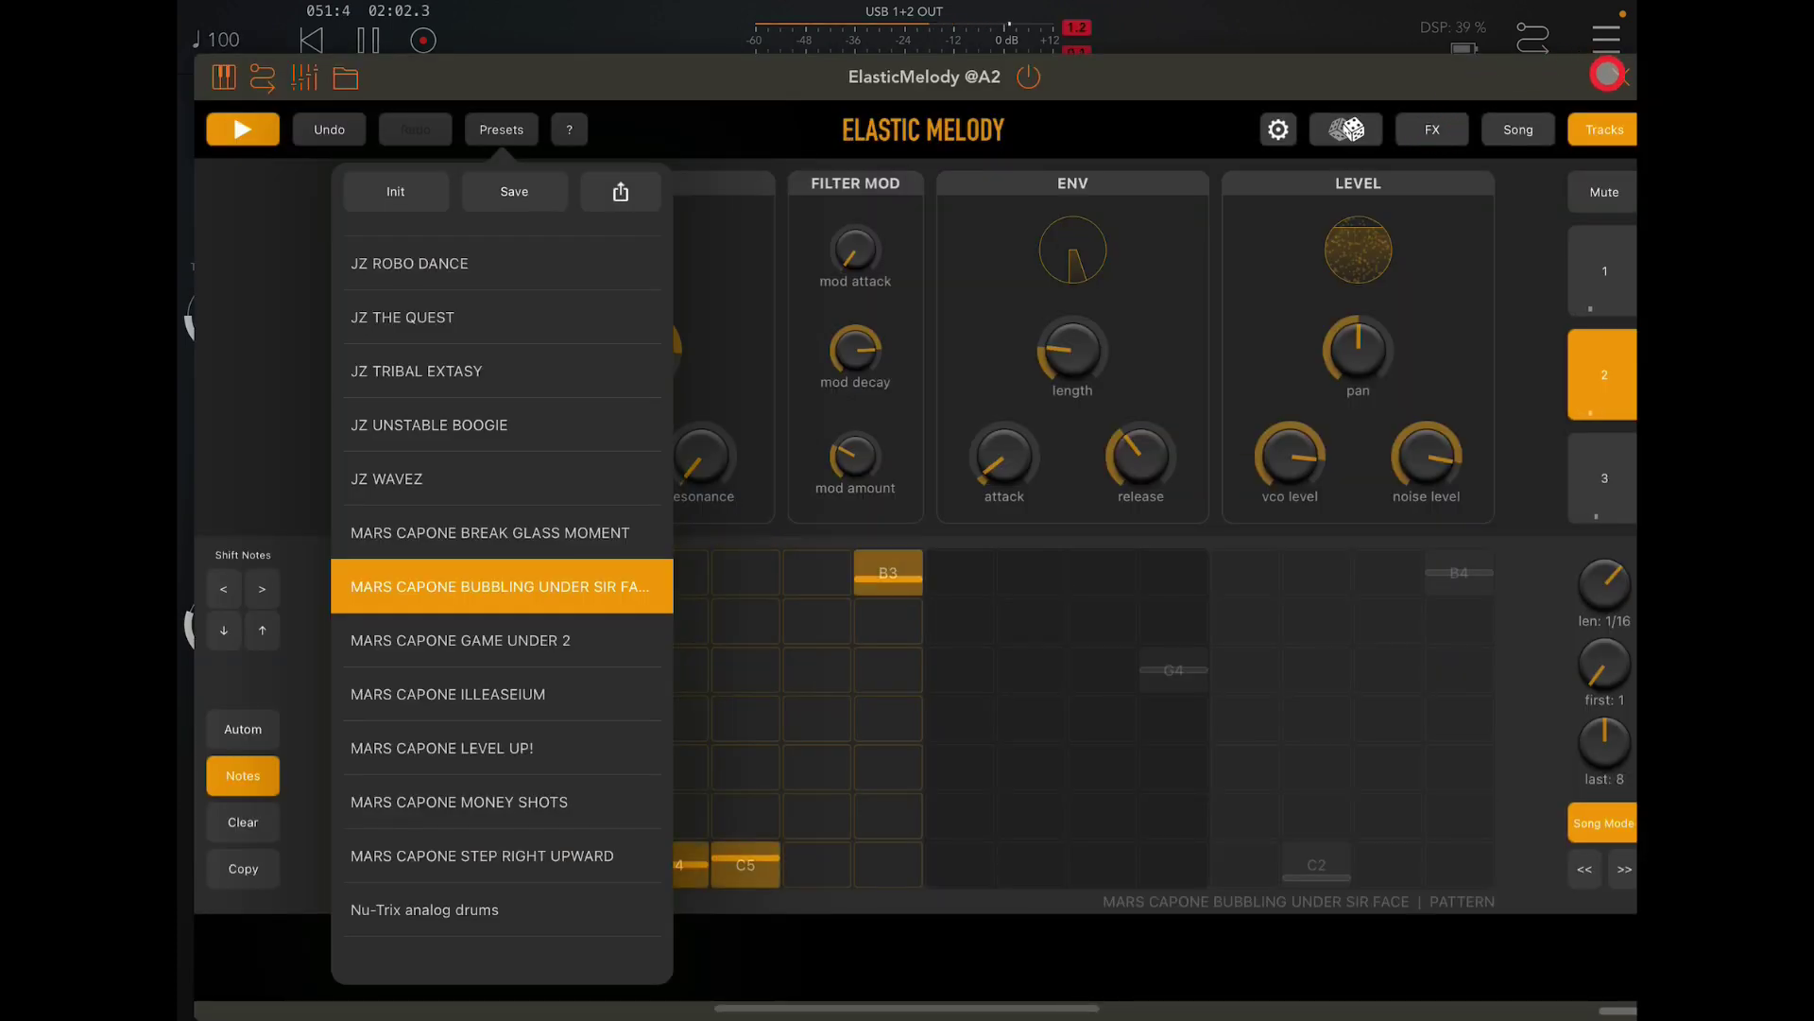
pyautogui.click(664, 771)
pyautogui.moveTo(1426, 452); pyautogui.dragTo(1406, 255)
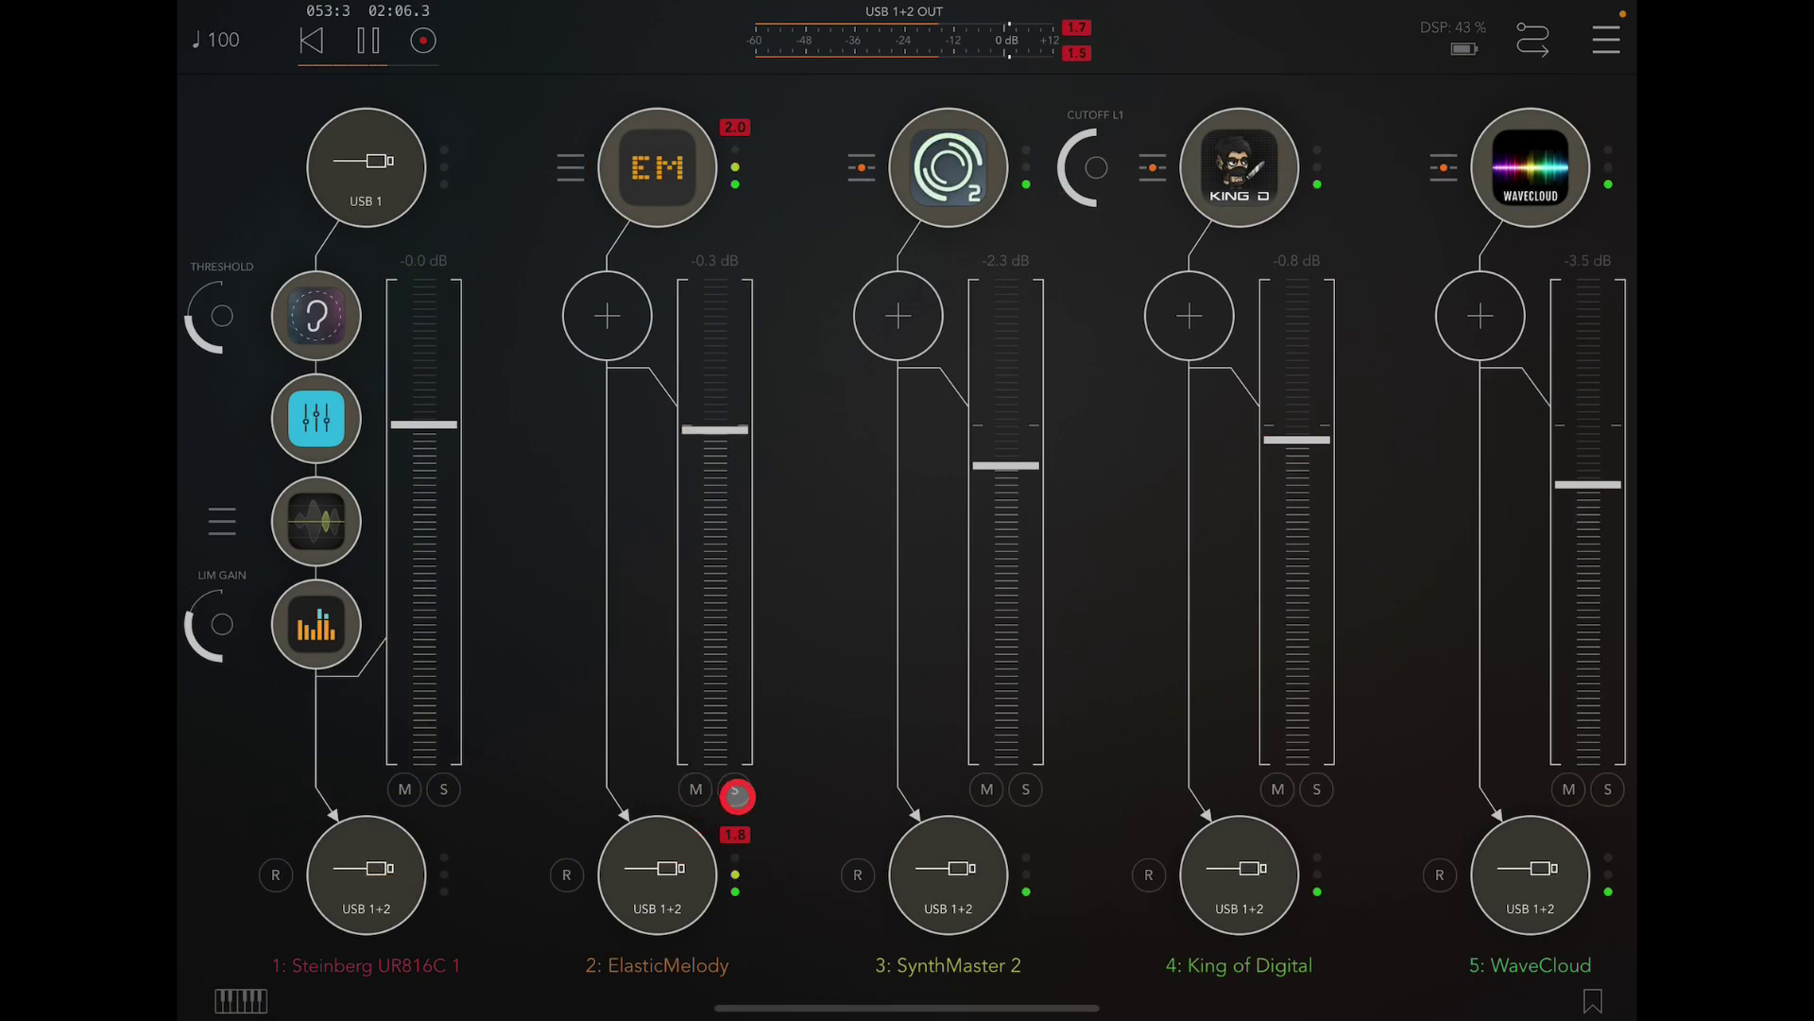
pyautogui.moveTo(704, 441); pyautogui.dragTo(711, 504)
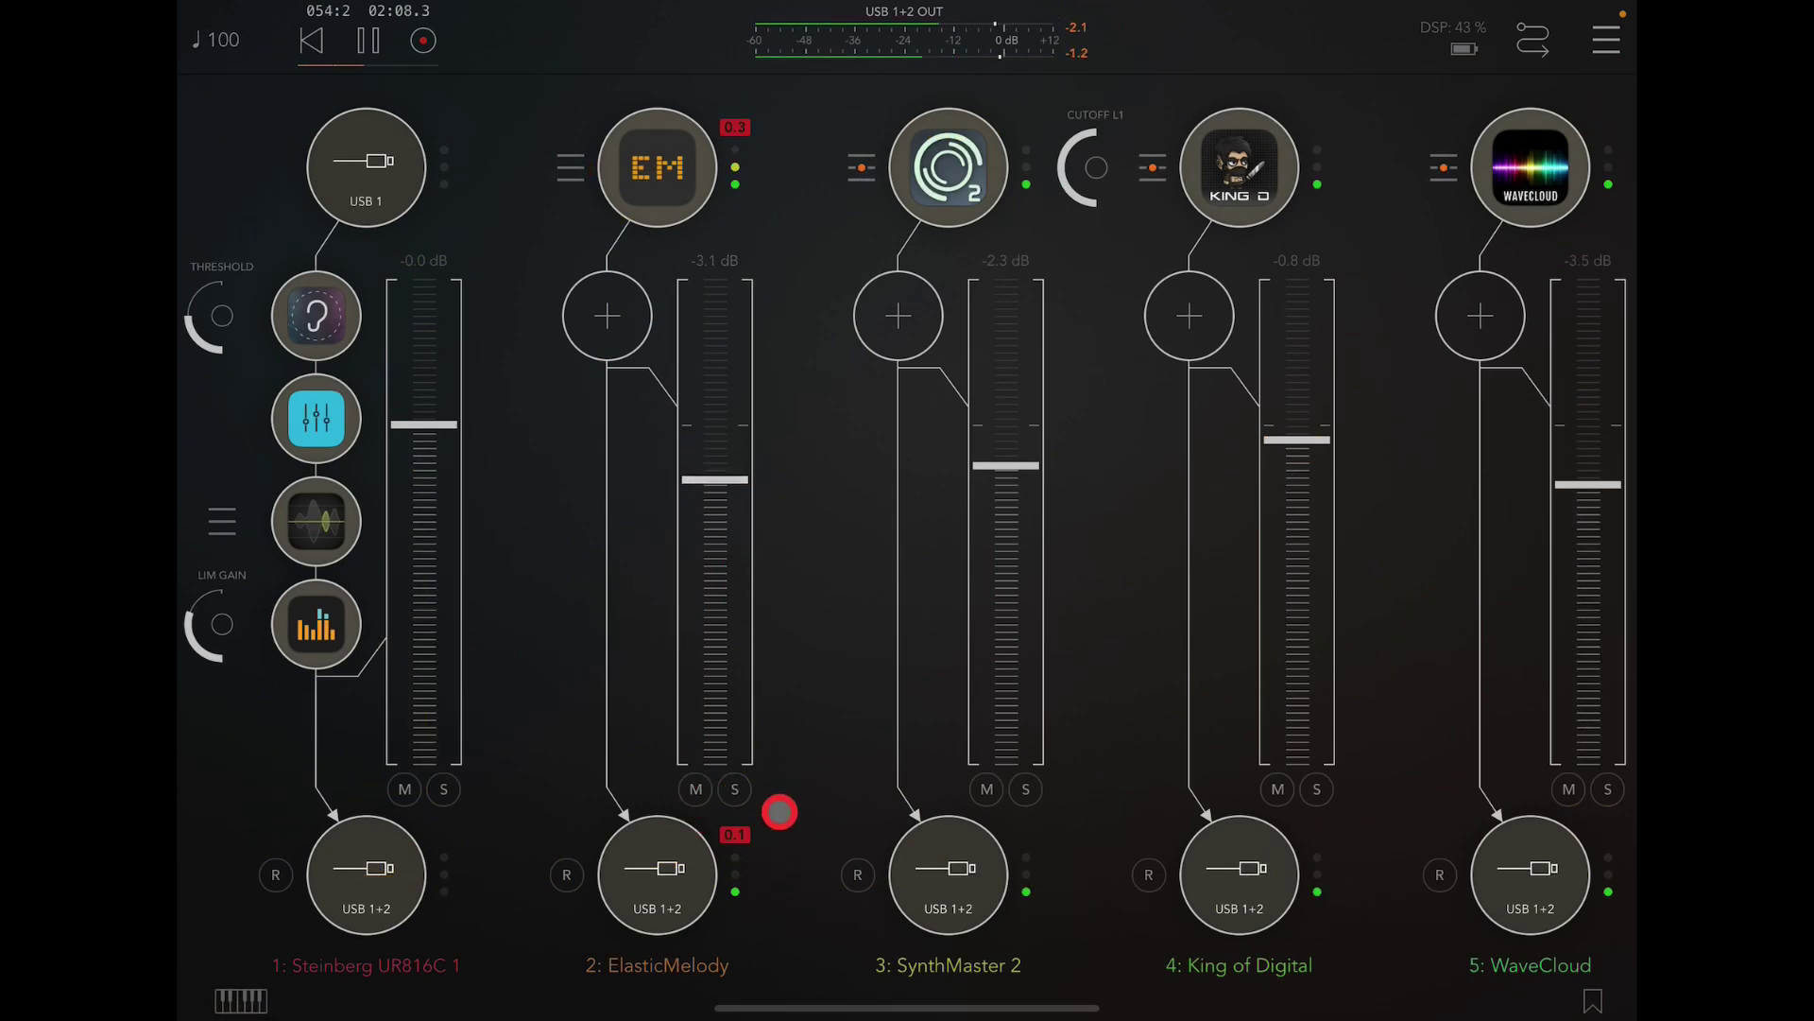
pyautogui.click(742, 793)
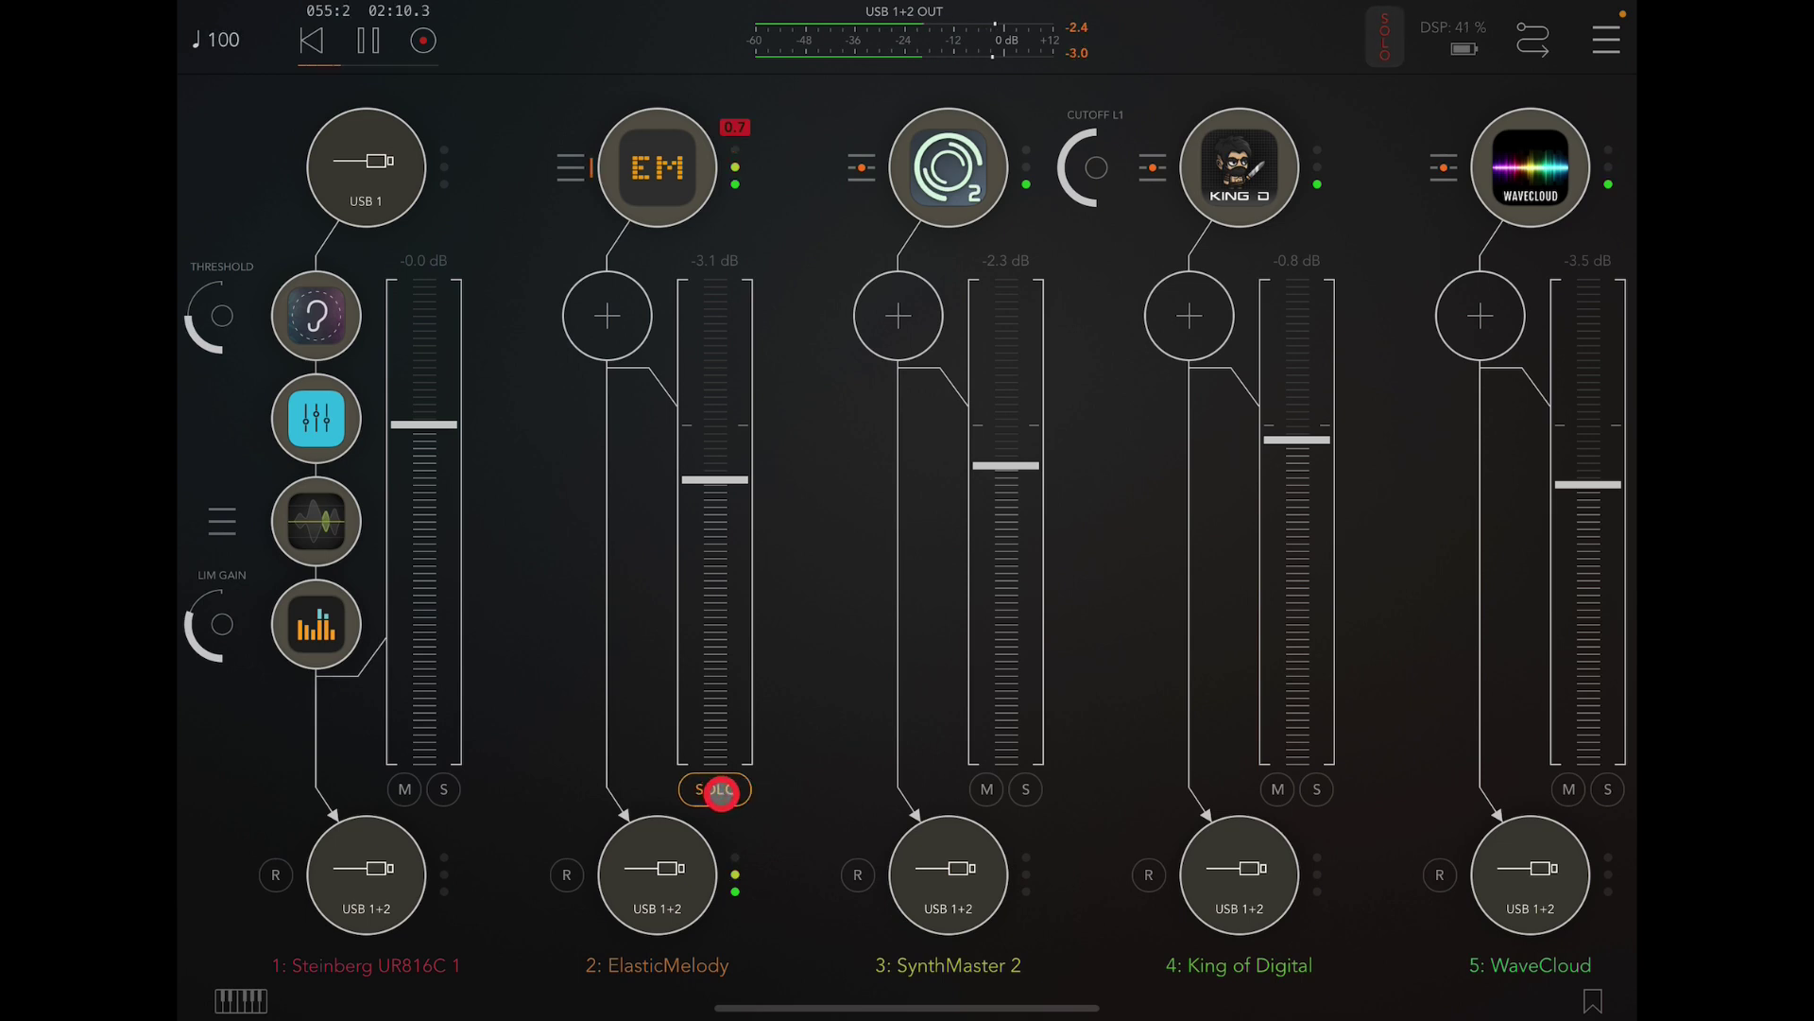
pyautogui.click(721, 792)
pyautogui.click(689, 790)
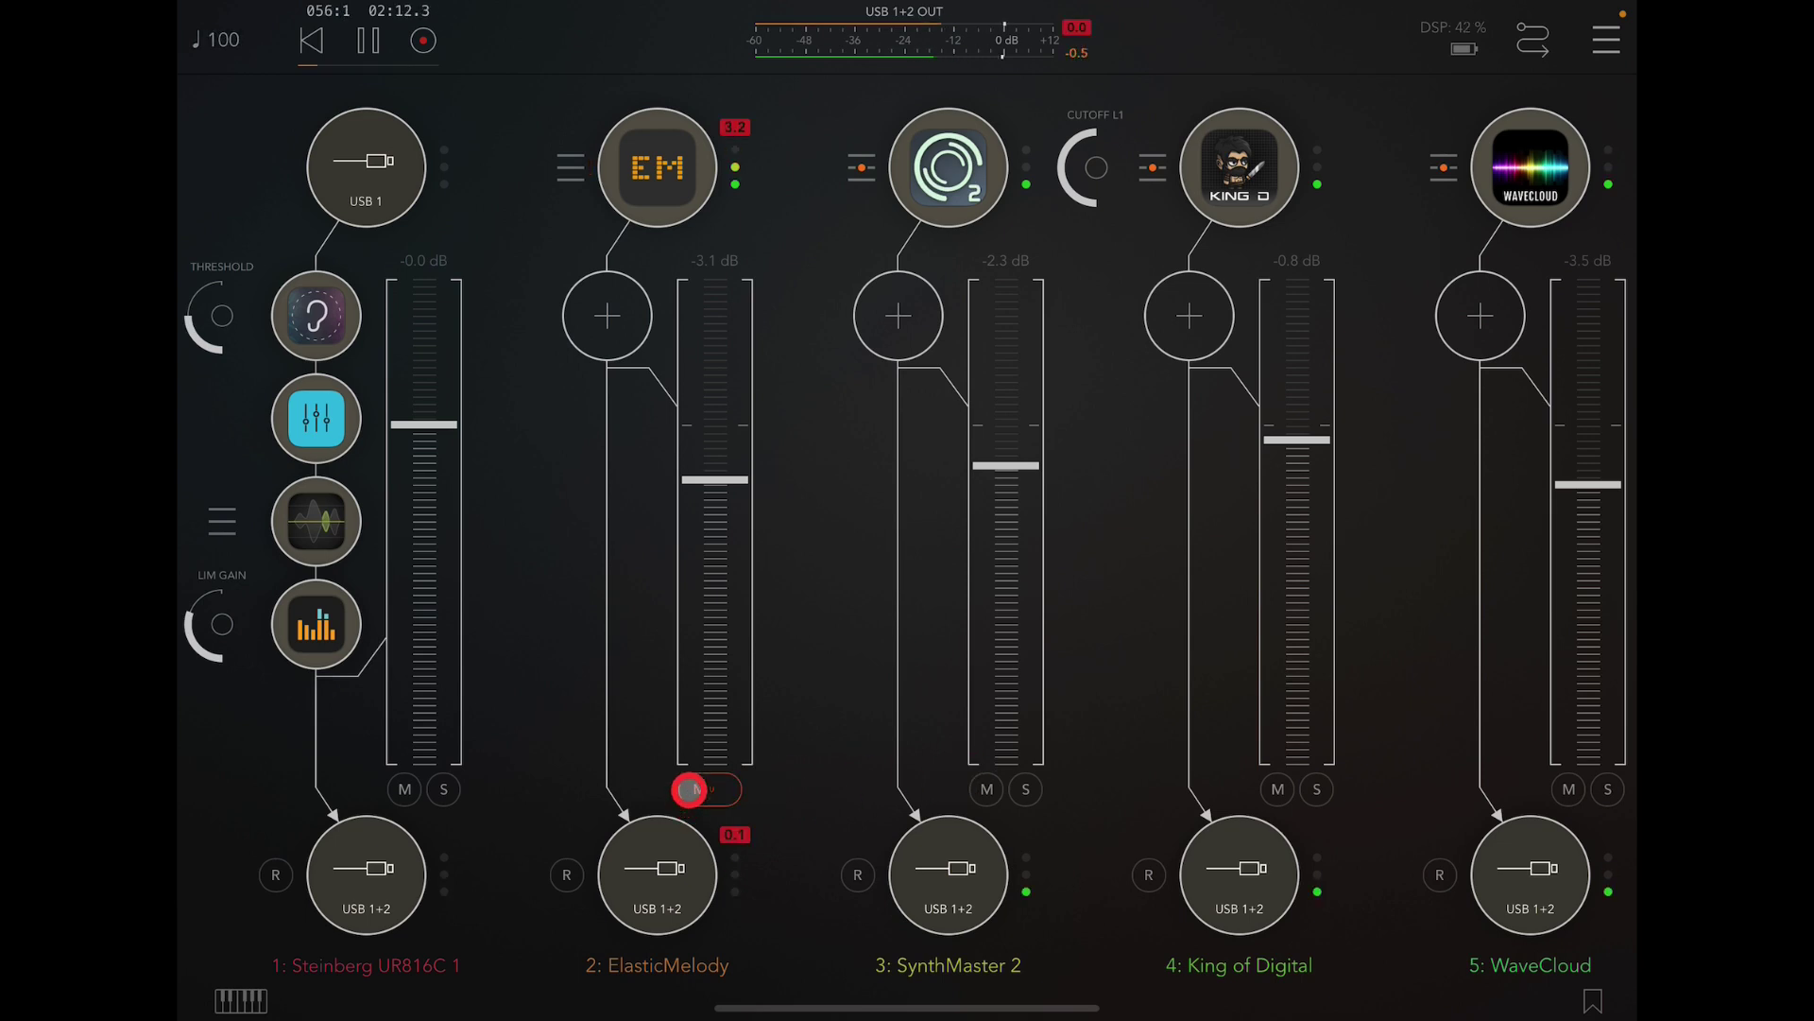
pyautogui.moveTo(853, 673); pyautogui.dragTo(562, 673)
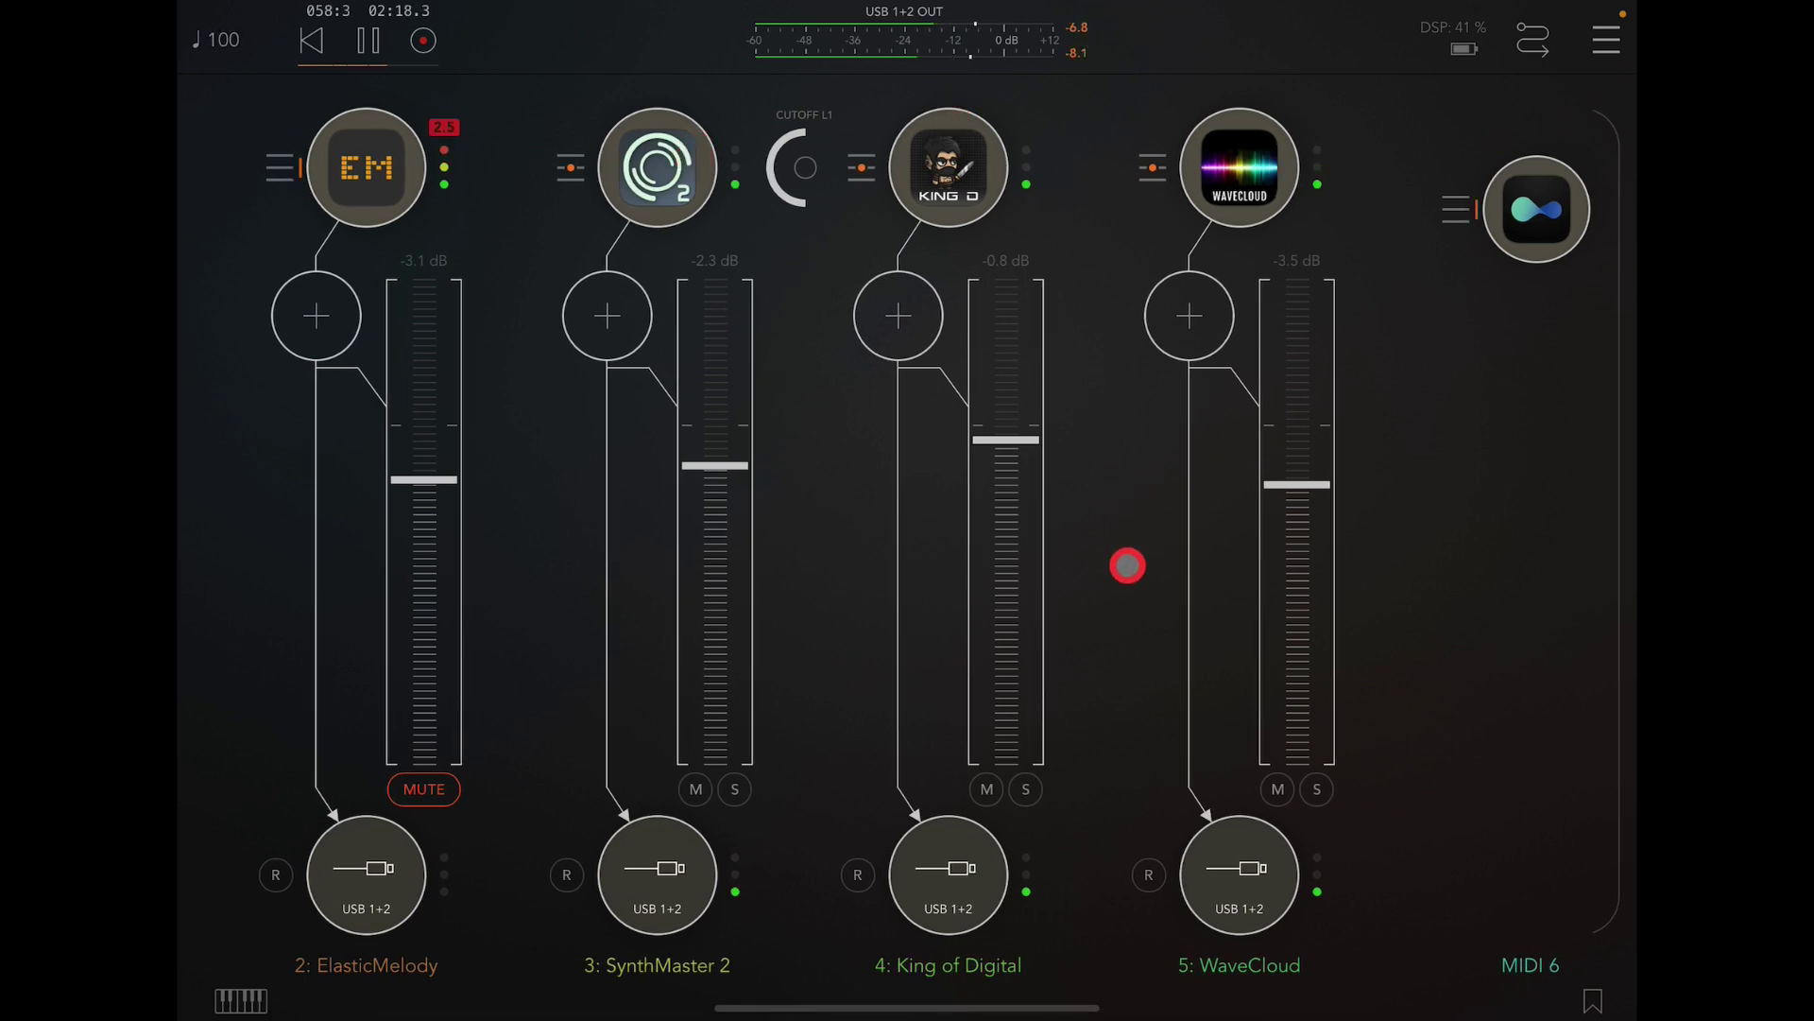
# - Unmute ElasticMelody at -8.3 dB, stop playback and reopen its sequencer window
pyautogui.click(449, 787)
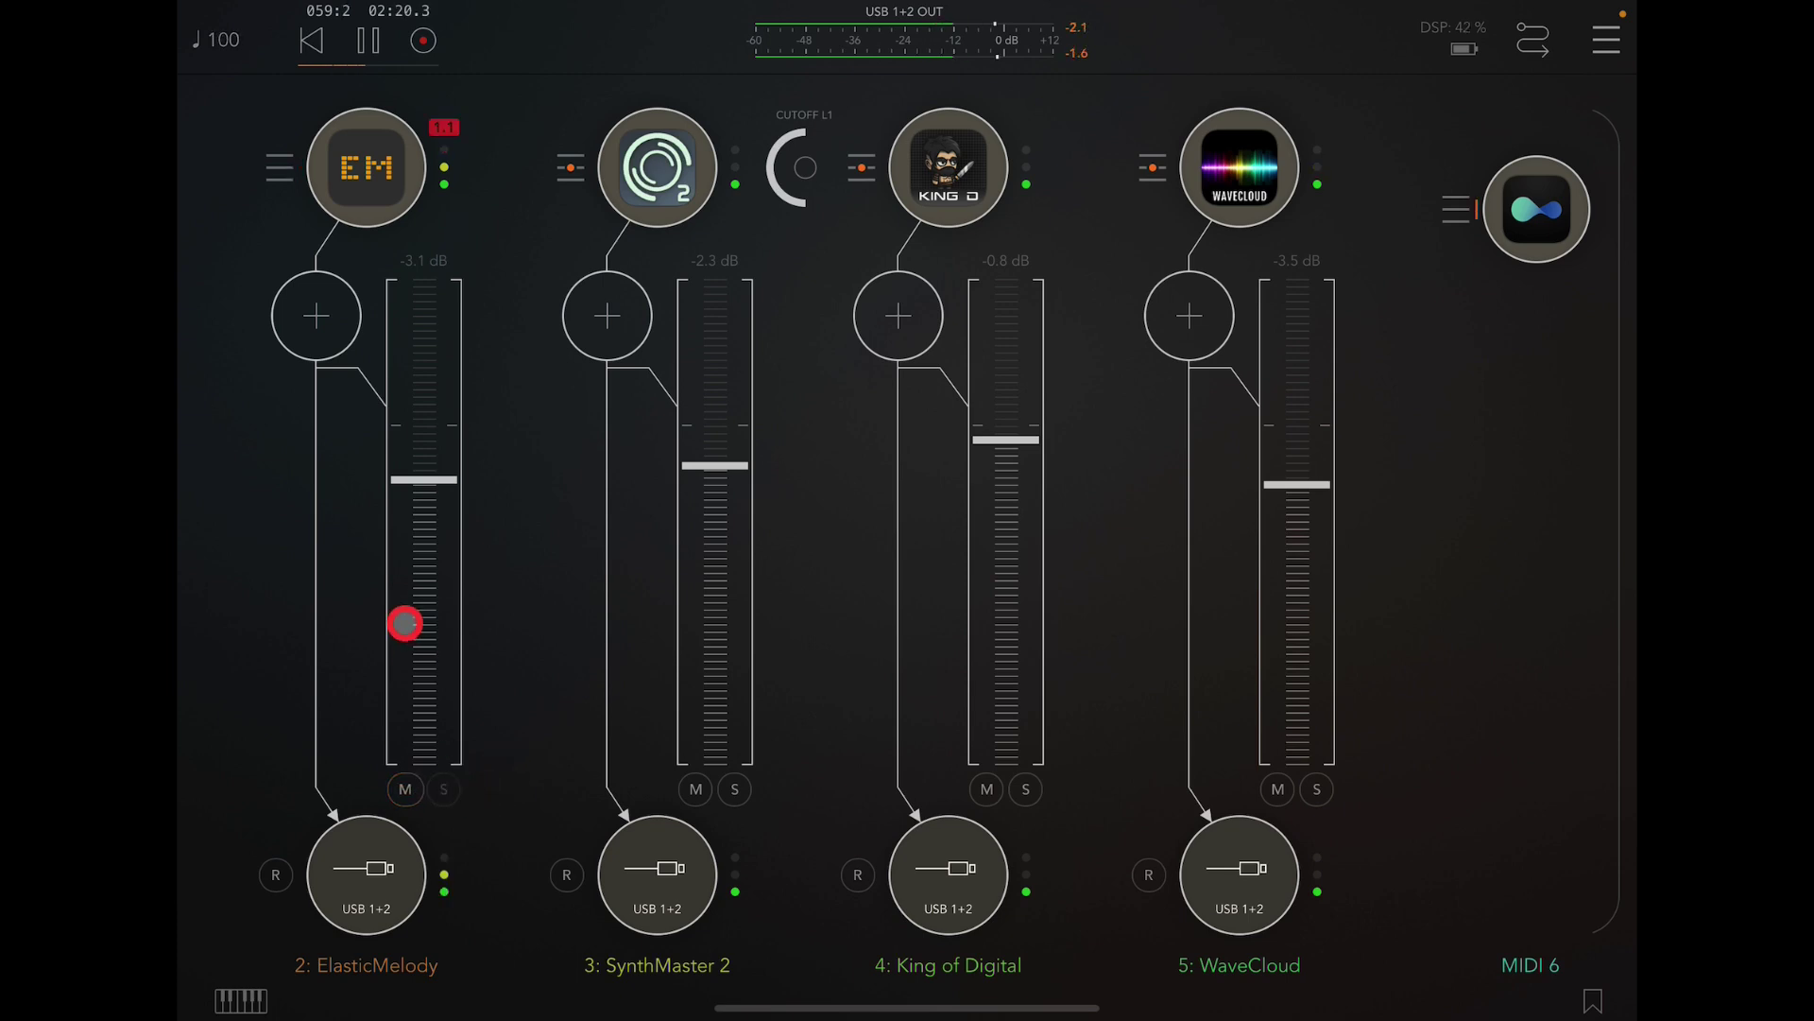
pyautogui.moveTo(421, 503)
pyautogui.mouseDown()
pyautogui.moveTo(421, 603)
pyautogui.moveTo(422, 586)
pyautogui.mouseUp()
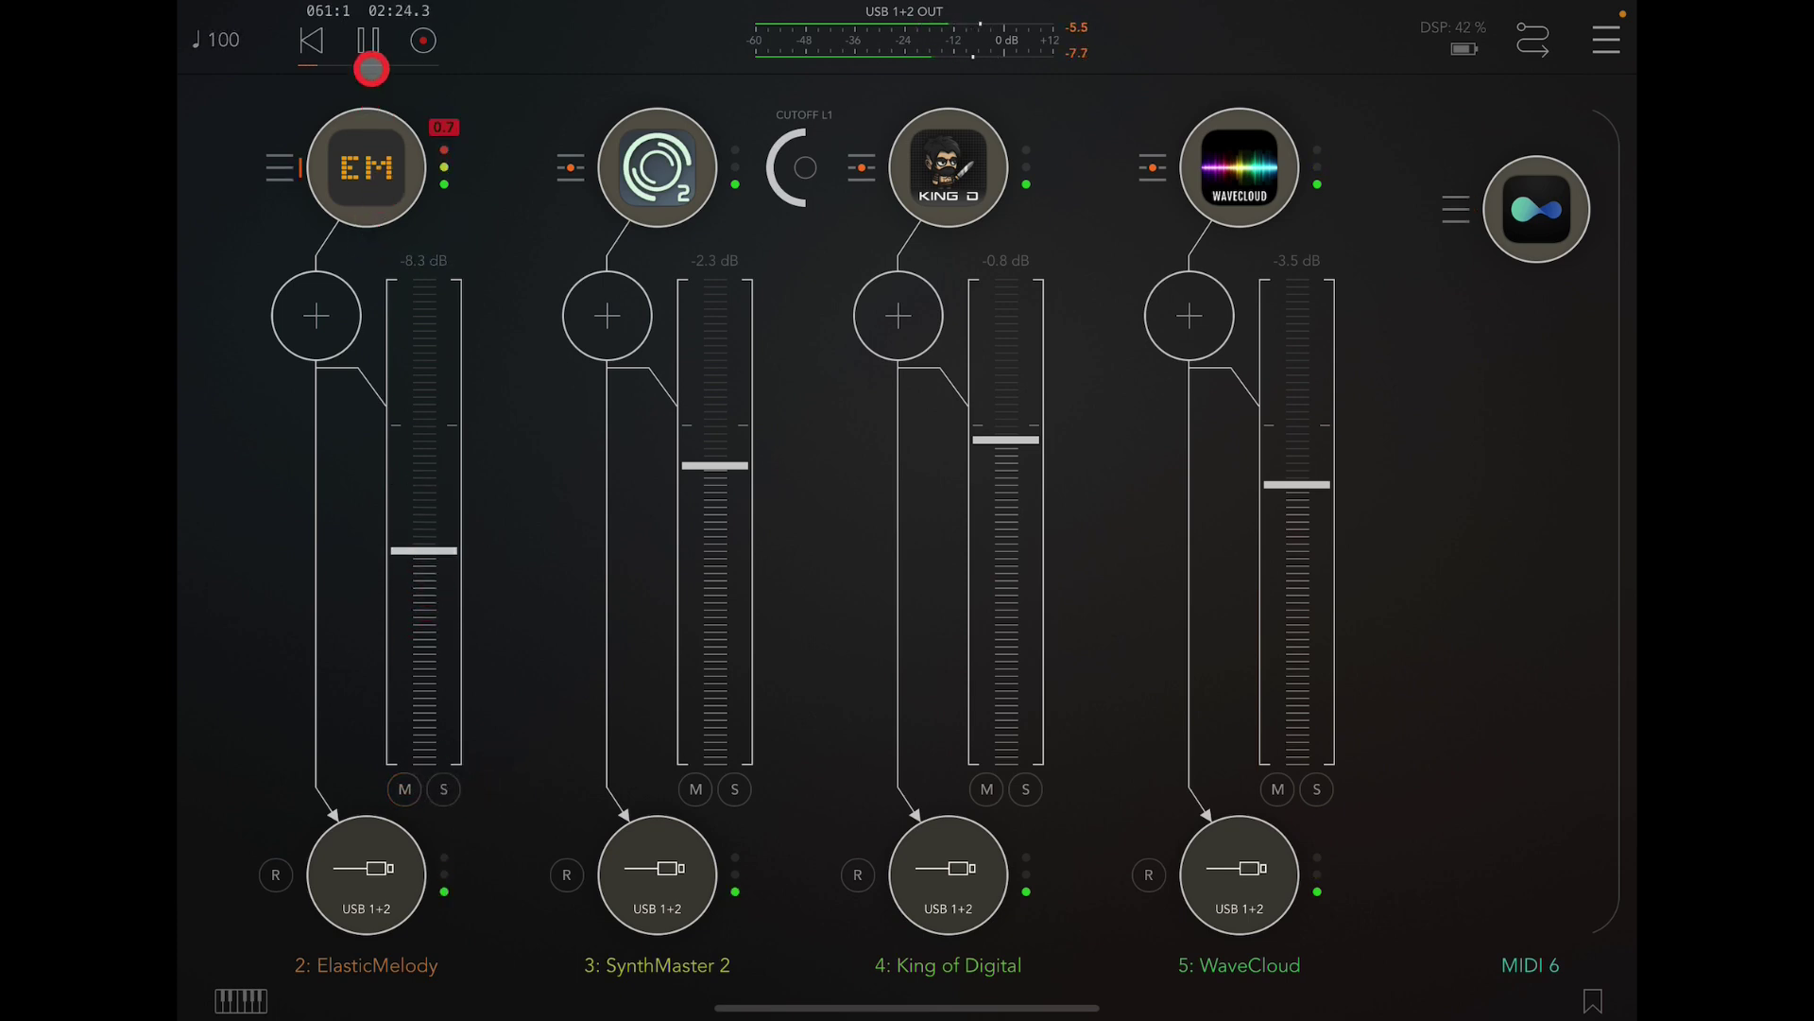
pyautogui.click(372, 48)
pyautogui.click(366, 170)
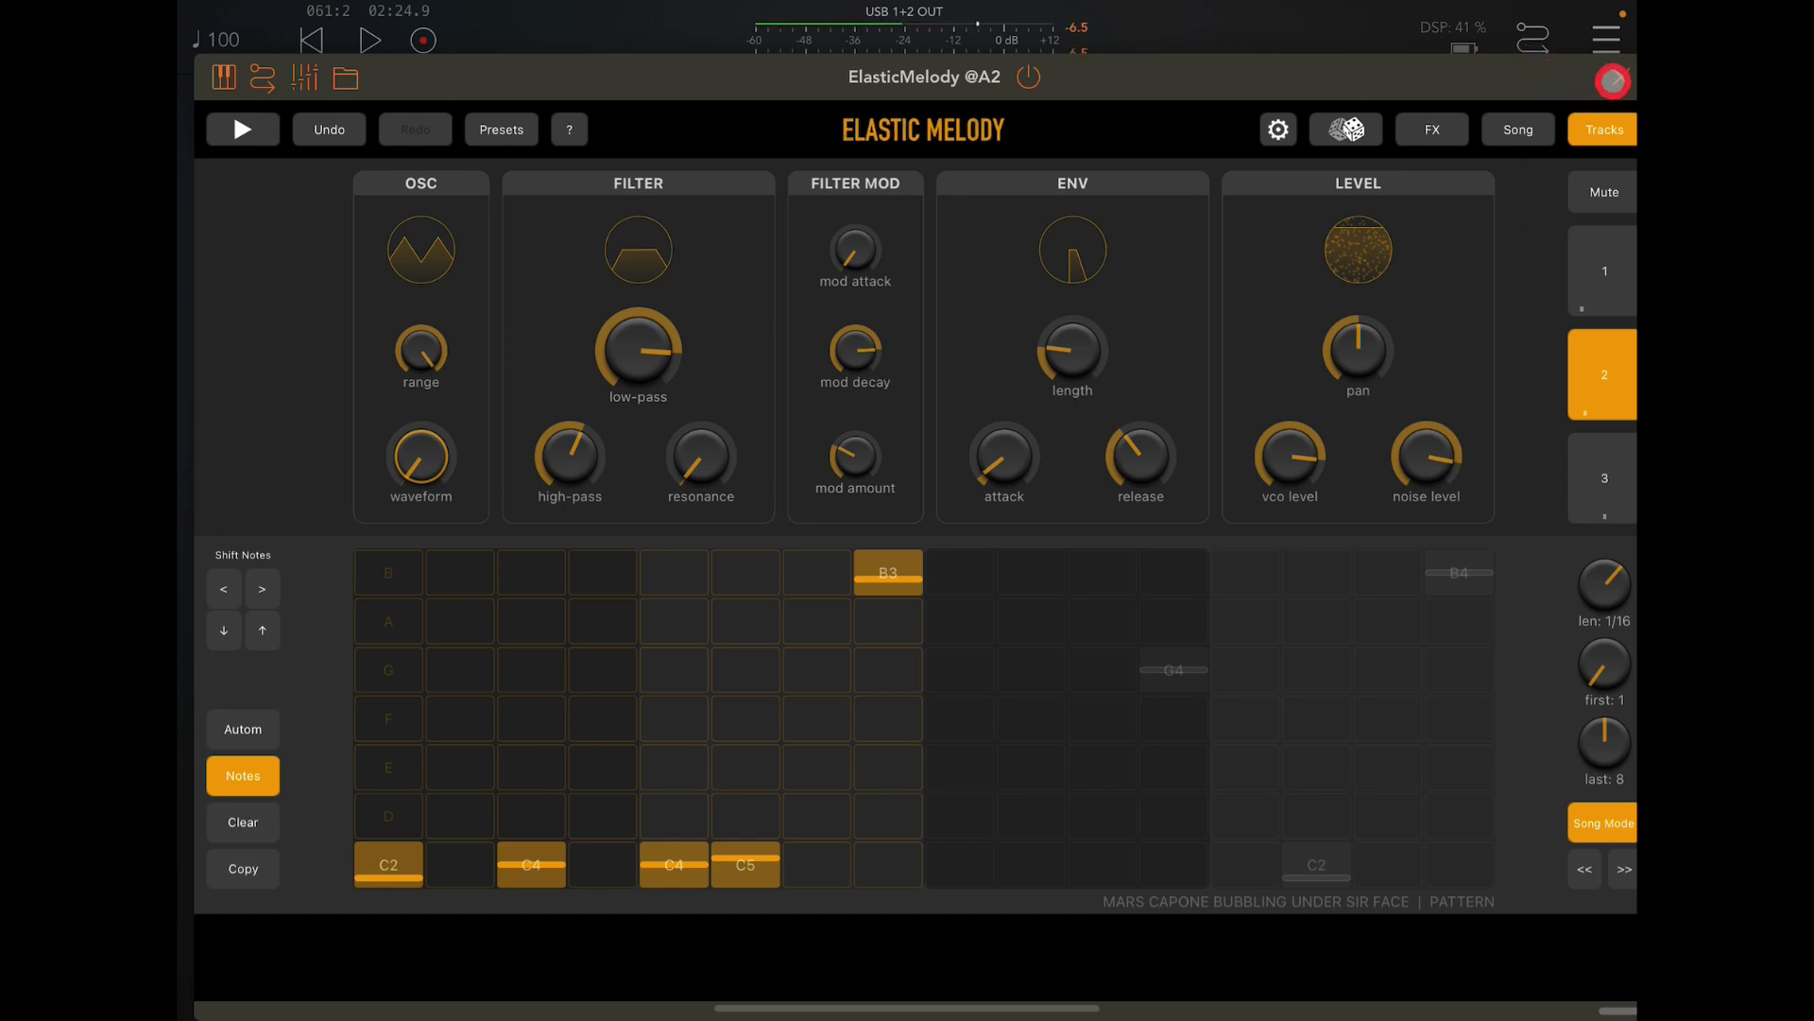
# - Raise 7: ElasticMelody to -5.4 dB and pull channels 2–5 faders down to -inf
pyautogui.click(1613, 81)
pyautogui.moveTo(1129, 575); pyautogui.dragTo(614, 574)
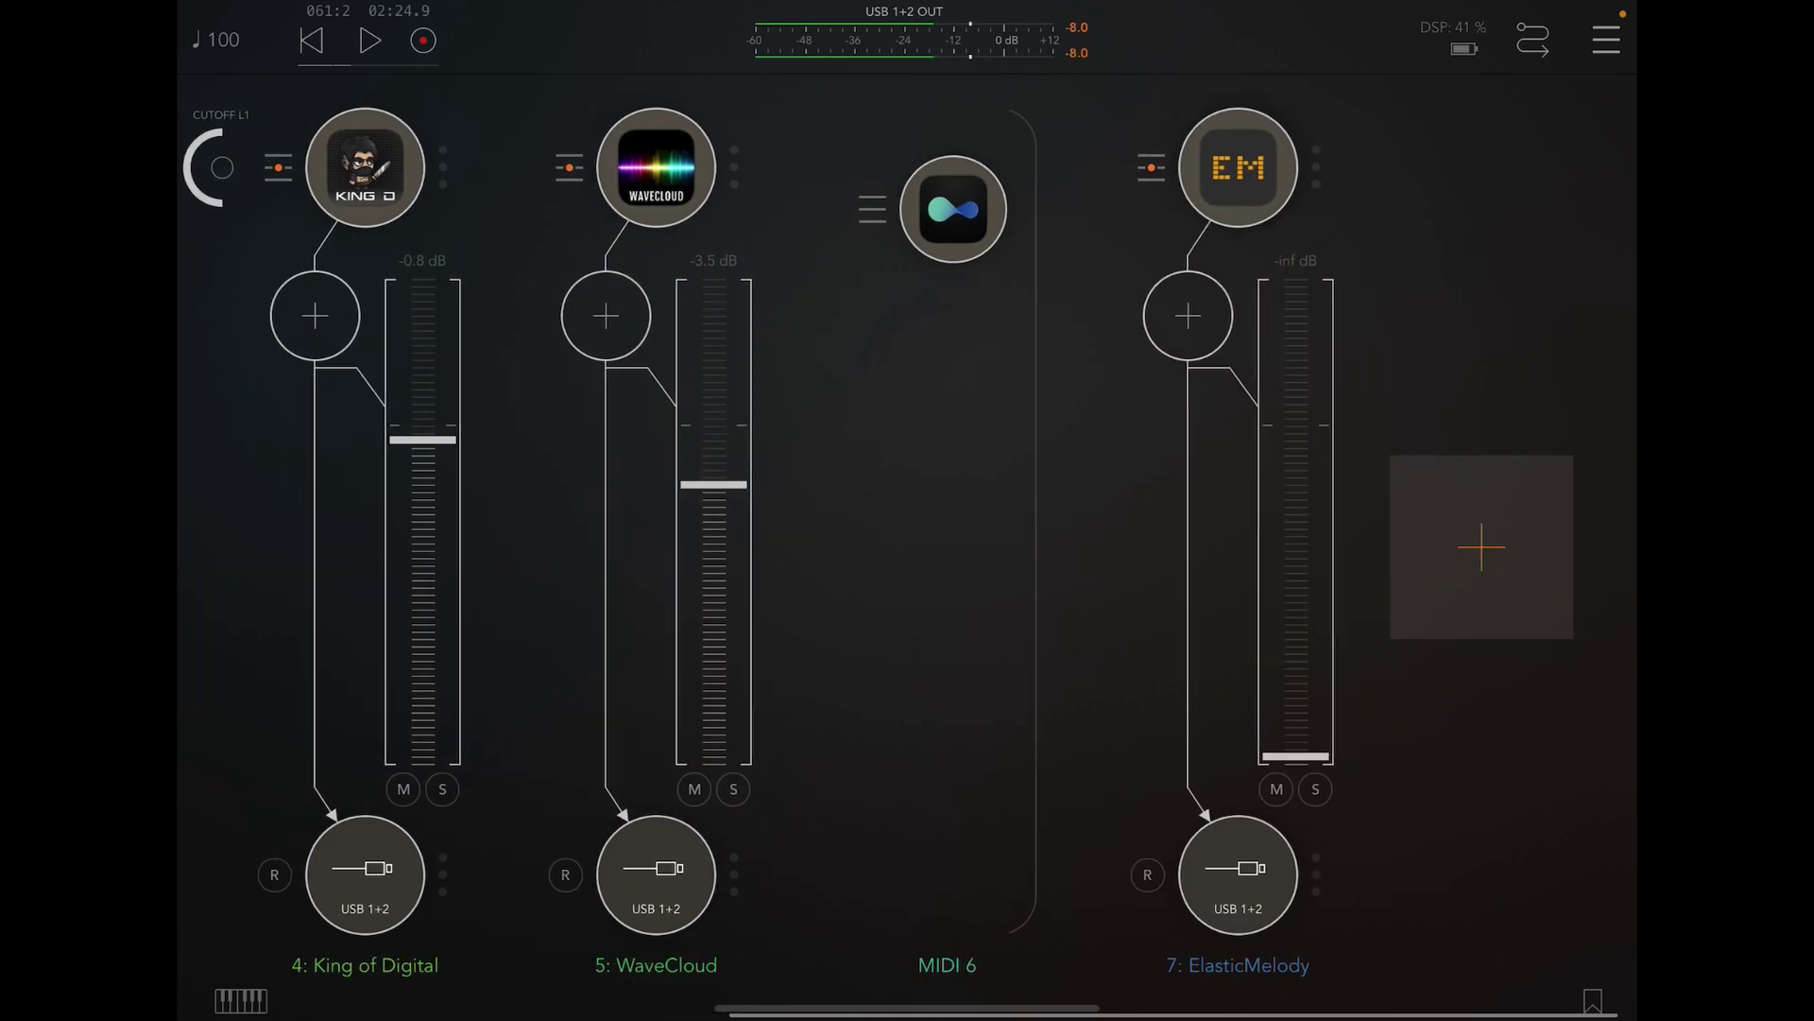
pyautogui.moveTo(1299, 723); pyautogui.dragTo(1305, 458)
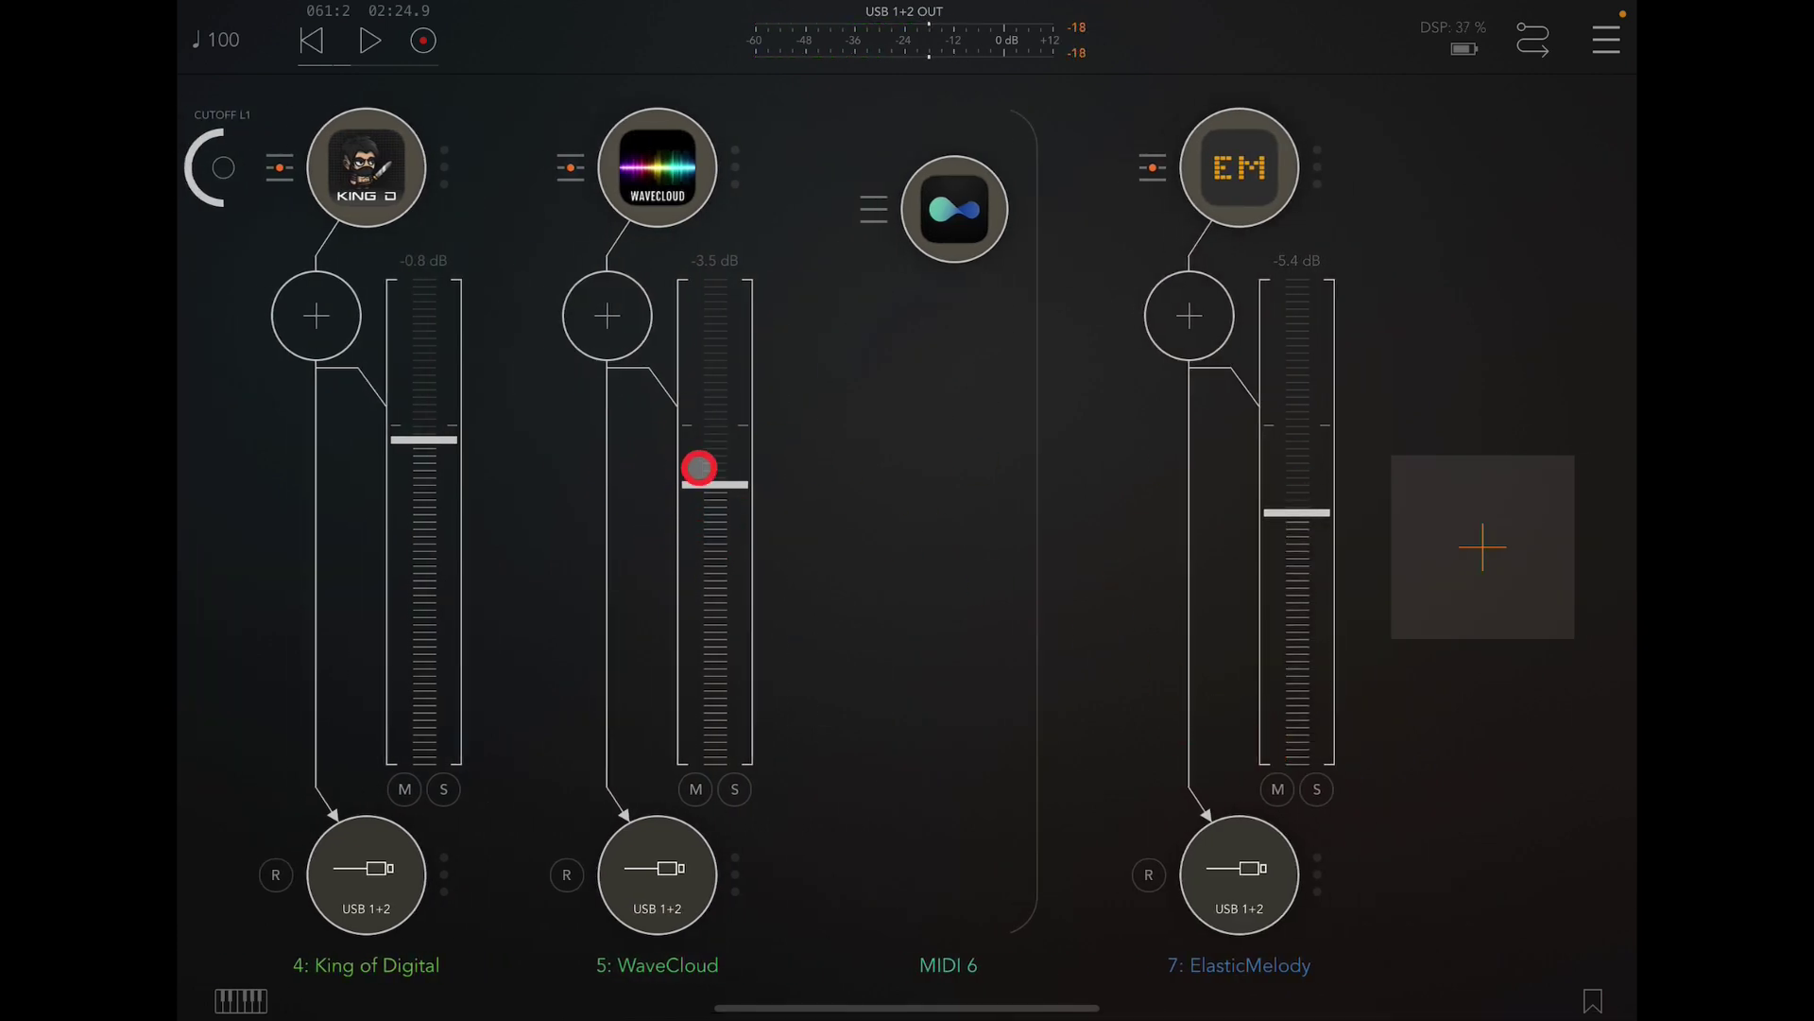
pyautogui.moveTo(699, 468); pyautogui.dragTo(704, 950)
pyautogui.moveTo(409, 477); pyautogui.dragTo(419, 1008)
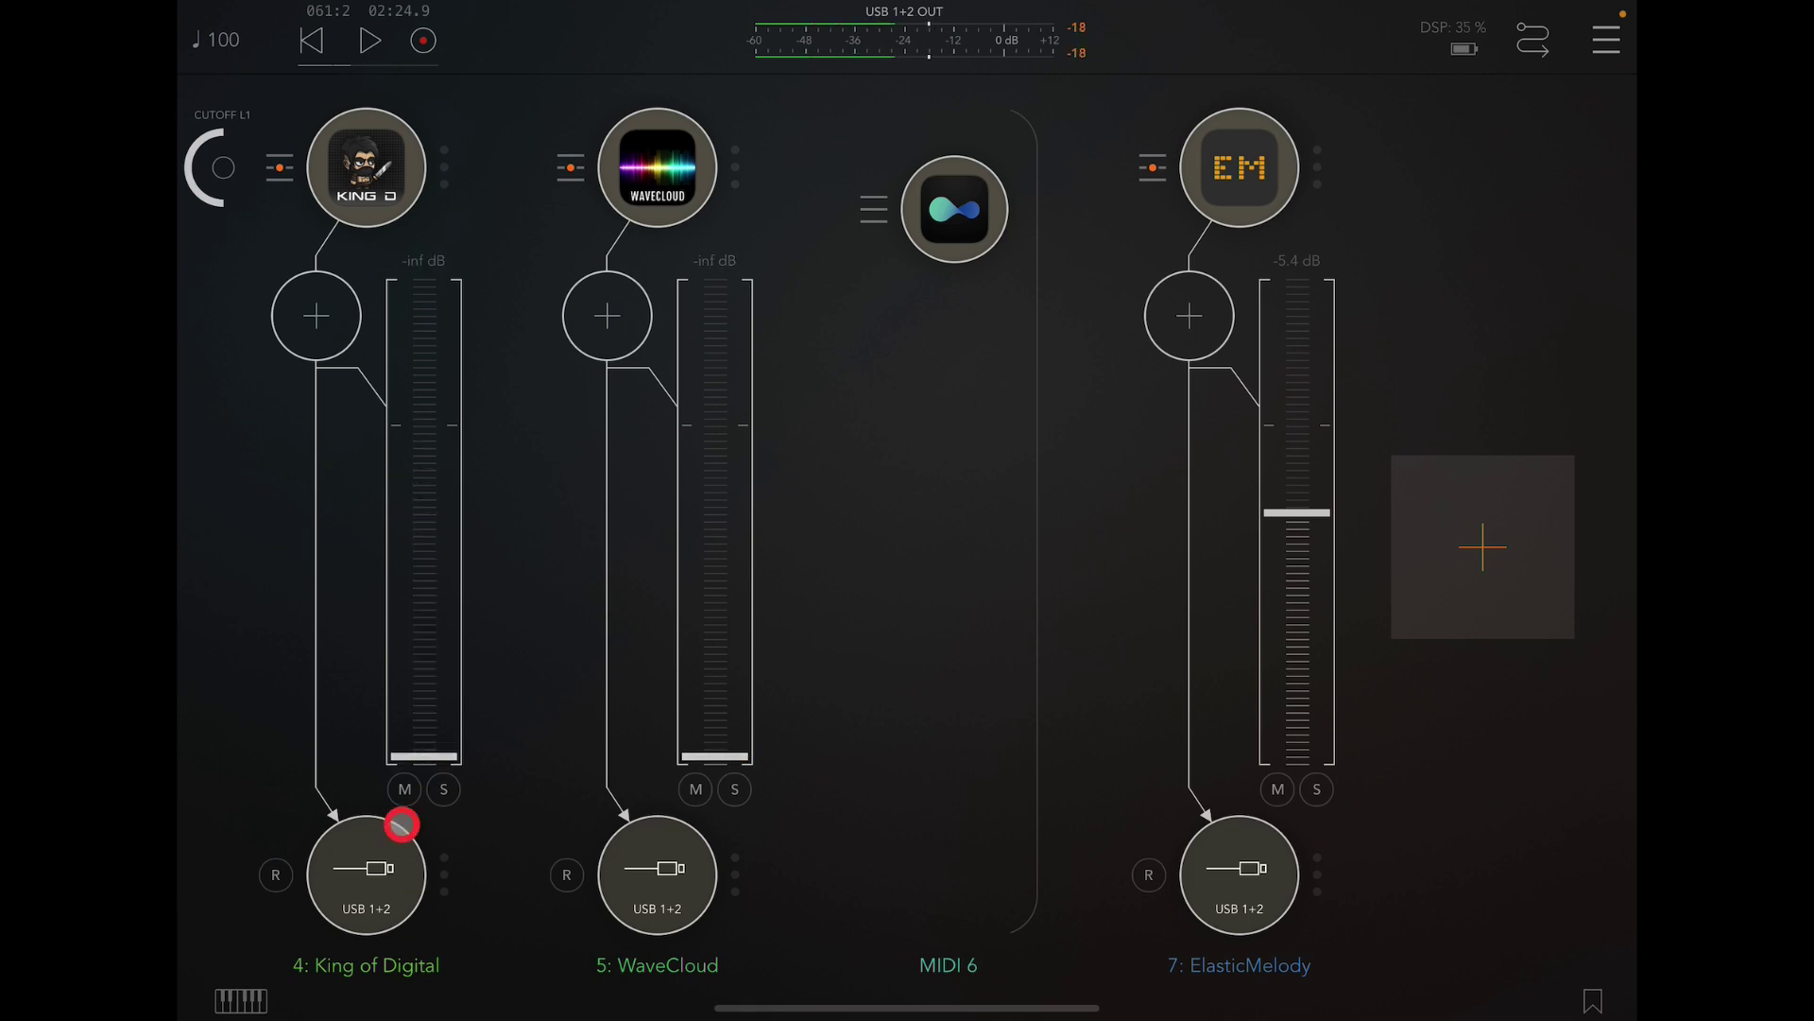
pyautogui.moveTo(397, 822); pyautogui.dragTo(1266, 822)
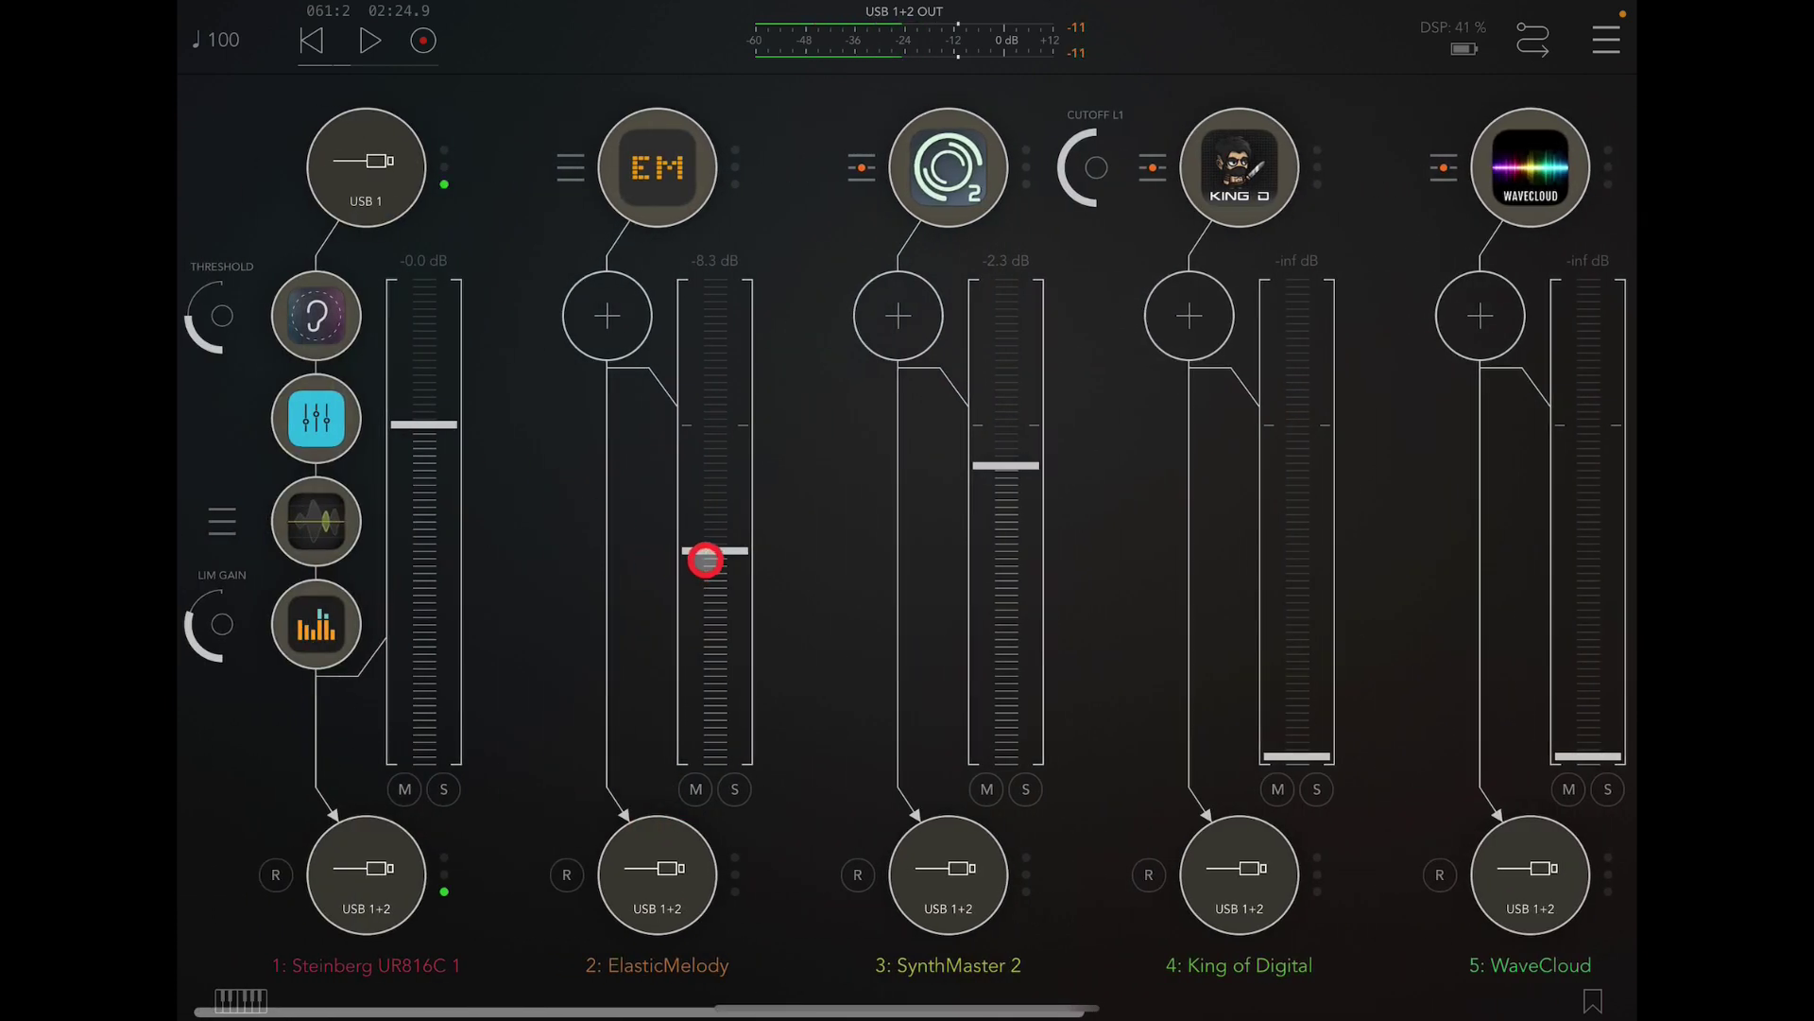
pyautogui.moveTo(705, 560); pyautogui.dragTo(710, 761)
pyautogui.moveTo(1025, 473); pyautogui.dragTo(1017, 747)
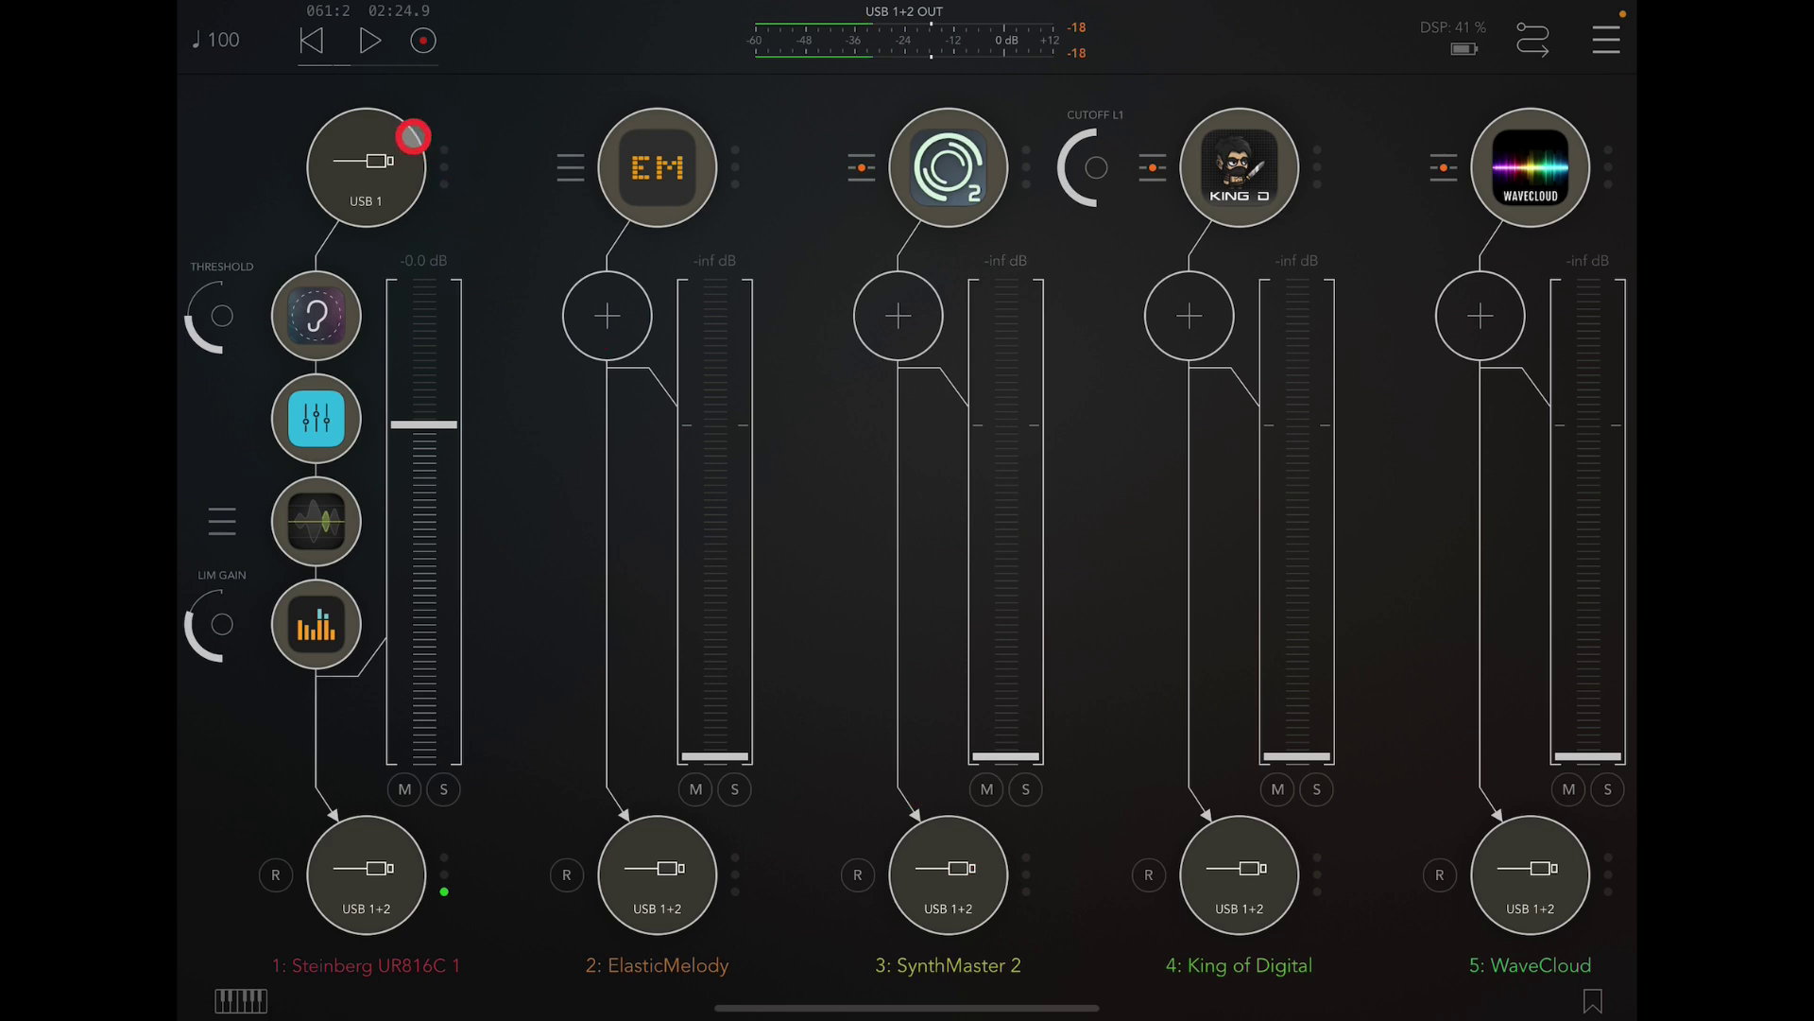
# - Start playback, set 7: ElasticMelody to -1.5 dB and open its plugin window
pyautogui.click(368, 41)
pyautogui.click(640, 294)
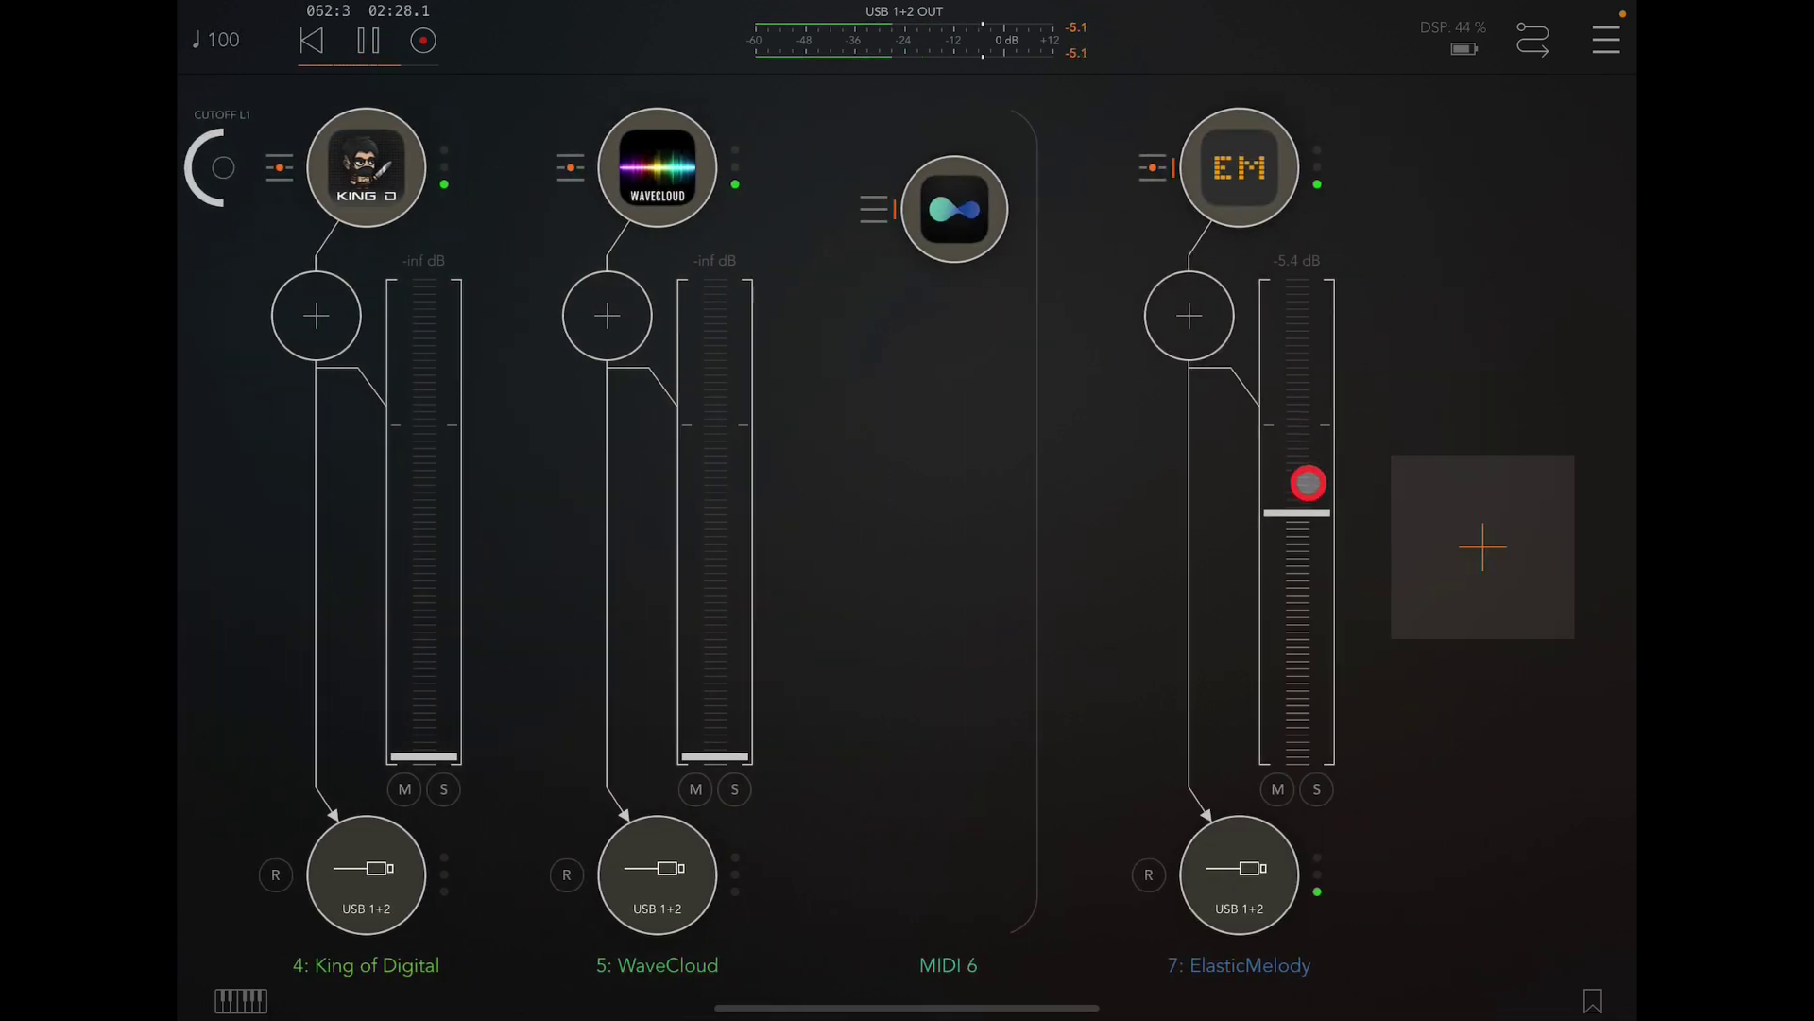
pyautogui.moveTo(1308, 483); pyautogui.dragTo(1299, 410)
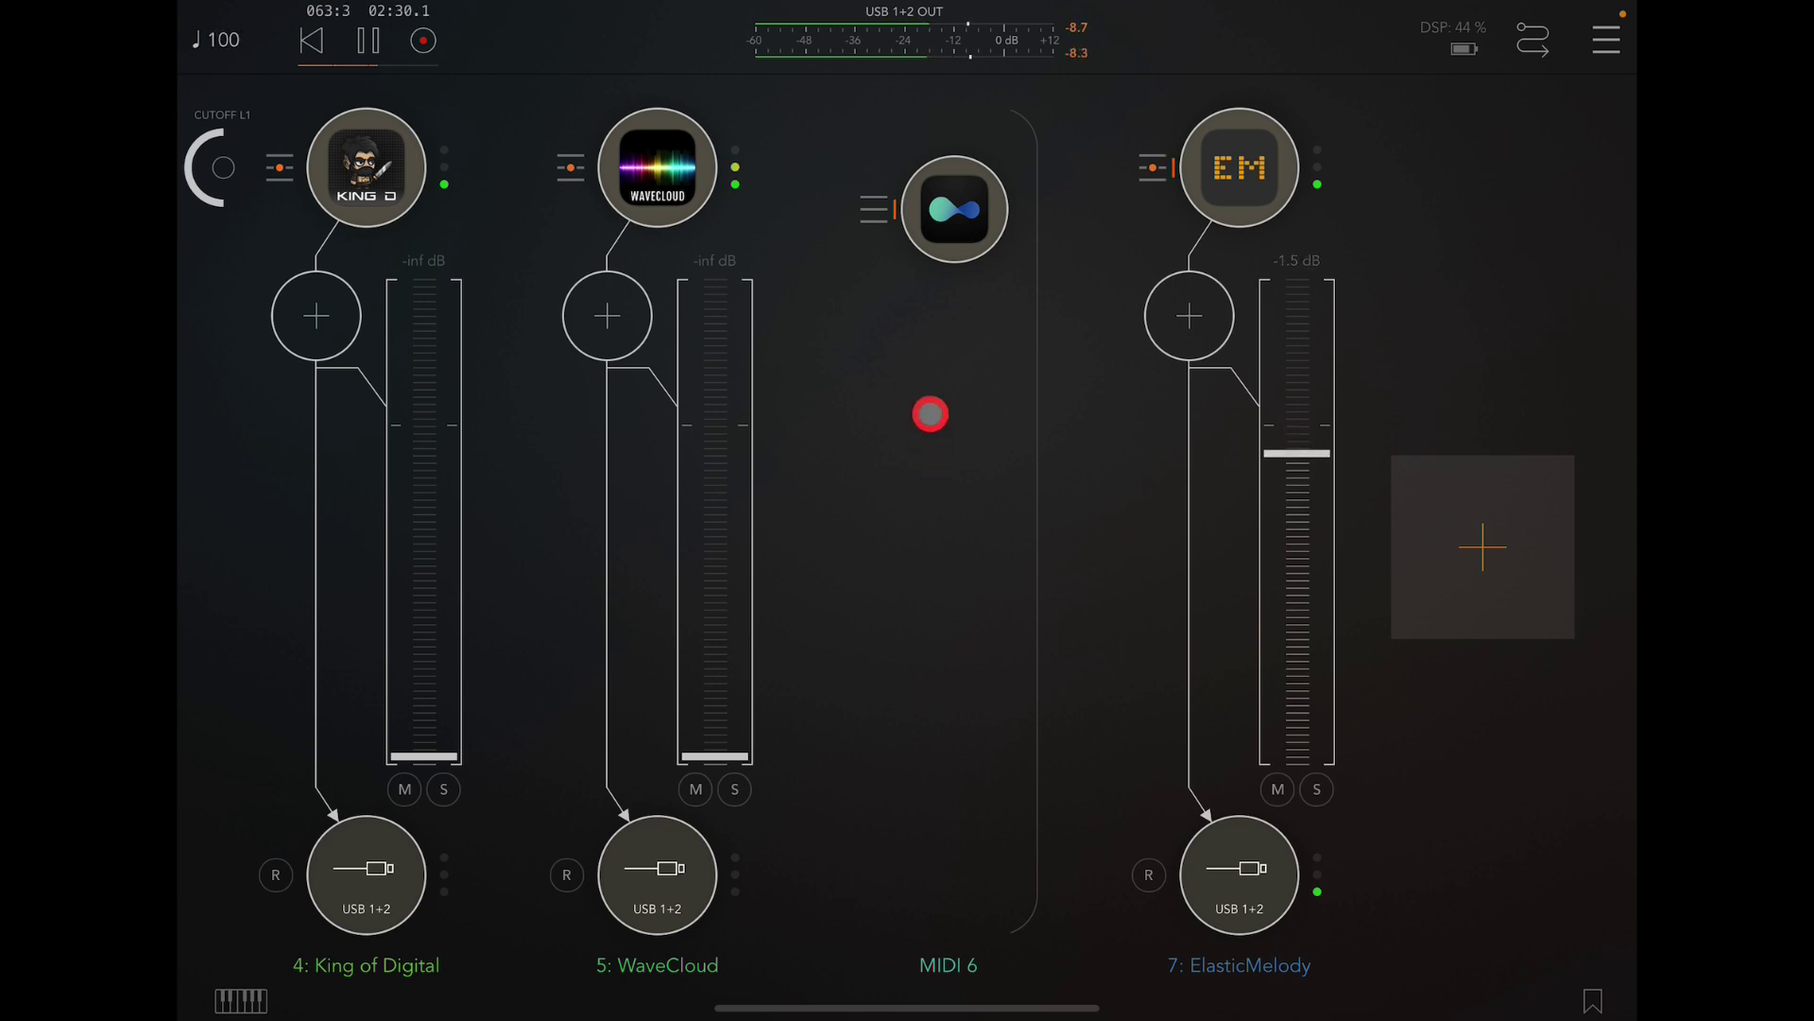
pyautogui.click(1244, 161)
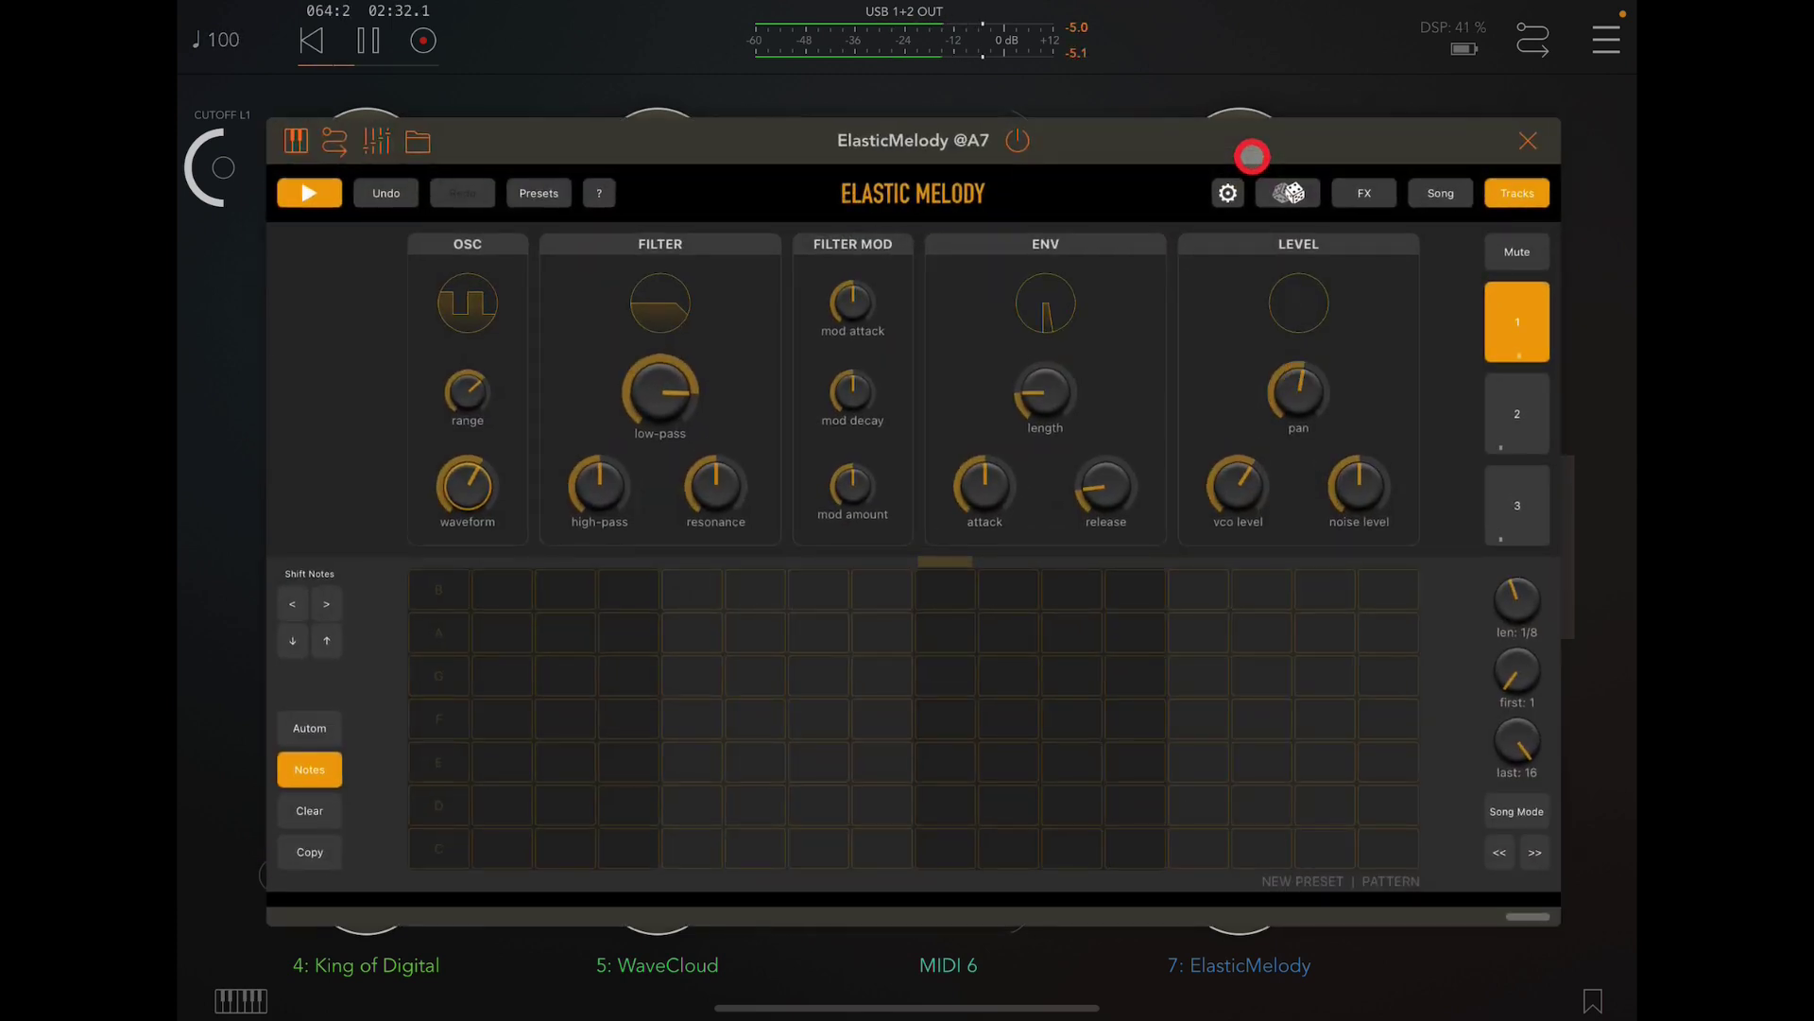
pyautogui.moveTo(669, 366)
pyautogui.mouseDown()
pyautogui.moveTo(672, 457)
pyautogui.moveTo(648, 372)
pyautogui.moveTo(664, 427)
pyautogui.mouseUp()
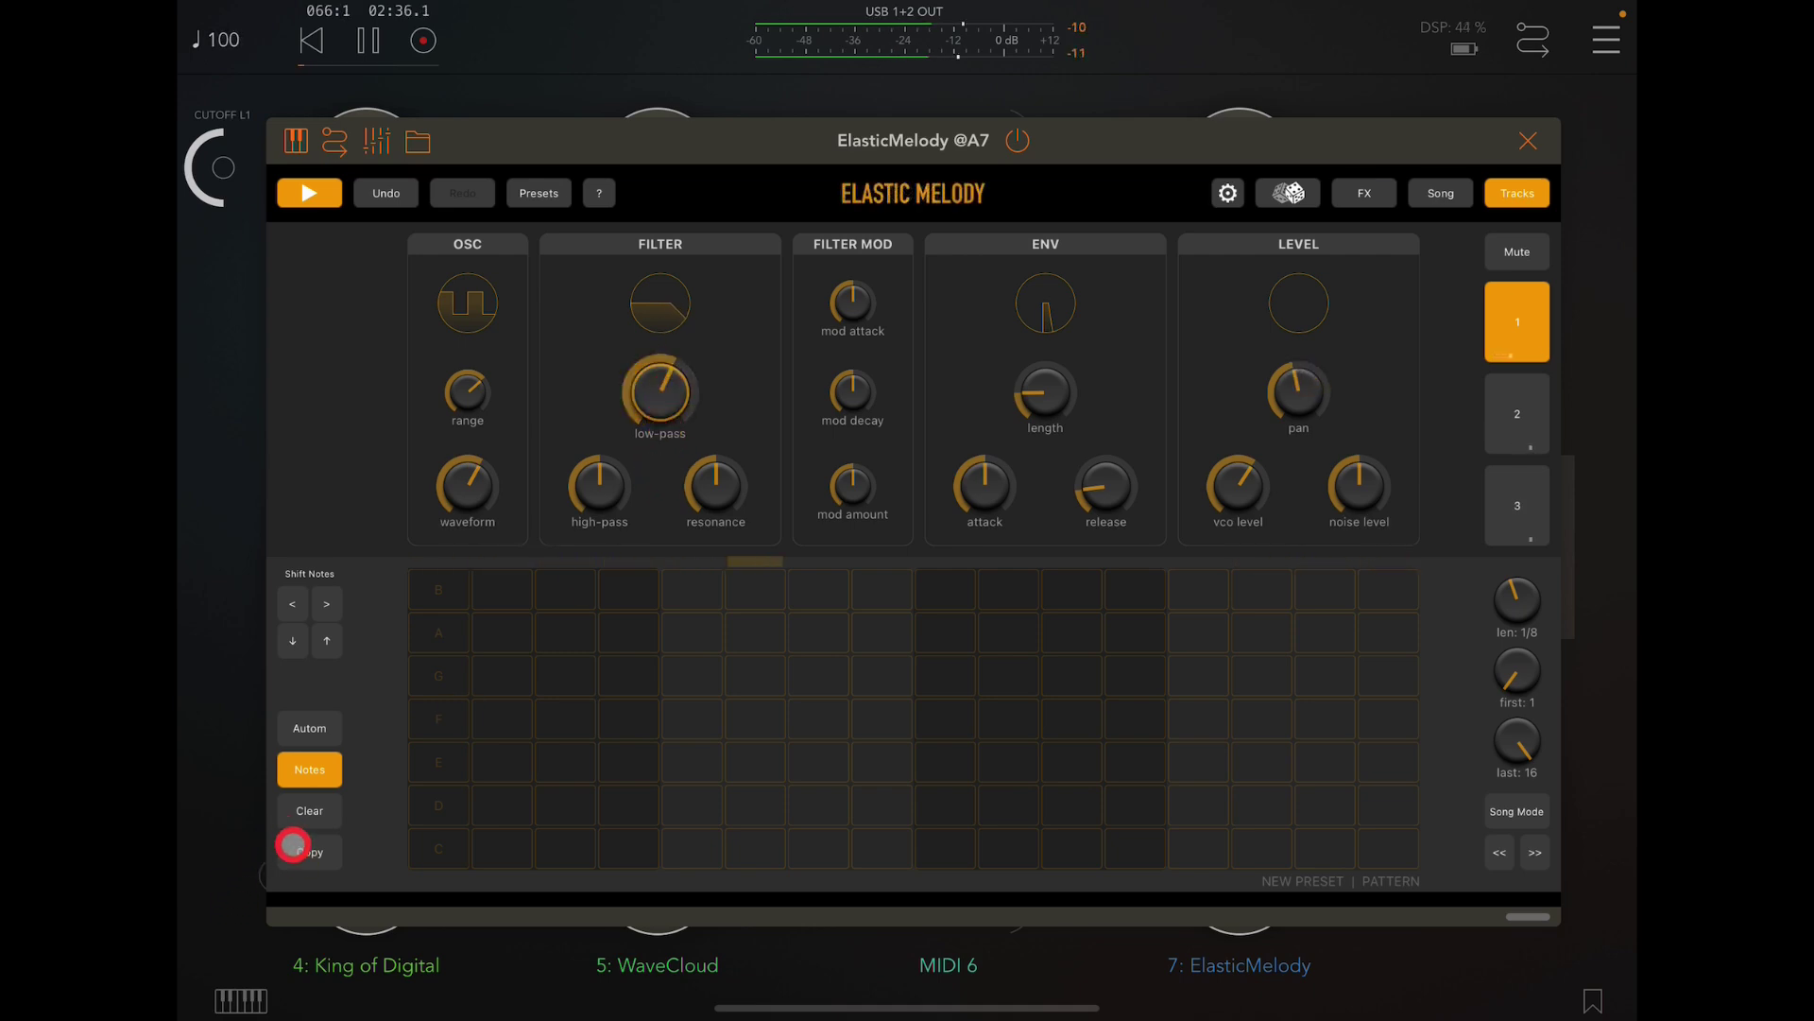
pyautogui.click(1466, 115)
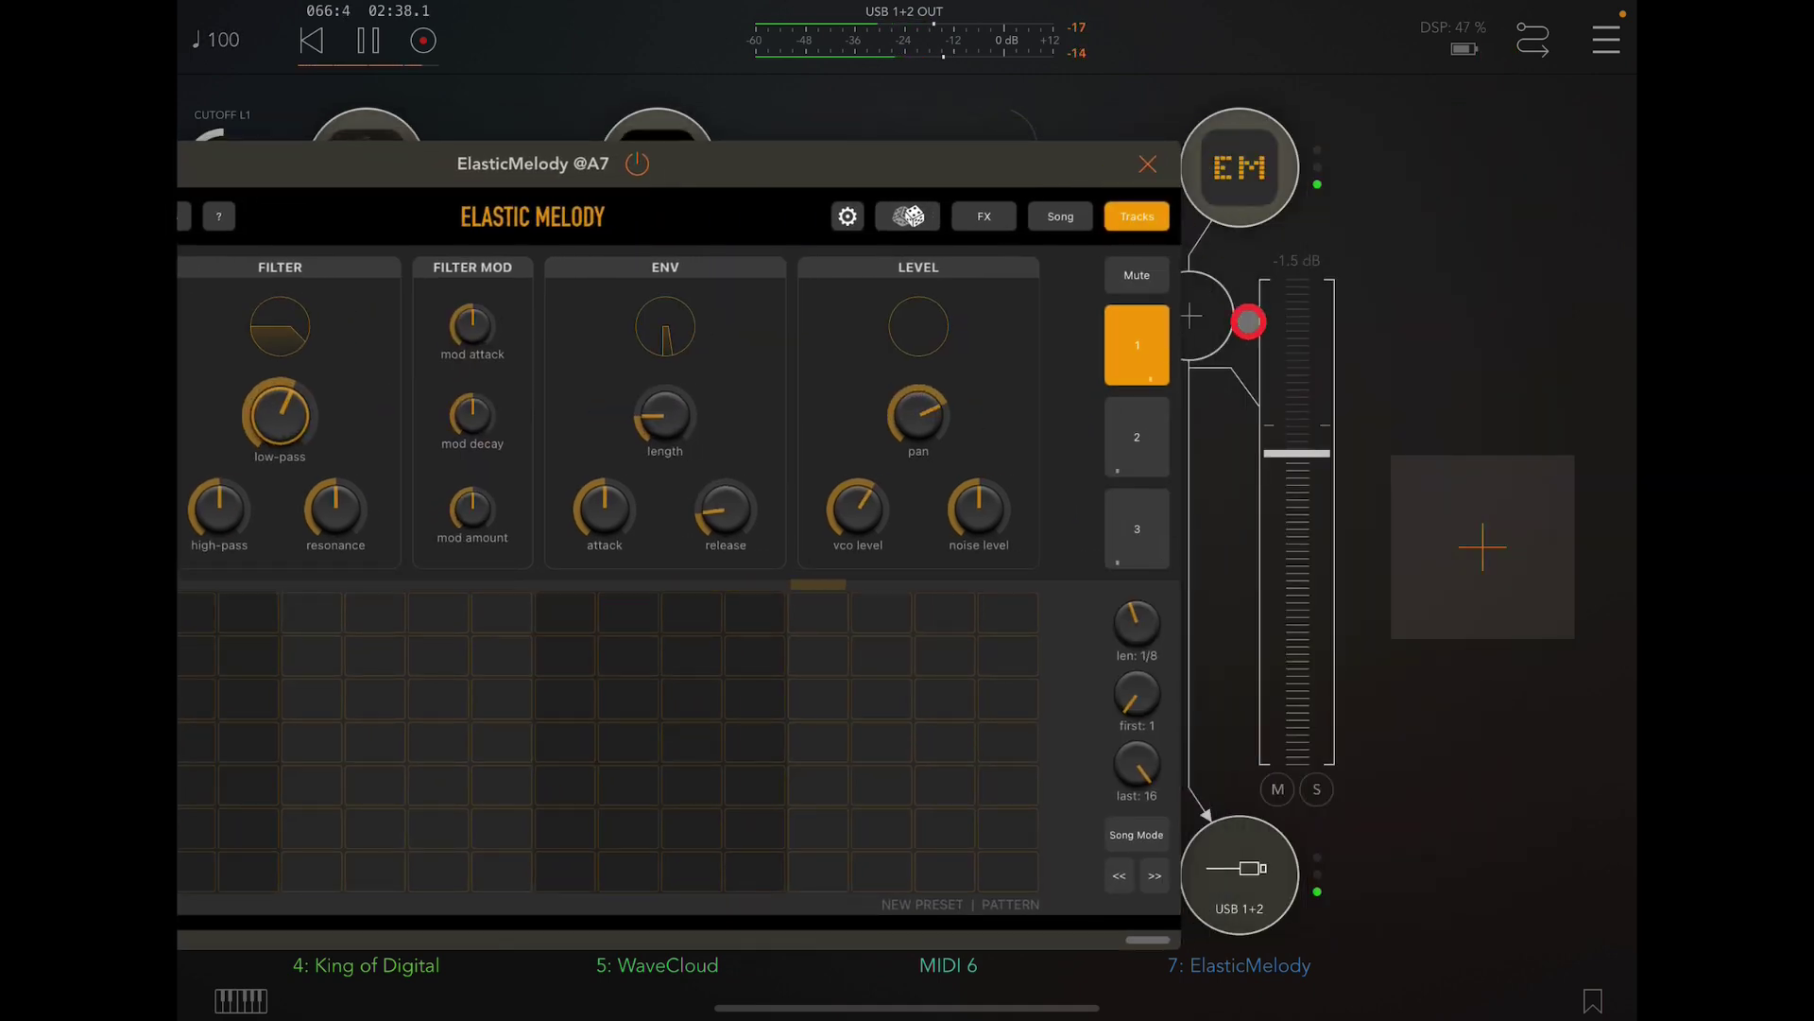
pyautogui.moveTo(1316, 438); pyautogui.dragTo(1313, 394)
pyautogui.moveTo(980, 183)
pyautogui.mouseDown()
pyautogui.moveTo(1244, 138)
pyautogui.moveTo(1300, 89)
pyautogui.mouseUp()
pyautogui.moveTo(1200, 417)
pyautogui.mouseDown()
pyautogui.moveTo(1182, 426)
pyautogui.moveTo(1174, 403)
pyautogui.mouseUp()
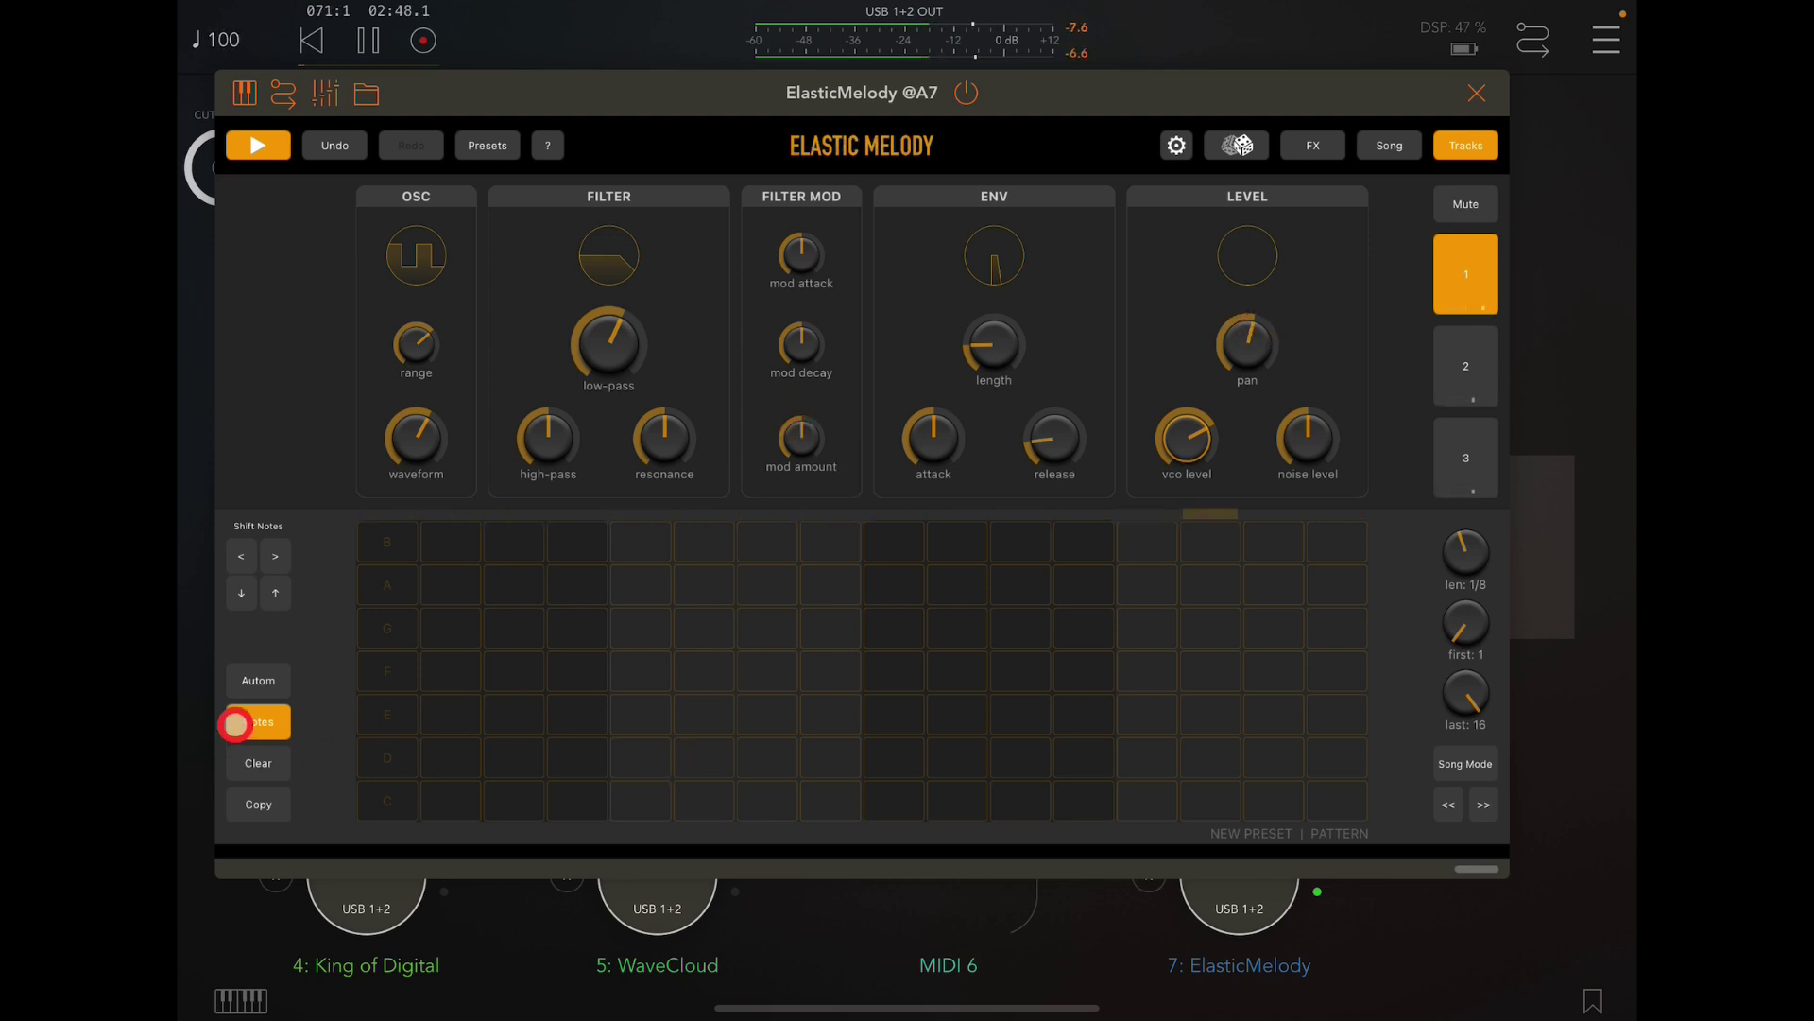
# - Draw stepped automation curves for low-pass and resonance across track 1's pattern
pyautogui.click(257, 677)
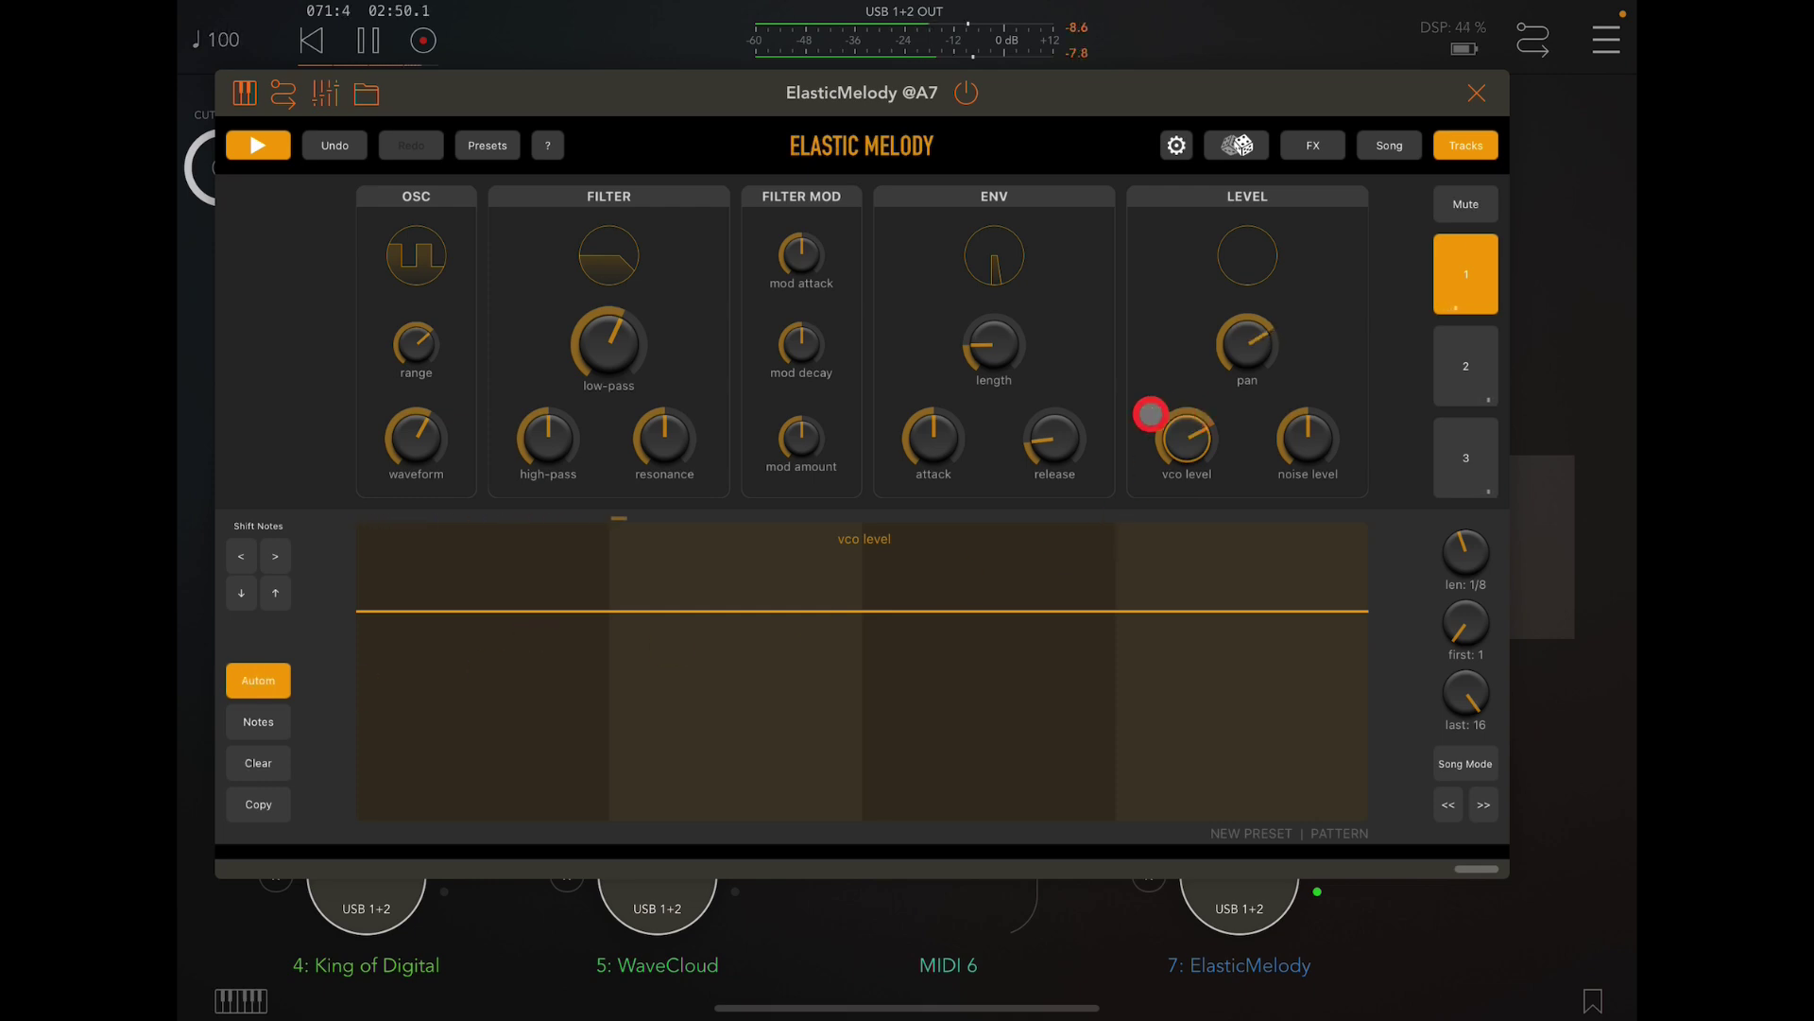
pyautogui.click(620, 328)
pyautogui.moveTo(445, 632)
pyautogui.mouseDown()
pyautogui.moveTo(364, 672)
pyautogui.moveTo(696, 717)
pyautogui.moveTo(970, 661)
pyautogui.moveTo(1203, 652)
pyautogui.moveTo(1300, 555)
pyautogui.moveTo(1260, 600)
pyautogui.mouseUp()
pyautogui.click(678, 453)
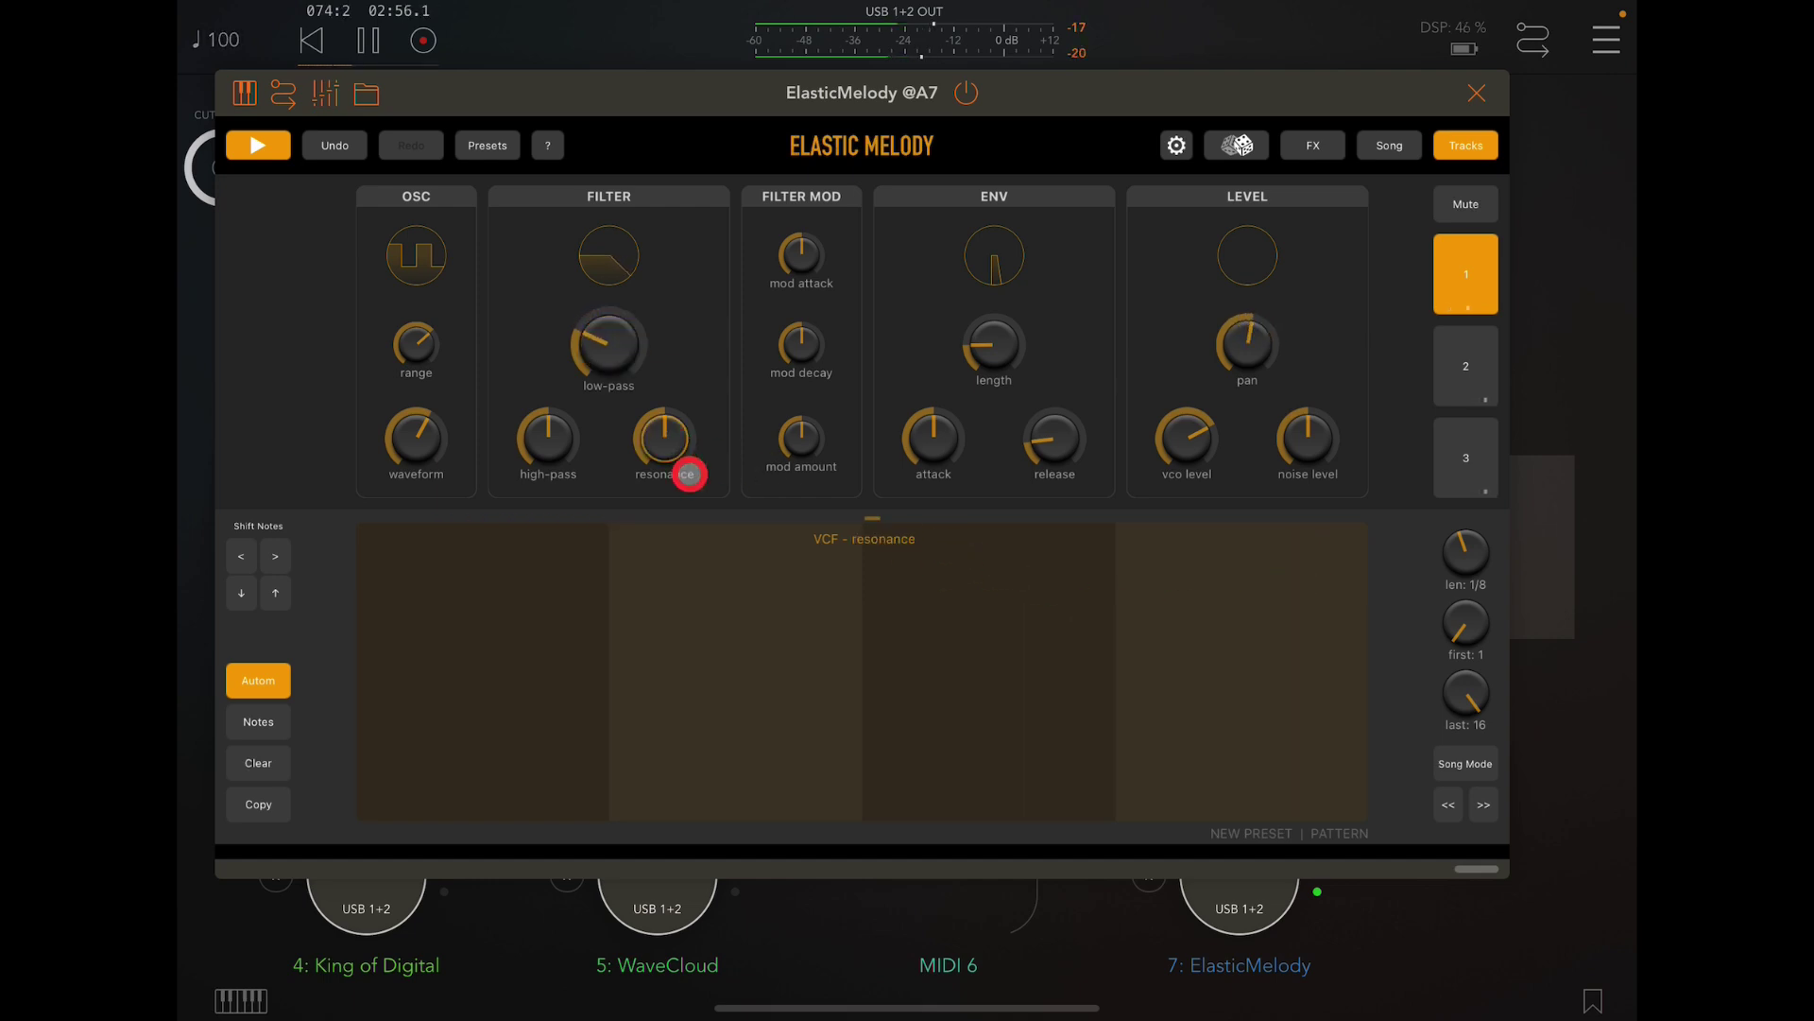
pyautogui.moveTo(749, 689)
pyautogui.mouseDown()
pyautogui.moveTo(973, 641)
pyautogui.moveTo(1086, 713)
pyautogui.moveTo(1207, 632)
pyautogui.moveTo(1290, 646)
pyautogui.mouseUp()
pyautogui.moveTo(830, 710)
pyautogui.mouseDown()
pyautogui.moveTo(652, 640)
pyautogui.moveTo(444, 672)
pyautogui.mouseUp()
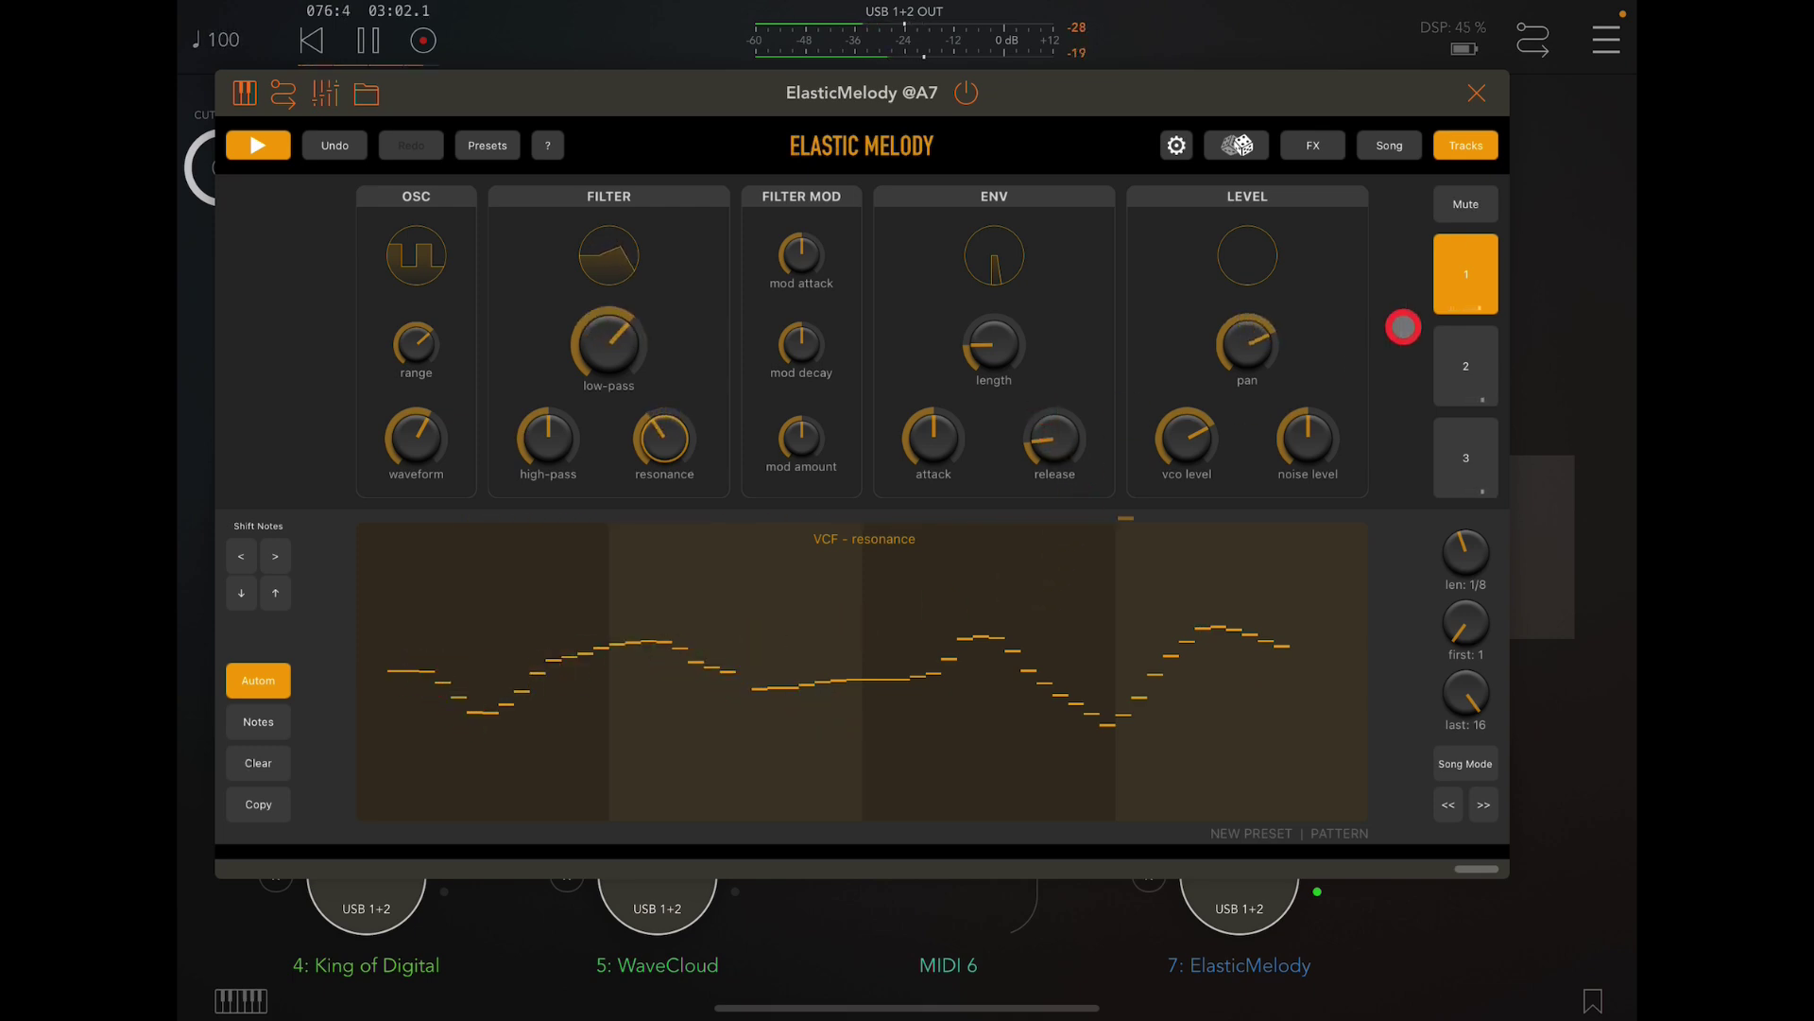
pyautogui.click(1318, 146)
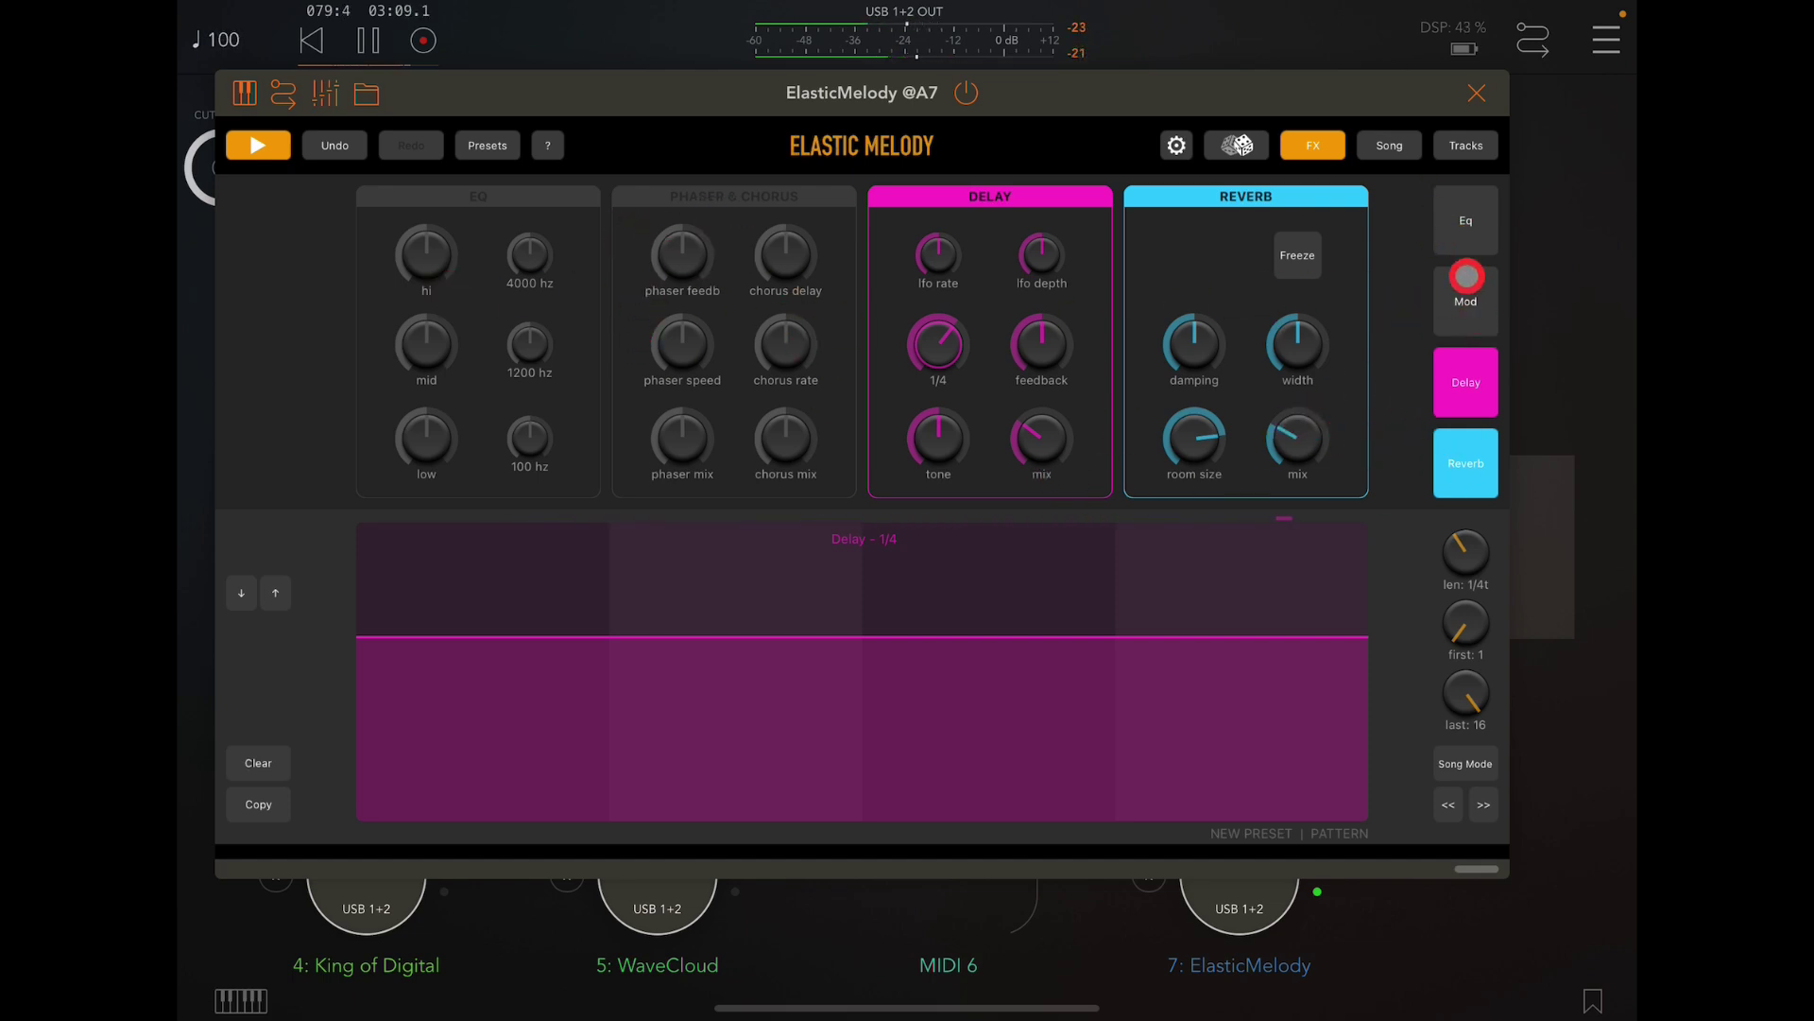
pyautogui.click(1469, 285)
pyautogui.click(1468, 204)
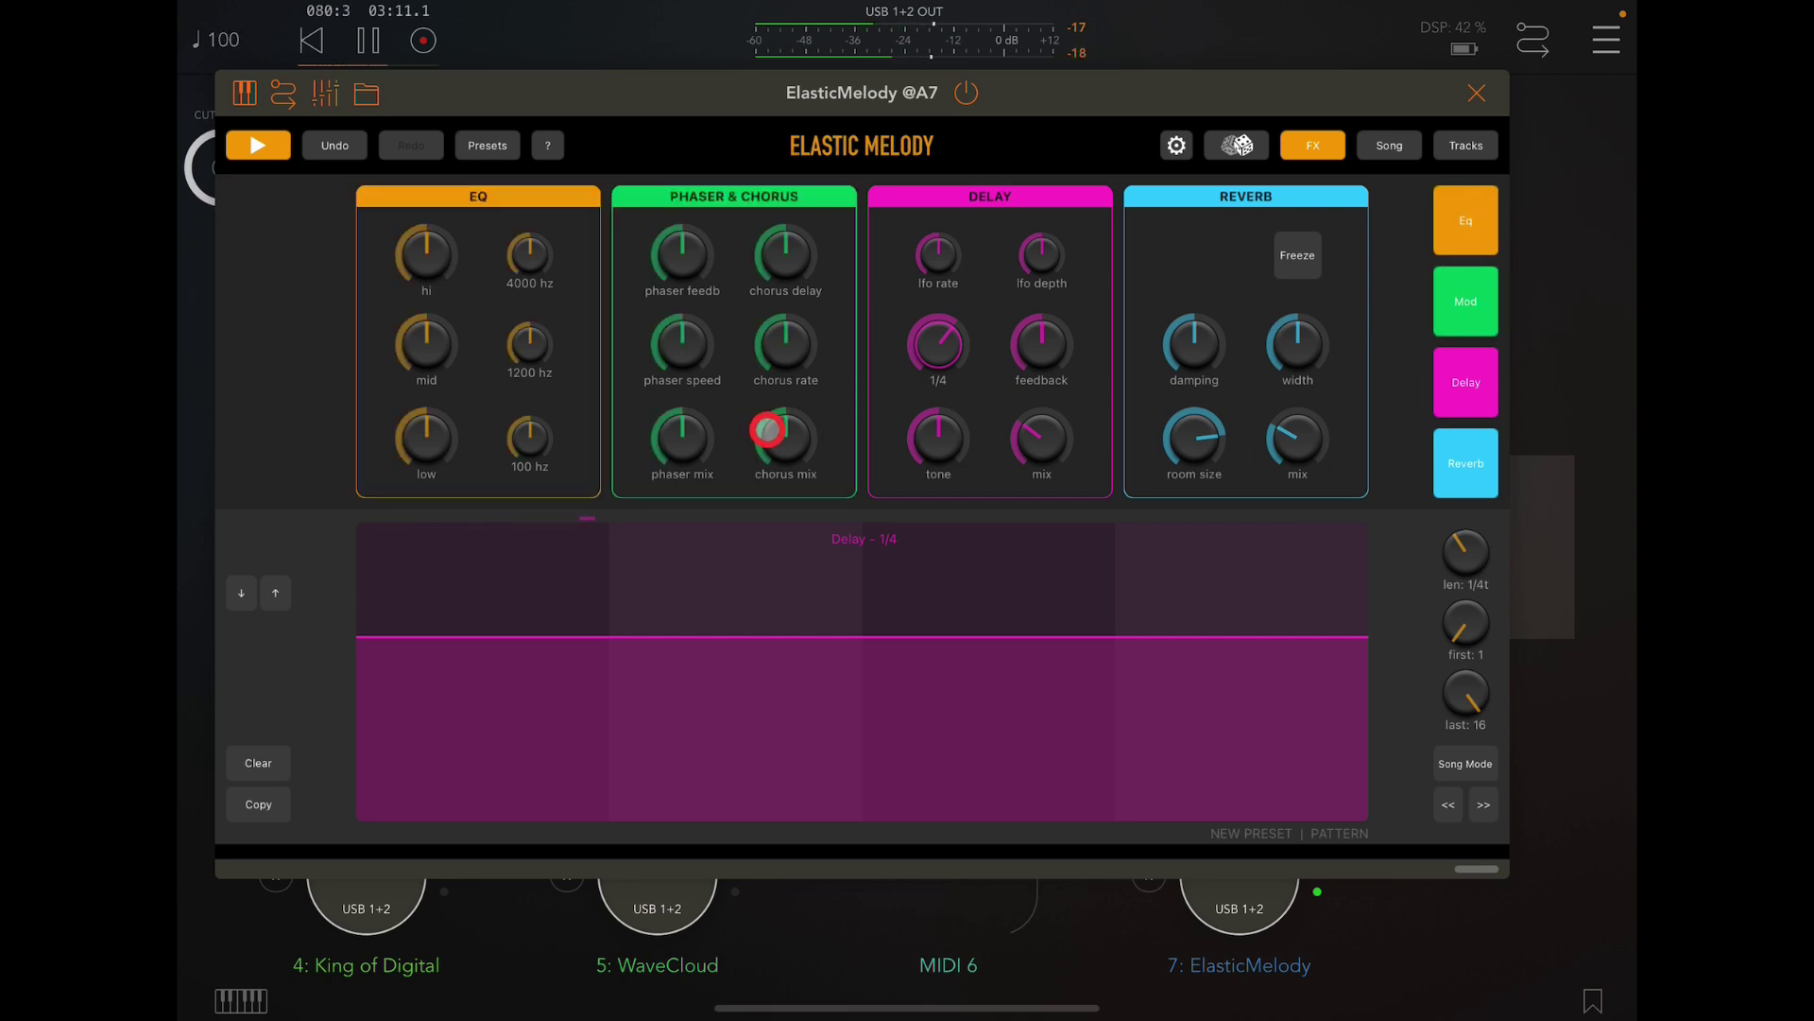
pyautogui.moveTo(774, 419)
pyautogui.mouseDown()
pyautogui.moveTo(765, 302)
pyautogui.moveTo(765, 321)
pyautogui.mouseUp()
pyautogui.moveTo(397, 644)
pyautogui.mouseDown()
pyautogui.moveTo(615, 526)
pyautogui.moveTo(1130, 632)
pyautogui.moveTo(1352, 558)
pyautogui.mouseUp()
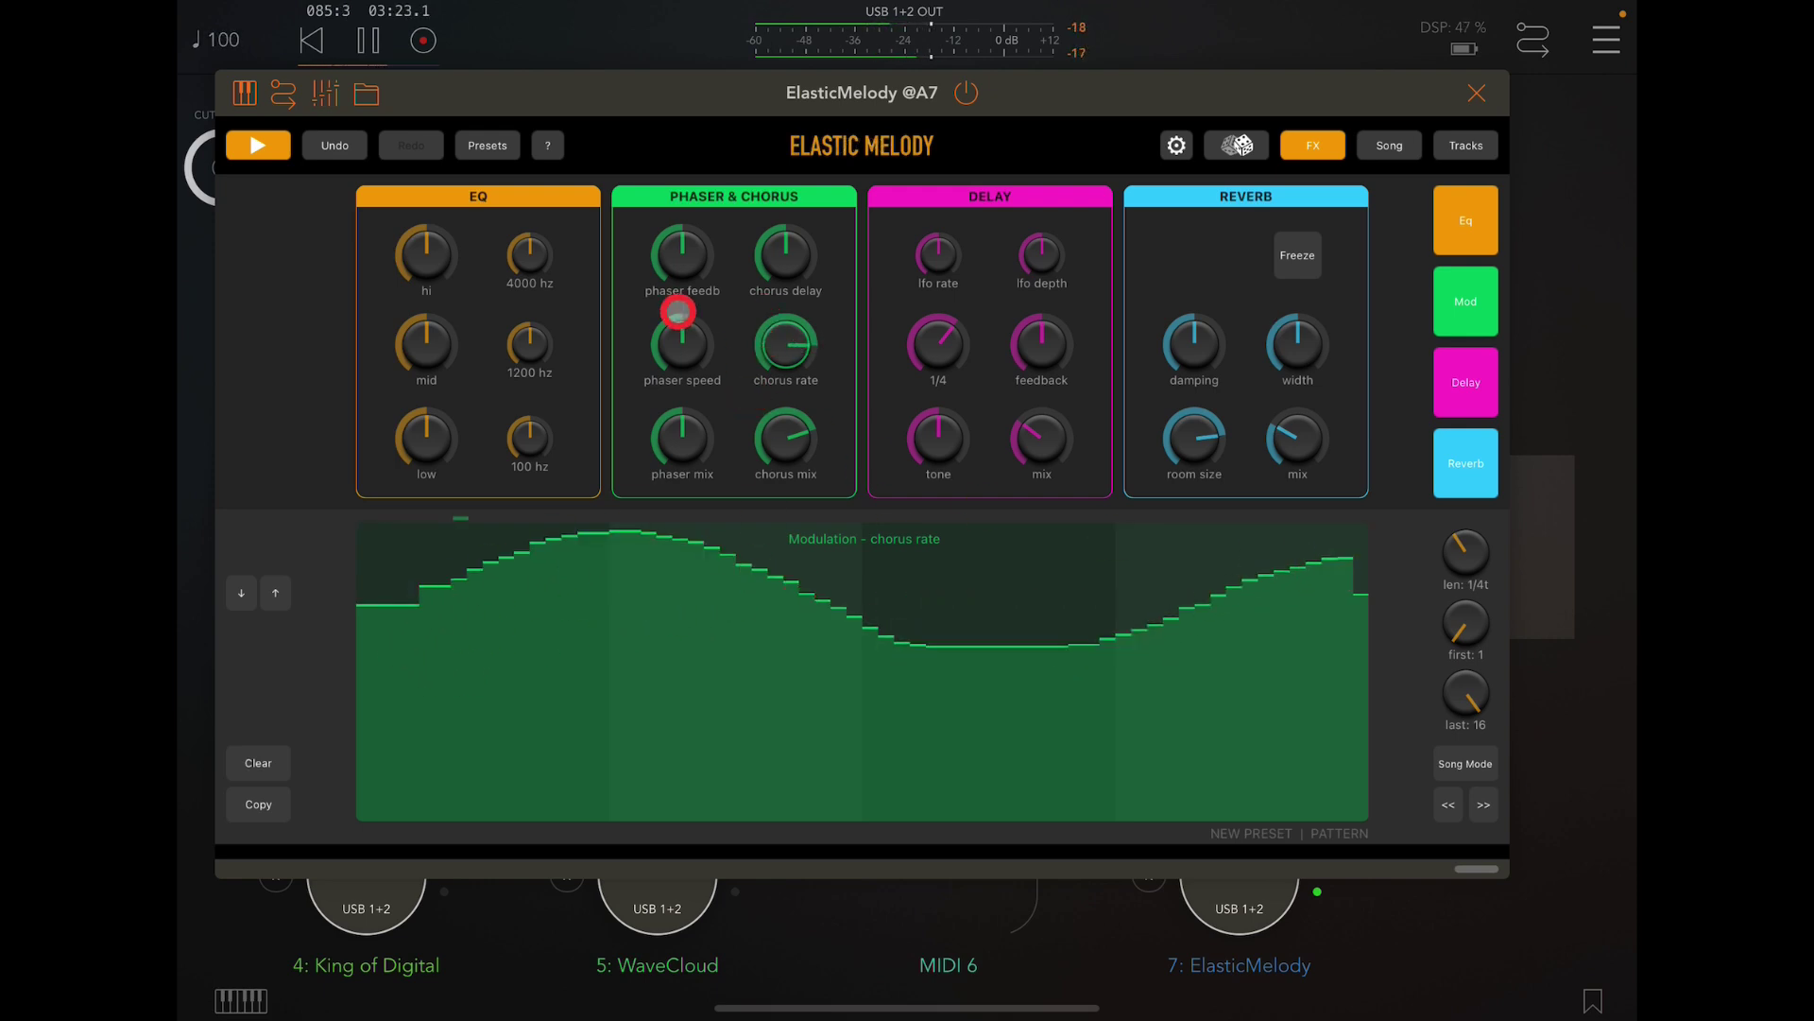
pyautogui.click(679, 275)
pyautogui.moveTo(567, 544)
pyautogui.mouseDown()
pyautogui.moveTo(519, 575)
pyautogui.moveTo(660, 543)
pyautogui.moveTo(1125, 697)
pyautogui.moveTo(1371, 577)
pyautogui.mouseUp()
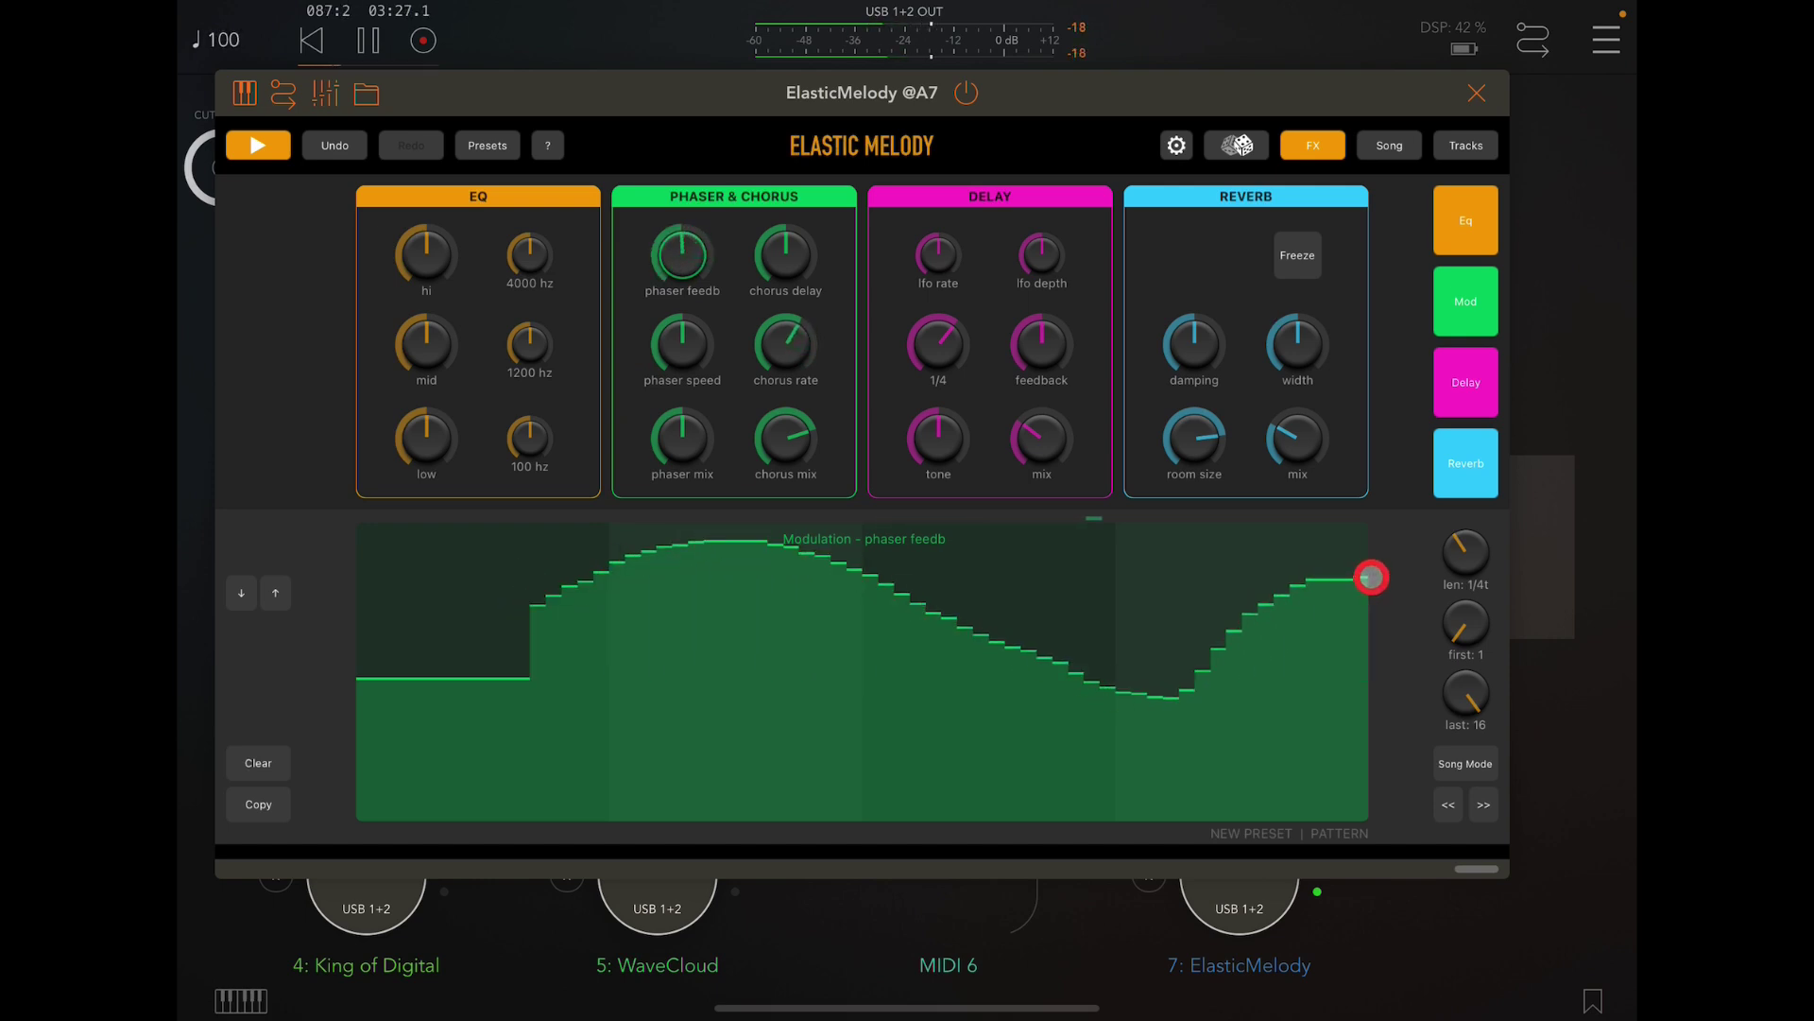
pyautogui.click(1453, 200)
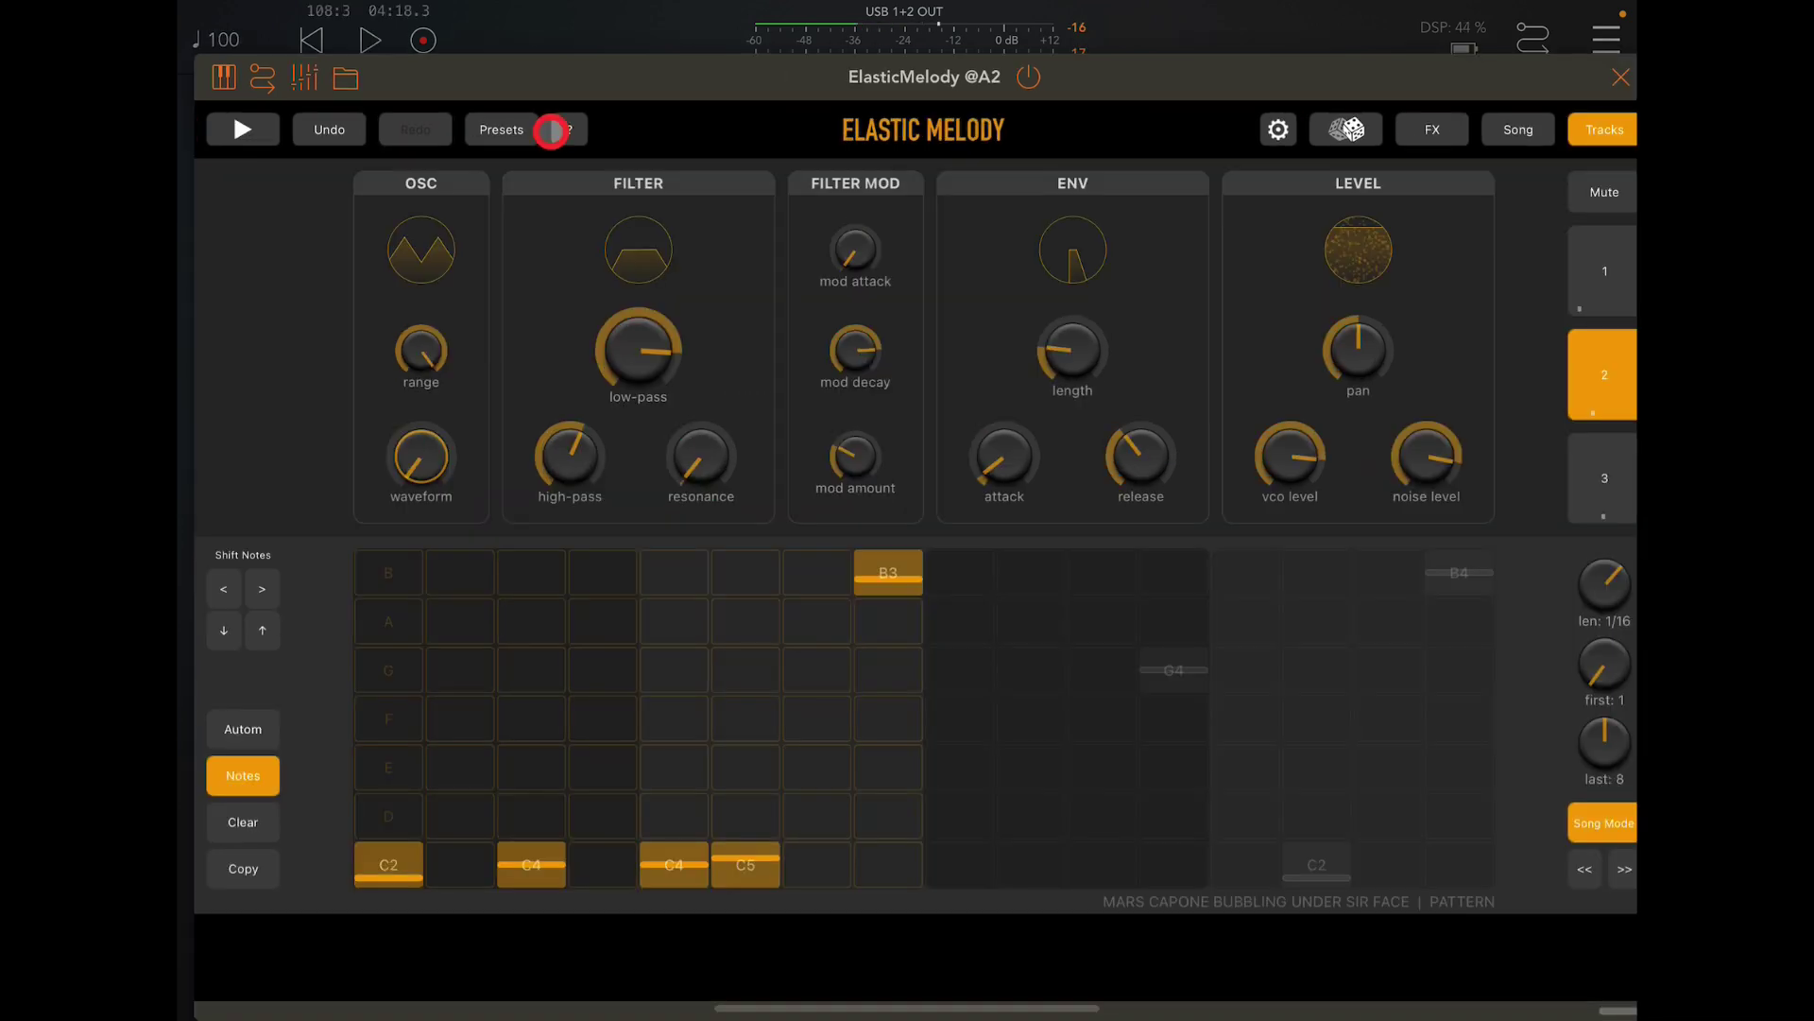
pyautogui.moveTo(716, 84); pyautogui.dragTo(718, 133)
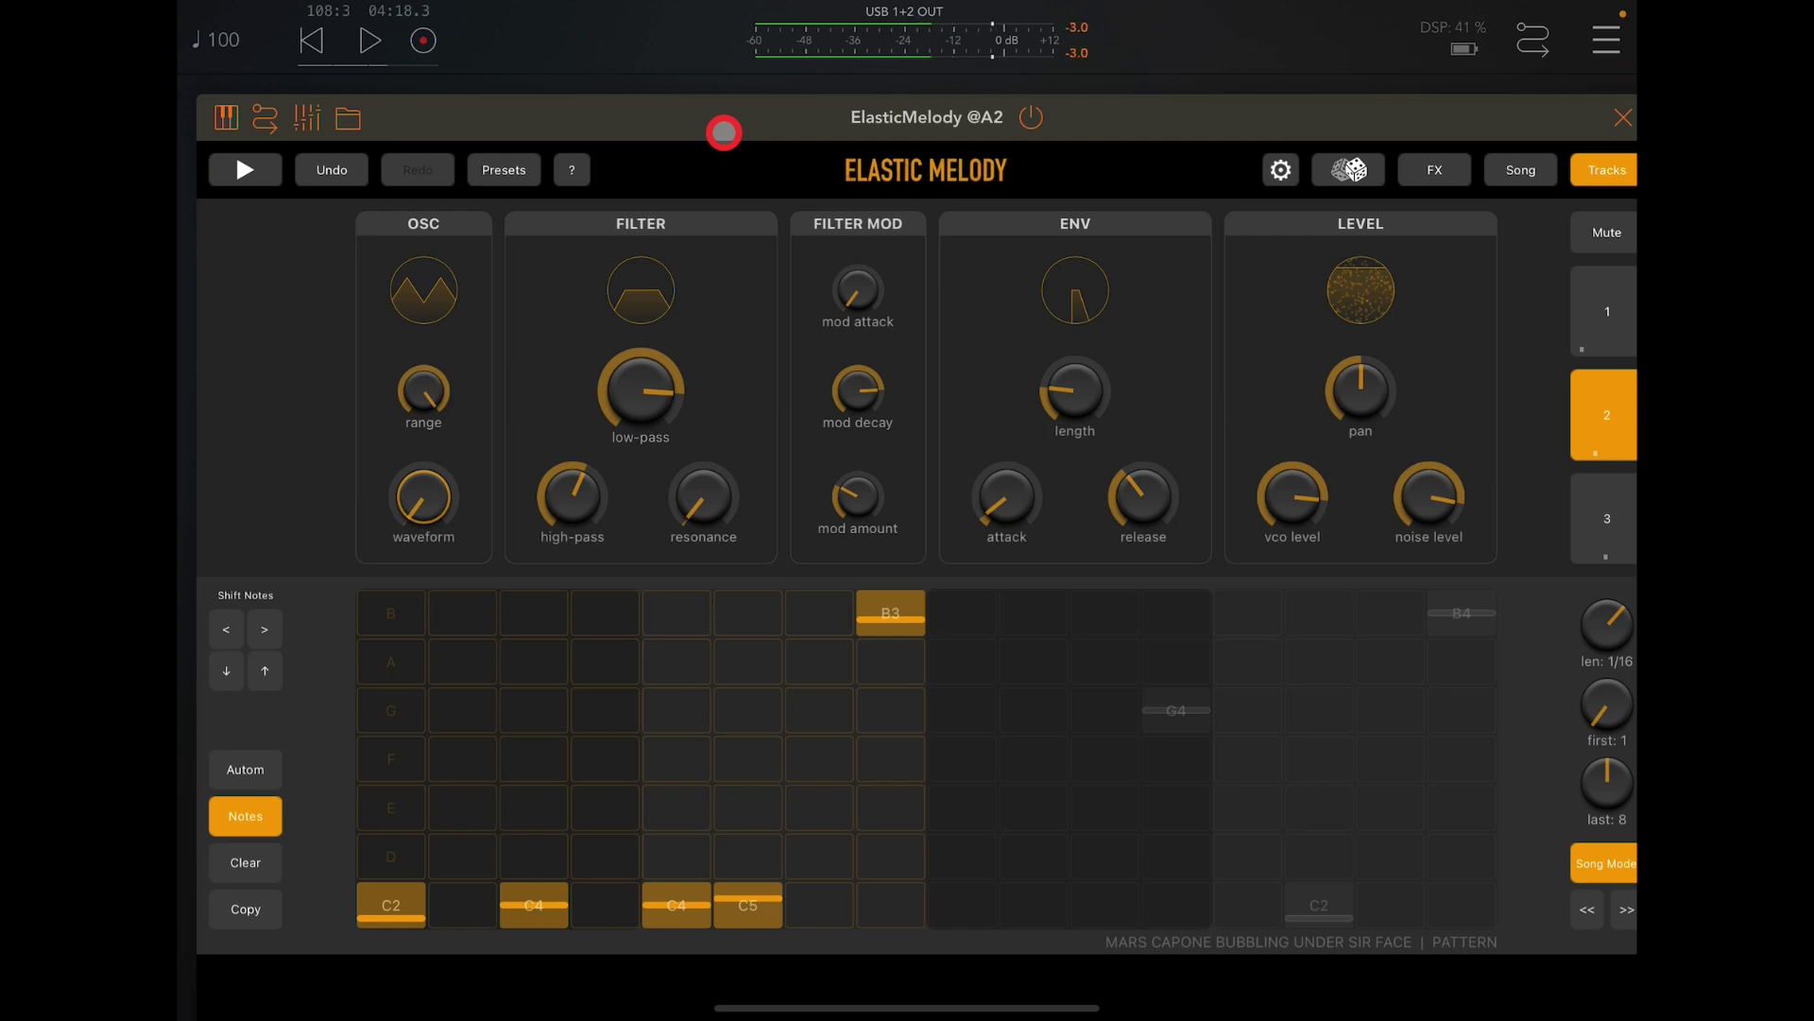
pyautogui.moveTo(1112, 140)
pyautogui.mouseDown()
pyautogui.moveTo(1033, 117)
pyautogui.moveTo(916, 170)
pyautogui.moveTo(977, 182)
pyautogui.moveTo(1051, 112)
pyautogui.mouseUp()
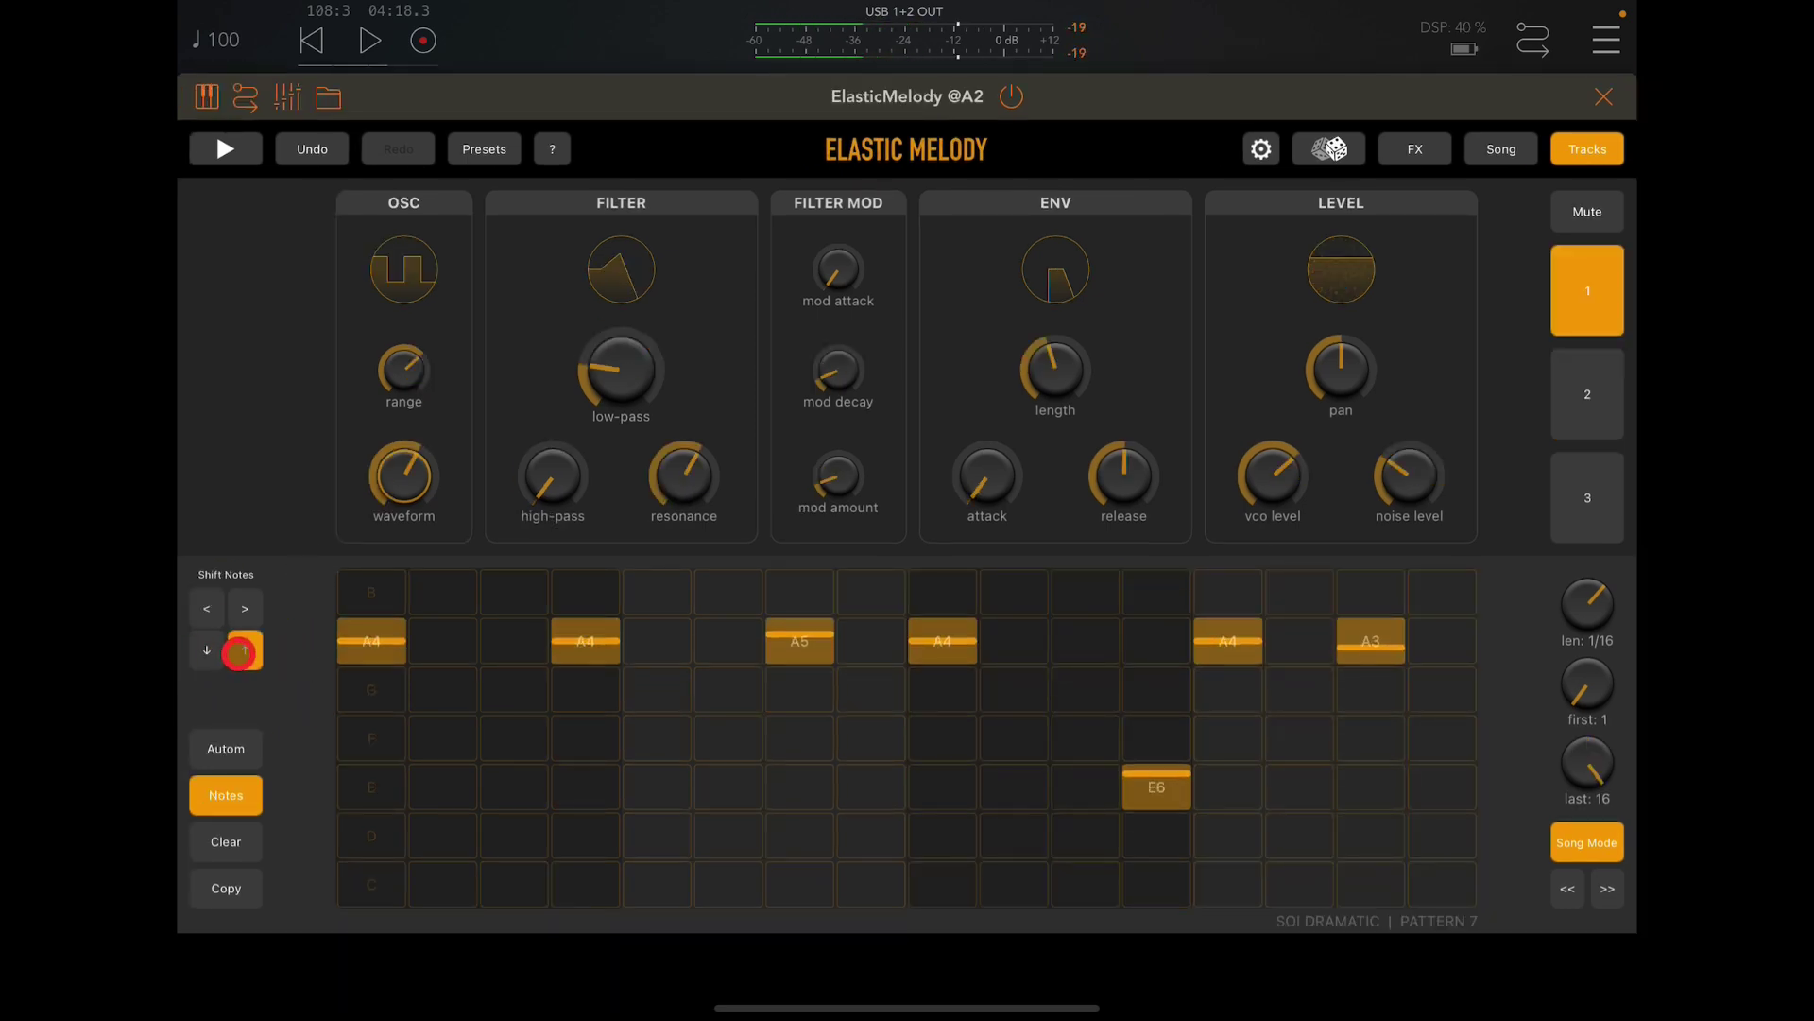
# - Shift track 1's ElasticMelody notes with the arrow buttons until they read F4, F5, F3 and A5
pyautogui.click(213, 649)
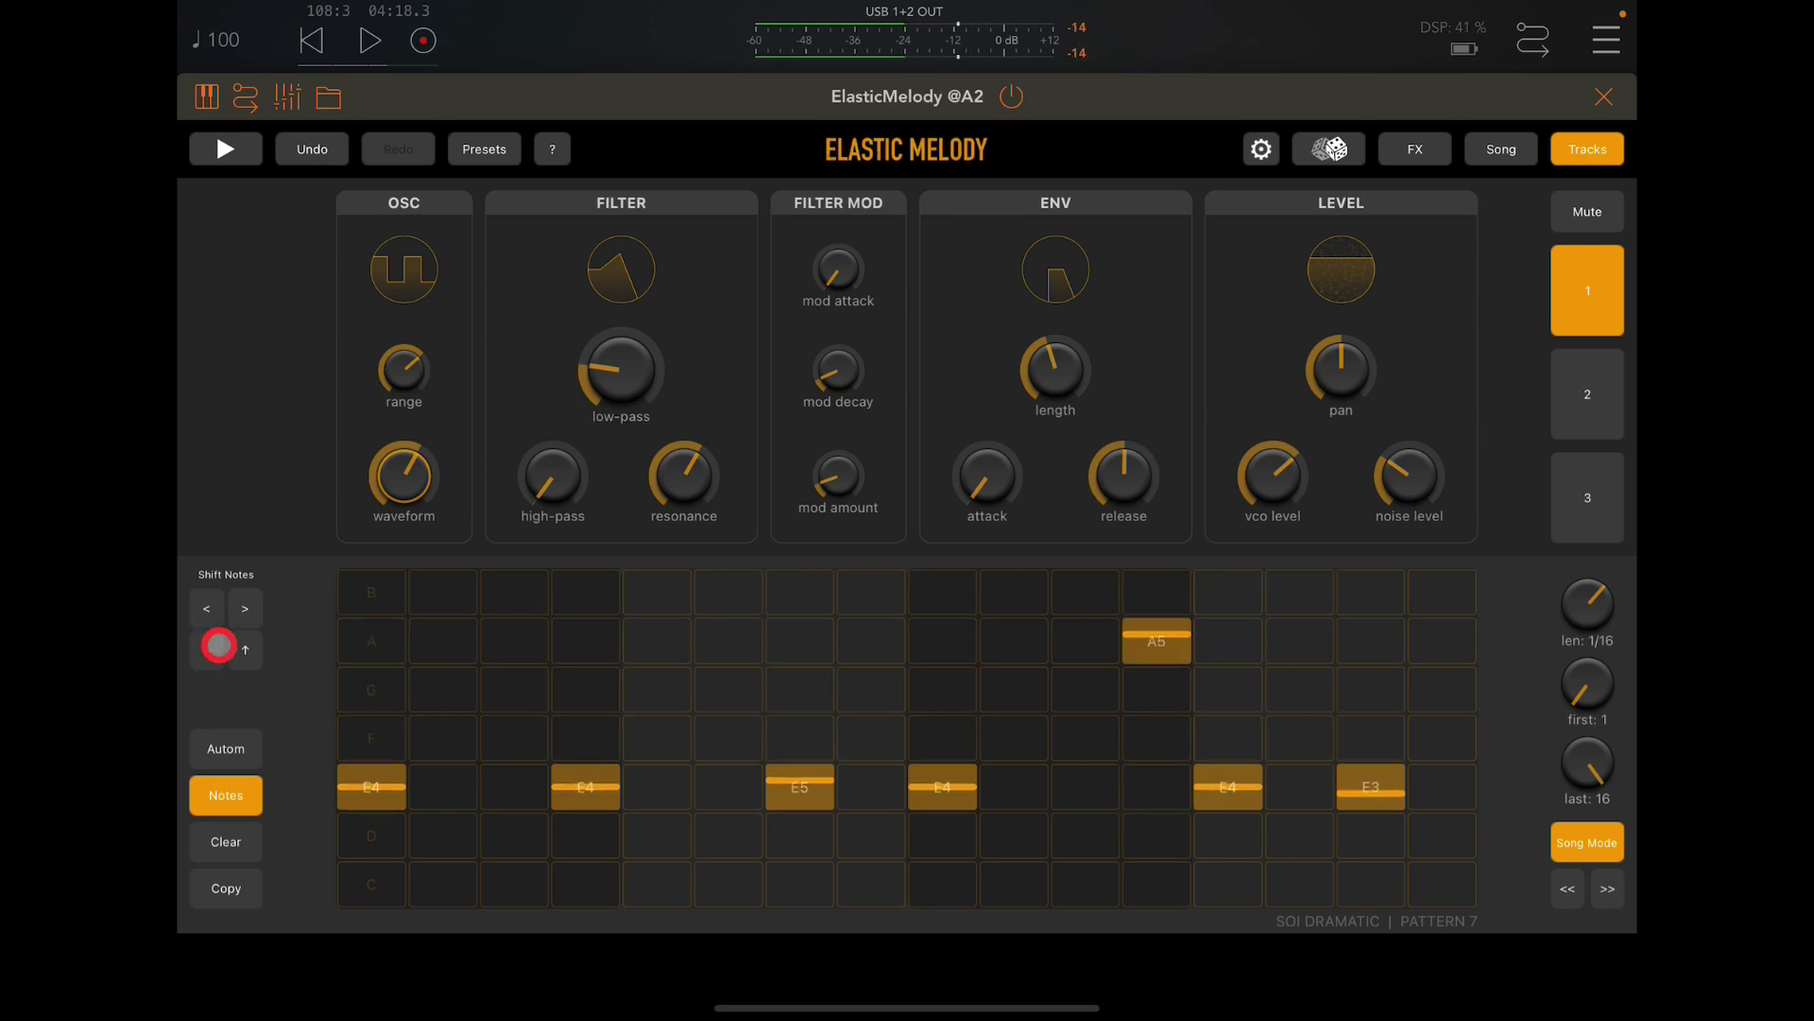
pyautogui.click(243, 611)
pyautogui.click(244, 610)
pyautogui.click(244, 611)
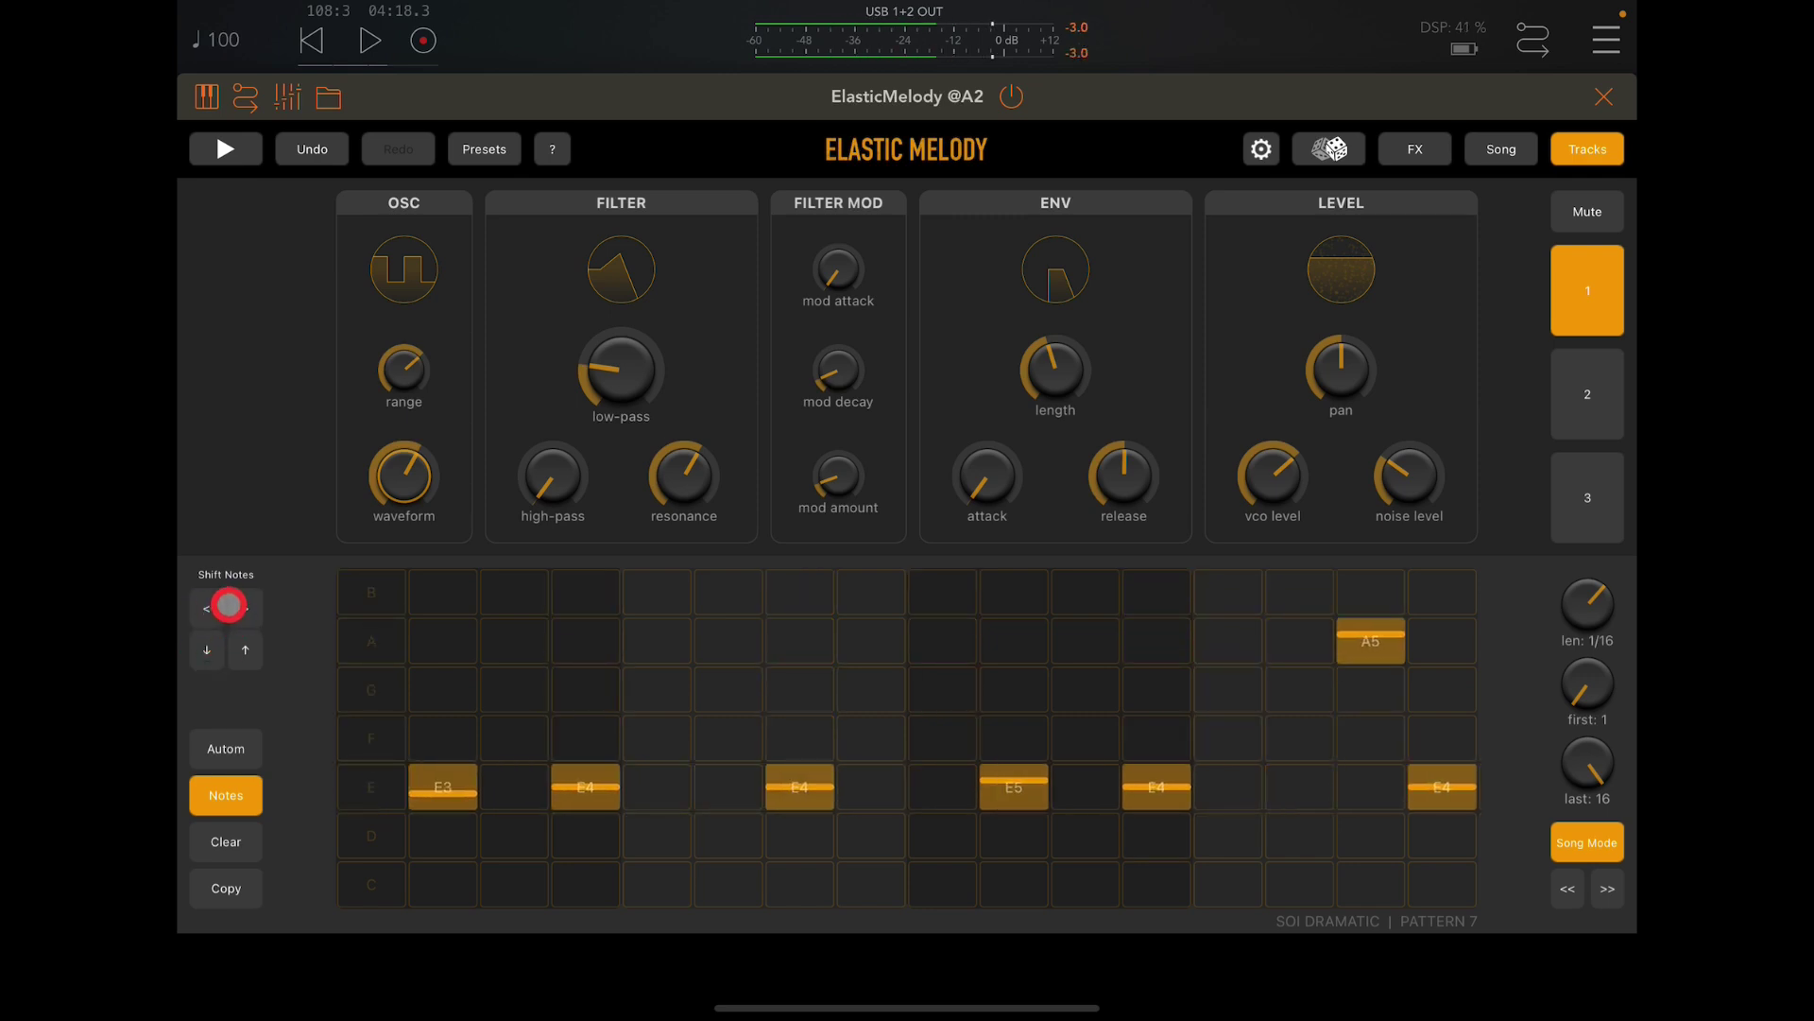
pyautogui.click(196, 605)
pyautogui.click(195, 604)
pyautogui.click(199, 605)
pyautogui.click(207, 652)
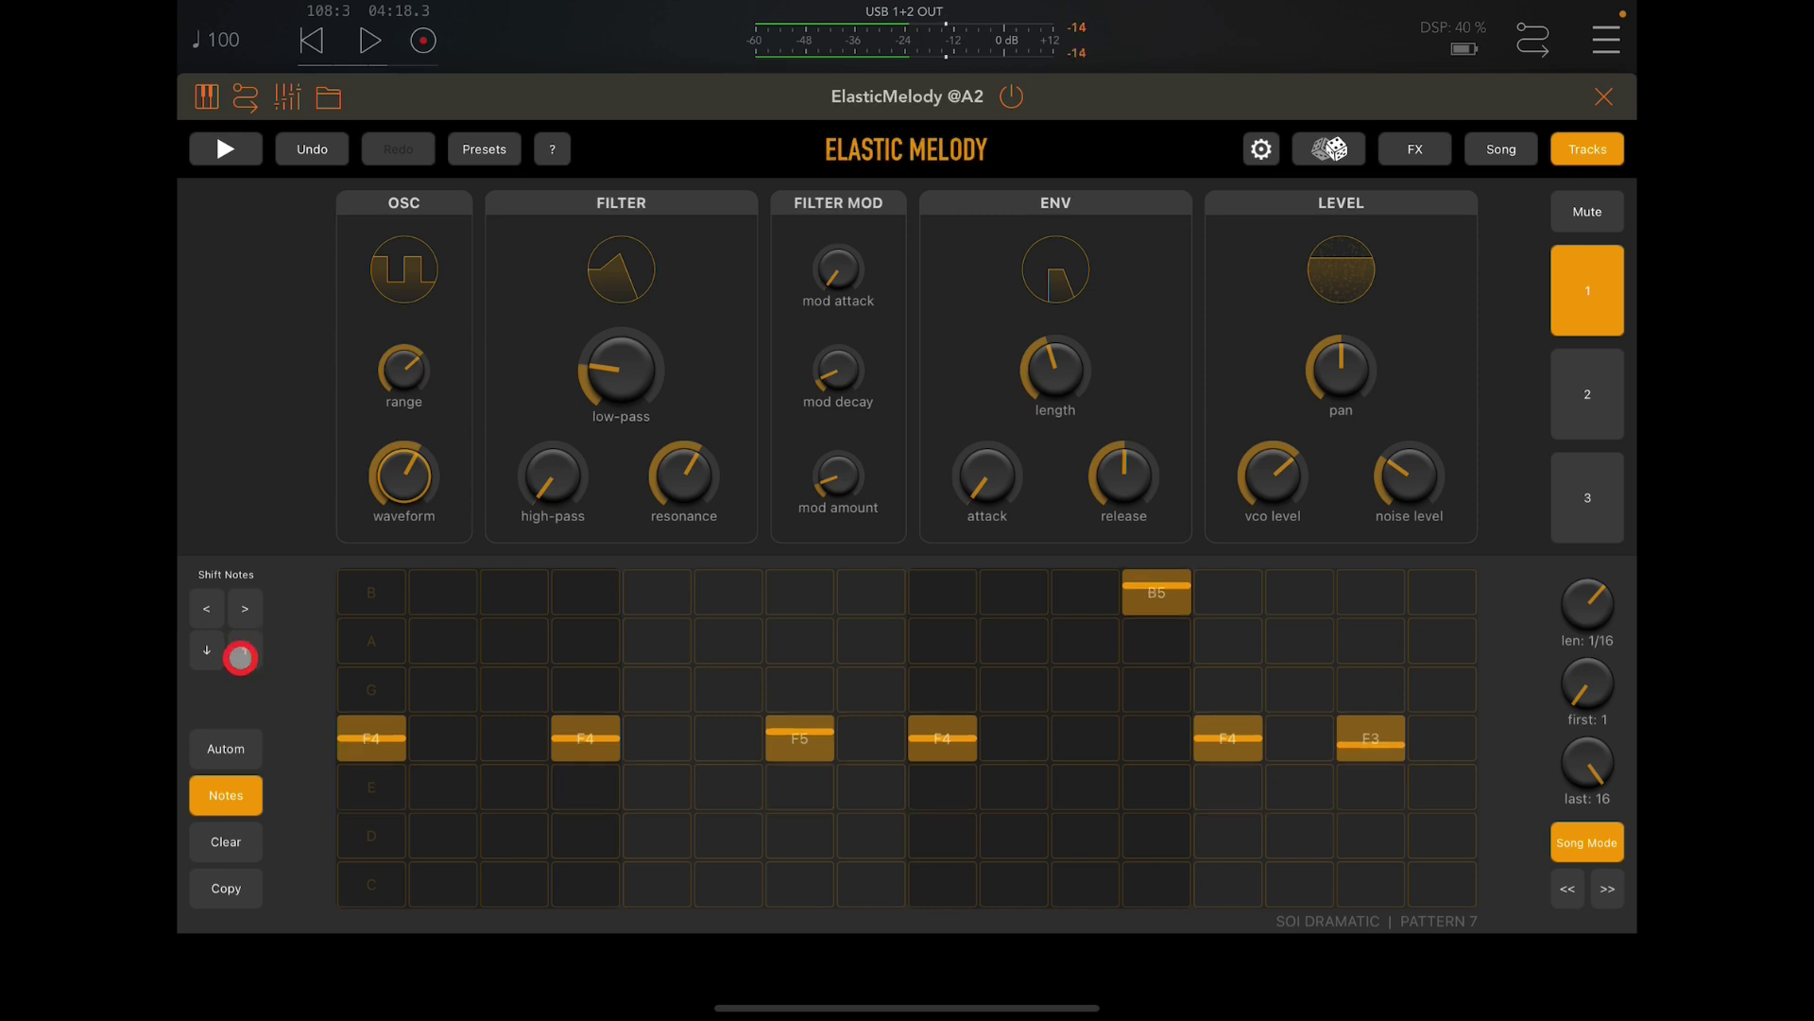
pyautogui.click(208, 655)
pyautogui.click(208, 657)
pyautogui.click(207, 655)
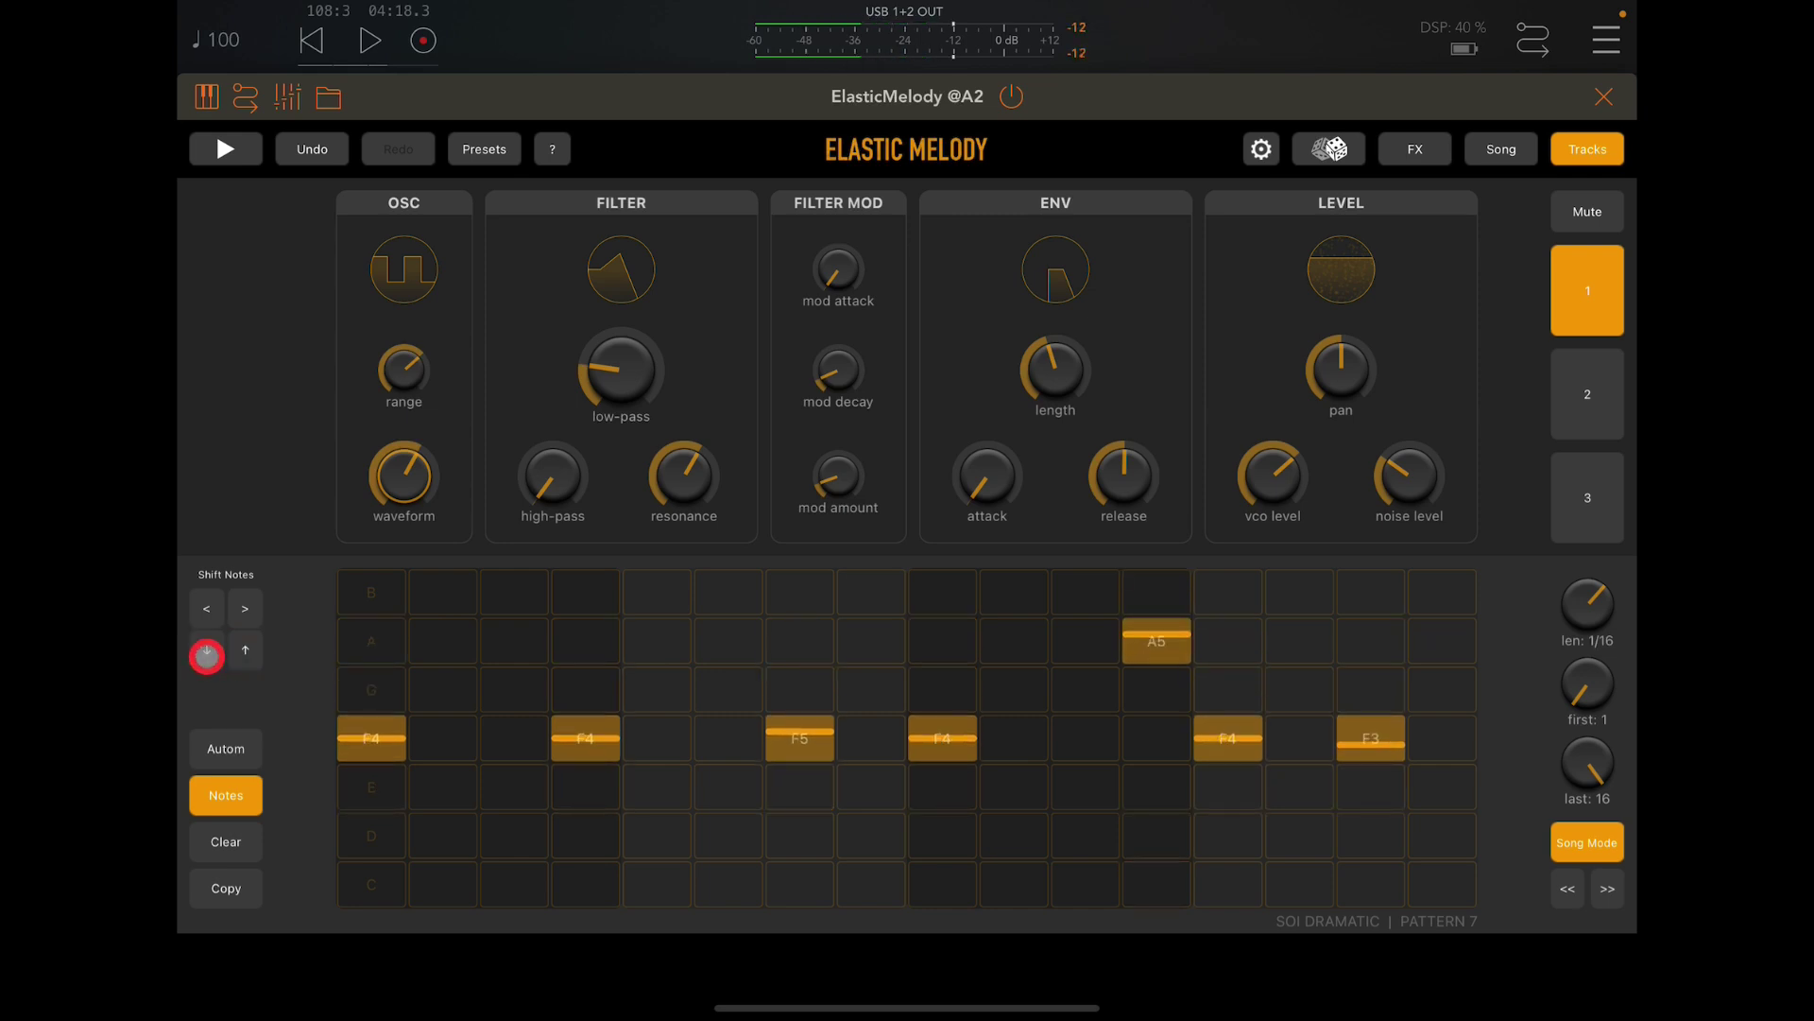